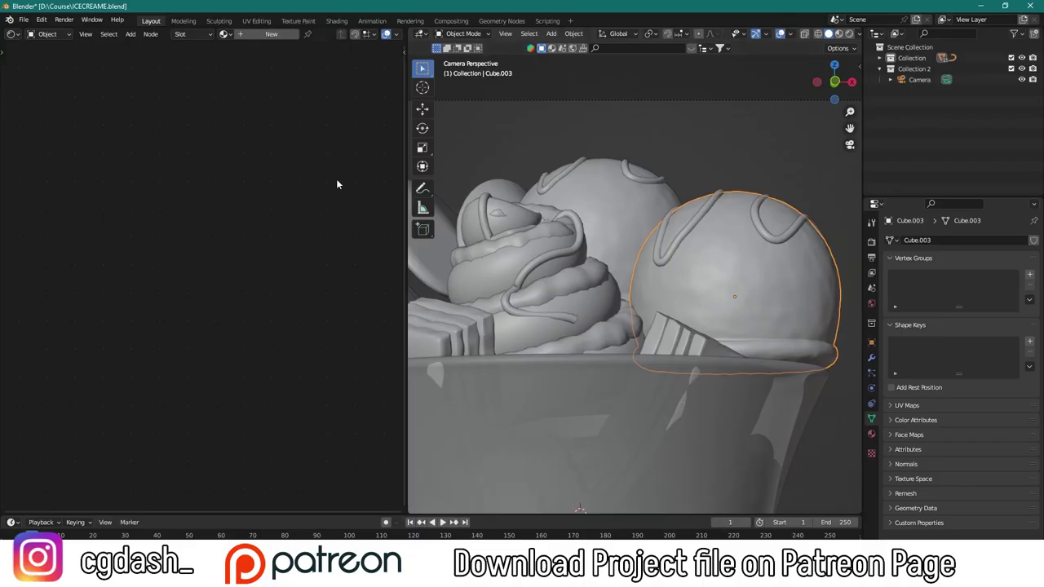
Delete the scoop's Principled BSDF and add a ColorRamp node into its shader chain
key("x")
key("shift+a")
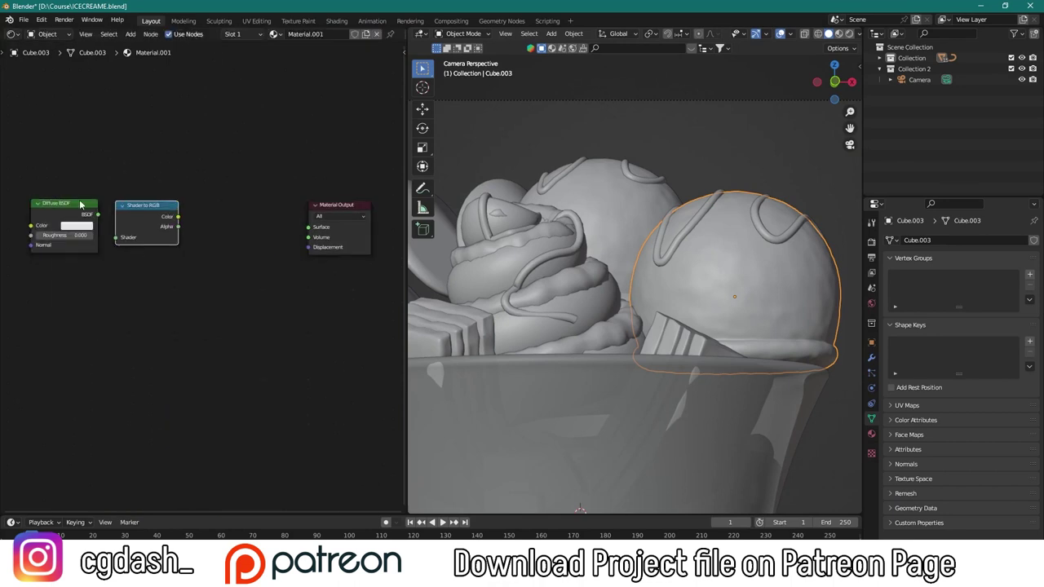
type("color ramp")
key("Return")
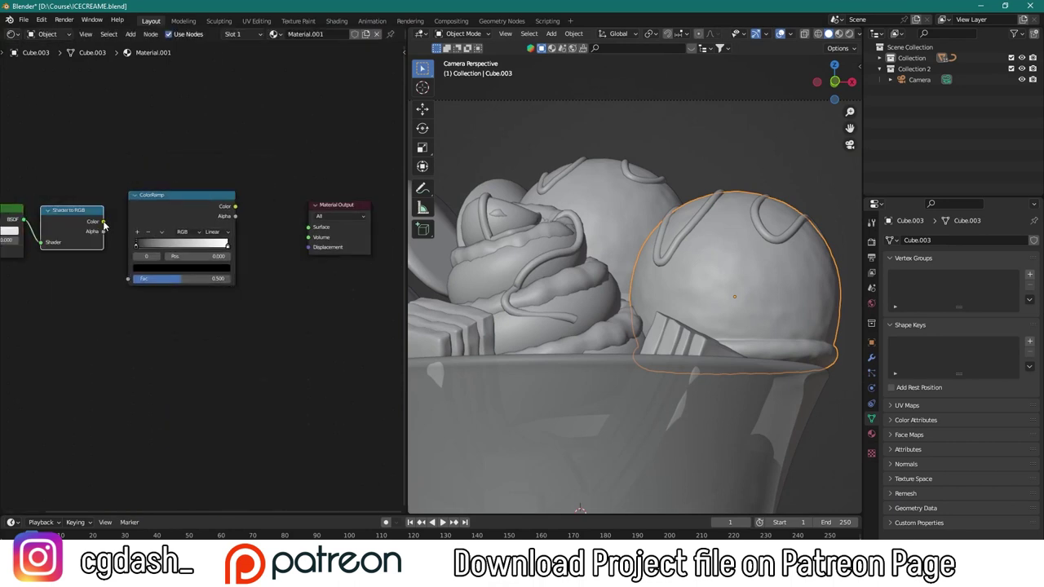
scroll(172, 211, "up", 1)
key("KP_1")
key("shift+a")
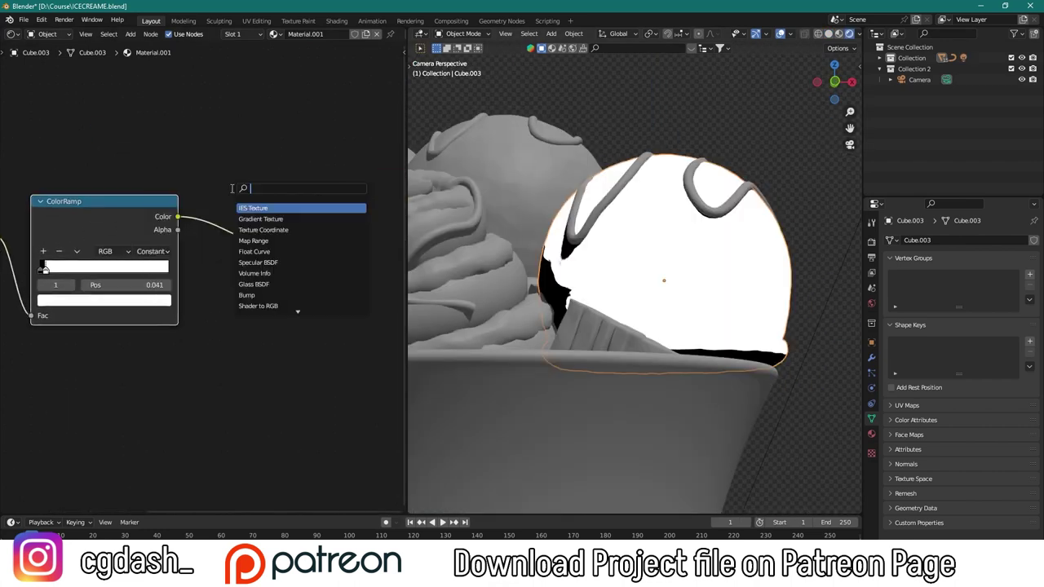
Drop a Mix node and an Invert node onto the ColorRamp-to-output link
left_click_drag(249, 320, 273, 226)
key("shift+a")
left_click(248, 201)
left_click(249, 218)
Look over the anime ice-cream reference and its colour palette in the browser
key("alt+Tab")
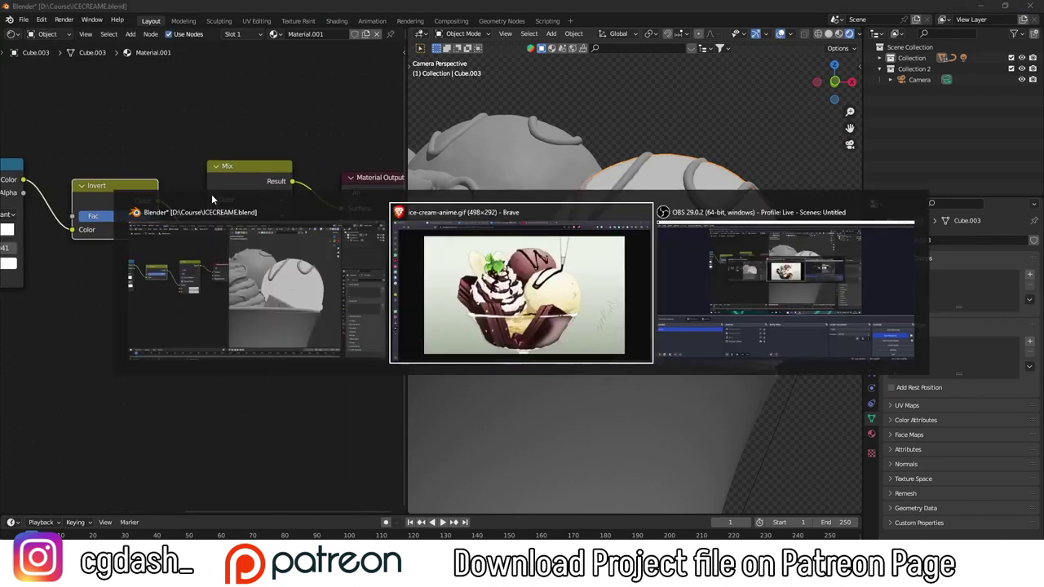
key("super")
key("super")
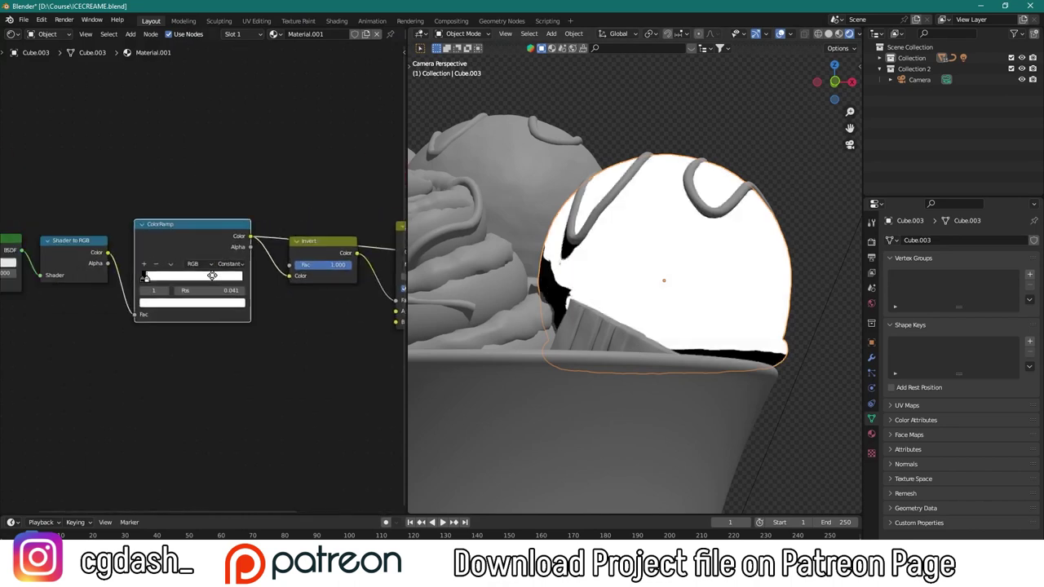
scroll(219, 233, "down", 2)
scroll(219, 234, "down", 2)
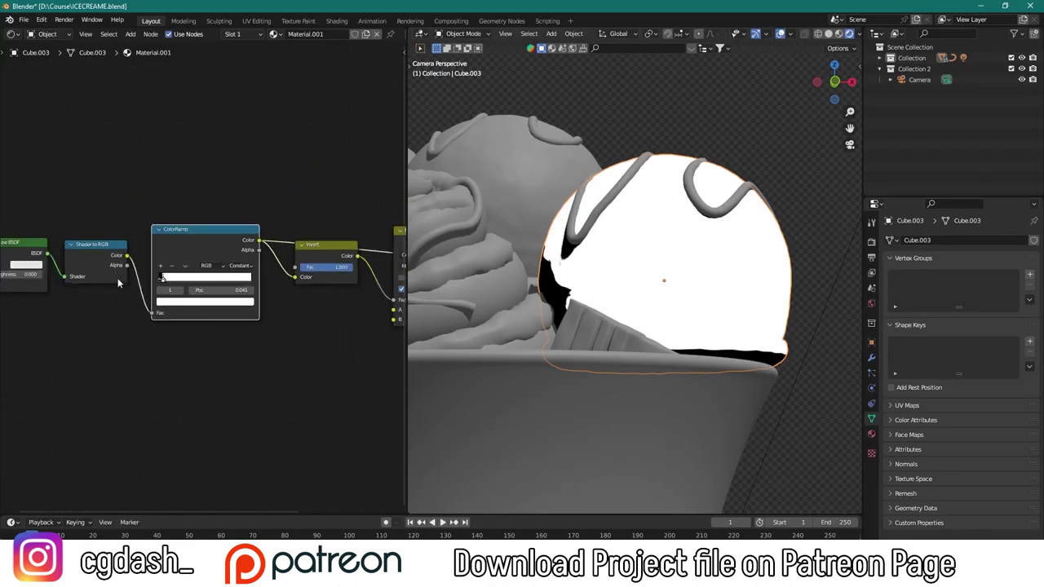
scroll(219, 233, "down", 2)
Duplicate the ColorRamp below the first and slide its white stop to about 0.168
scroll(219, 233, "up", 1)
key("shift+d")
left_click(249, 305)
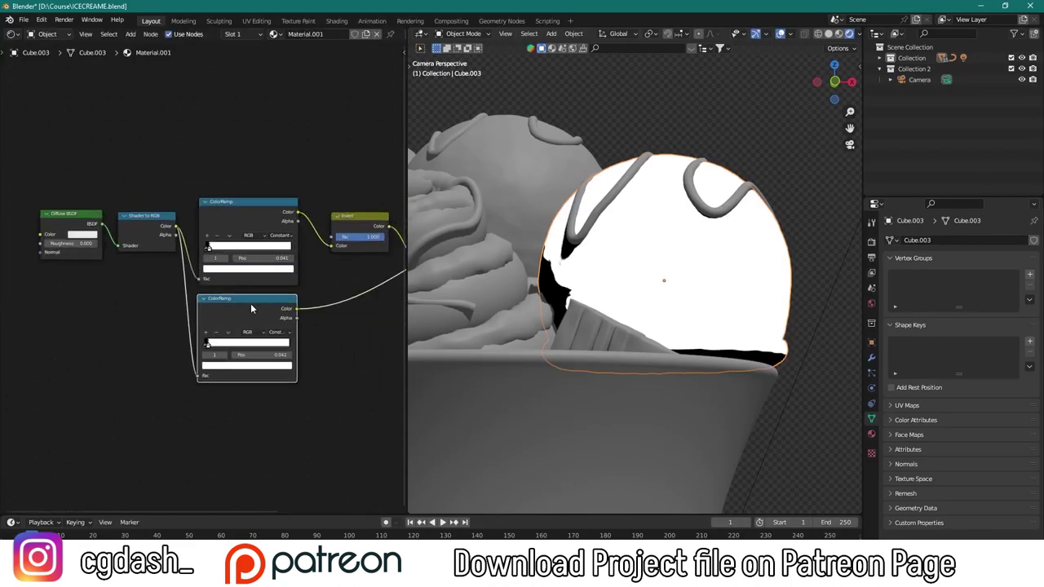
scroll(251, 303, "up", 3)
scroll(262, 339, "up", 1)
mouse_move(366, 405)
left_mouse_down()
mouse_move(215, 407)
mouse_move(226, 408)
left_mouse_up()
Set the ramp black stops to about 0.118 and 0.173, then select the white stop
key("alt+Tab")
scroll(226, 408, "down", 3)
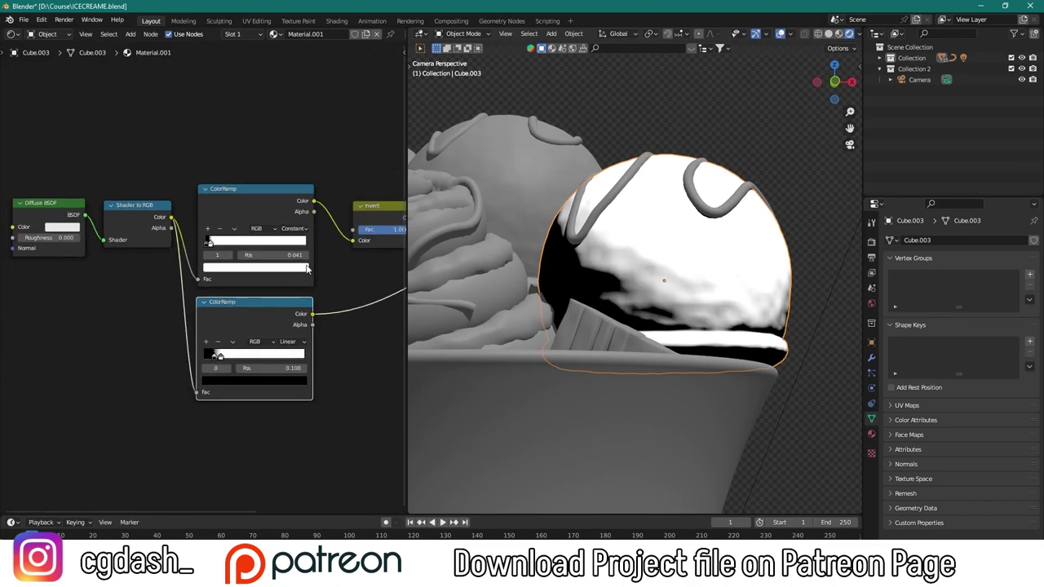
middle_click_drag(226, 408, 163, 383)
scroll(176, 365, "up", 3)
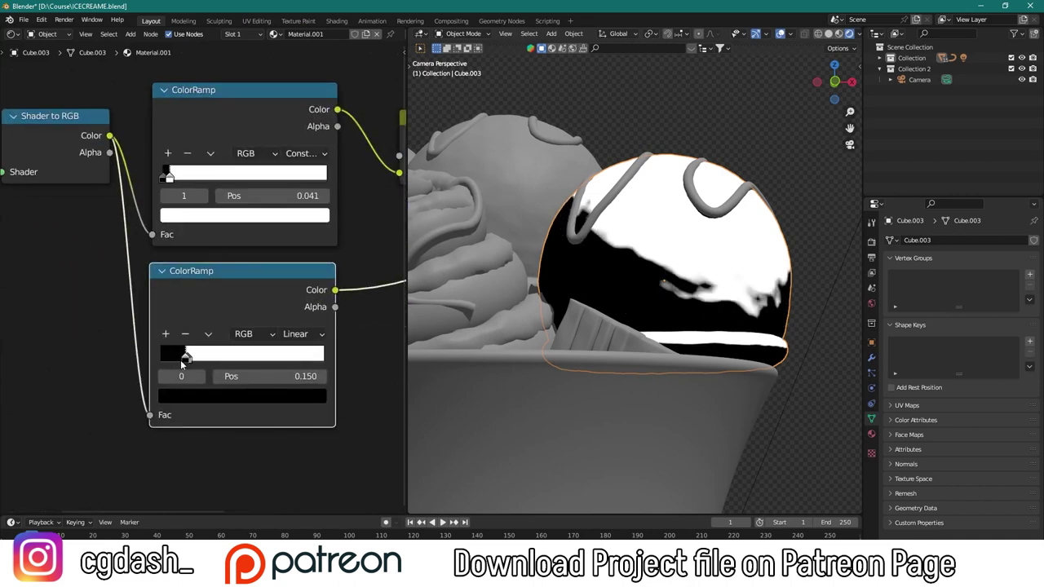
scroll(180, 364, "down", 3)
scroll(219, 279, "up", 2)
left_click_drag(65, 390, 70, 388)
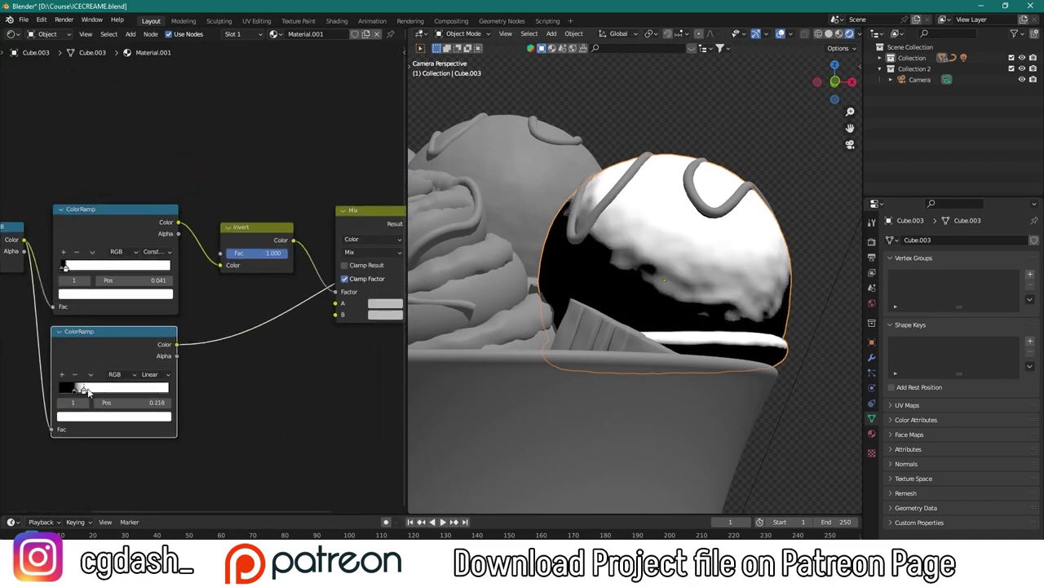
left_click(84, 390)
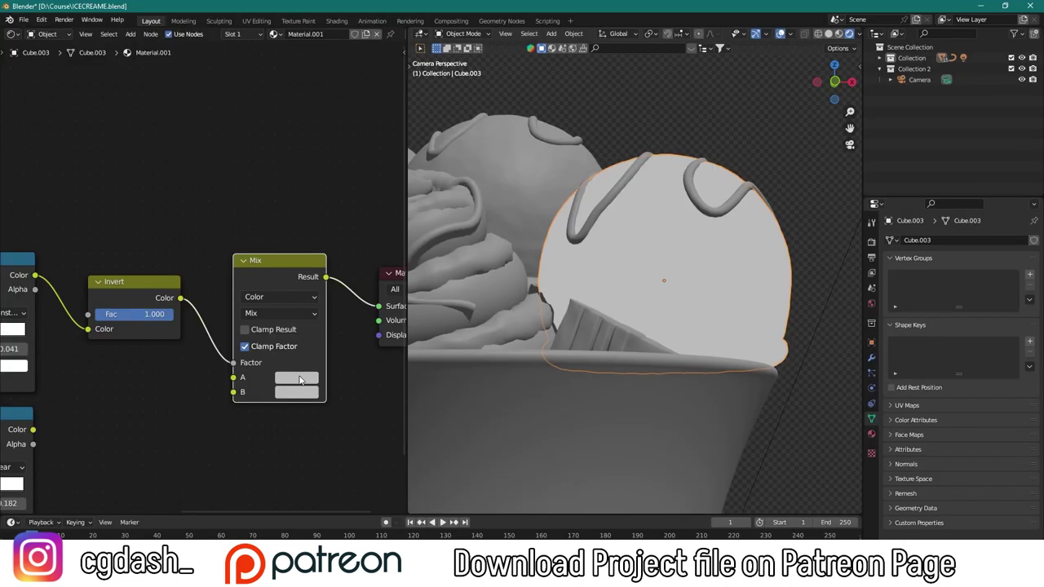
Give the Mix node cream colour f1e6c1 as its first colour and edit the second colour's hex
left_click(298, 379)
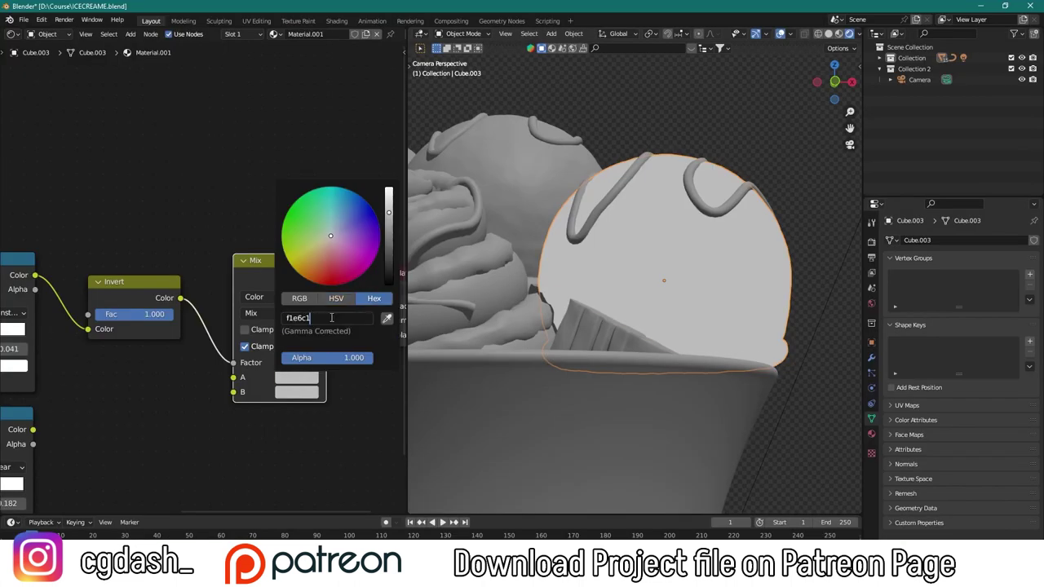
key("Return")
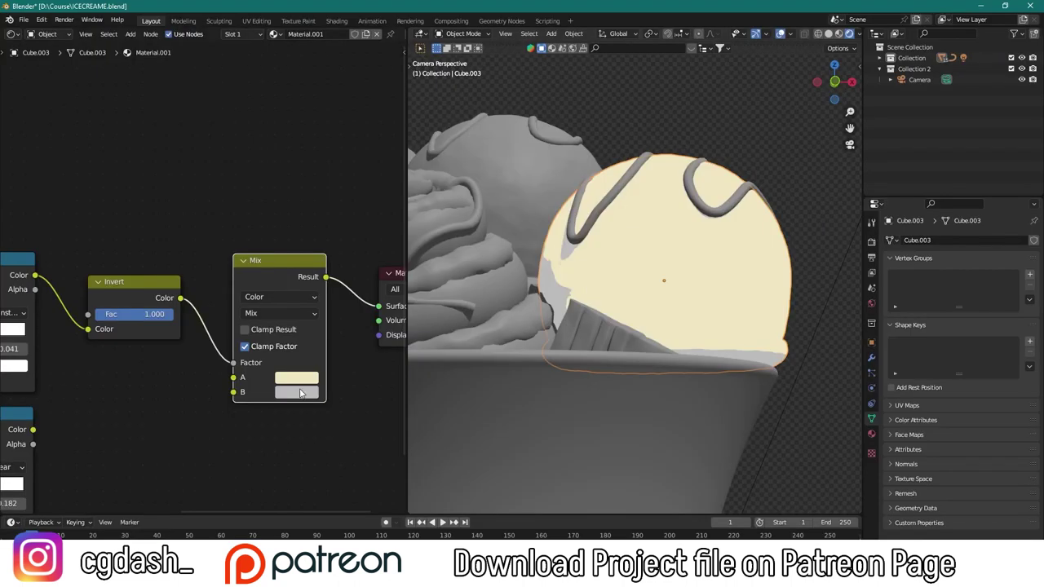
left_click(298, 392)
left_click(321, 332)
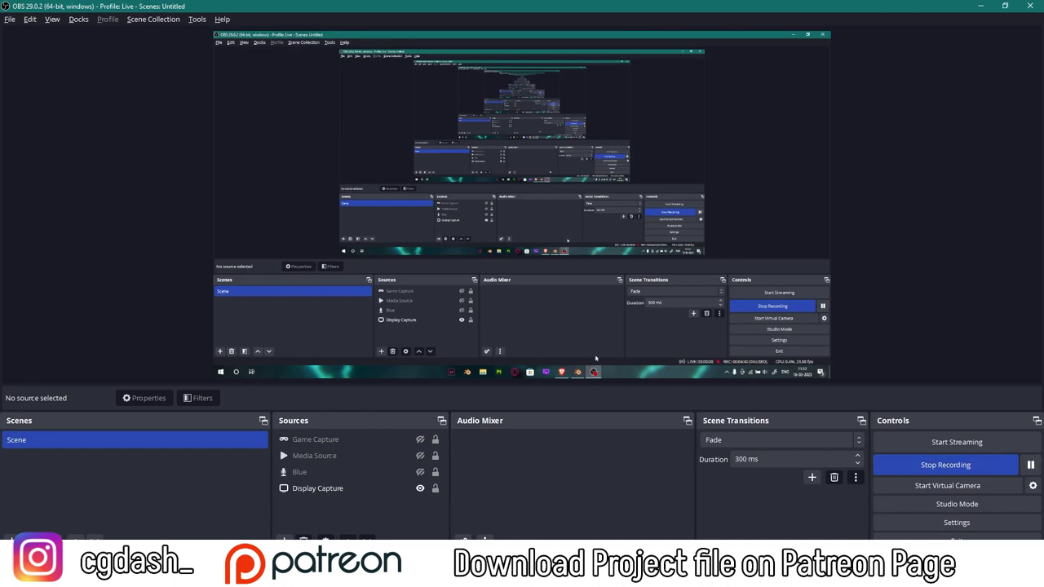
Move the lower ColorRamp aside and duplicate the Mix node into an Add highlight node
key("alt+Tab")
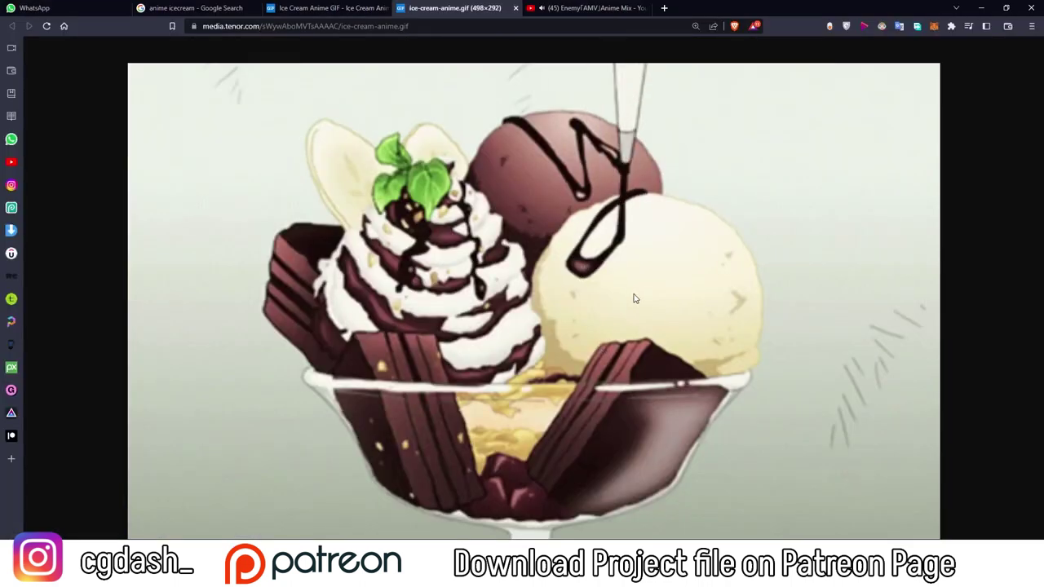
key("alt+Tab")
mouse_move(82, 359)
left_mouse_down()
mouse_move(303, 352)
mouse_move(196, 344)
mouse_move(287, 284)
left_mouse_up()
key("shift+d")
left_click(310, 226)
key("alt+Tab")
key("alt+Tab")
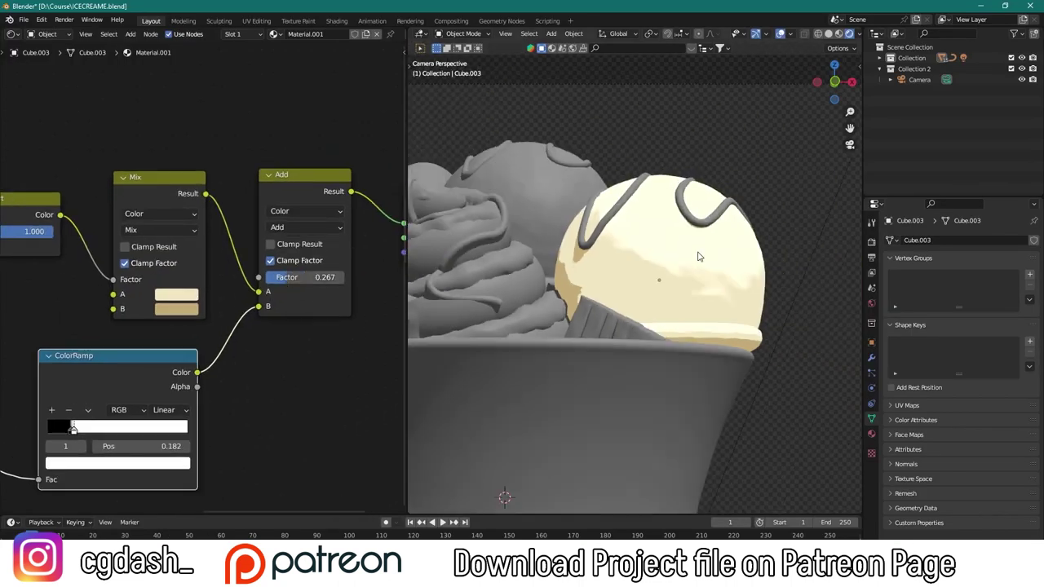
Add a Noise Texture with scale 8.1 feeding a ColorRamp whose black stop is 0.186
left_click_drag(216, 291, 137, 320)
key("shift+a")
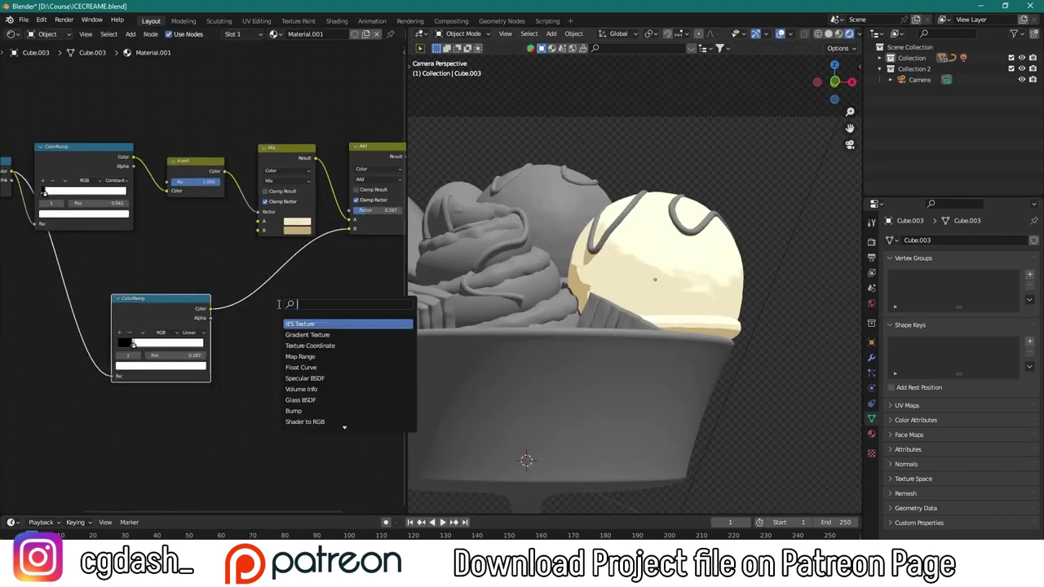
type("noi")
key("Return")
left_click(147, 398)
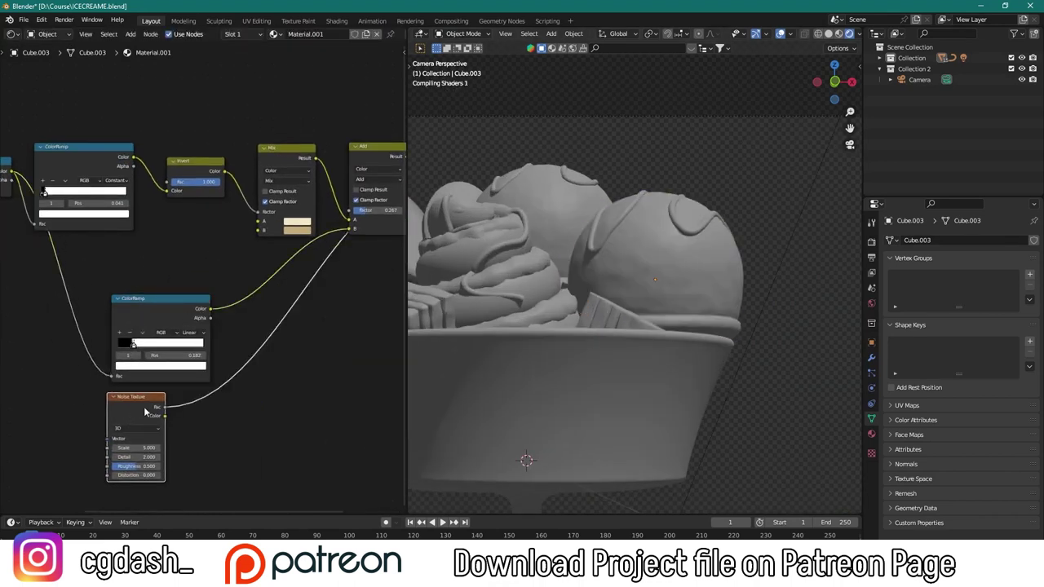
scroll(147, 398, "up", 2)
left_click(296, 349)
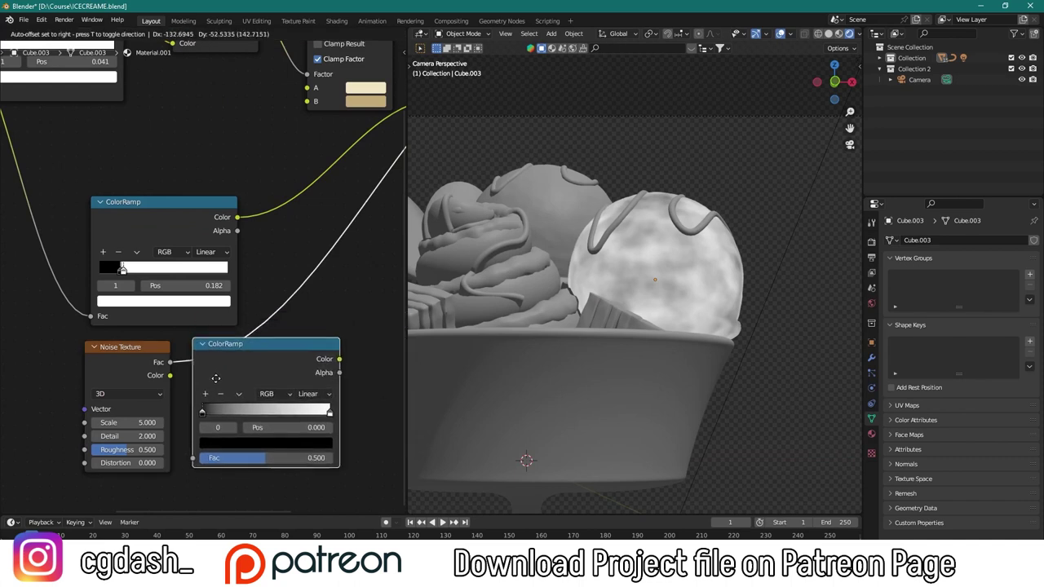
left_click(293, 359)
left_click_drag(226, 411, 252, 411)
left_click_drag(114, 422, 163, 422)
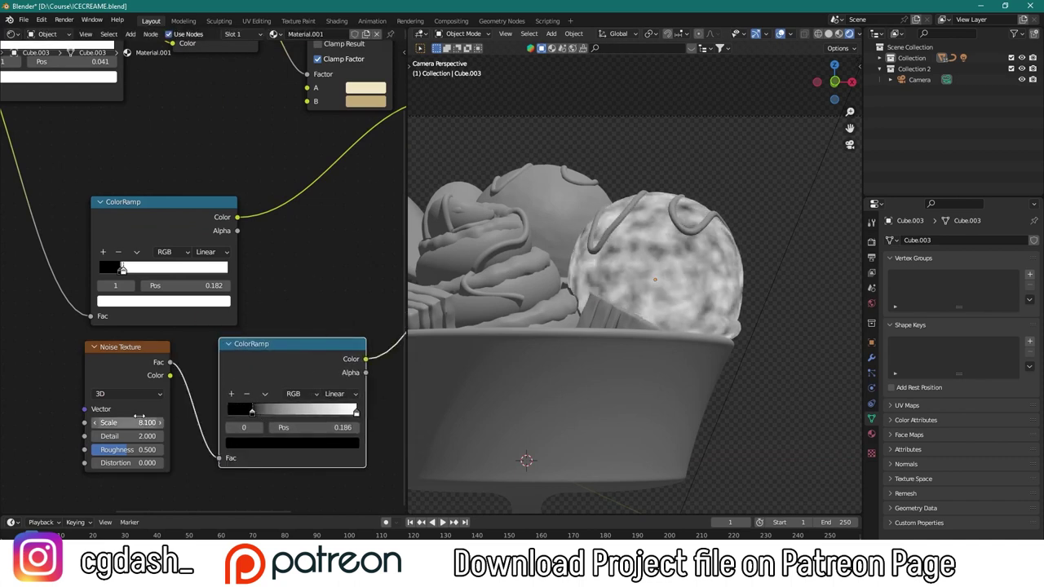
Insert a new blend node and connect the noise ramp into it
scroll(269, 327, "down", 2)
key("shift+a")
left_click(277, 318)
left_click(266, 337)
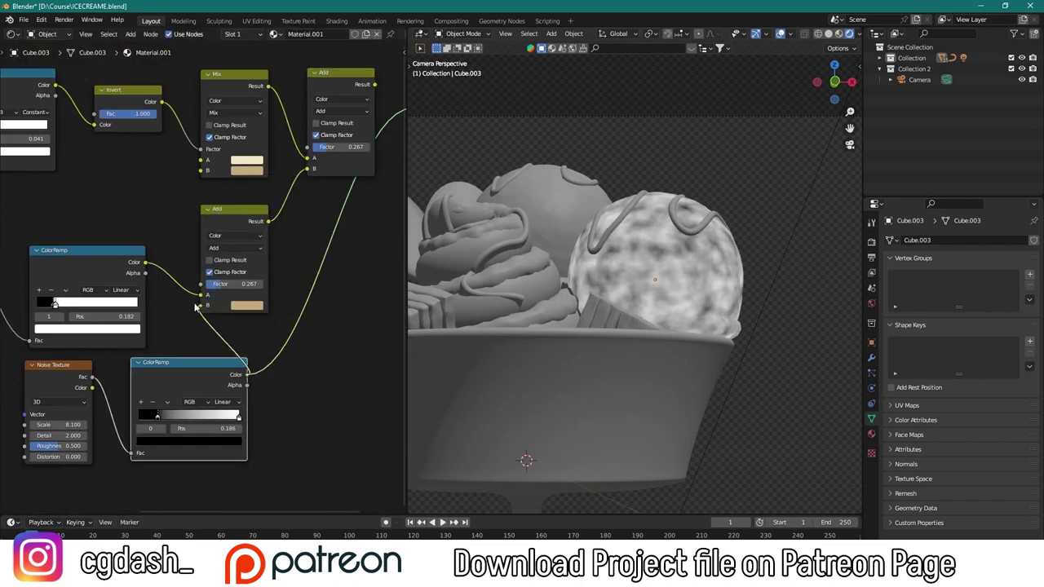
left_click_drag(255, 226, 341, 263)
Set the new blend node to Multiply and lower its factor to about 0.367
left_click(310, 284)
left_click(314, 246)
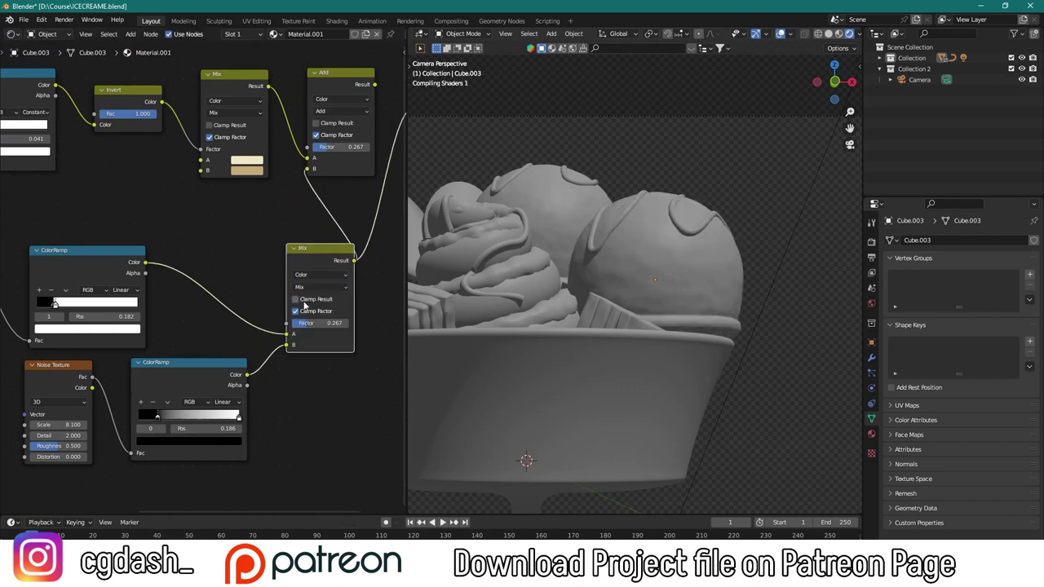
scroll(210, 294, "up", 1)
scroll(211, 294, "up", 2)
mouse_move(303, 343)
left_mouse_down()
mouse_move(232, 359)
mouse_move(296, 364)
mouse_move(287, 359)
left_mouse_up()
left_click(292, 281)
left_click(275, 364)
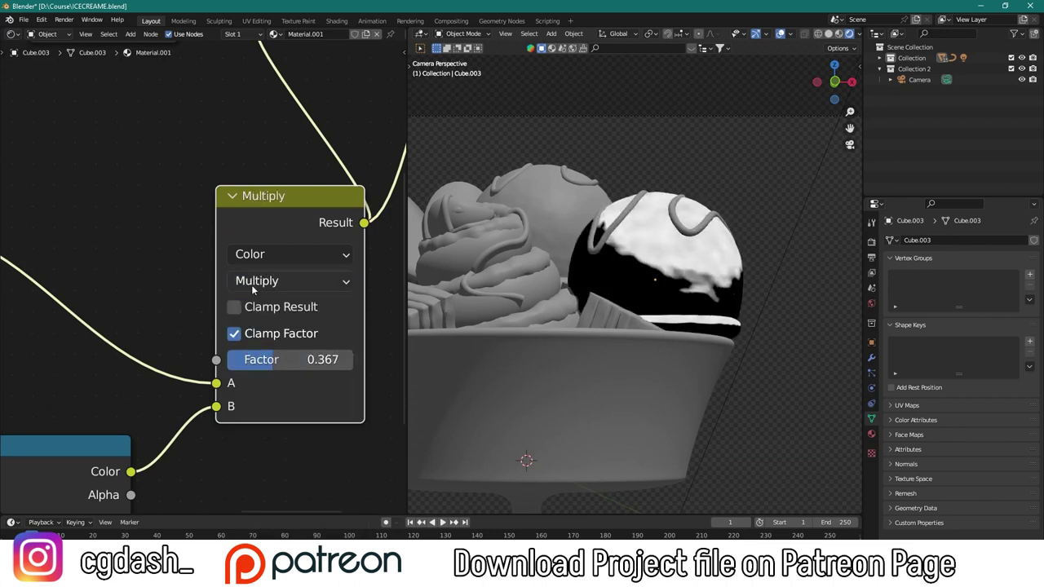
Raise the Add node's factor to about 0.342 and bring the Mix, Add and output nodes into view
scroll(253, 290, "down", 3)
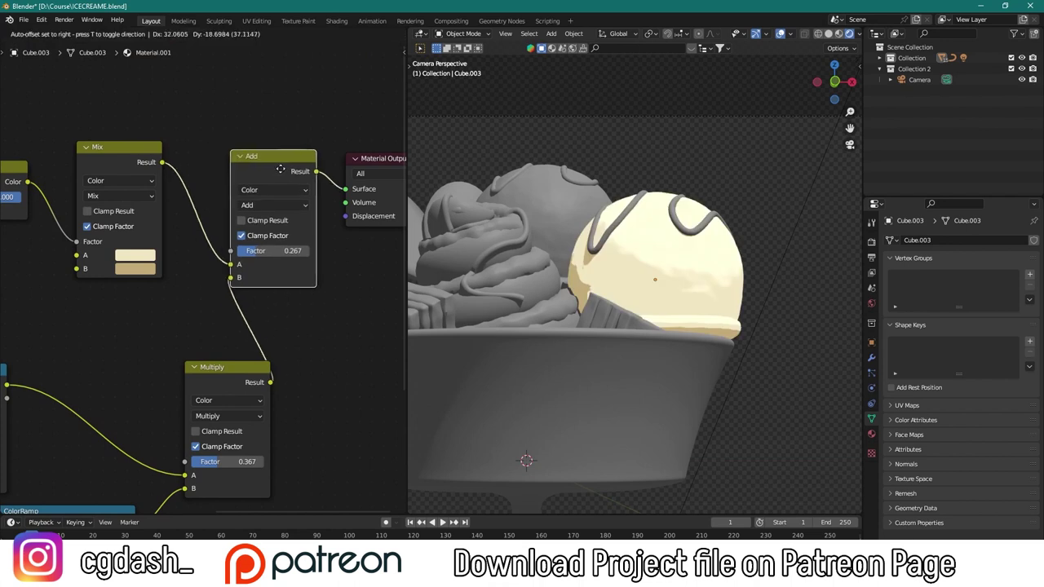
scroll(257, 159, "up", 2)
left_click_drag(253, 239, 270, 245)
scroll(634, 278, "up", 4)
middle_click_drag(231, 510, 228, 369)
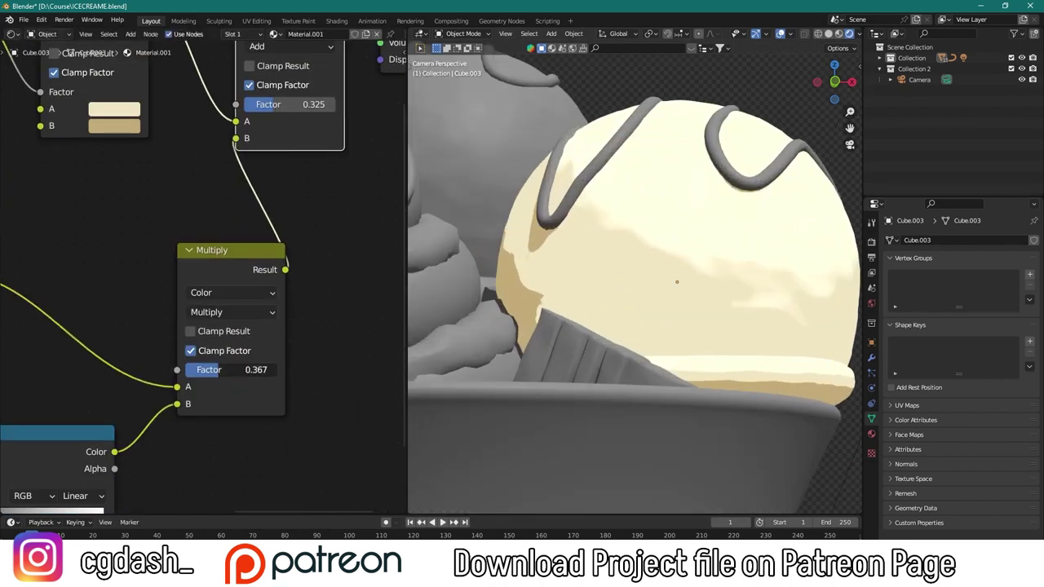
middle_click_drag(263, 73, 235, 264)
scroll(719, 238, "down", 5)
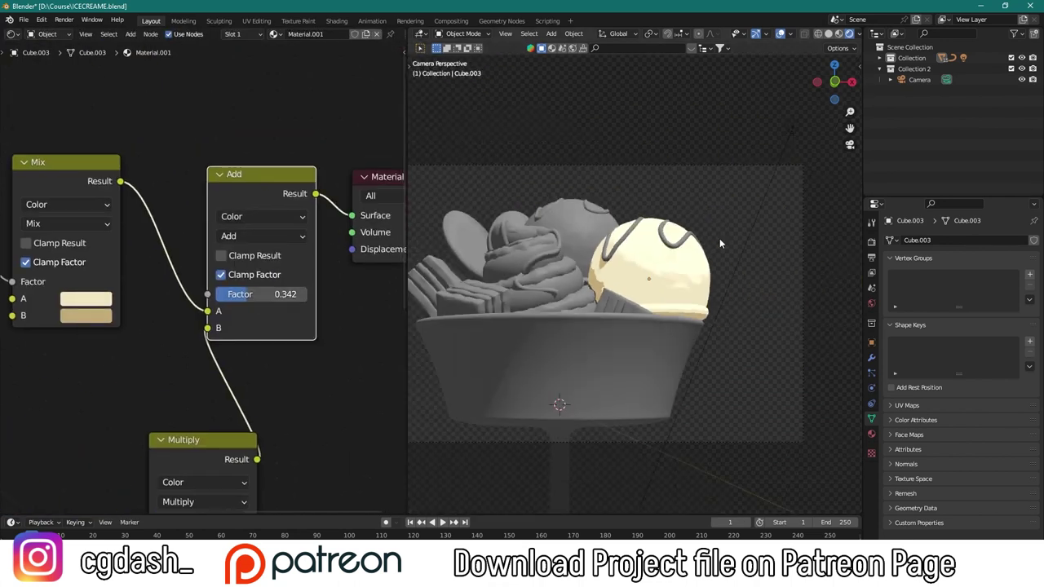
scroll(144, 242, "down", 2)
scroll(204, 188, "down", 2)
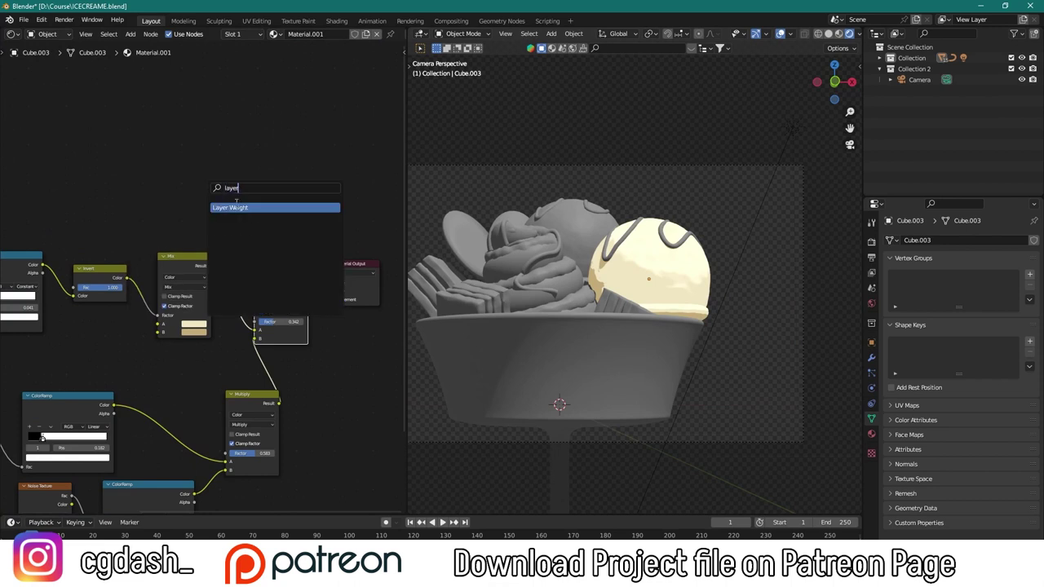
Add a Layer Weight node and connect its Facing output into the Add node
key("Return")
left_click(111, 150)
middle_click_drag(114, 151, 114, 220)
left_click_drag(133, 225, 269, 326)
scroll(114, 214, "up", 2)
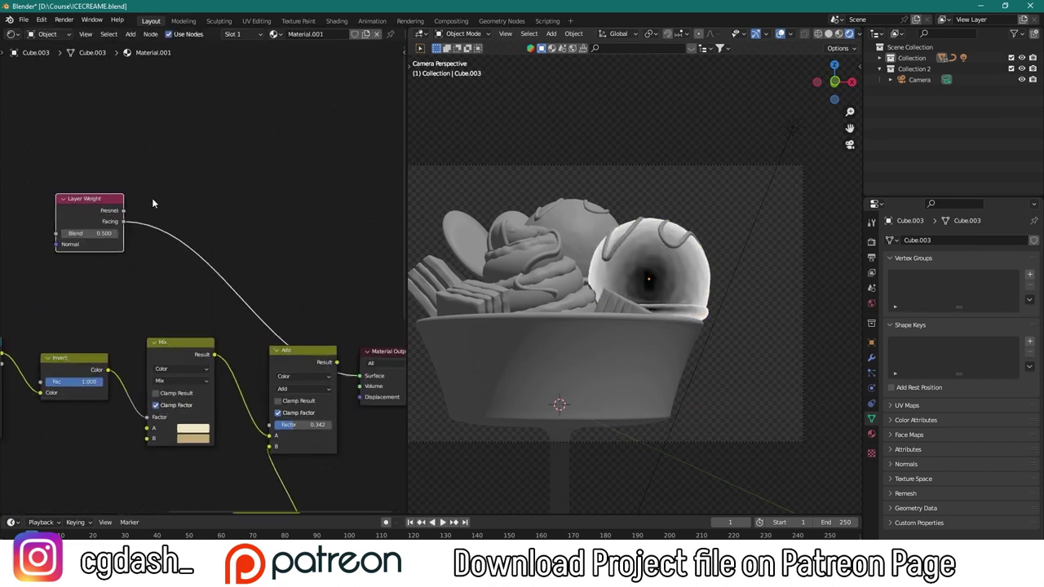
Add a ColorRamp beside the Layer Weight node, feeding the Mix node wired to the output
key("shift+a")
type("color ramp")
key("Return")
left_click(212, 239)
scroll(214, 226, "up", 2)
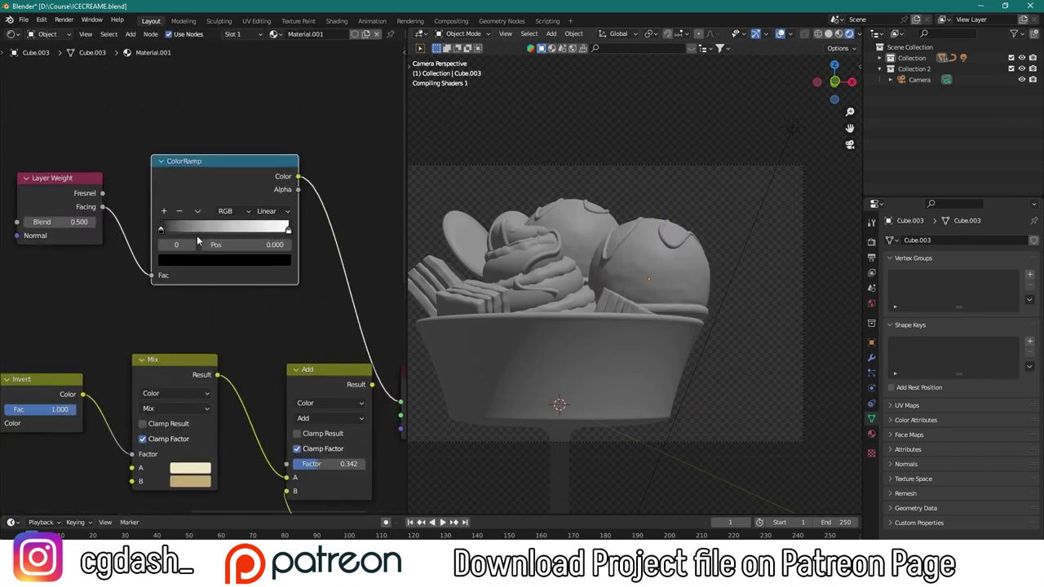
scroll(152, 230, "down", 4)
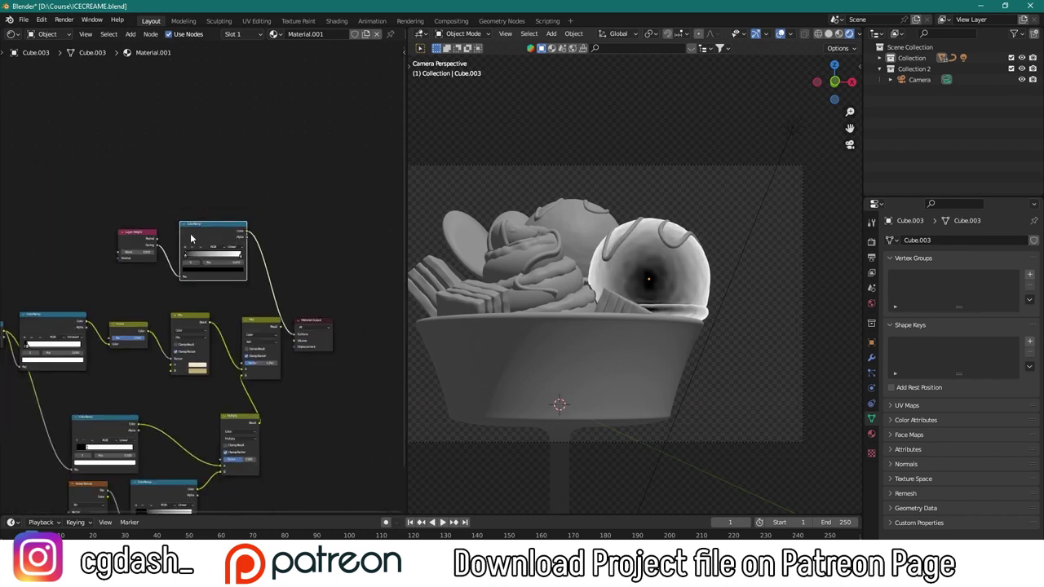
left_click(193, 280)
scroll(239, 218, "up", 1)
scroll(248, 186, "up", 1)
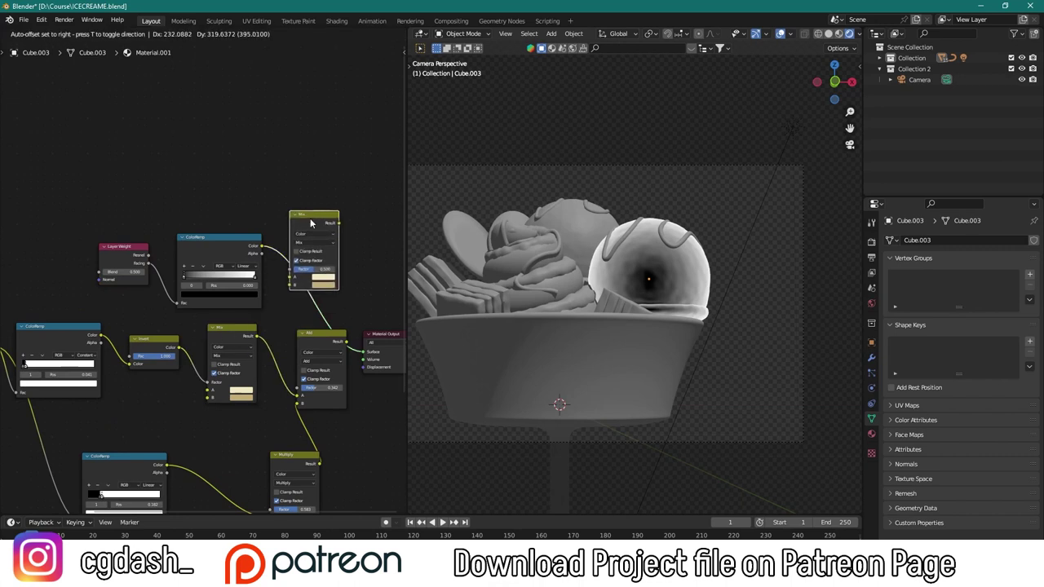
left_click(310, 218)
Duplicate a colour ramp, set its black stop to 0.186, and preview the white rim highlight
middle_click_drag(101, 342, 179, 314)
left_click(148, 302)
key("shift+d")
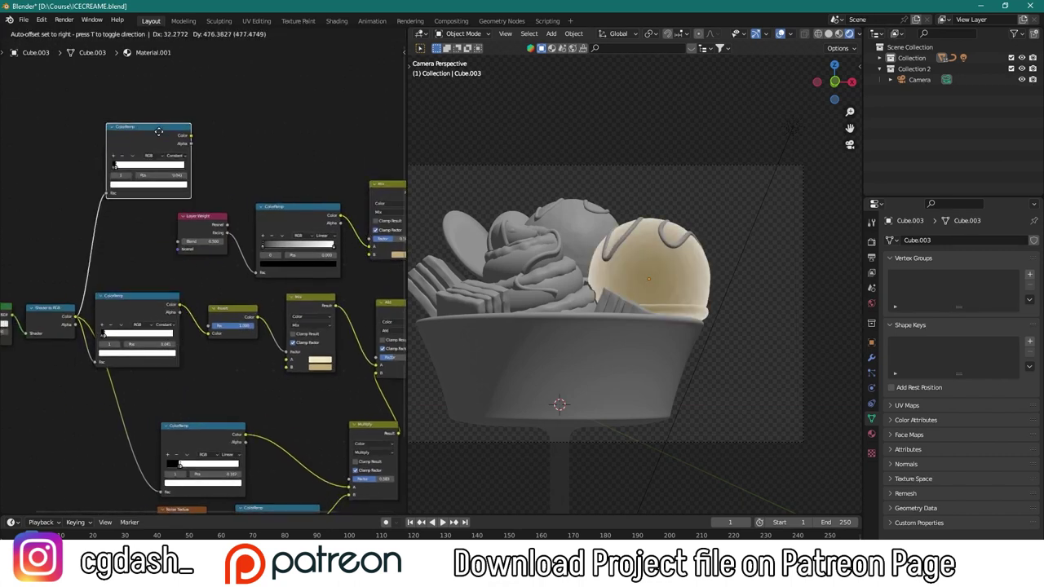
left_click(148, 142, "ctrl+shift")
middle_click_drag(149, 142, 128, 195)
scroll(96, 227, "up", 1)
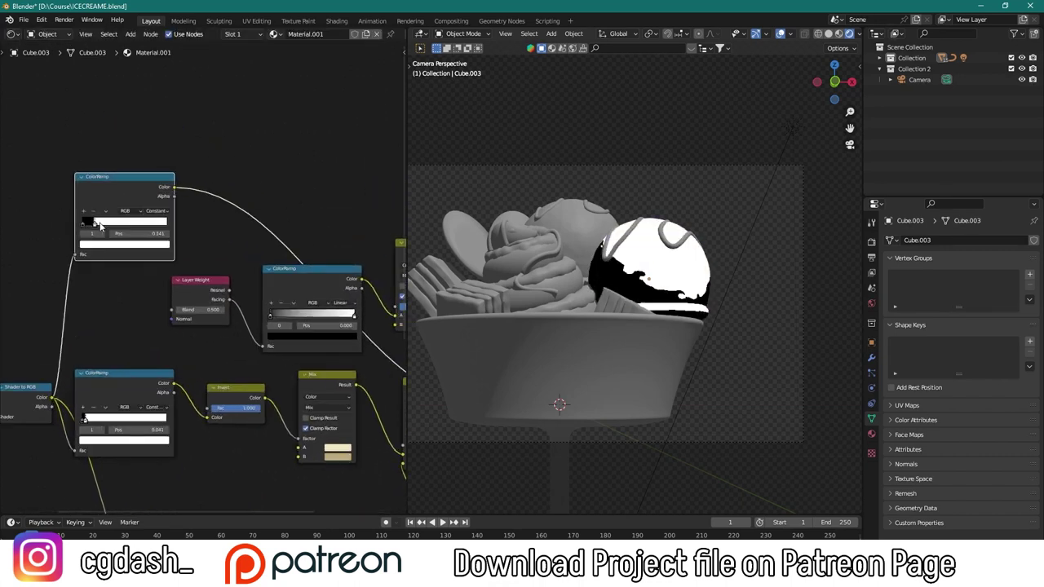
left_click_drag(101, 226, 103, 227)
middle_click_drag(311, 245, 230, 228)
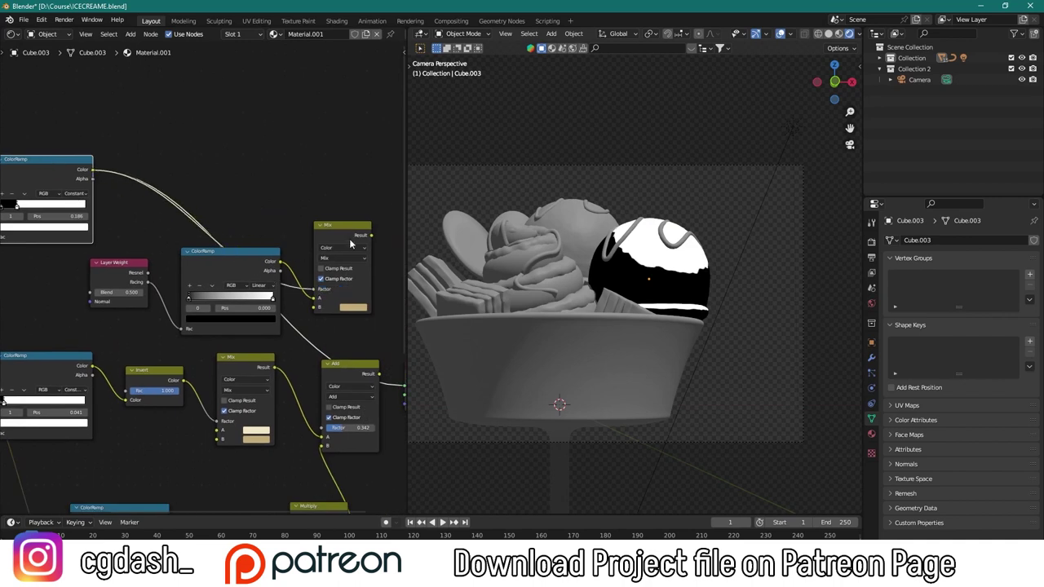
left_click(349, 255, "ctrl+shift")
scroll(303, 267, "up", 3)
scroll(263, 325, "down", 2)
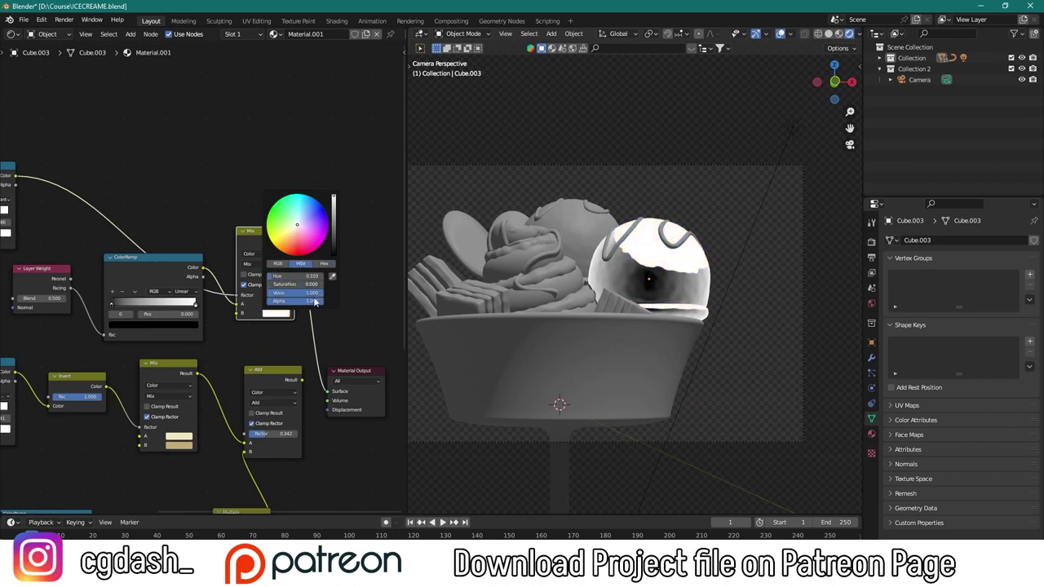
Add an Invert node to the scoop's shader tree and preview the colour ramp on the scoop
scroll(692, 309, "up", 4)
scroll(245, 277, "up", 2)
key("shift+a")
left_click(286, 268)
left_click(101, 199)
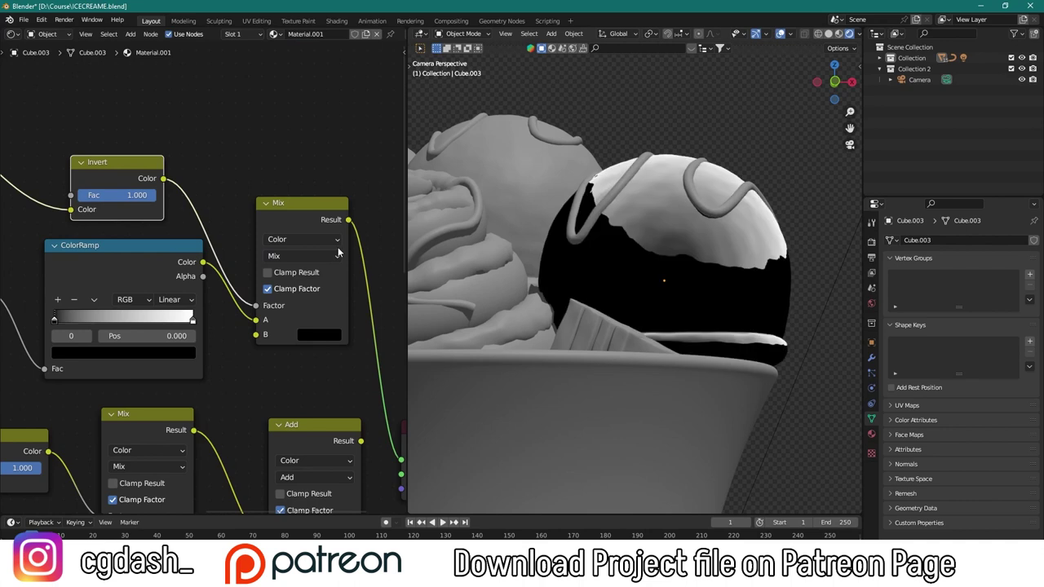
scroll(668, 243, "up", 3)
scroll(232, 231, "down", 3)
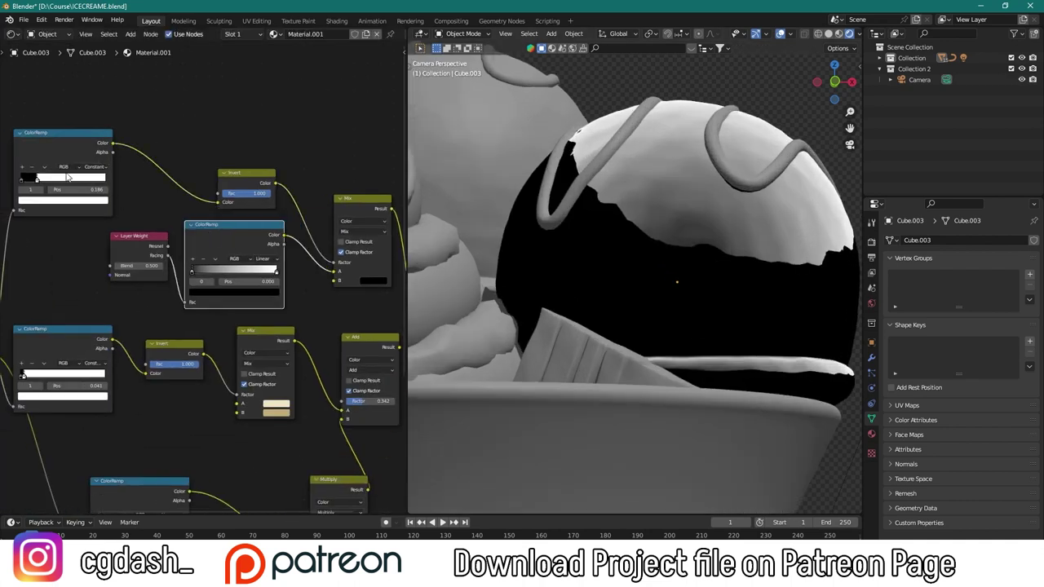
left_click(245, 236, "ctrl+shift")
Switch the ramp to Constant interpolation, narrow the white band to a thin rim, and preview the Mix result
scroll(245, 245, "up", 1)
scroll(245, 245, "up", 2)
left_click(310, 245)
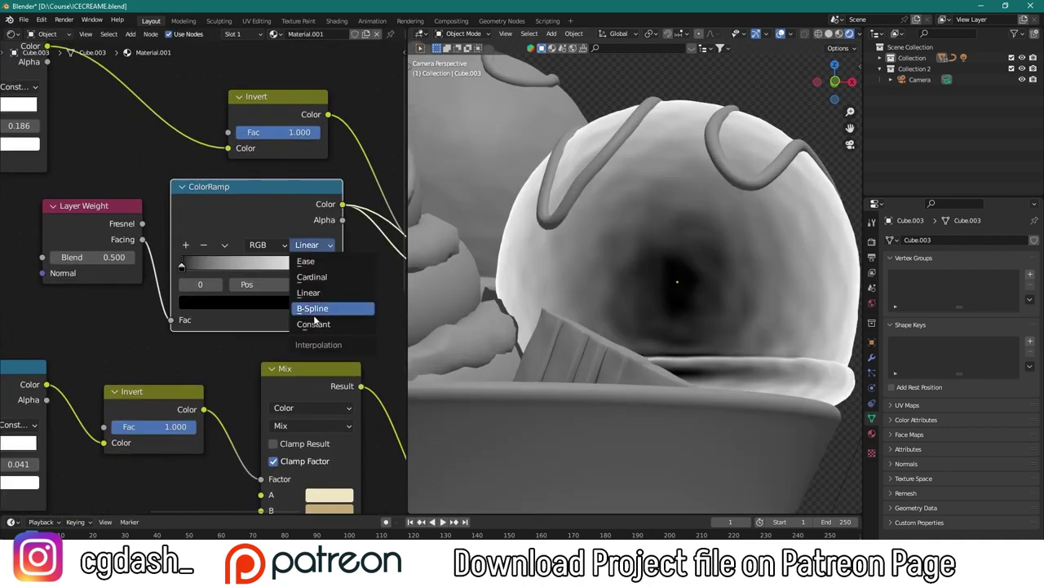
left_click(306, 321)
left_click_drag(330, 270, 281, 261)
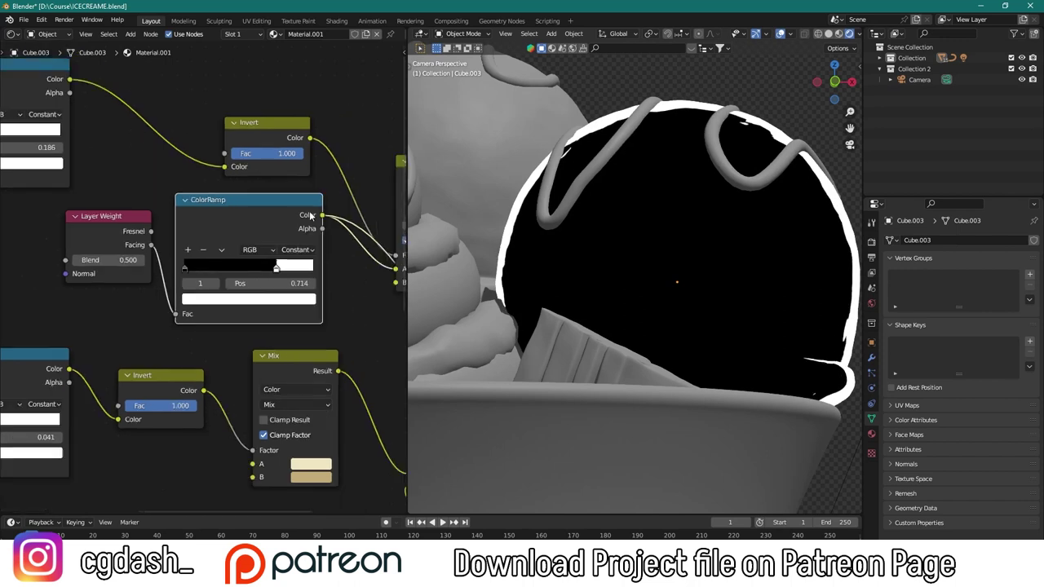
scroll(204, 261, "down", 2)
left_click(268, 342, "ctrl+shift")
Wire the Add node into the Material Output and duplicate it in front of the output
scroll(686, 237, "down", 1)
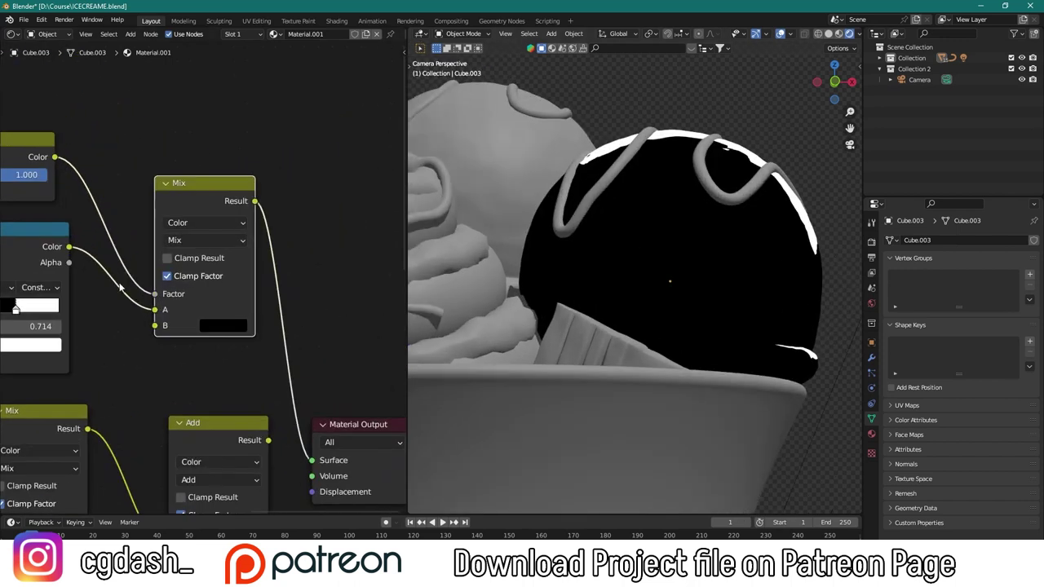
scroll(227, 271, "down", 2)
scroll(320, 275, "down", 1)
left_click(285, 282, "ctrl+shift")
middle_click_drag(284, 282, 219, 277)
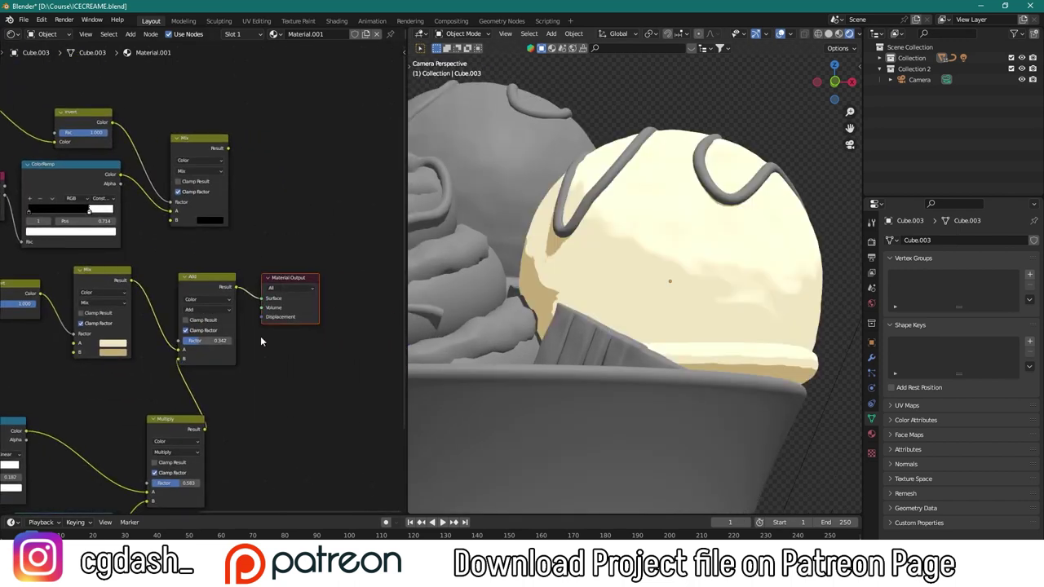
key("shift+d")
left_click(300, 263)
Set the new Add node's factor to 0.875
scroll(290, 283, "up", 1)
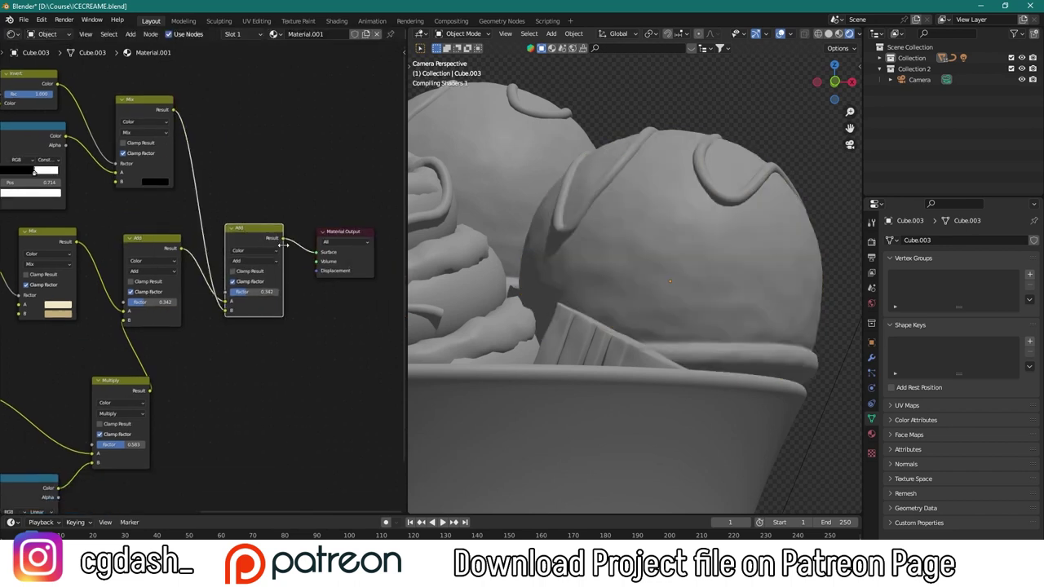
scroll(302, 294, "up", 1)
scroll(316, 307, "up", 1)
left_click_drag(316, 306, 310, 307)
mouse_move(310, 306)
middle_mouse_down()
mouse_move(205, 252)
mouse_move(307, 290)
middle_mouse_up()
scroll(205, 252, "down", 1)
scroll(205, 251, "down", 1)
scroll(204, 251, "down", 1)
left_click(273, 247)
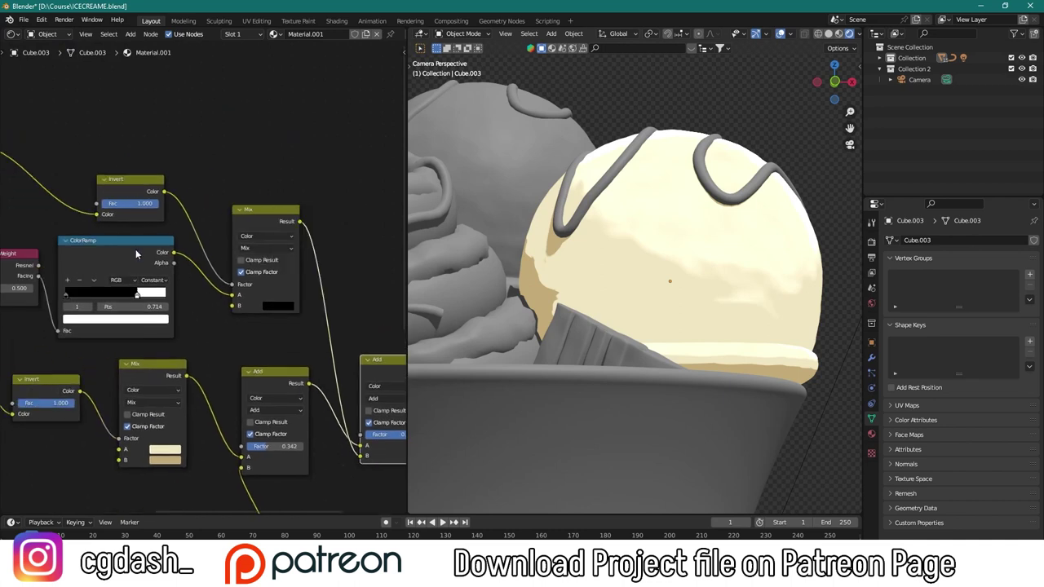
Delete a stray duplicate ColorRamp and rearrange the Mix and Material Output nodes
key("shift+d")
left_click(255, 162)
left_click(249, 236)
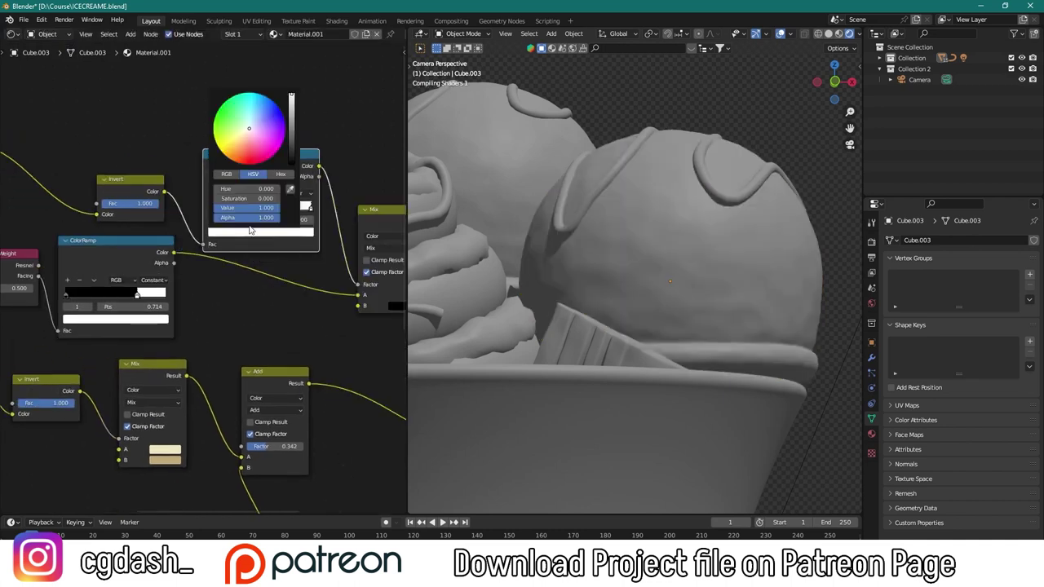
key("x")
left_click_drag(379, 210, 256, 210)
middle_click_drag(240, 294, 159, 253)
mouse_move(344, 290)
left_mouse_down()
mouse_move(359, 310)
mouse_move(293, 328)
left_mouse_up()
Turn the rim ramp into a soft Linear gradient by moving its stops
scroll(326, 310, "down", 2)
scroll(164, 245, "up", 2)
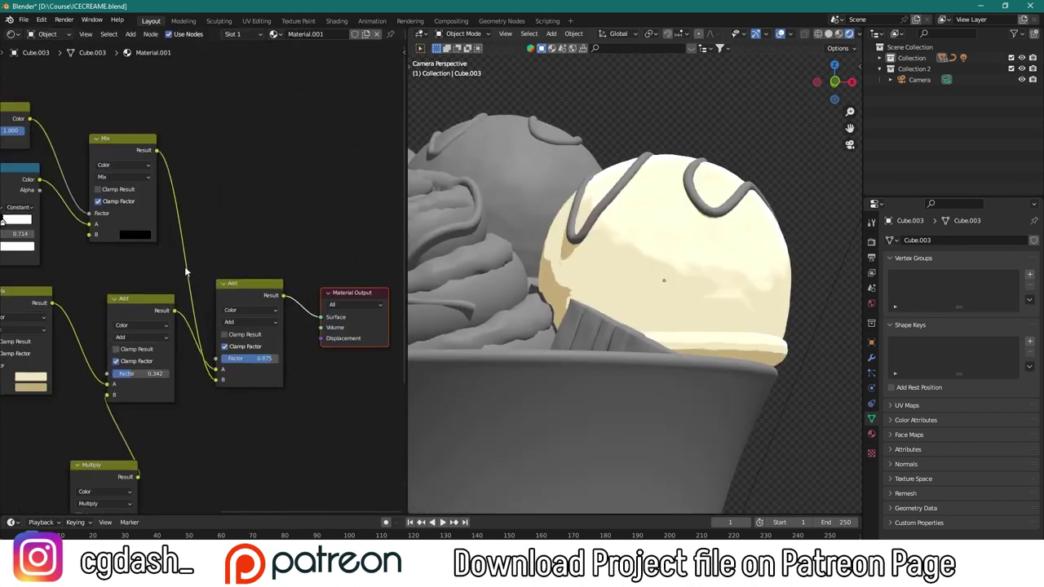
left_click(114, 204, "ctrl+shift")
scroll(254, 276, "up", 2)
left_click_drag(143, 283, 237, 286)
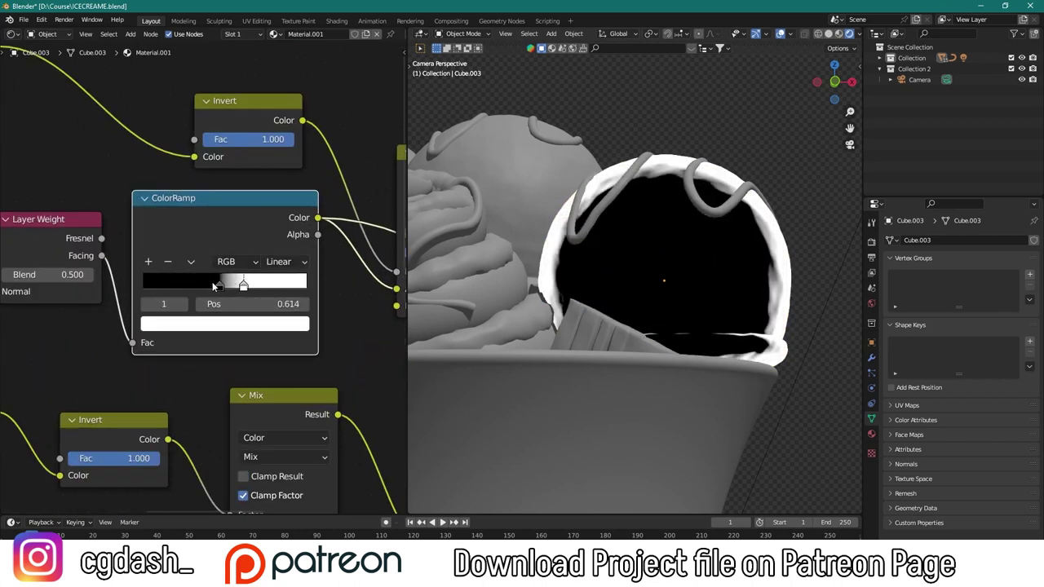
left_click(216, 285)
scroll(217, 285, "down", 3)
scroll(663, 226, "up", 3)
scroll(663, 226, "down", 2)
Reconnect the final Add node to the output and lower its factor to 0.542
mouse_move(397, 331)
middle_mouse_down()
mouse_move(307, 241)
mouse_move(164, 246)
middle_mouse_up()
left_click(165, 247, "ctrl+shift")
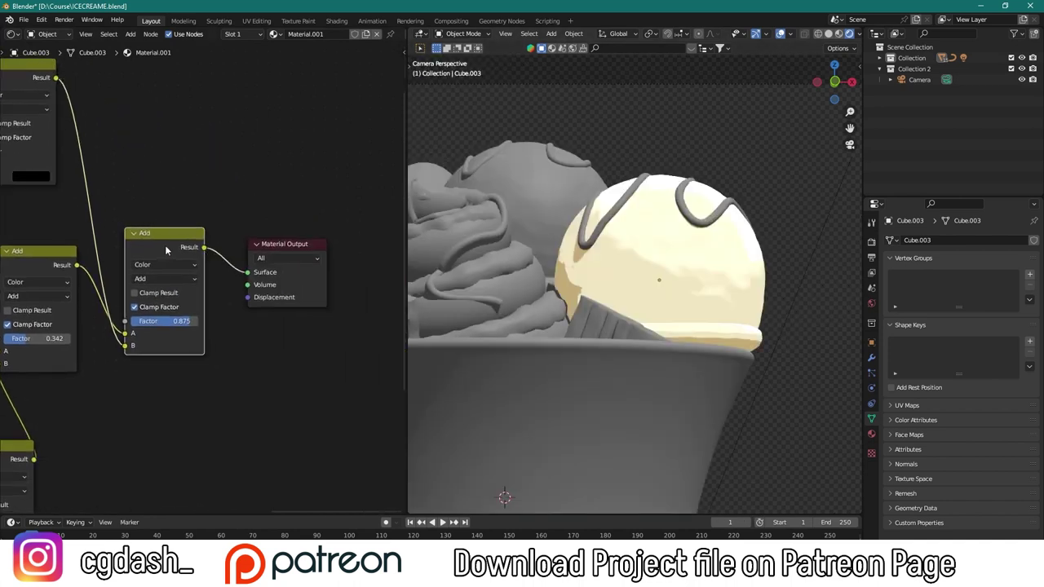
scroll(166, 249, "up", 1)
left_click_drag(168, 332, 134, 332)
scroll(653, 269, "down", 3)
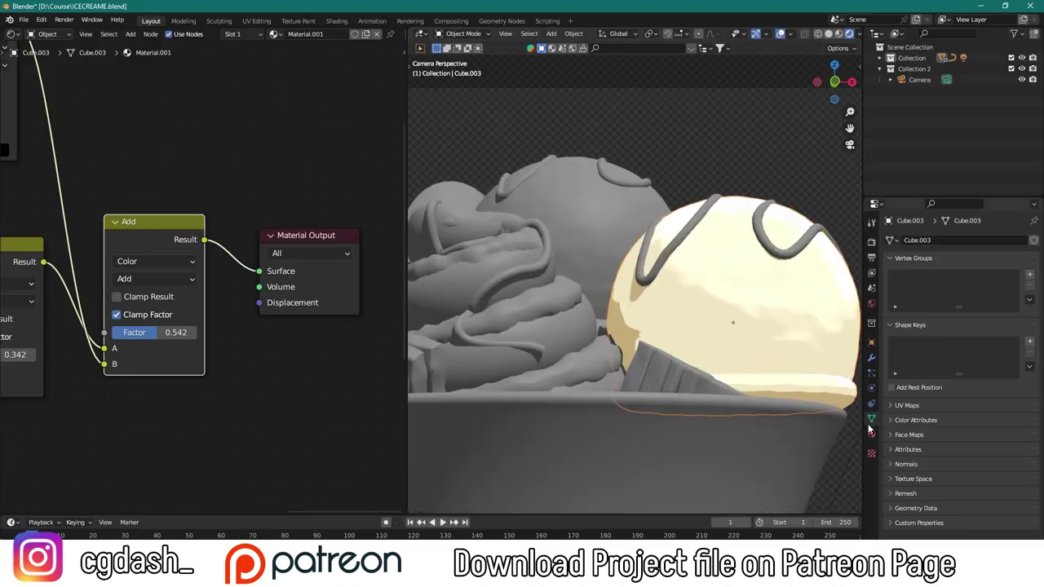
Apply Material.001 to the back scoop Cube.004 and bring its Mix colour nodes into view
left_click(870, 433)
left_click_drag(609, 231, 610, 235)
key("shift+a")
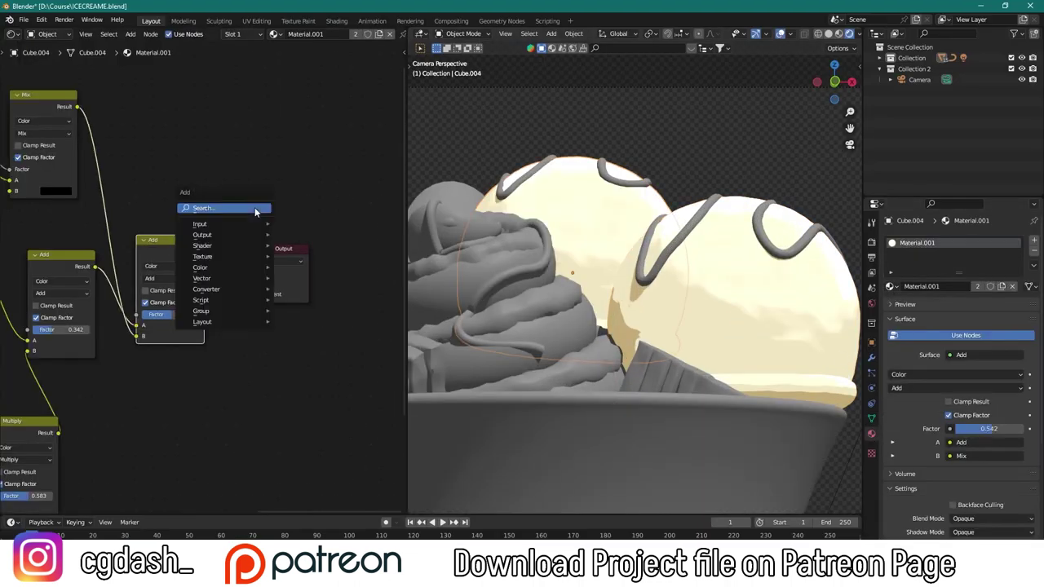
scroll(260, 172, "down", 3)
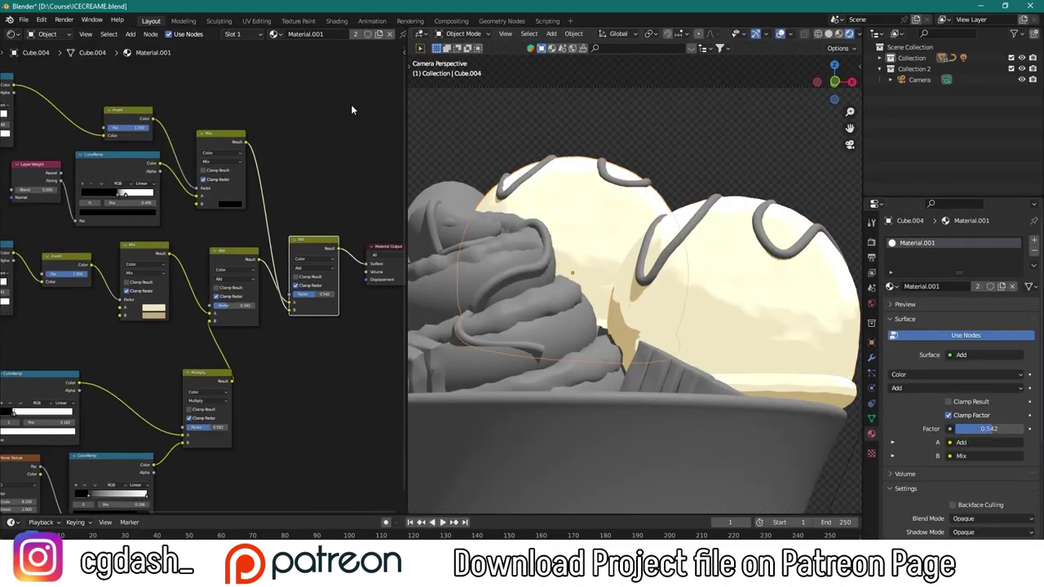
middle_click_drag(124, 212, 205, 187)
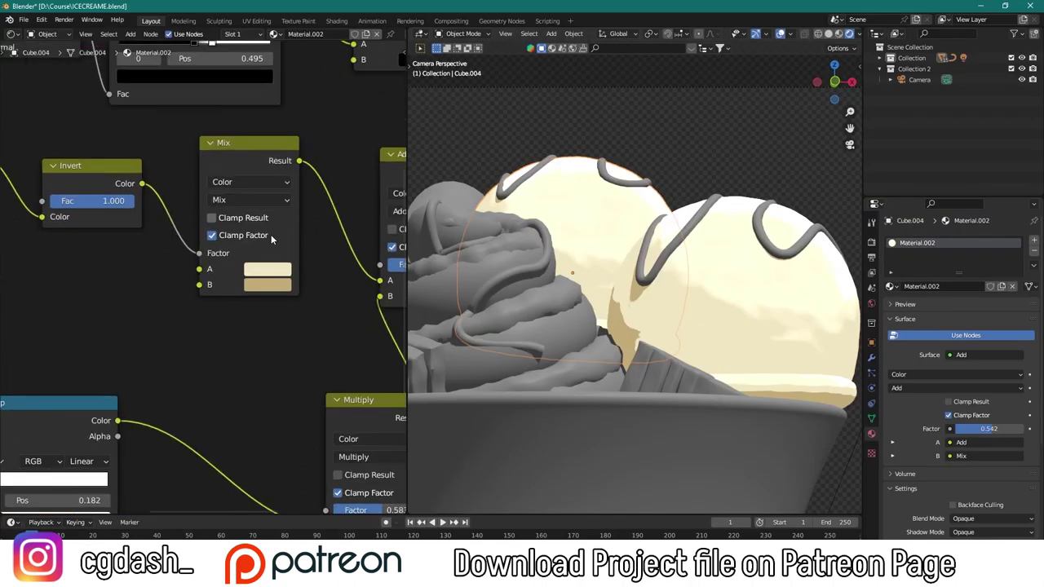
Sample the pink scoop colour and the shadow colour from the reference image into the Mix node
left_click(272, 284)
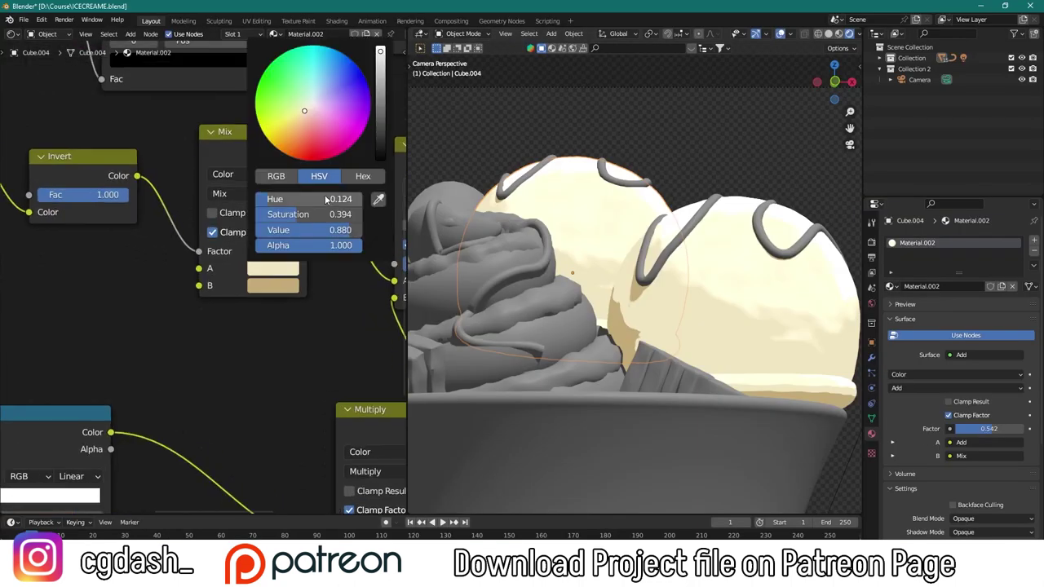
key("Return")
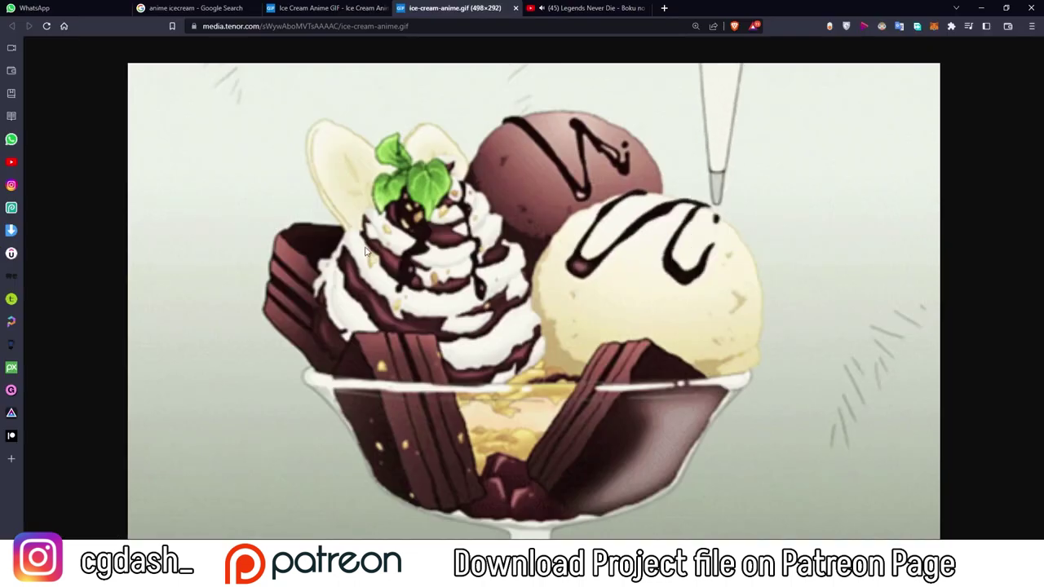
left_click(289, 286)
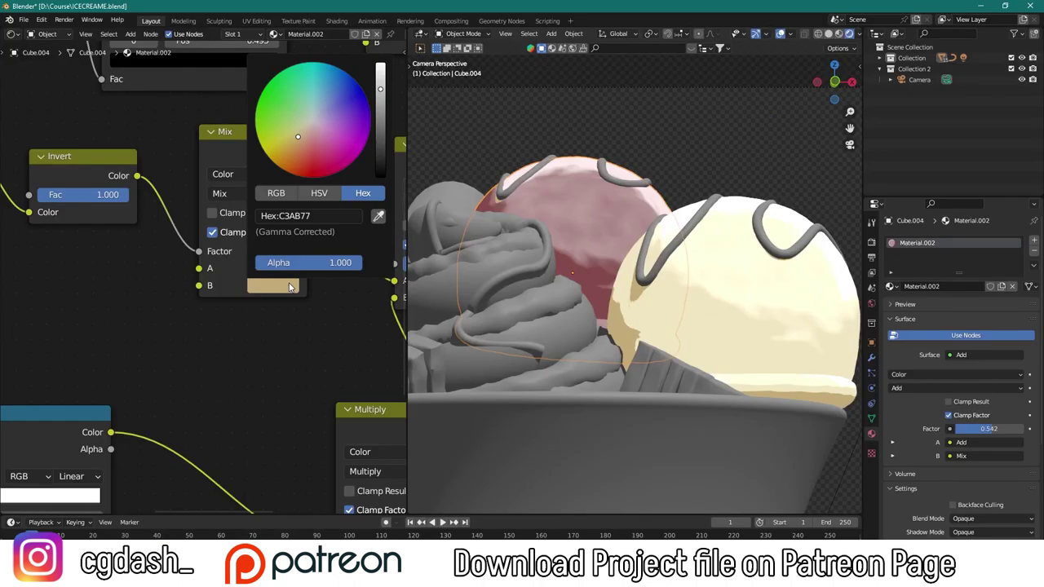
key("Return")
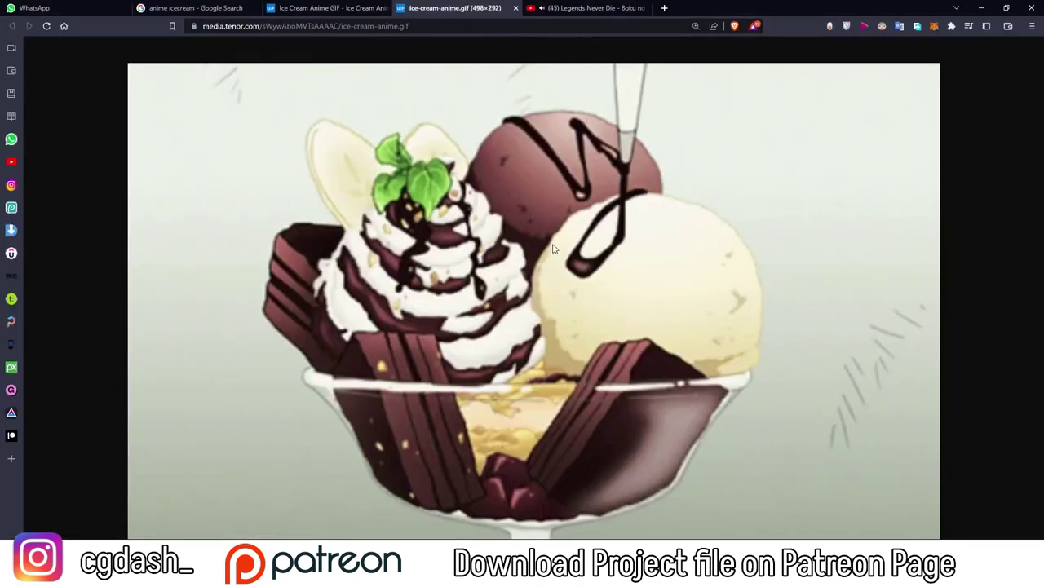
Set the Mix node's B colour to dark brown 2E1818 and preview the ramp output on the scoop
left_click(532, 245)
key("alt+Tab")
left_click(277, 285)
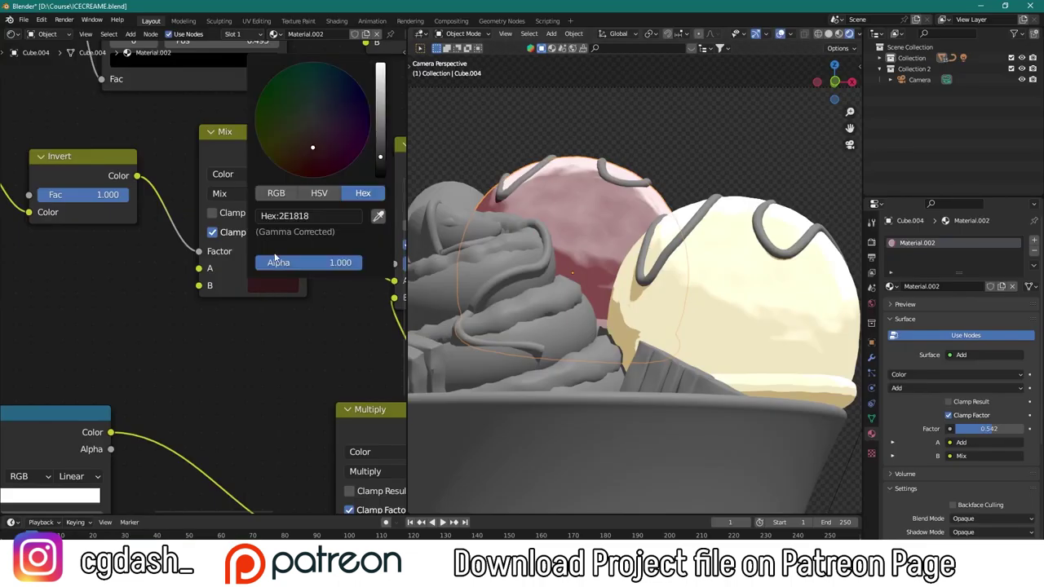
key("Return")
scroll(275, 258, "down", 3)
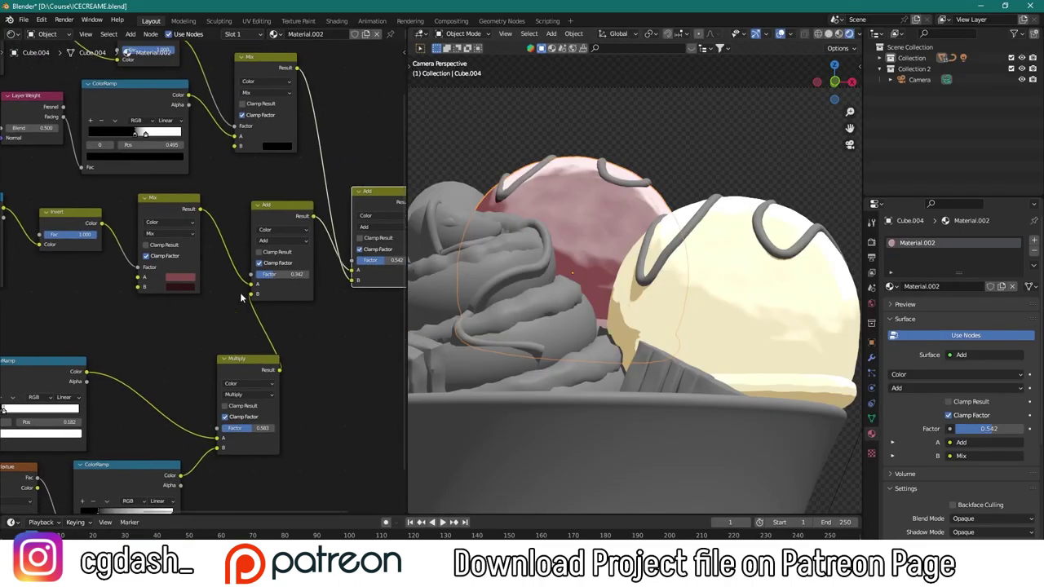
key("alt+Tab")
key("alt+Tab")
left_click(139, 239, "ctrl+shift")
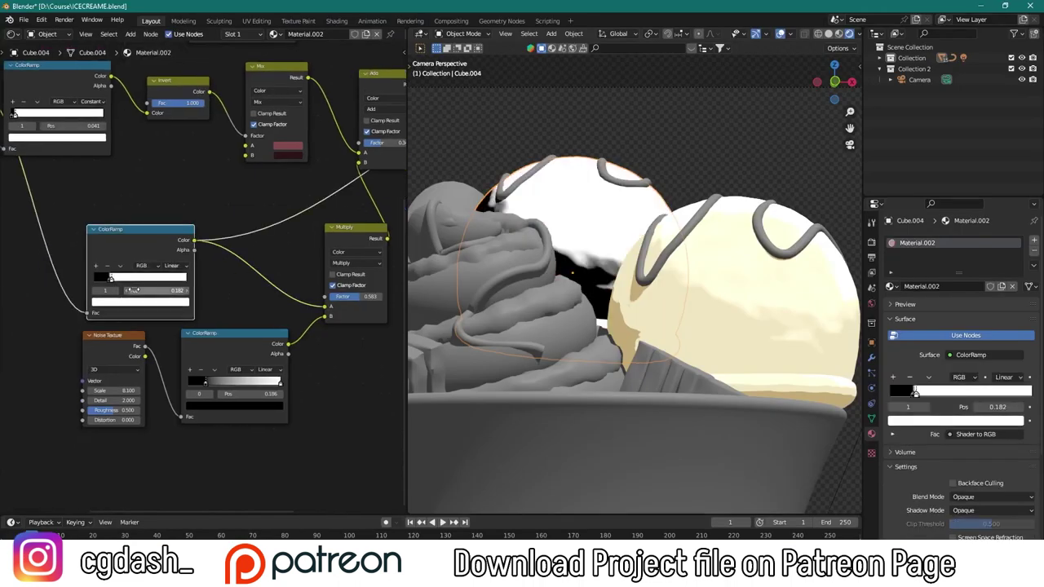
Move the toon ColorRamp stop to position 0.155 to tighten the shadow boundary
scroll(140, 278, "up", 3)
scroll(157, 302, "up", 1)
left_click_drag(109, 310, 148, 312)
left_click(110, 314)
scroll(174, 282, "down", 3)
Set the final Add factor to 0.000 and return to the camera view
left_click(182, 203, "ctrl+shift")
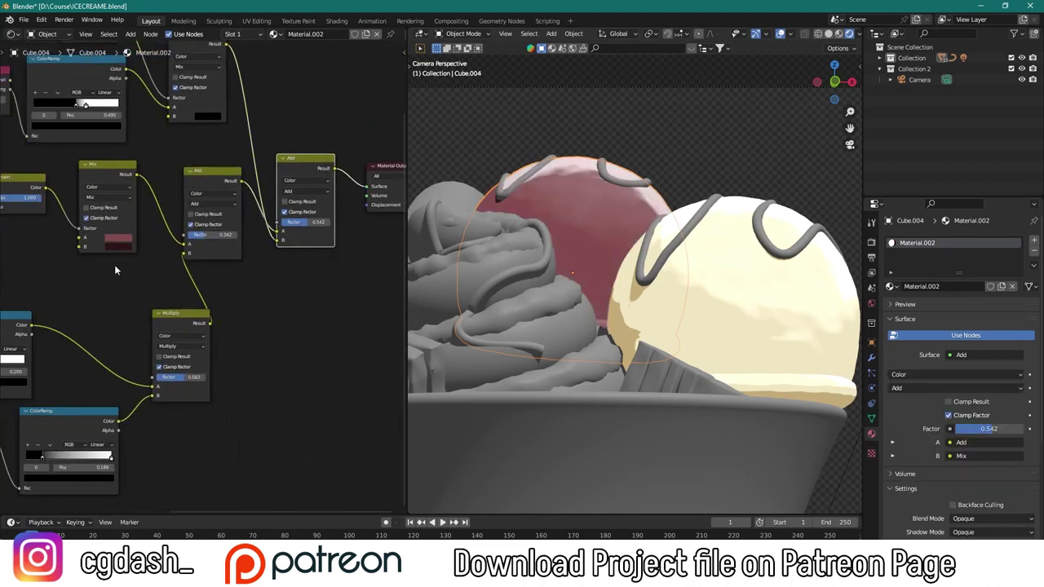
middle_click_drag(122, 269, 153, 289)
left_click_drag(343, 241, 310, 241)
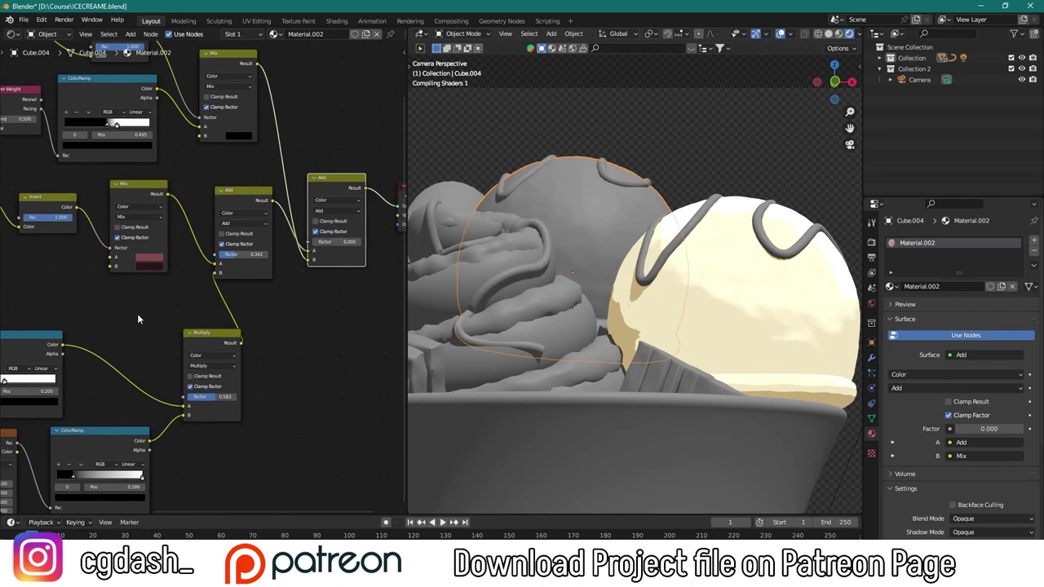
middle_click_drag(138, 319, 254, 317)
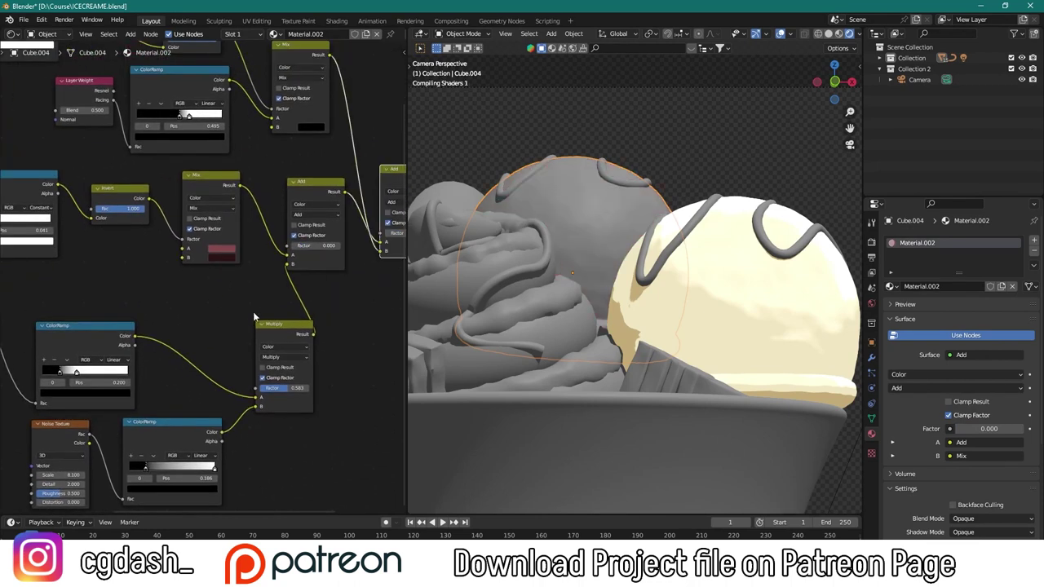
key("KP_0")
key("KP_0")
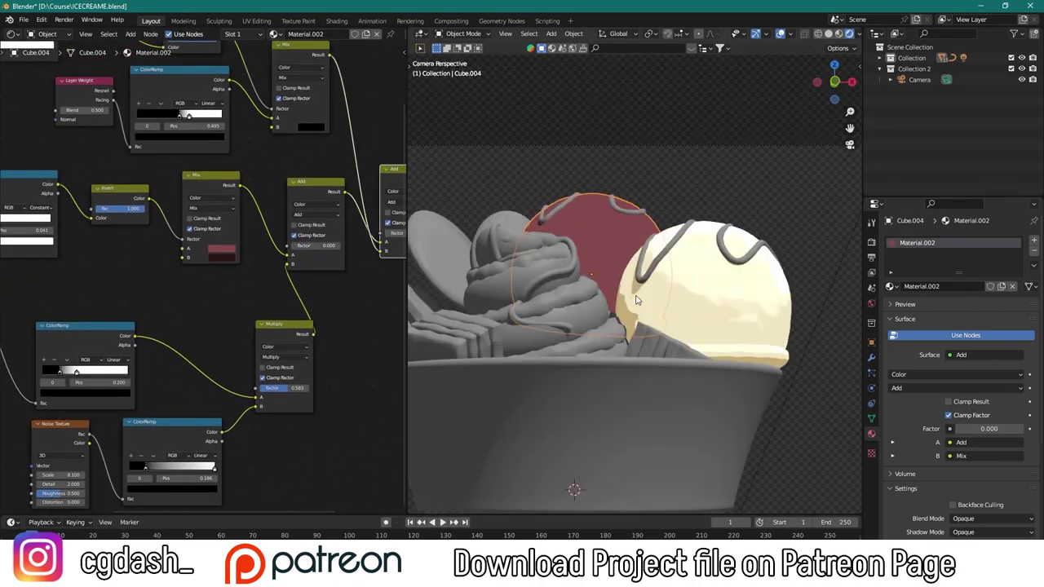
Duplicate the scoop's Subdivision modifier in the Modifier tab
scroll(191, 228, "up", 2)
scroll(191, 228, "up", 2)
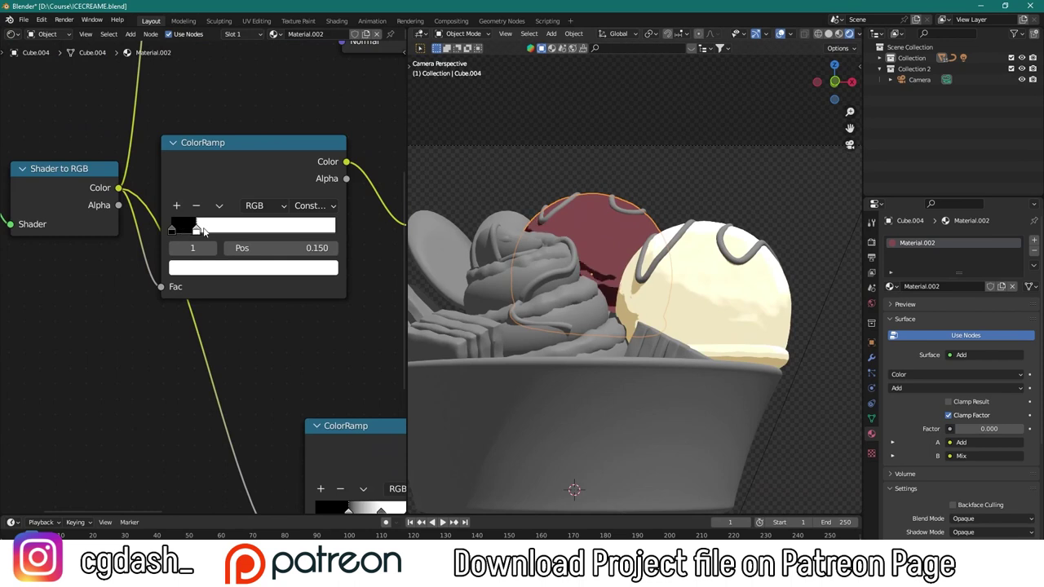
scroll(665, 268, "up", 4)
scroll(665, 268, "down", 2)
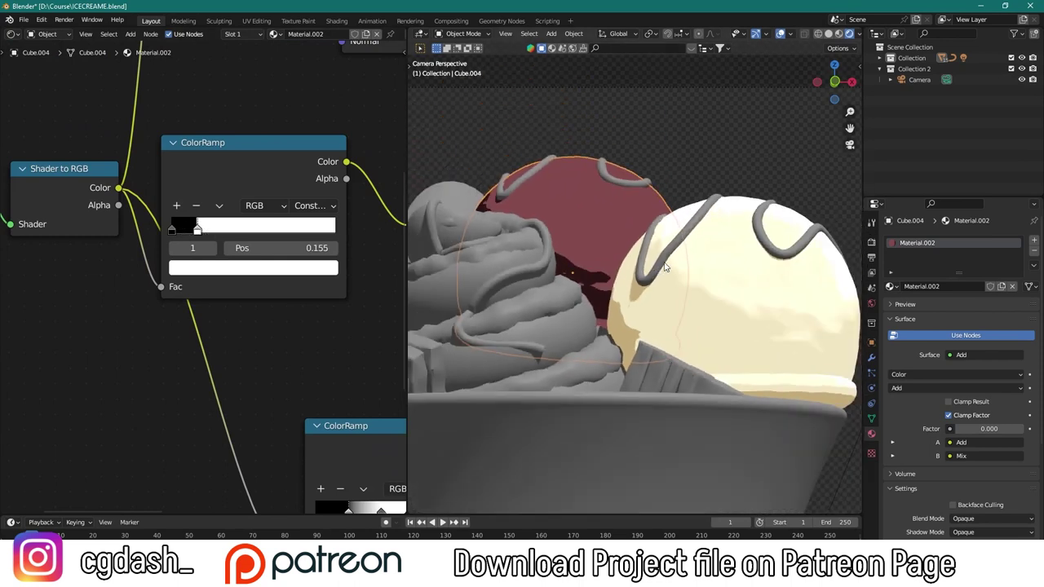
left_click(872, 356)
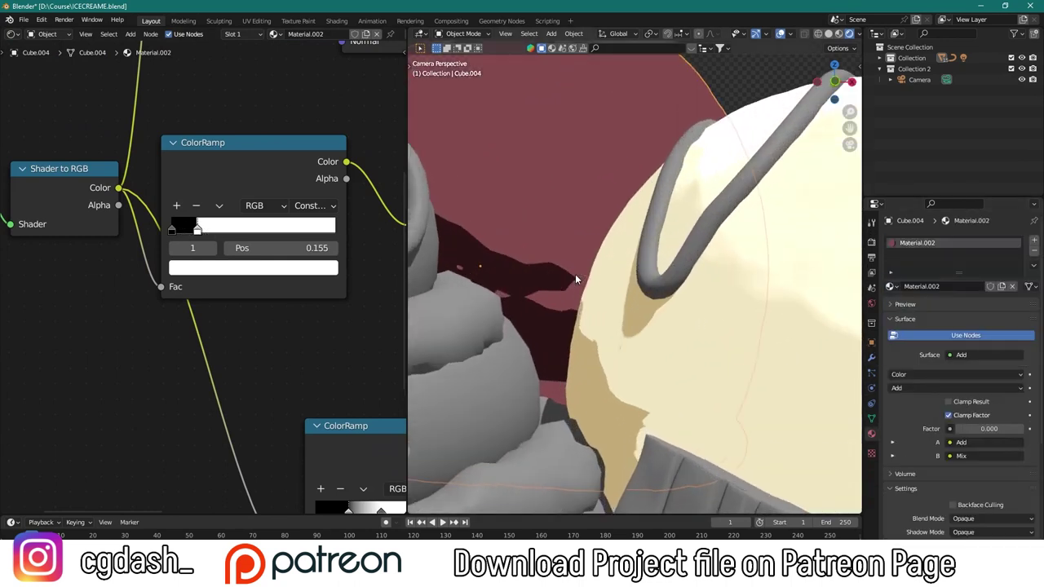
key("shift+d")
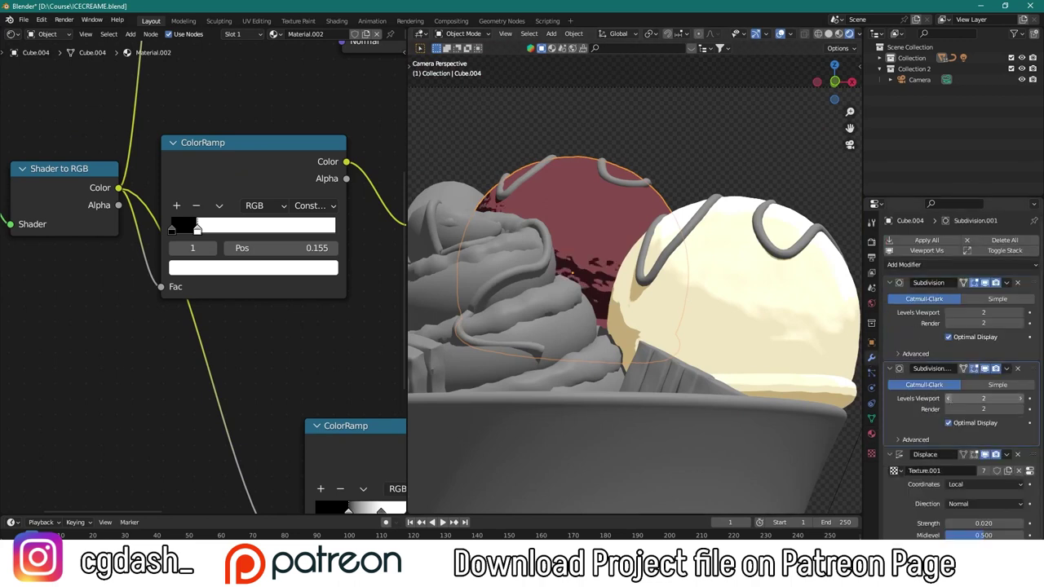
Collapse the first Subdivision, move Subdivision.001 below Displace, and set its viewport and render levels to 1
left_click(948, 409)
left_click_drag(1031, 368, 1031, 424)
left_click(889, 282)
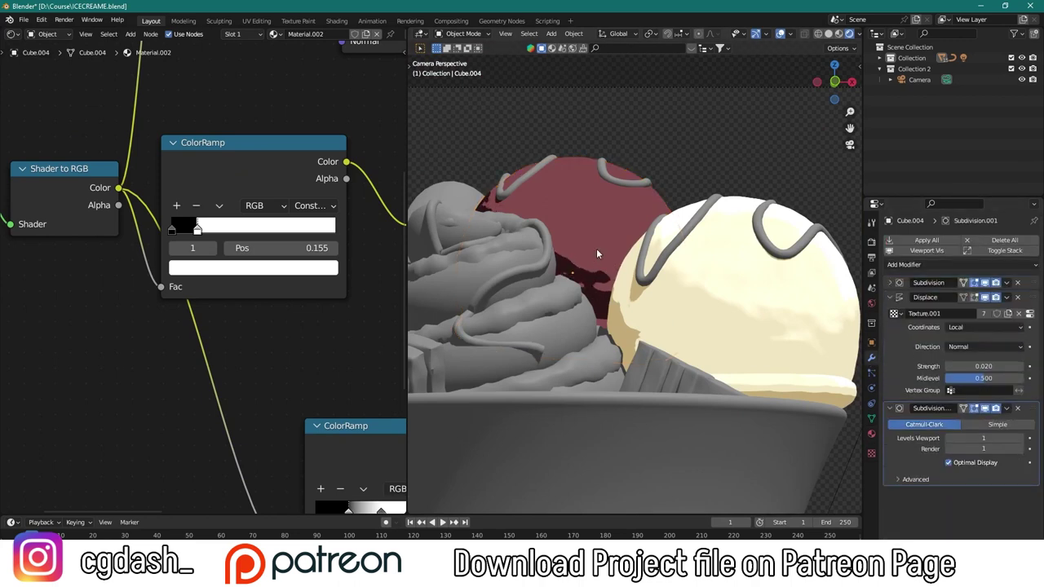
scroll(596, 248, "down", 1)
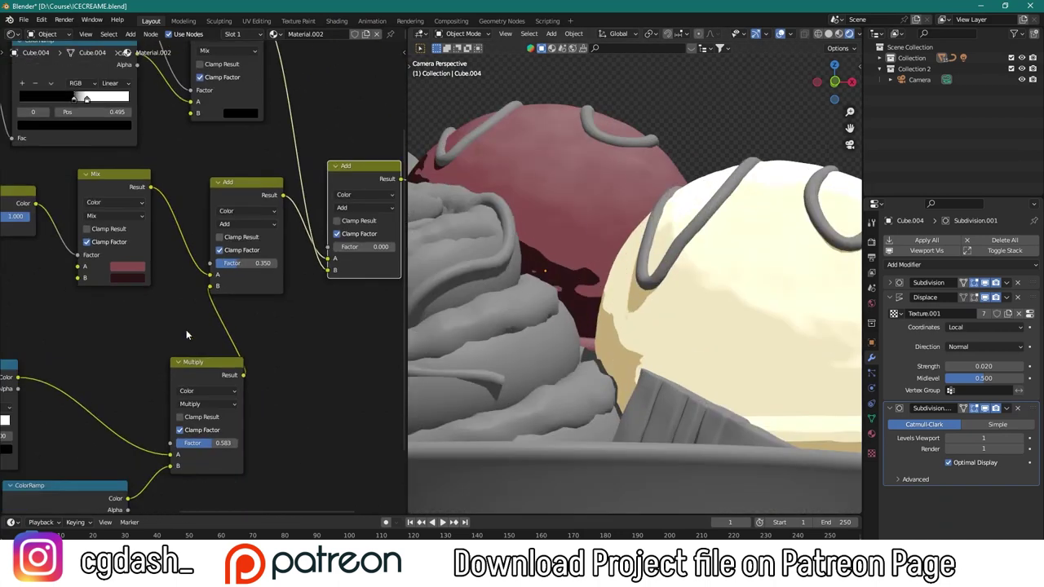
scroll(215, 221, "up", 2)
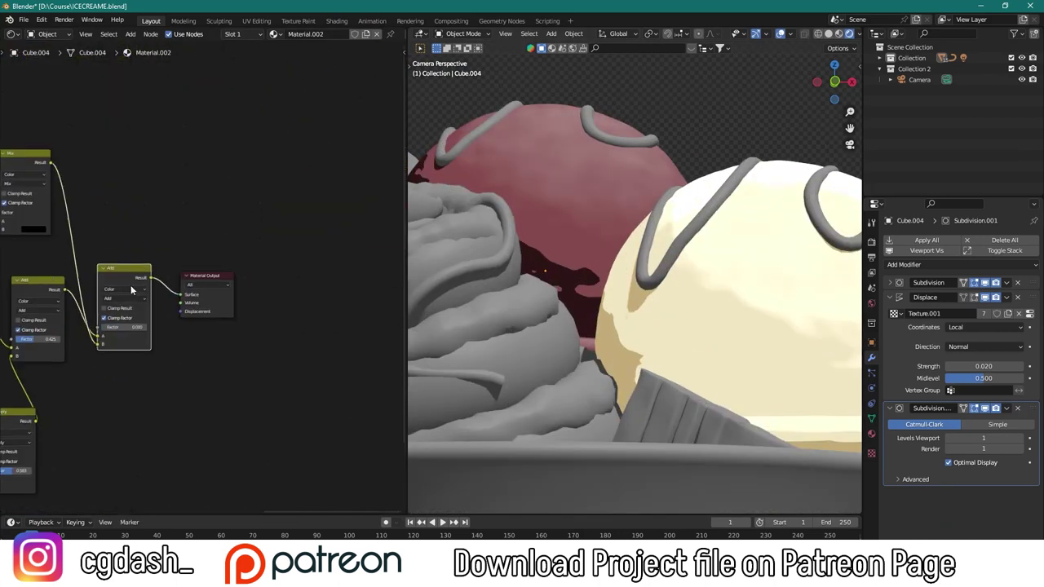
key("alt+Tab")
scroll(232, 285, "up", 3)
scroll(711, 247, "down", 5)
scroll(711, 247, "down", 3)
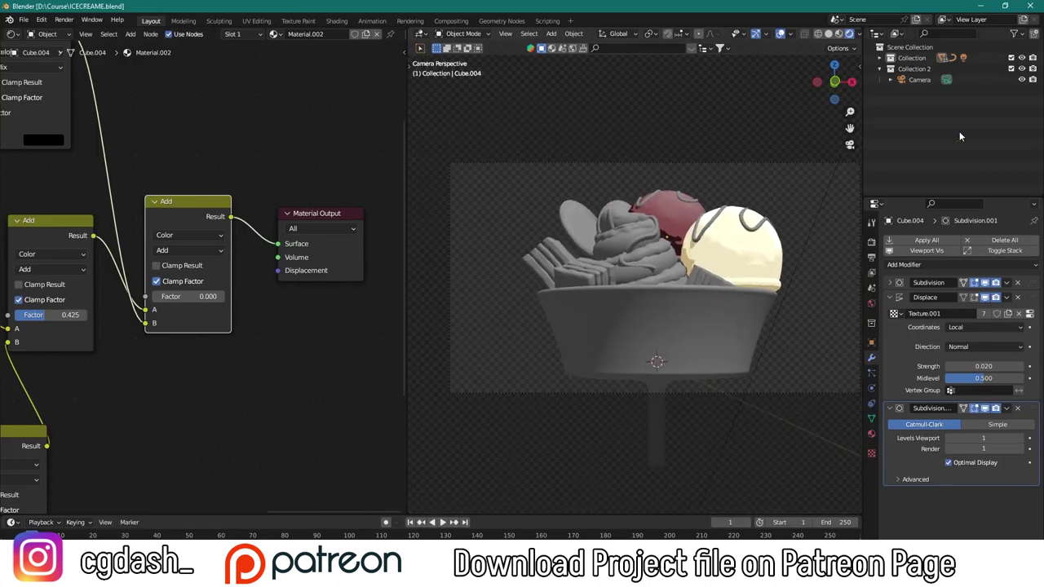
key("shift+a")
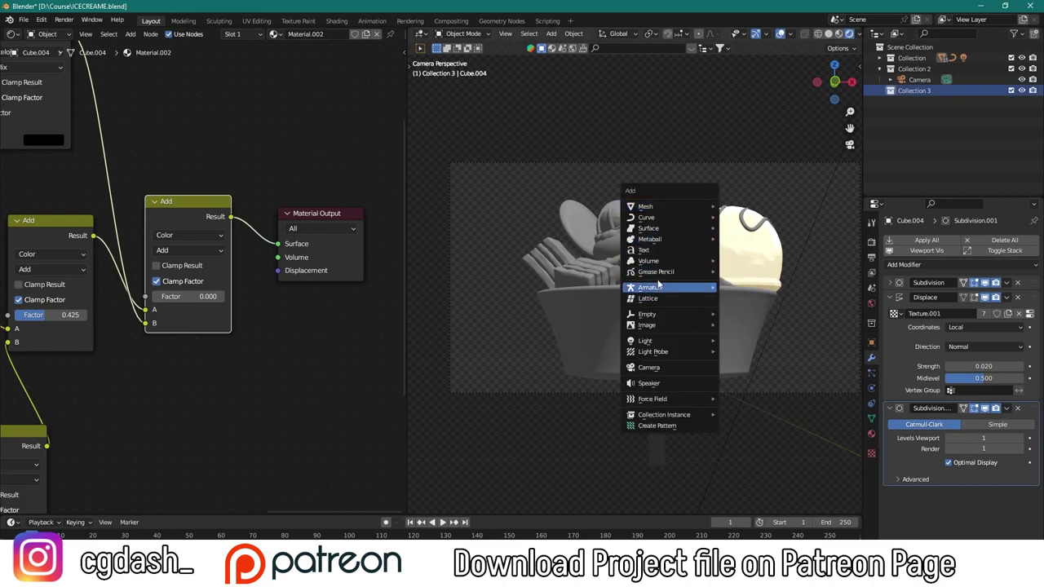
Add Scene Line Art and set its line thickness to 5
left_click(751, 315)
scroll(729, 299, "up", 5)
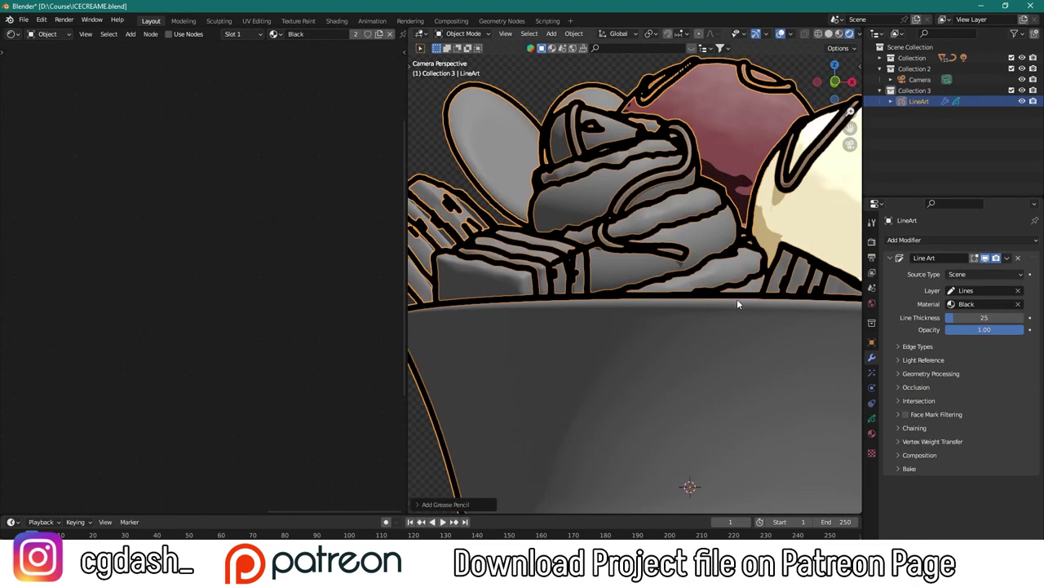
left_click_drag(968, 319, 992, 319)
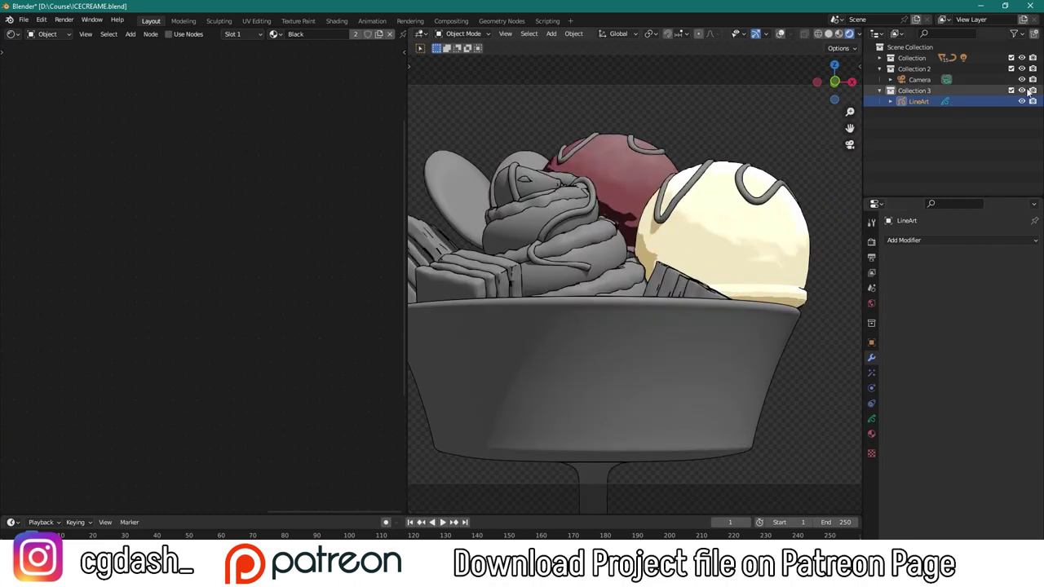
Make the Line Art object unselectable in the viewport
left_click(1014, 33)
left_click(942, 68)
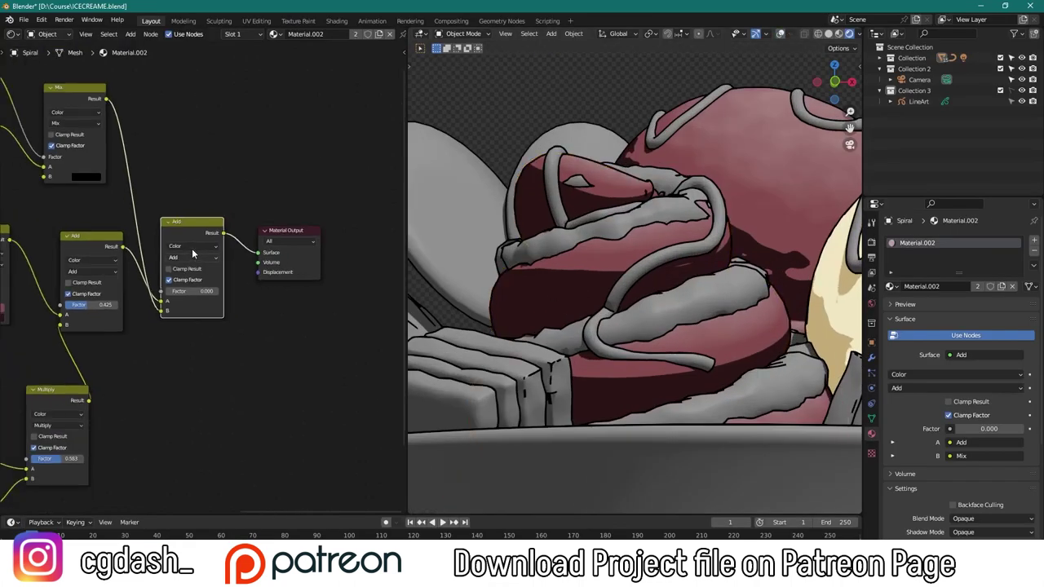
left_click(355, 33)
Shrink the swirl's dark shadow band and add a Glossy BSDF node to its tree
scroll(181, 258, "up", 3)
left_click_drag(197, 238, 188, 237)
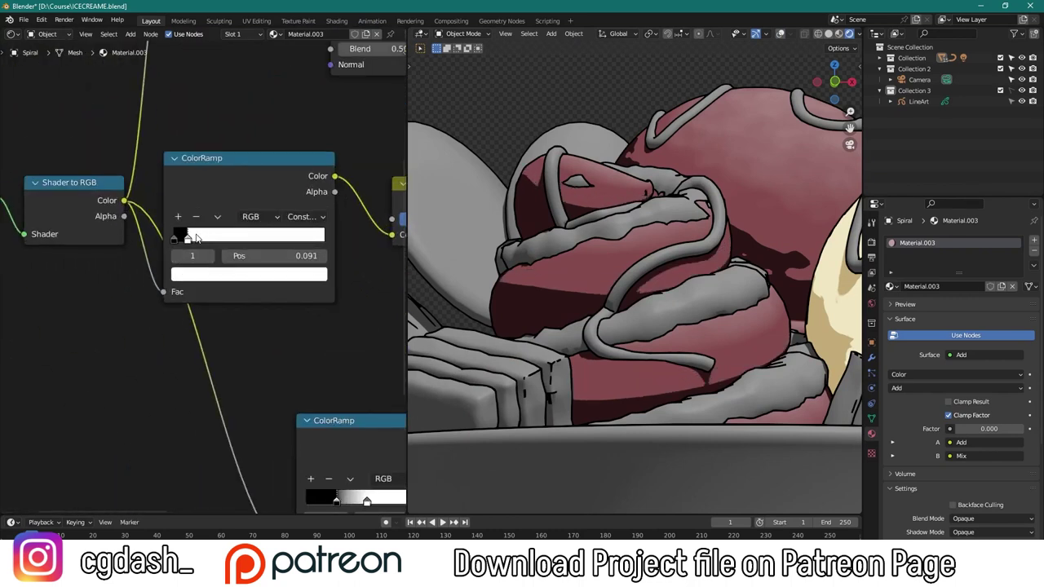
scroll(264, 284, "down", 4)
scroll(269, 270, "down", 3)
key("shift+a")
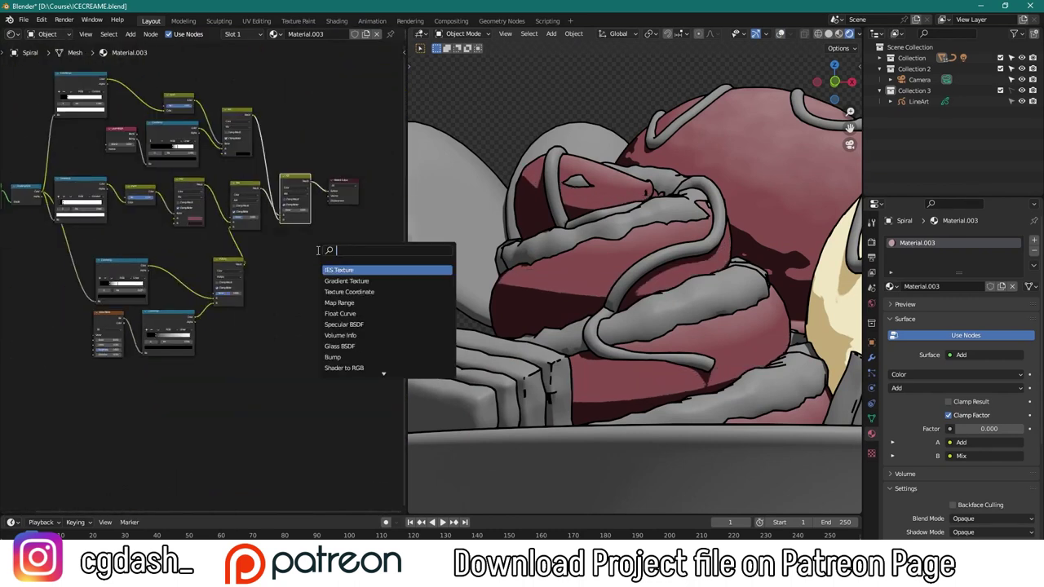
type("gl")
key("Return")
left_click(237, 375)
scroll(38, 177, "up", 1)
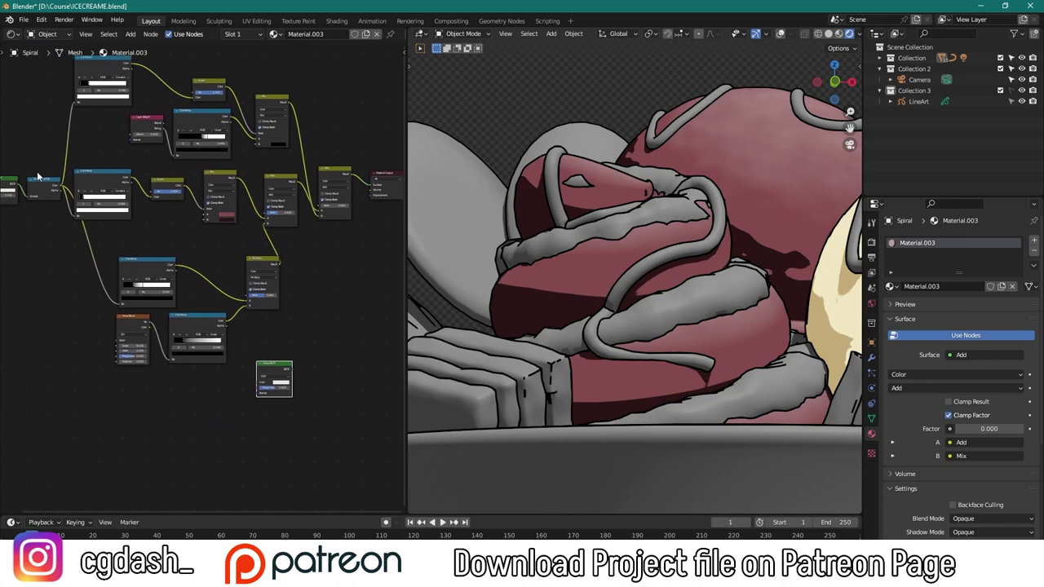
Copy the ColorRamp for a highlight band, feed the glossy shader through Shader to RGB, and preview
key("shift+d")
left_click(344, 336)
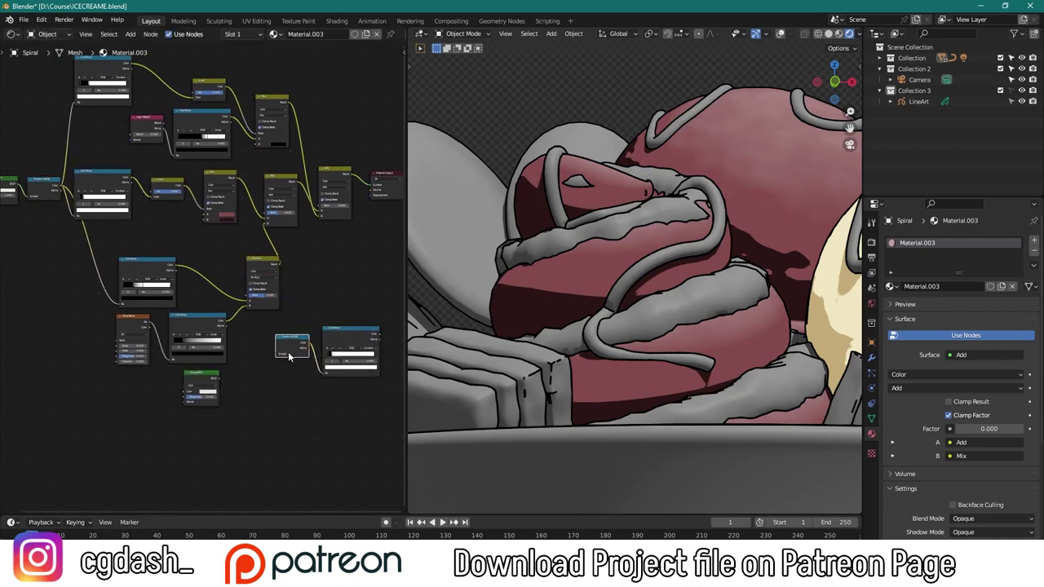
left_click_drag(219, 376, 239, 387)
left_click(334, 359, "ctrl+shift")
scroll(318, 359, "up", 2)
scroll(256, 374, "up", 3)
scroll(245, 397, "down", 3)
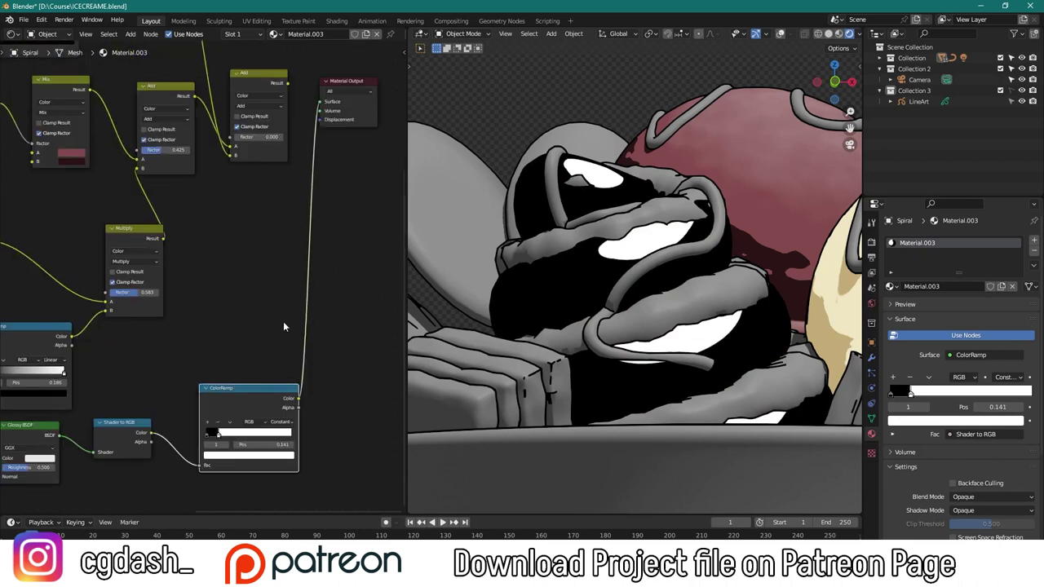
Insert a new Add node before Material Output to blend in the glossy highlights, raising its factor
left_click(247, 147, "ctrl+shift")
key("g")
key("shift+d")
left_click(330, 145)
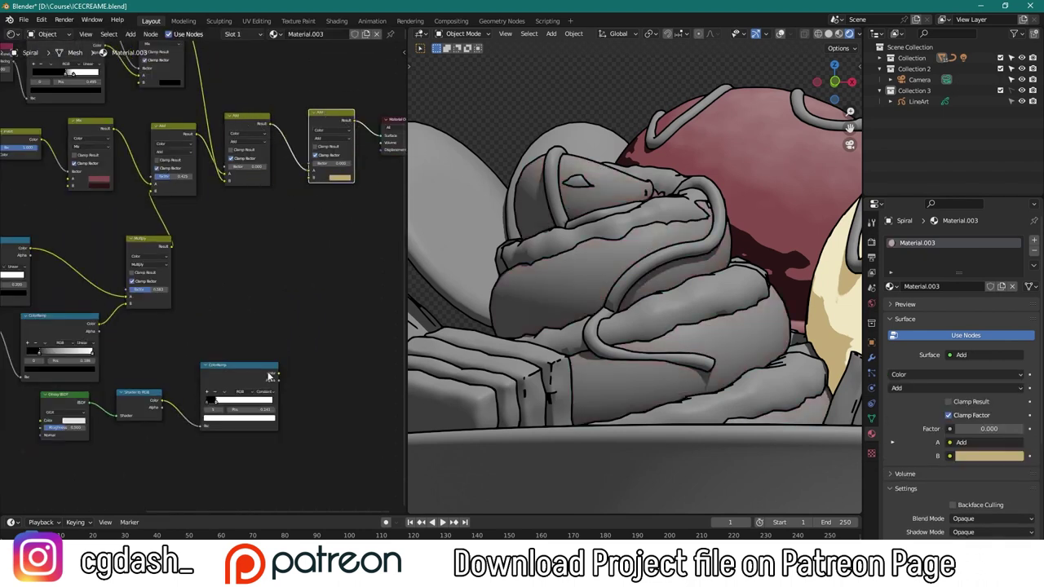
scroll(308, 170, "up", 2)
left_click_drag(304, 225, 342, 231)
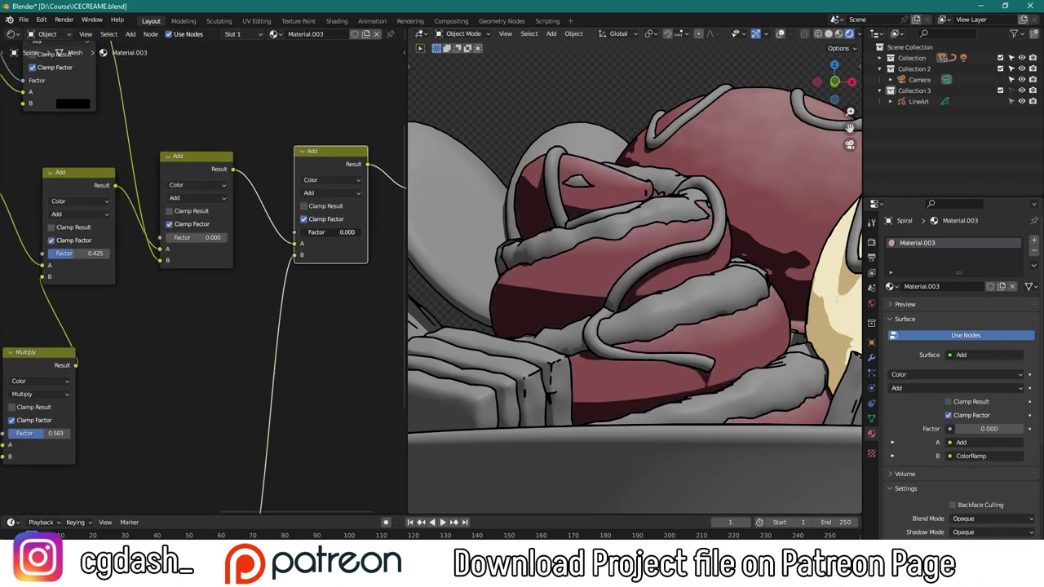
left_click_drag(331, 231, 347, 232)
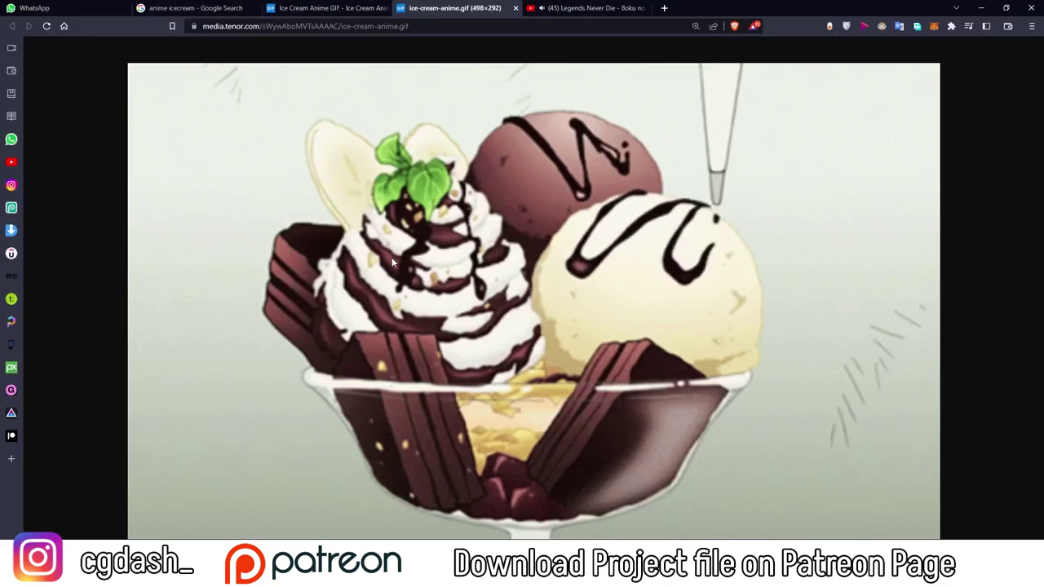
Set the ColorRamp's light stop to the sampled chocolate colour 935053
left_click(391, 258)
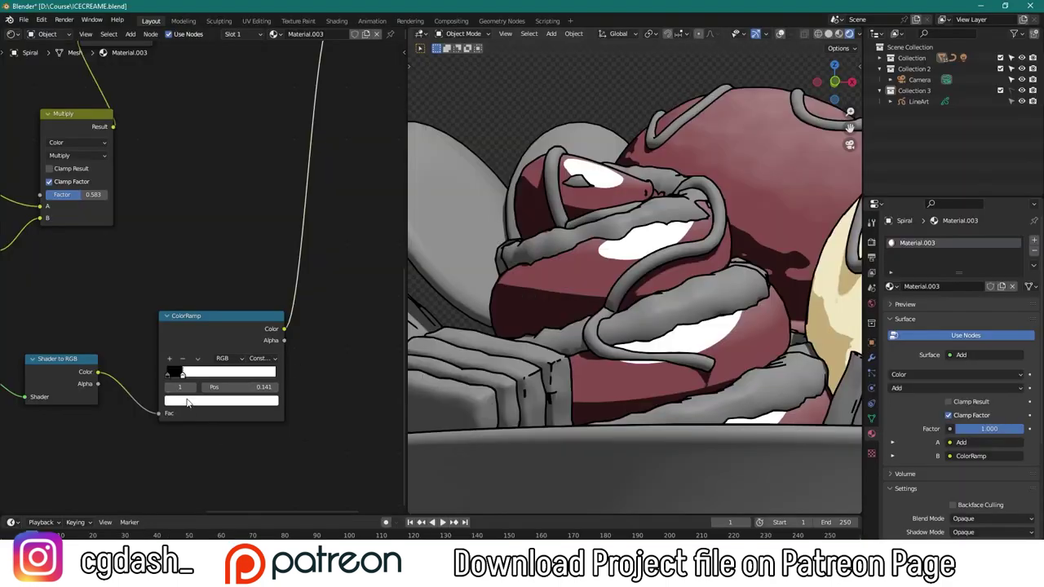
left_click(187, 402)
left_click(213, 351)
type("935053")
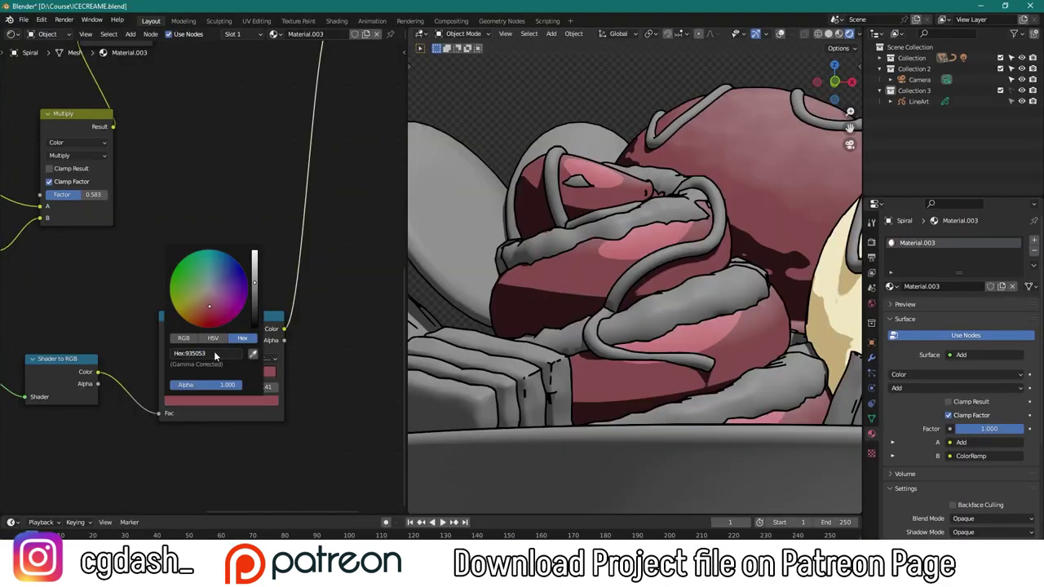
scroll(188, 196, "down", 5)
scroll(214, 293, "up", 3)
Insert a Hue Saturation Value node between the Add nodes and lower its value to darken it
middle_click_drag(343, 245, 114, 343)
key("shift+a")
left_click(277, 270)
left_click(281, 259)
scroll(269, 265, "up", 3)
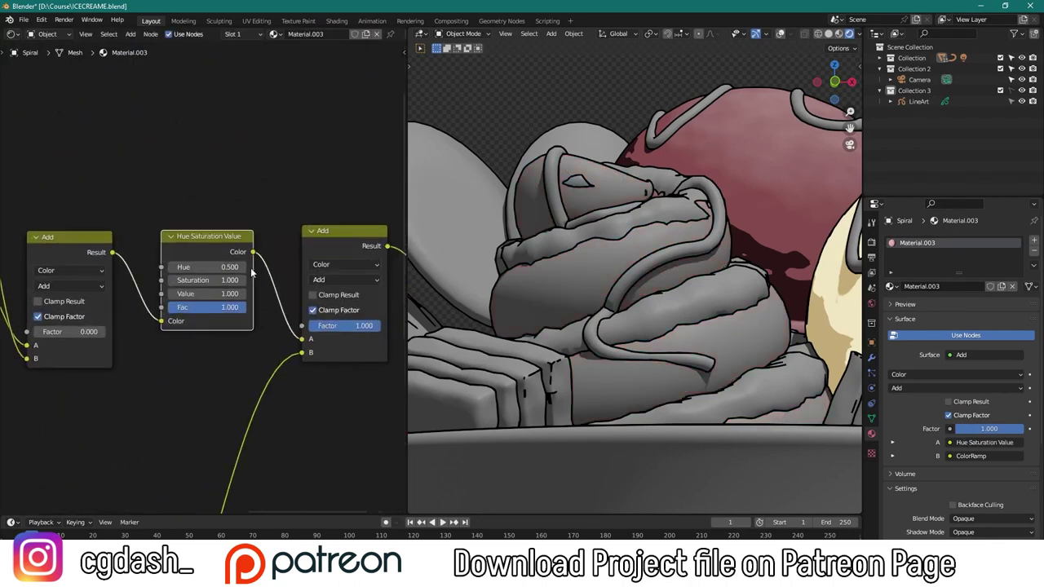
scroll(252, 266, "up", 2)
mouse_move(208, 301)
left_mouse_down()
mouse_move(175, 301)
mouse_move(232, 281)
left_mouse_up()
scroll(679, 252, "down", 3)
scroll(679, 253, "up", 2)
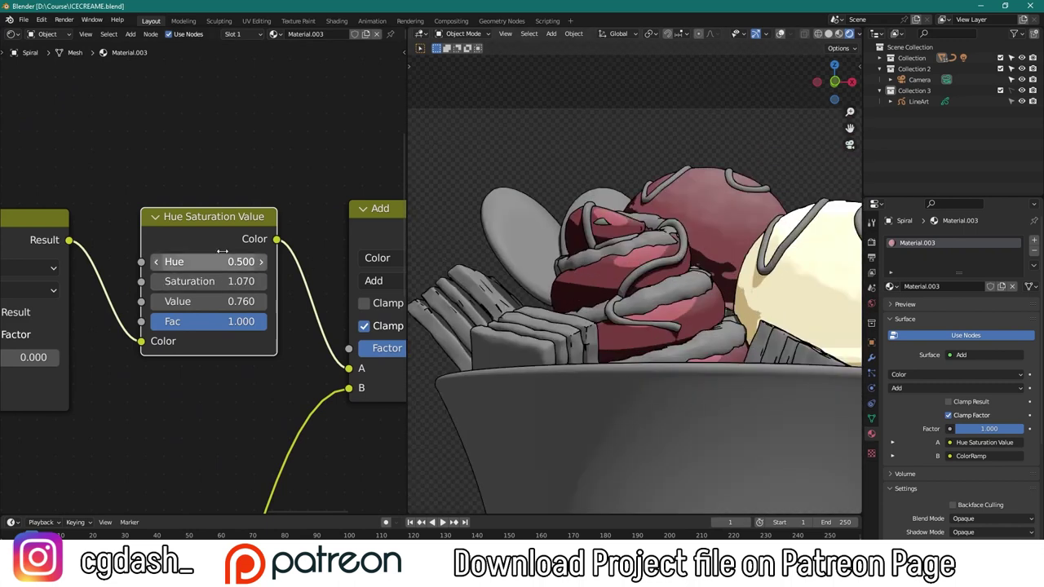
scroll(244, 261, "down", 4)
scroll(234, 259, "down", 1)
scroll(234, 263, "up", 3)
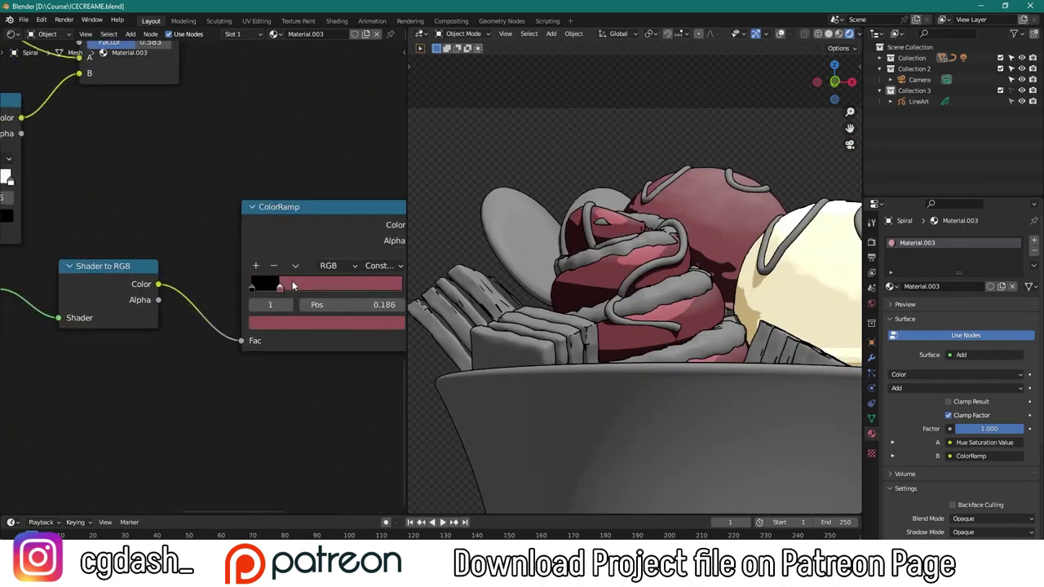
Rework the swirl's ColorRamp to step from black to pink, moving the stop to 0.218
middle_click_drag(314, 226, 193, 223)
key("ctrl+z")
key("ctrl+z")
key("ctrl+z")
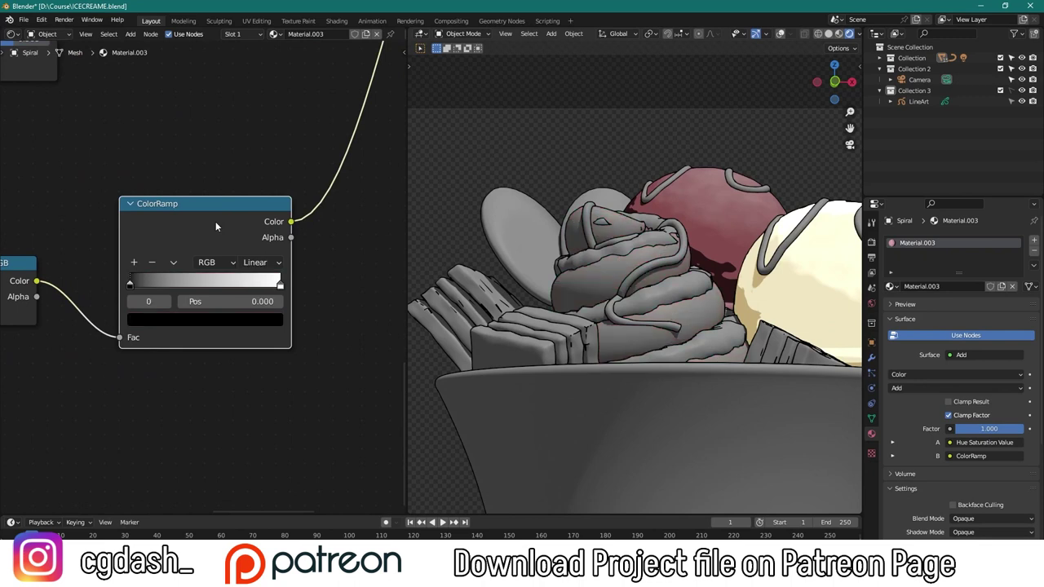
scroll(222, 290, "up", 1)
key("ctrl+shift+z")
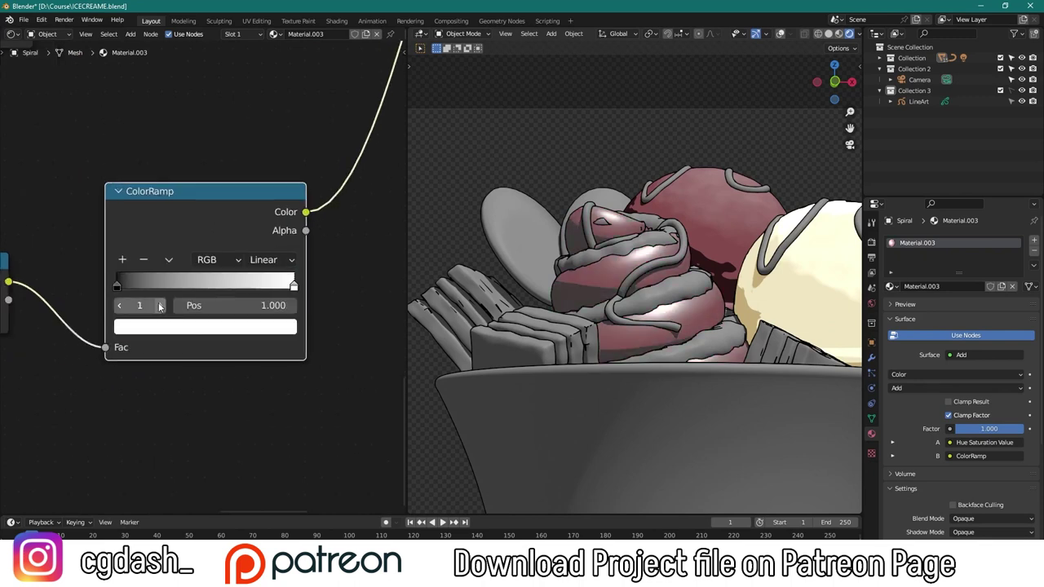
key("ctrl+shift+z")
left_click_drag(278, 287, 139, 286)
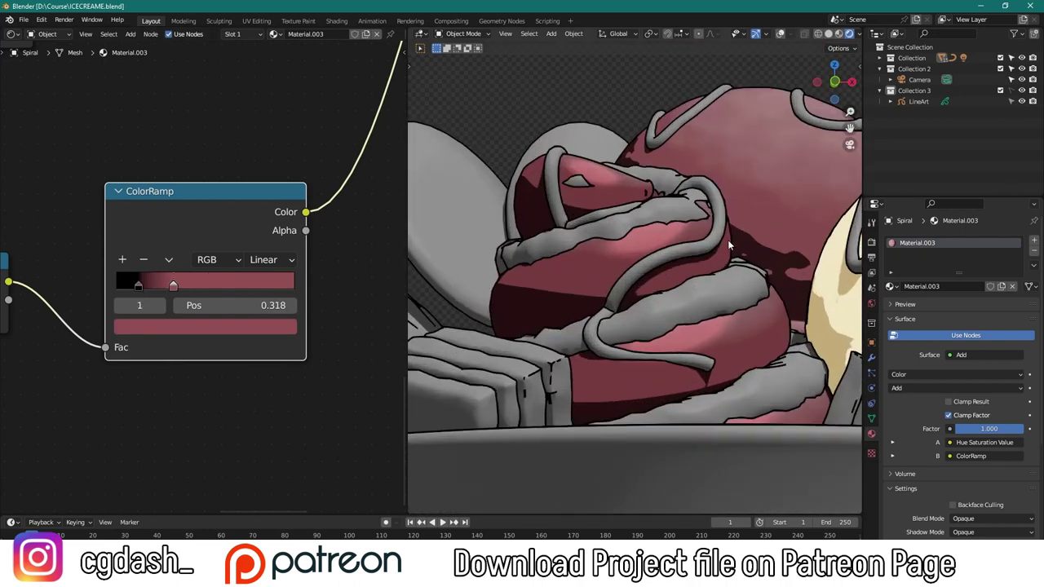
left_click(139, 285)
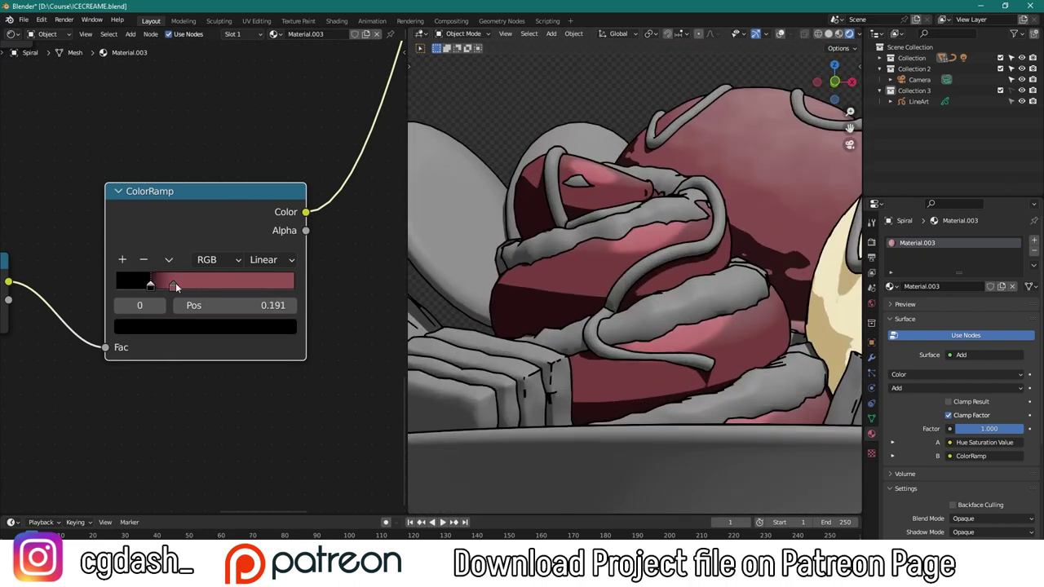
scroll(720, 216, "down", 5)
scroll(720, 216, "down", 3)
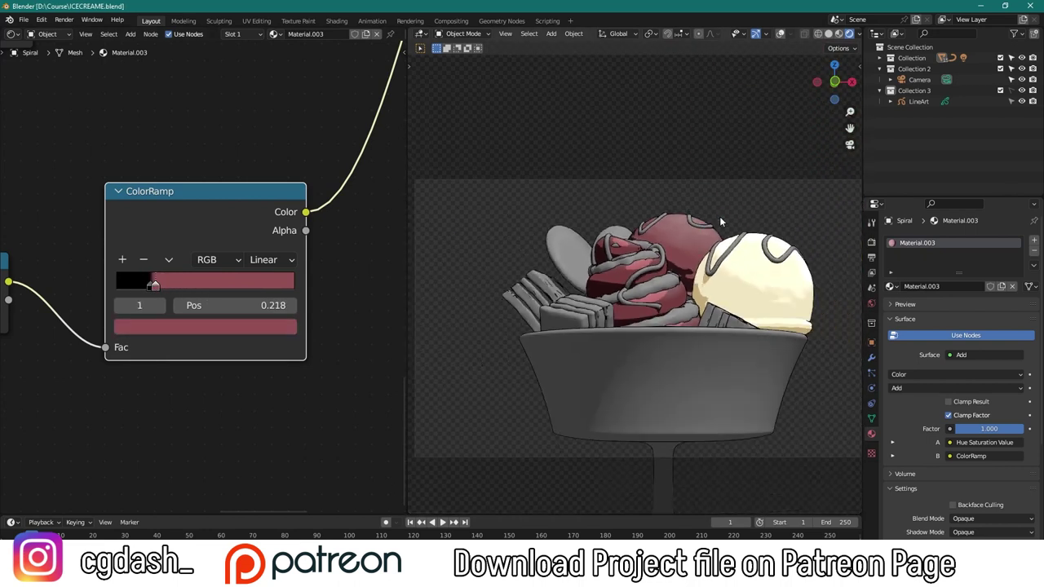
Assign the cream Material.001 to the swirl object
key("alt+Tab")
key("alt+Tab")
scroll(680, 222, "up", 3)
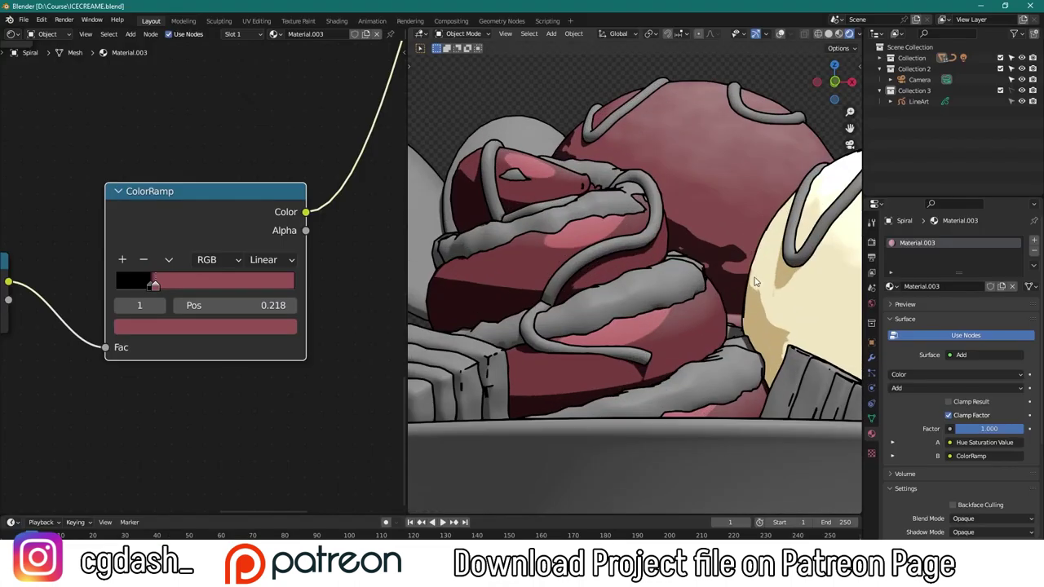
left_click_drag(569, 219, 569, 220)
scroll(563, 220, "down", 2)
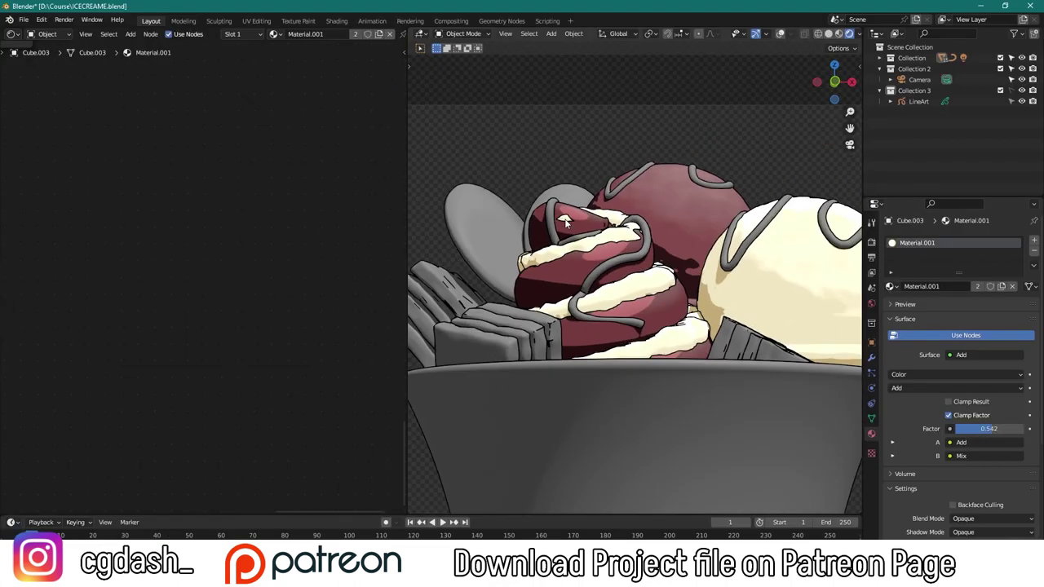
Add a Hue Saturation Value node after the Add node with Saturation 0.71
key("Home")
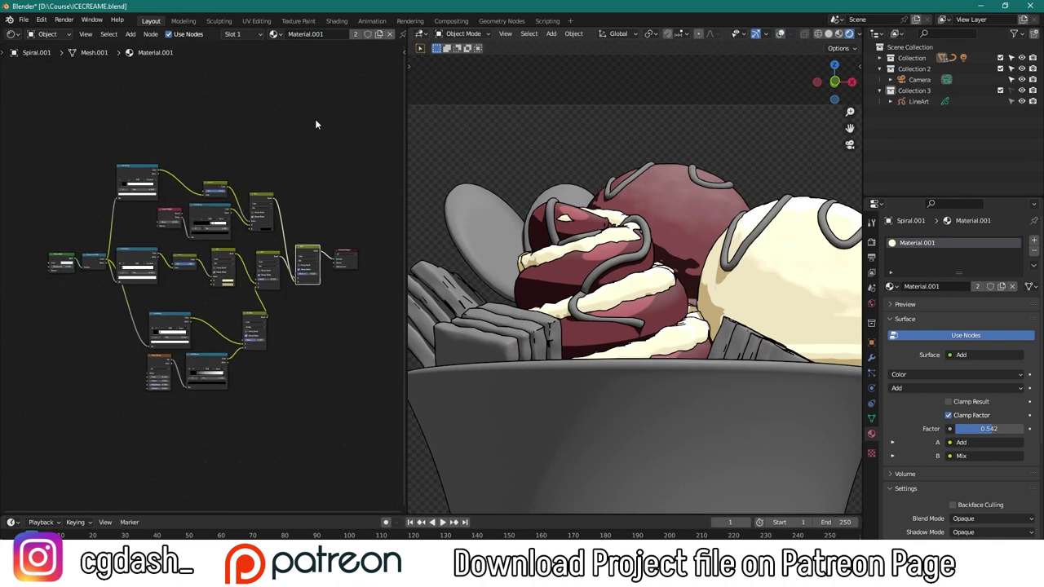
scroll(248, 258, "up", 3)
key("shift+a")
left_click(261, 286)
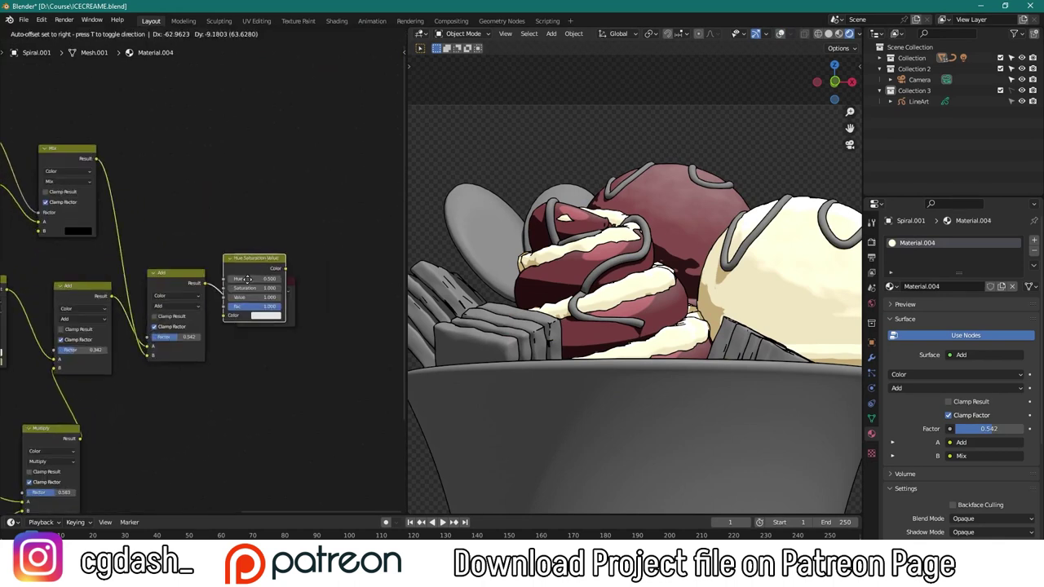
left_click(242, 287)
scroll(243, 287, "up", 2)
mouse_move(303, 302)
left_mouse_down()
mouse_move(269, 302)
mouse_move(343, 308)
left_mouse_up()
scroll(304, 303, "up", 1)
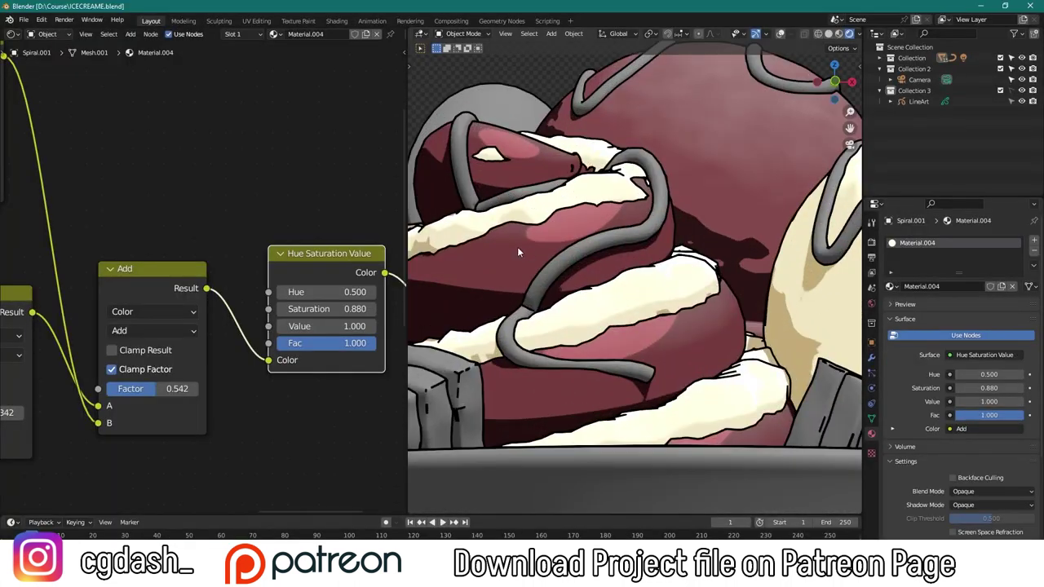
Make the BezierCurve drizzle's material a single-user copy and save the file
left_click(517, 252)
left_click(633, 241)
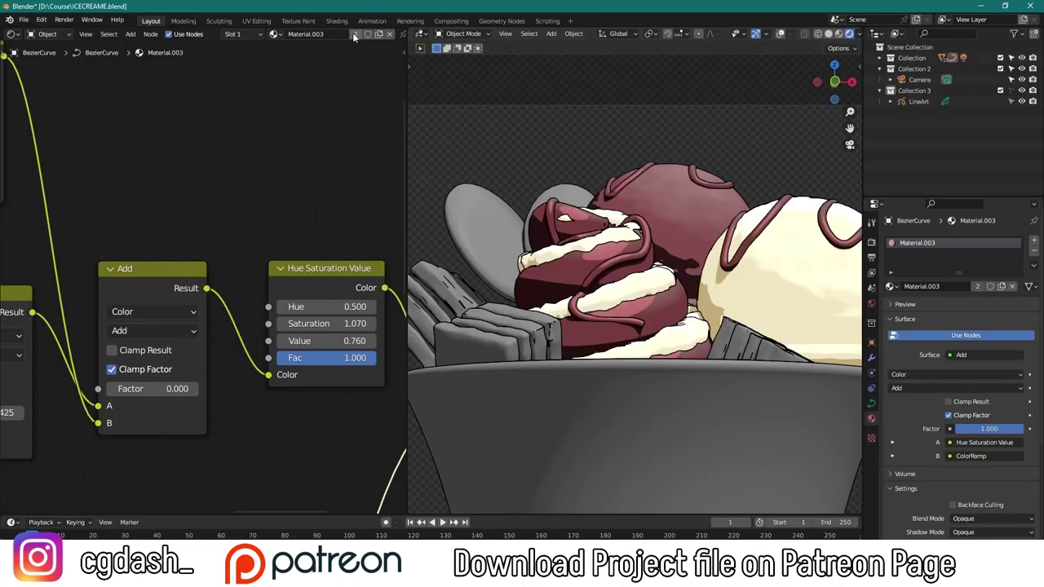
left_click(354, 35)
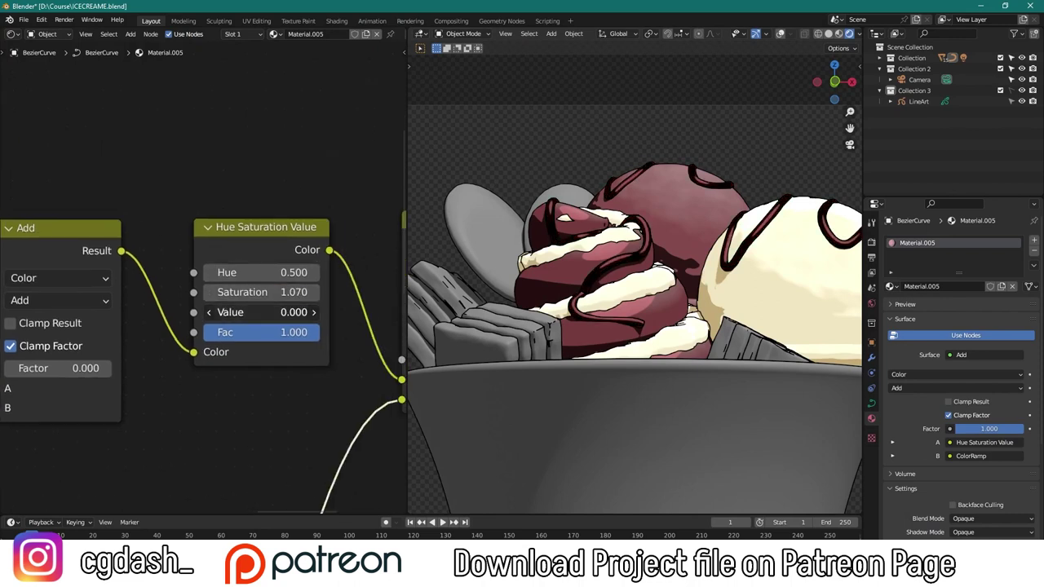
key("ctrl+s")
Apply the dark chocolate Material.005 to each of the wafer bars
key("alt+Tab")
key("alt+Tab")
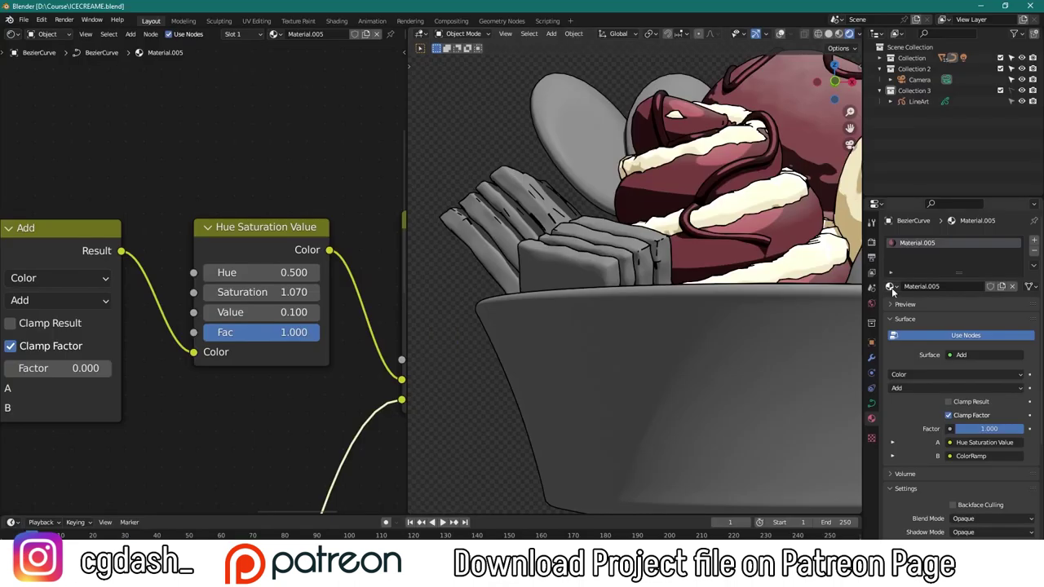
left_click_drag(892, 290, 563, 269)
left_click_drag(891, 289, 523, 246)
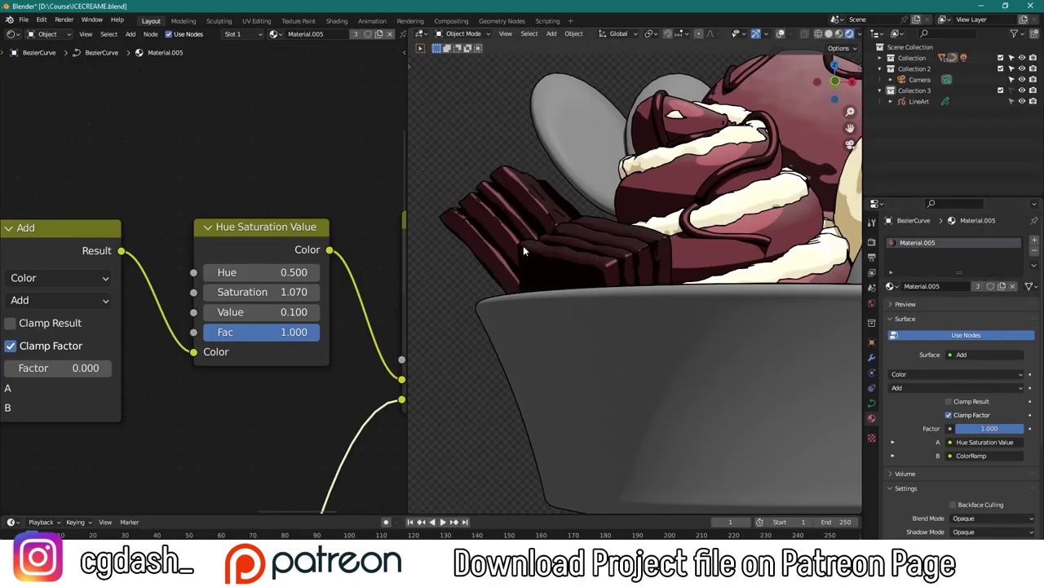
middle_click_drag(523, 245, 732, 261)
left_click_drag(724, 275, 724, 275)
scroll(723, 275, "down", 3)
middle_click_drag(724, 275, 616, 286)
scroll(571, 279, "up", 3)
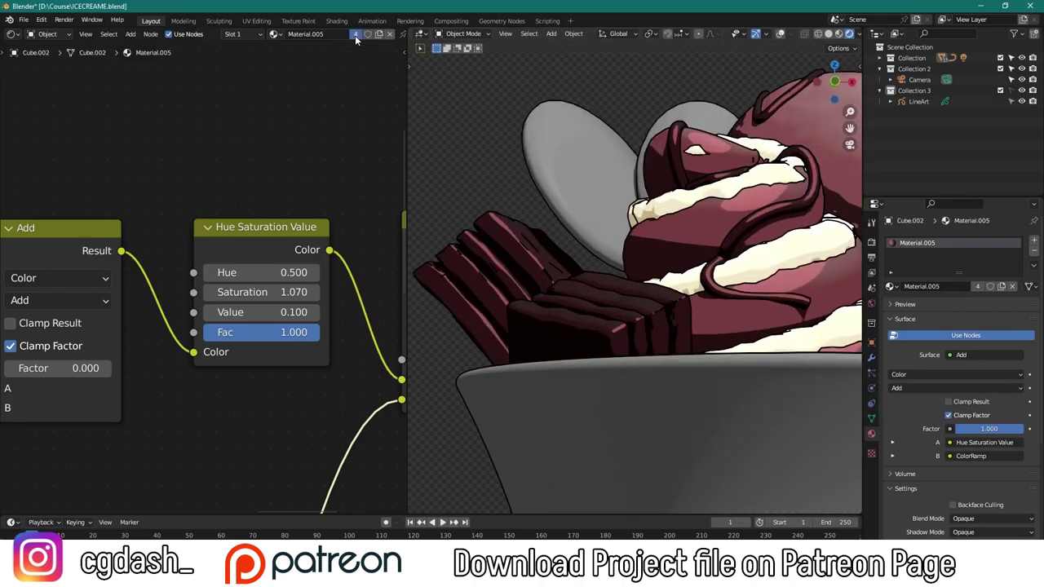
Make the wafer's material a single-user copy, Material.006
left_click(355, 35)
key("KP_0")
key("ctrl+l")
left_click(594, 280)
scroll(594, 280, "up", 2)
scroll(219, 192, "down", 3)
Add a Layer Weight node feeding a ColorRamp with its black stop at 0.086
key("shift+a")
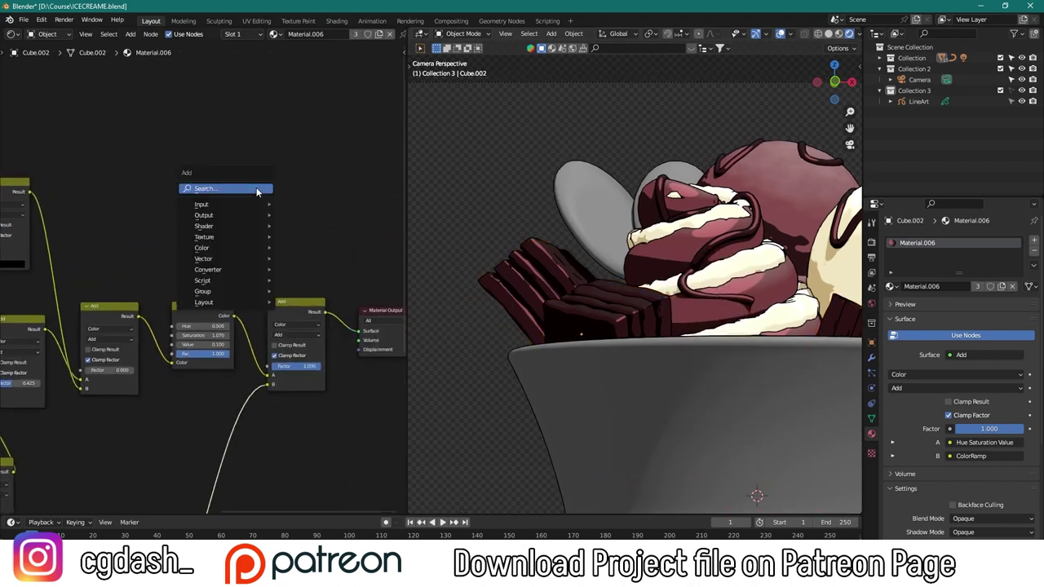
type("layer")
key("Return")
left_click(210, 213)
left_click(214, 217, "ctrl+shift")
scroll(256, 177, "up", 1)
key("shift+a")
type("color")
key("Return")
left_click(278, 196)
left_click_drag(230, 225, 240, 226)
Duplicate the Add node before the Material Output and lower its factor to 0.175
left_click(230, 311)
key("shift+d")
left_click(330, 295)
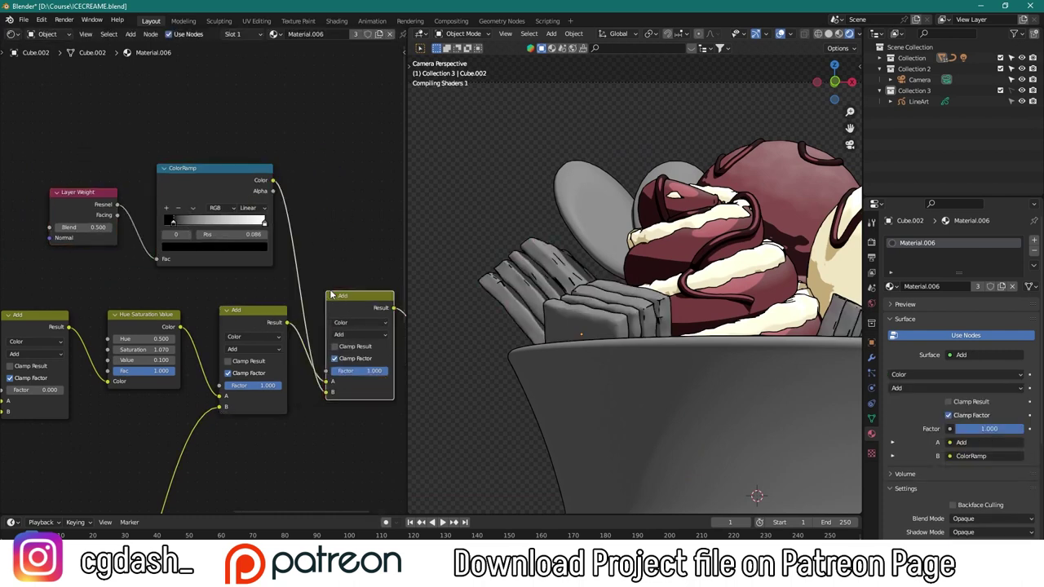
scroll(303, 317, "up", 2)
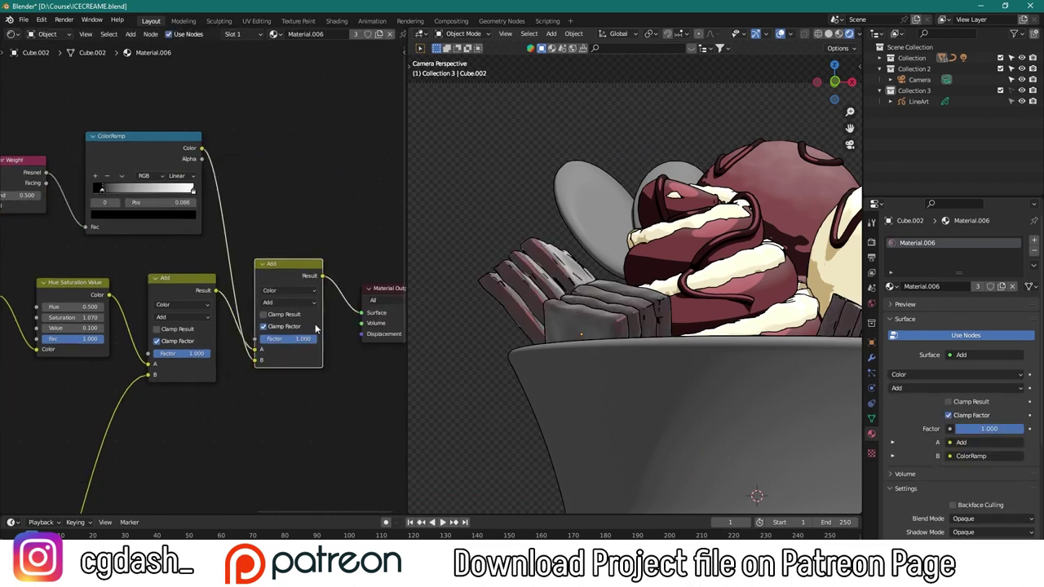
scroll(303, 316, "up", 1)
left_click_drag(355, 360, 287, 359)
Set the duplicated node's blend mode to Overlay with factor 0.317
key("alt+Tab")
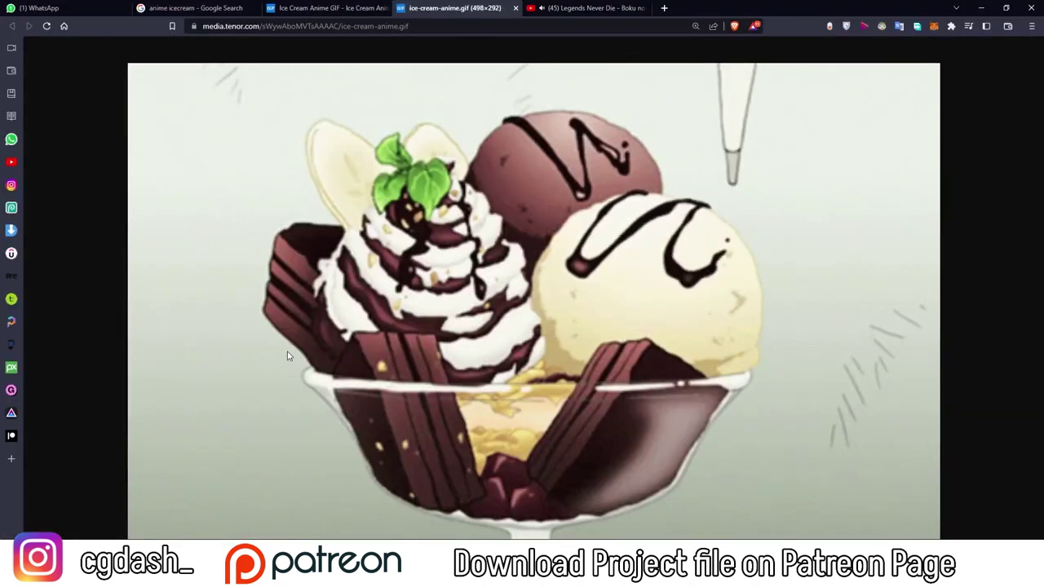
key("alt+Tab")
left_click(312, 309)
left_click(313, 310)
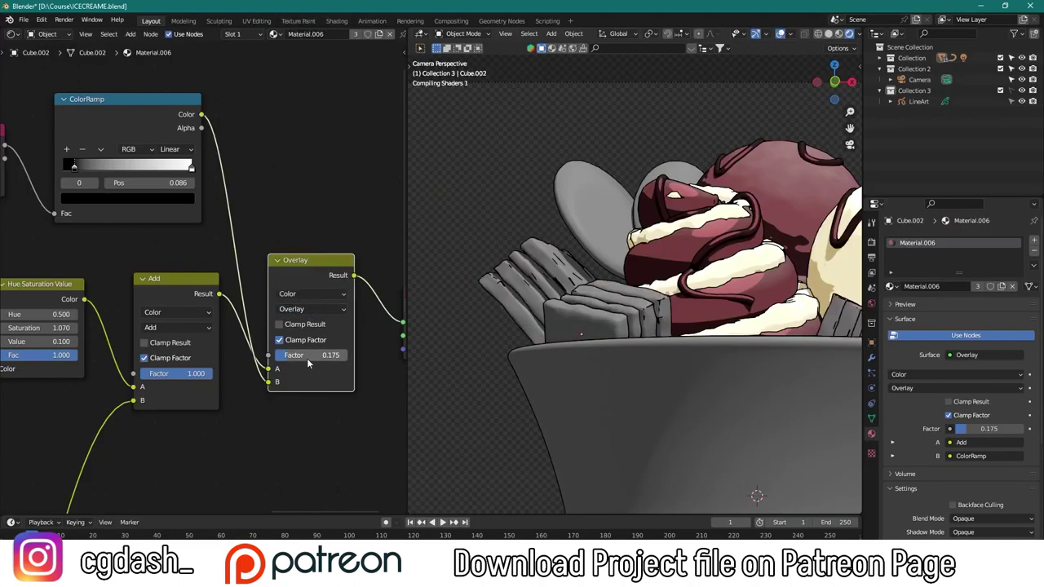
mouse_move(302, 357)
left_mouse_down()
mouse_move(319, 358)
mouse_move(298, 357)
left_mouse_up()
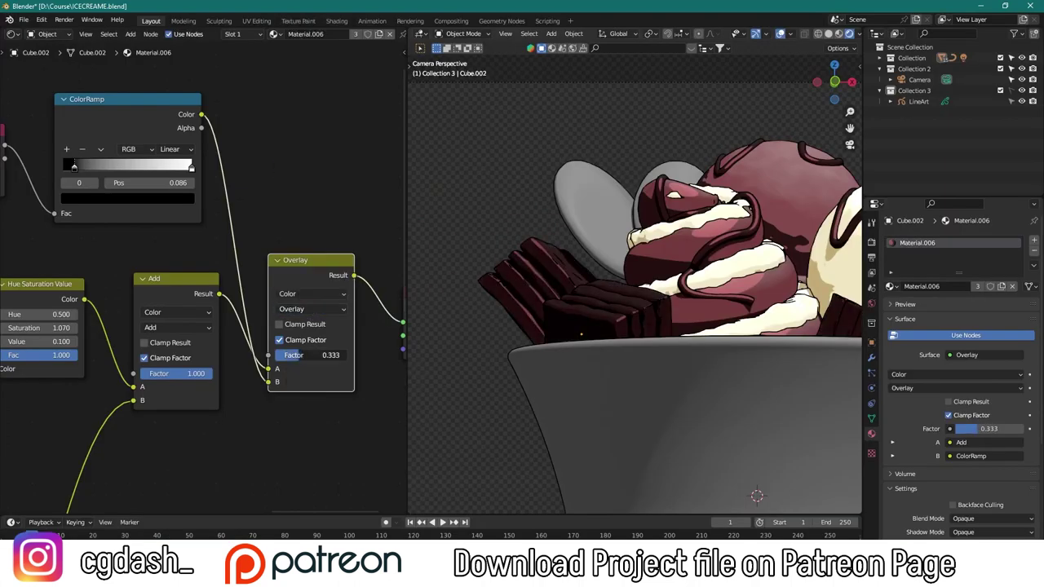
middle_click_drag(644, 343, 665, 348)
scroll(728, 321, "up", 5)
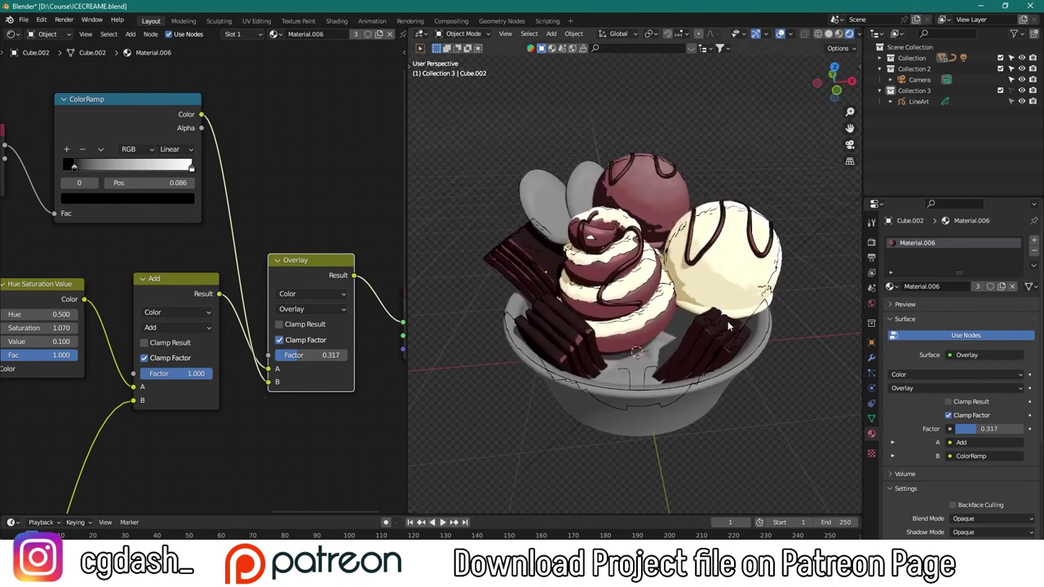
key("KP_0")
scroll(734, 330, "up", 3)
scroll(734, 329, "down", 4)
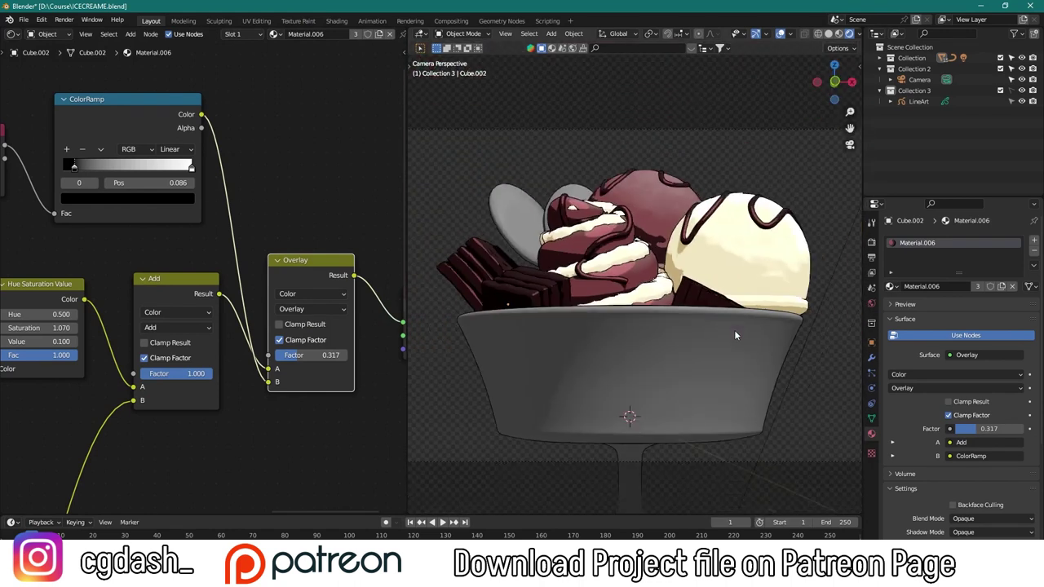
scroll(733, 332, "down", 1)
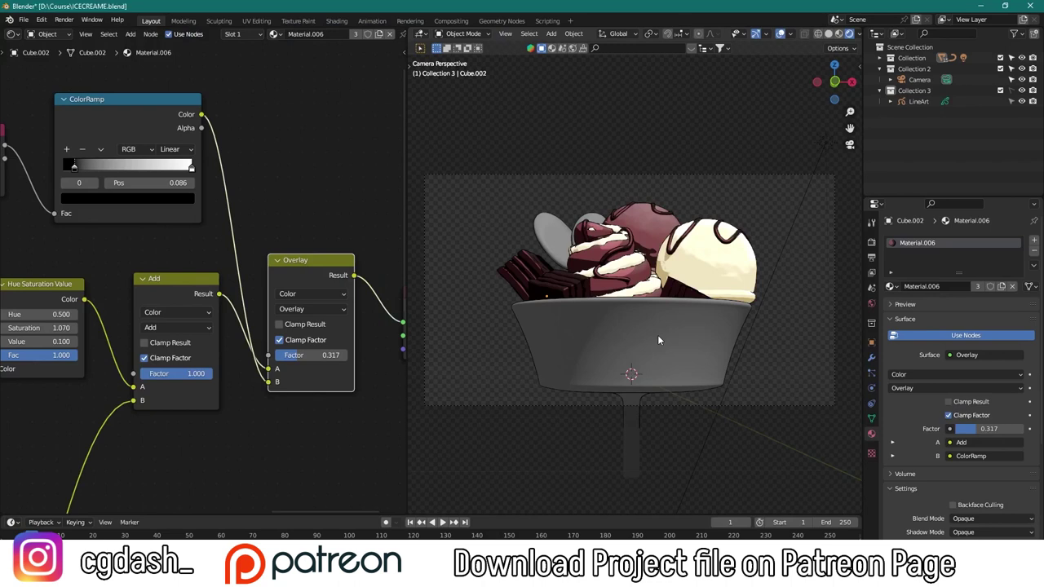
Select the glass bowl and delete its Principled BSDF node
left_click(659, 340)
scroll(660, 340, "up", 1)
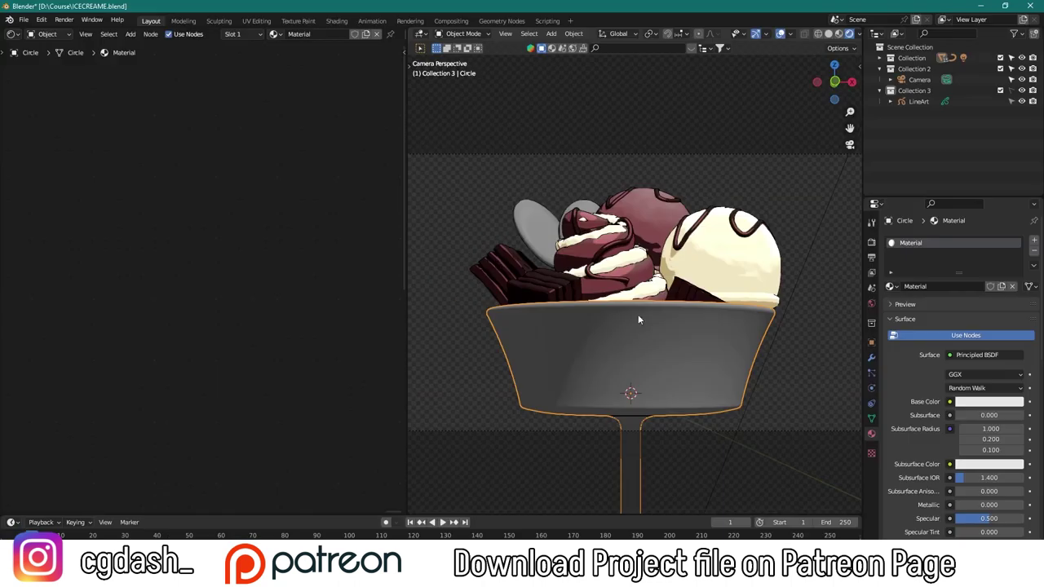
key("Home")
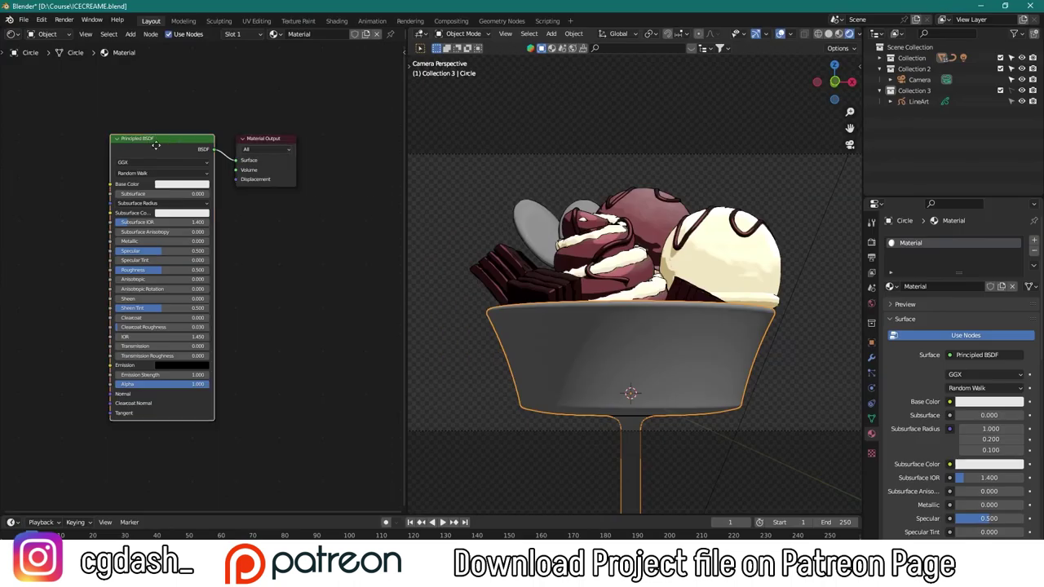
key("Delete")
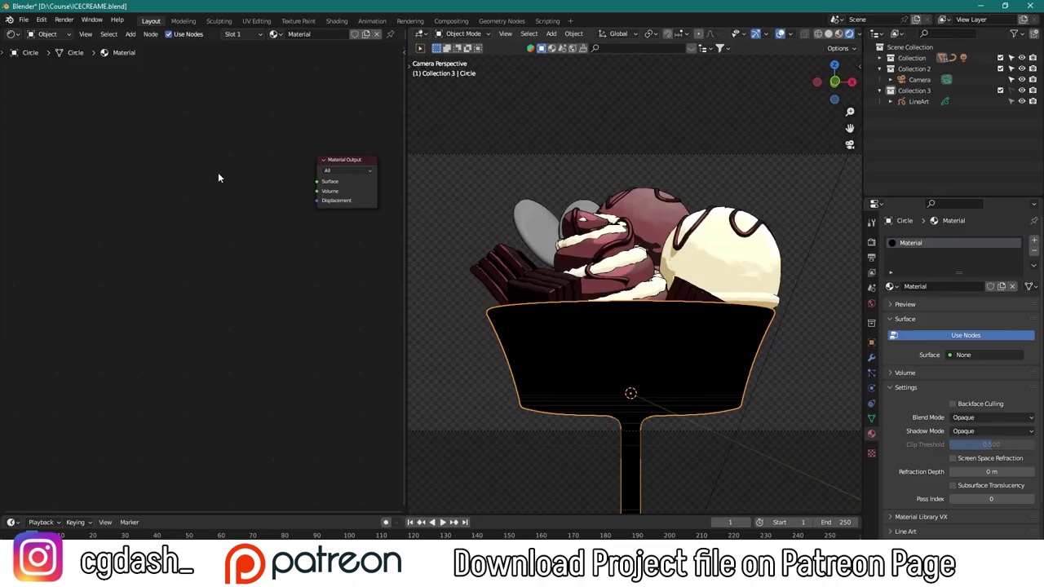
Split a Geometry Node Editor below the 3D view and add an Edge Angle node
left_click_drag(410, 510, 421, 347)
key("shift+F3")
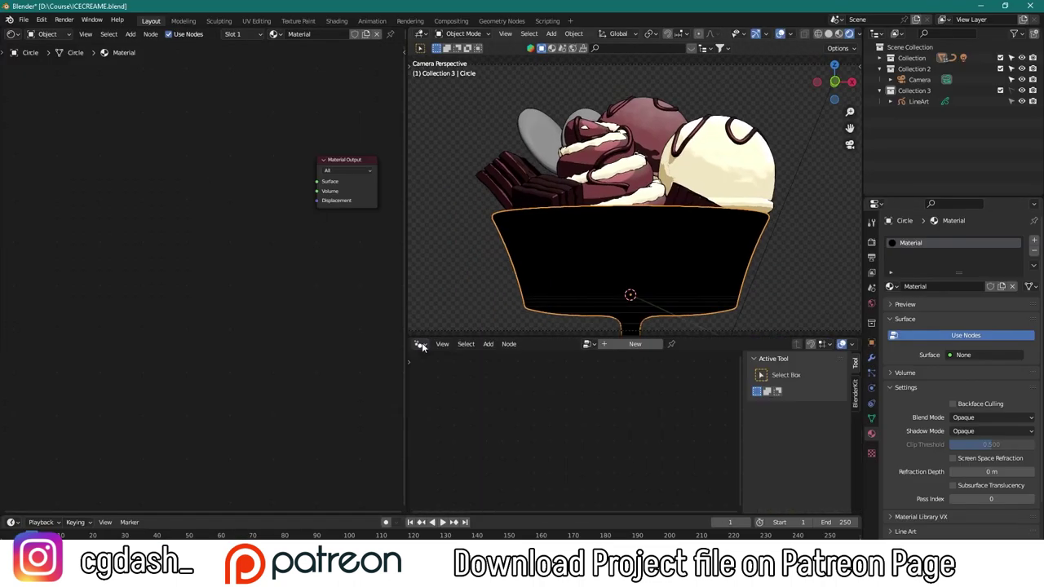
key("Home")
key("shift+a")
type("edge")
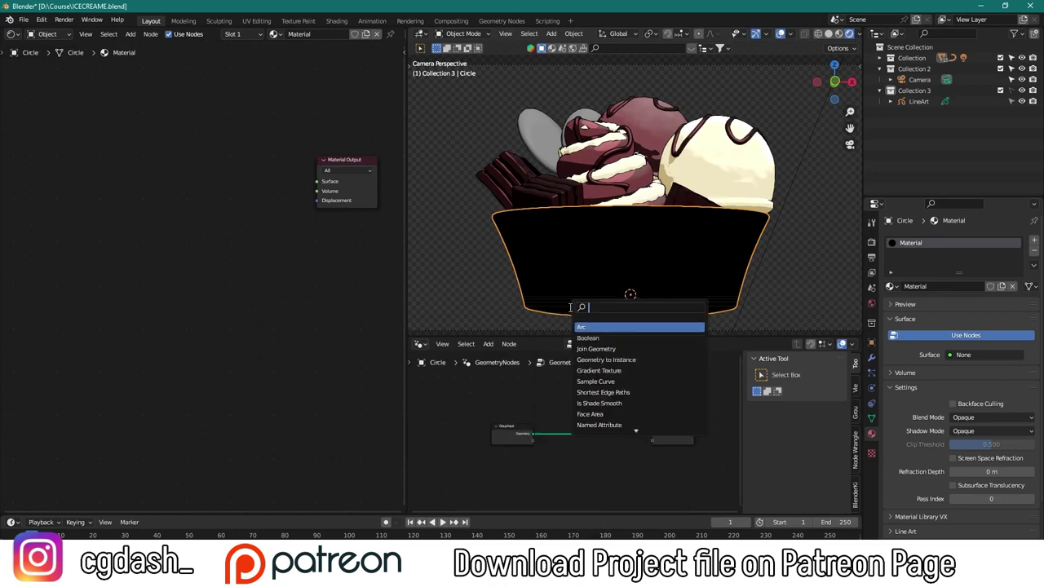
key("Return")
Name the modifier's Unsigned Angle output attribute 'C'
left_click(871, 357)
left_click(970, 418)
type("C")
key("Return")
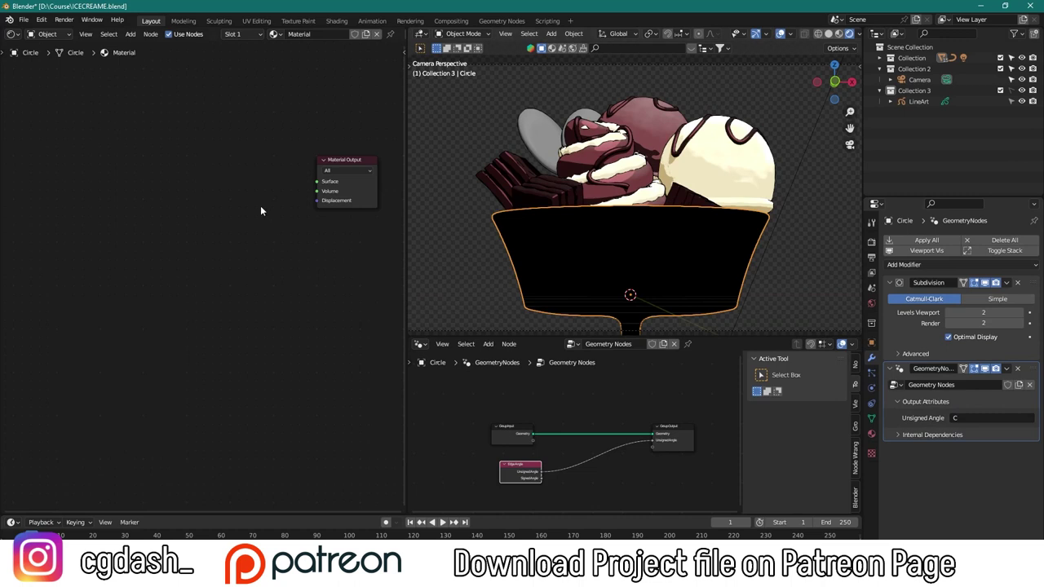
Add an Attribute node reading 'C' to the bowl's material
type("attribute")
key("Return")
key("Return")
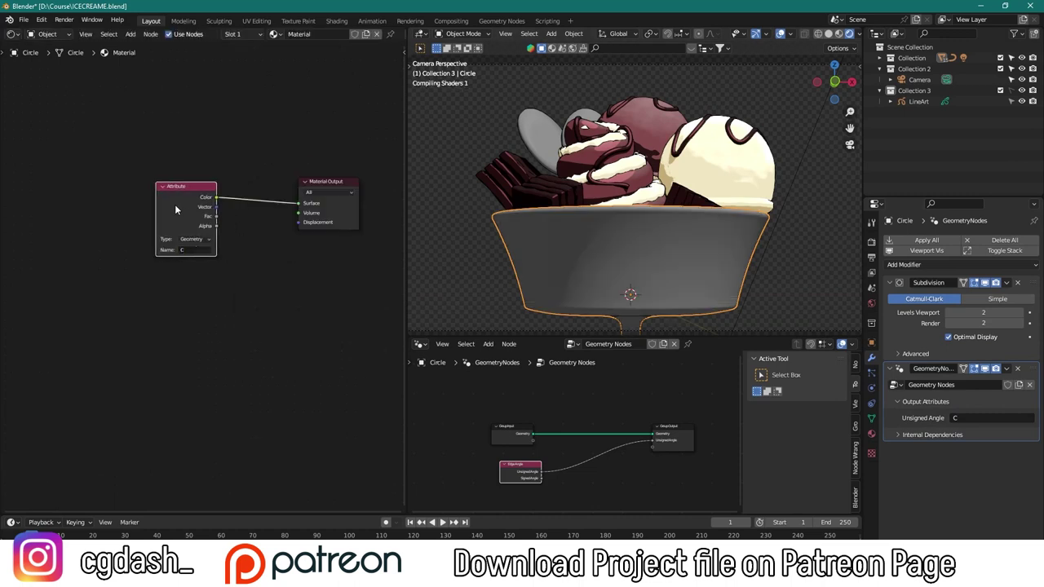
Move the Attribute node left and insert a ColorRamp after it
left_click_drag(174, 204, 157, 208)
scroll(574, 151, "up", 2)
key("shift+a")
type("c")
key("Return")
left_click(260, 191)
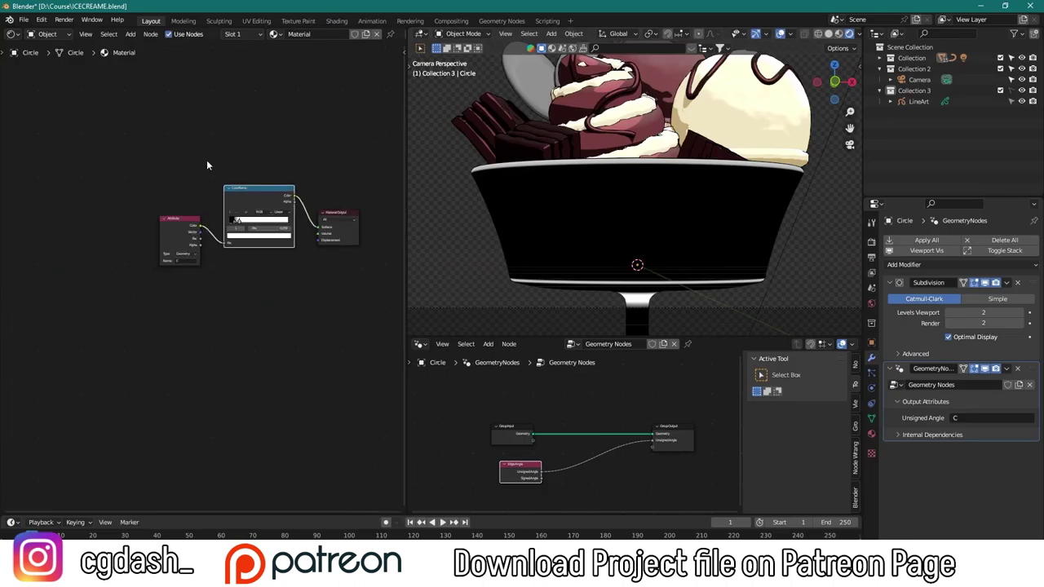
Add a Layer Weight node into a Constant ColorRamp, shifting its white stop for a thin rim
key("shift+a")
key("Return")
left_click(173, 182)
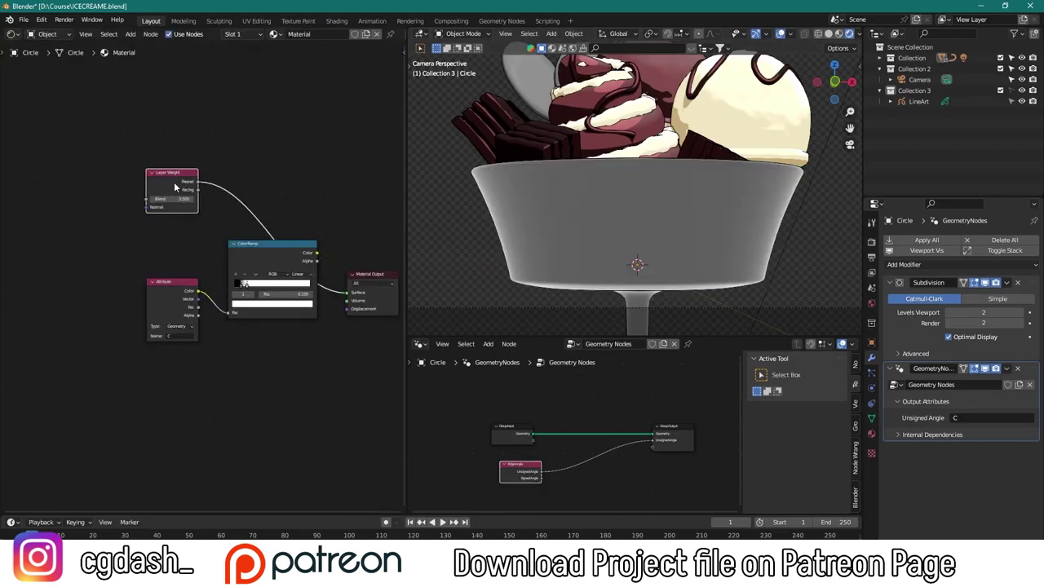
key("shift+a")
type("c")
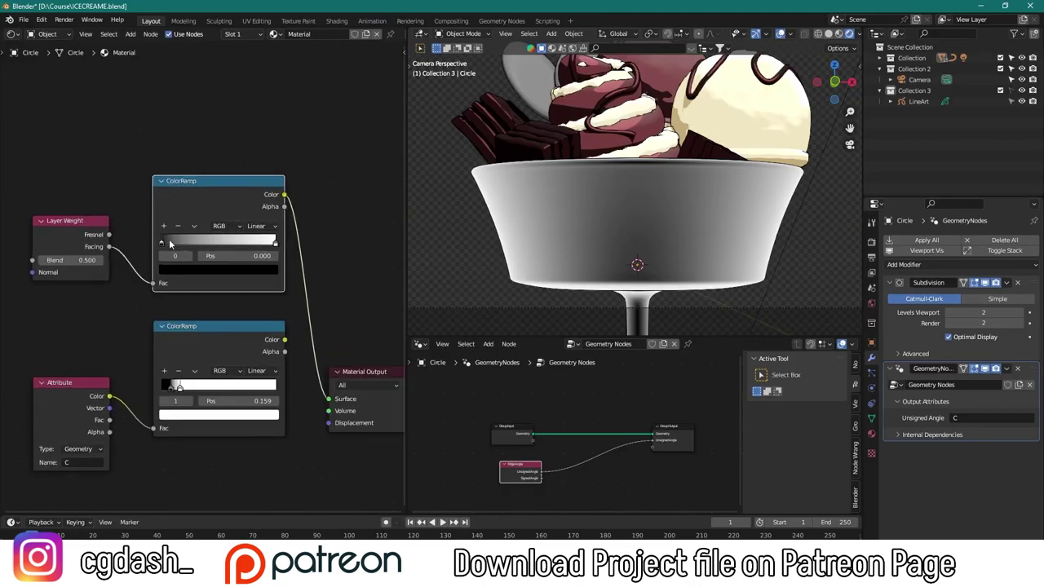
left_click_drag(169, 239, 226, 241)
key("ctrl+z")
left_click(271, 286)
left_click_drag(244, 240, 231, 242)
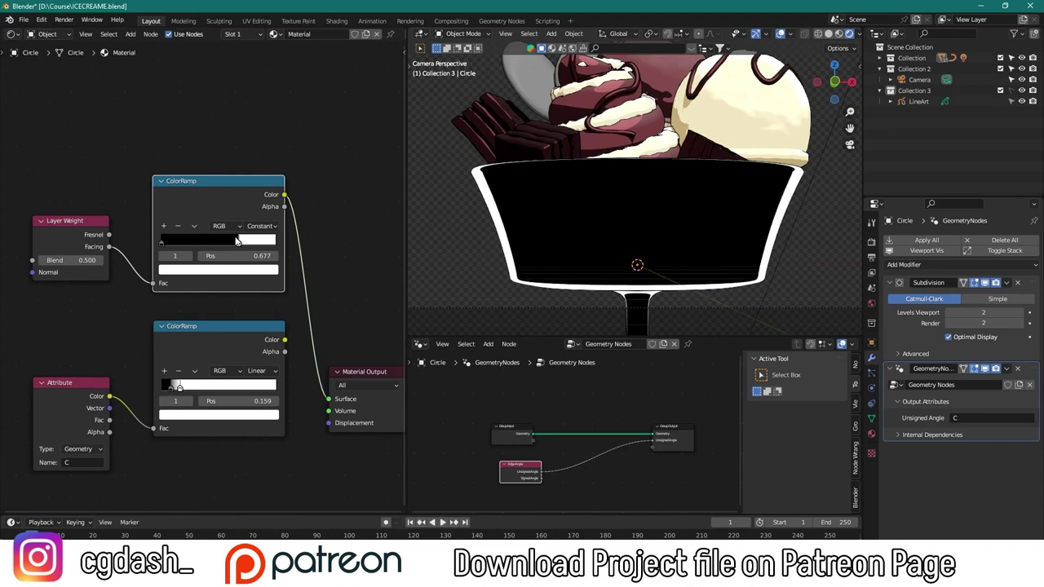
Add a Glossy BSDF node to the bowl's material
scroll(235, 233, "down", 1)
key("shift+a")
key("Return")
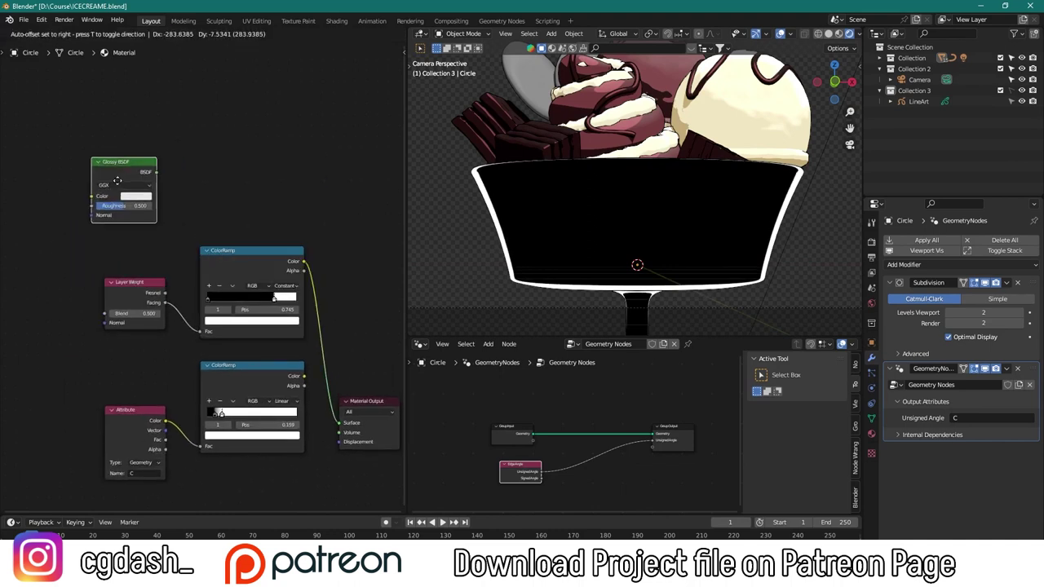
key("Escape")
scroll(194, 153, "down", 2)
scroll(180, 165, "up", 2)
scroll(194, 152, "up", 2)
key("shift+a")
key("Return")
left_click(15, 180)
Chain a Shader to RGB node and a new ColorRamp after the Glossy BSDF
key("shift+a")
type("shader")
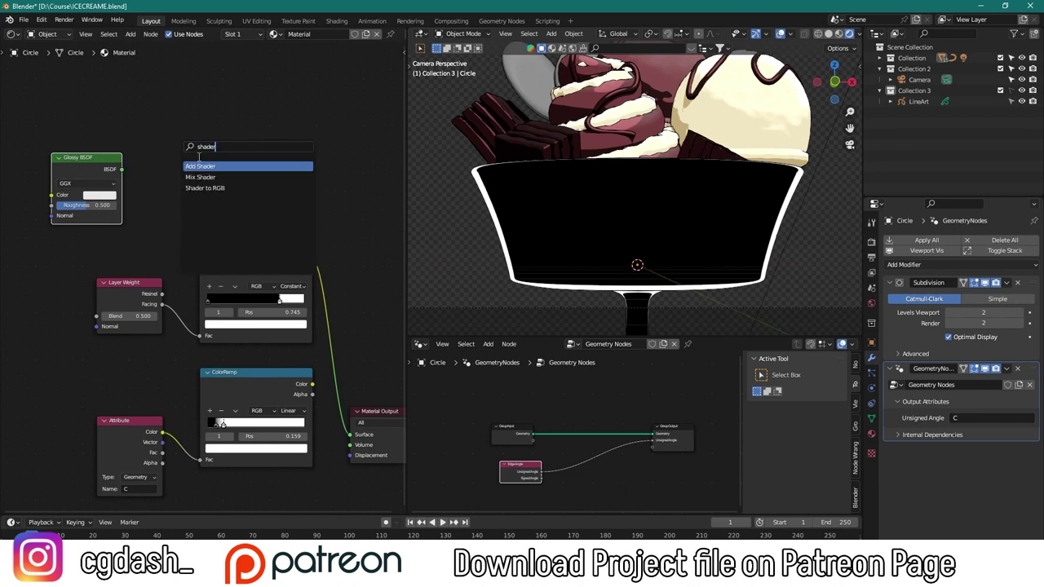
left_click(205, 188)
key("shift+a")
type("ramp")
key("Return")
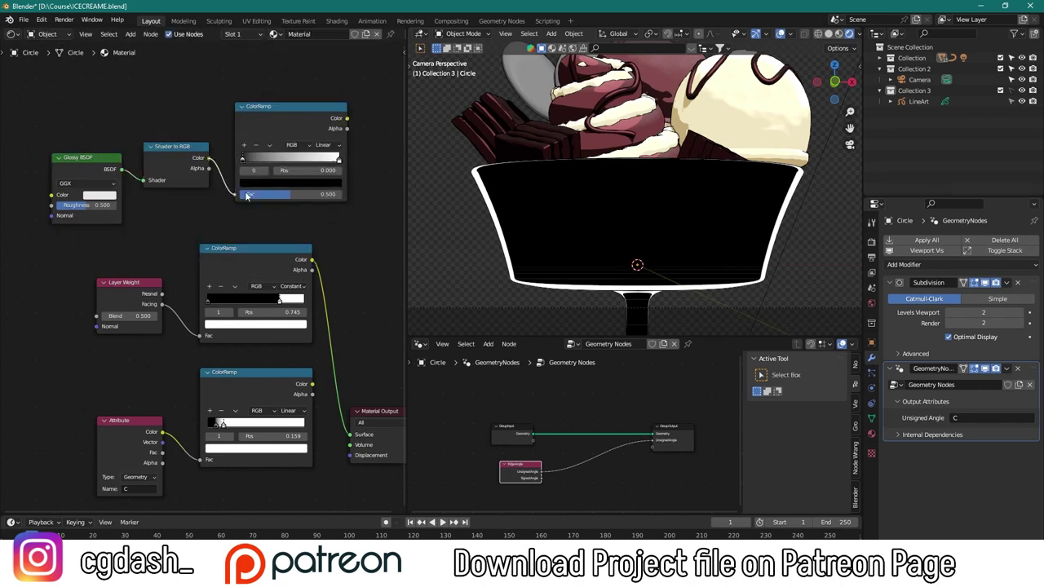
left_click(236, 194)
Set the new ColorRamp to Constant interpolation and nudge its dark stop slightly right
scroll(237, 195, "down", 2)
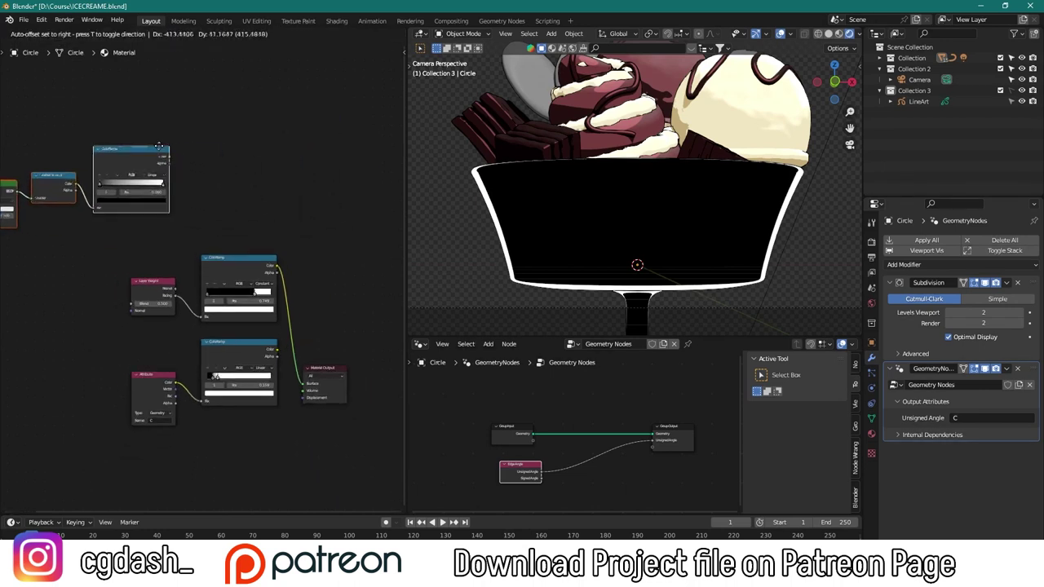
scroll(232, 188, "up", 2)
middle_click_drag(191, 134, 251, 200)
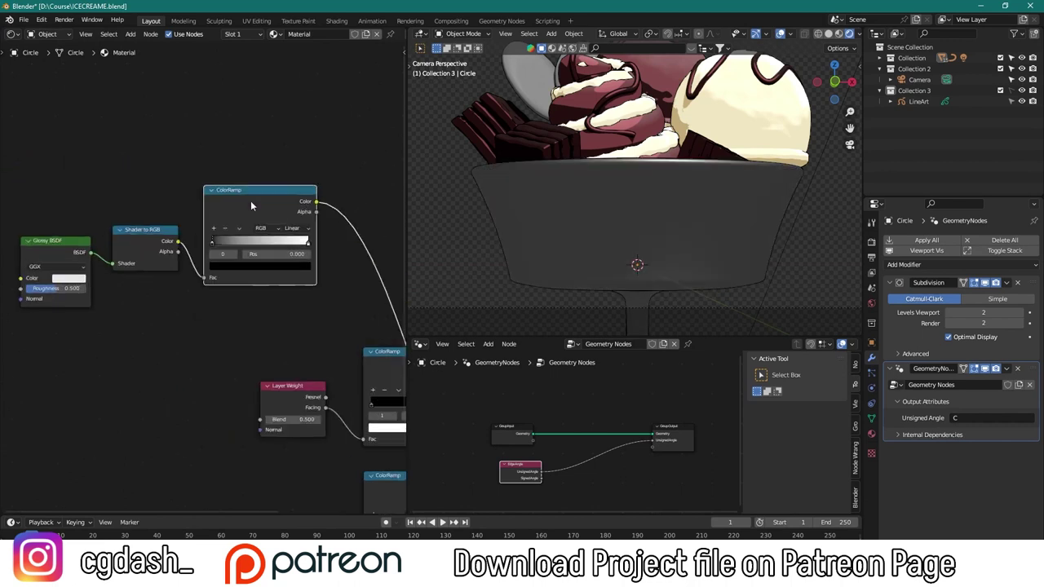
scroll(250, 201, "up", 2)
left_click(334, 205)
left_click(354, 283)
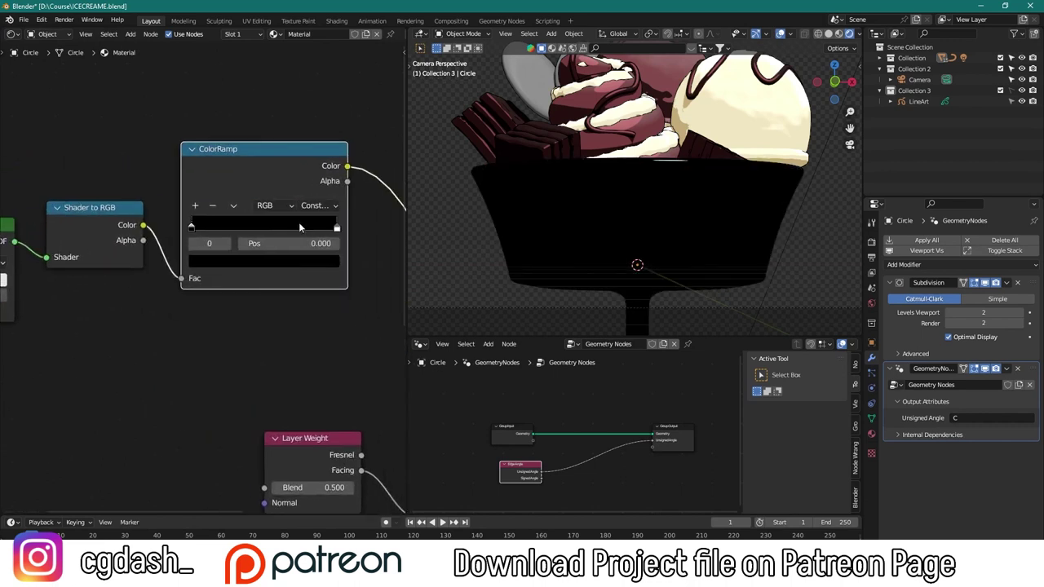
left_click_drag(194, 215, 197, 215)
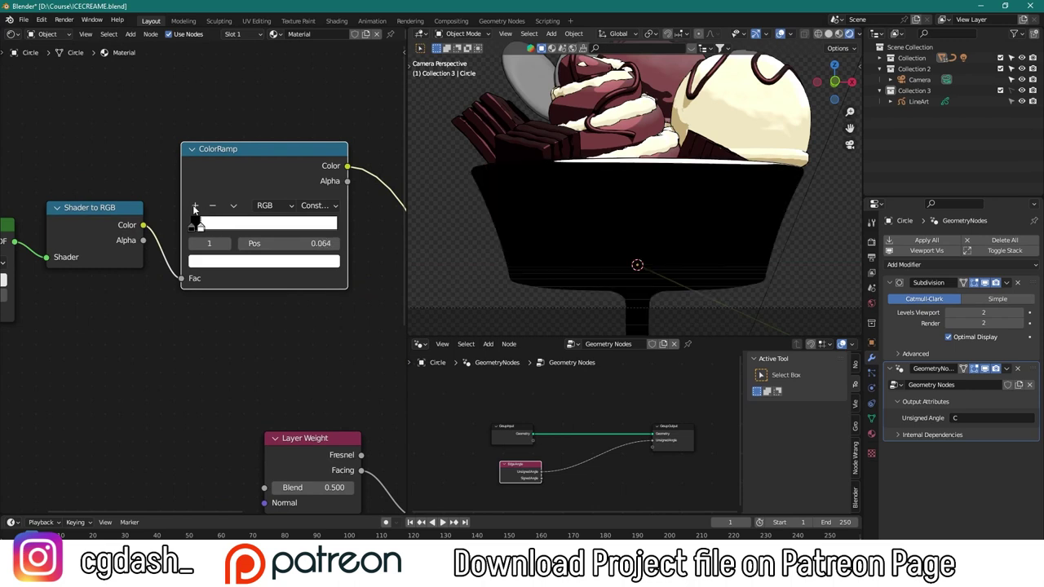
Select the Cube.004 object to show its Material.002 nodes
scroll(216, 217, "down", 4)
scroll(245, 245, "down", 2)
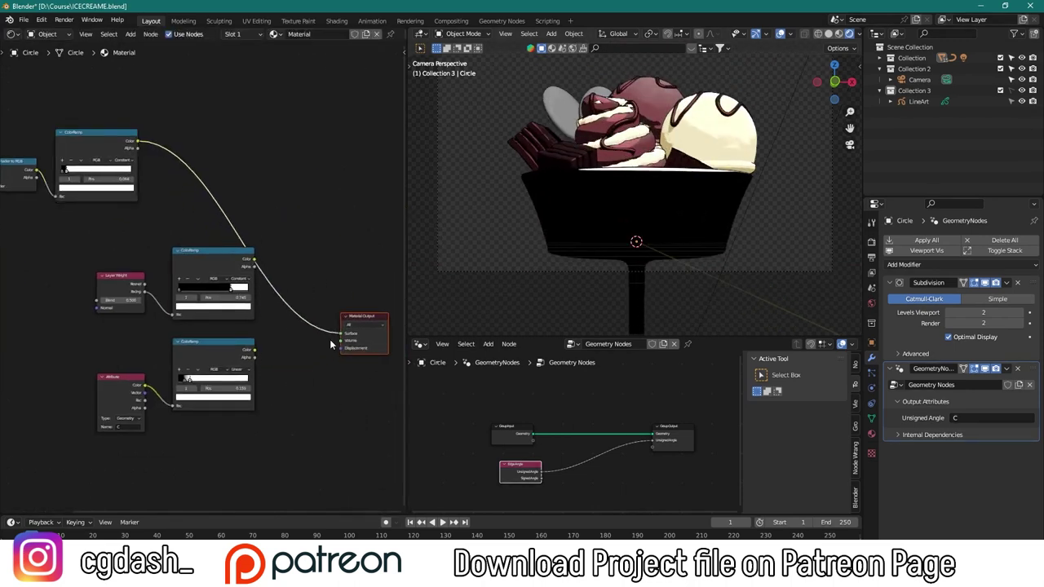
left_click(645, 103)
Return to the bowl's material and move the Add and Material Output nodes up right
left_click(237, 266)
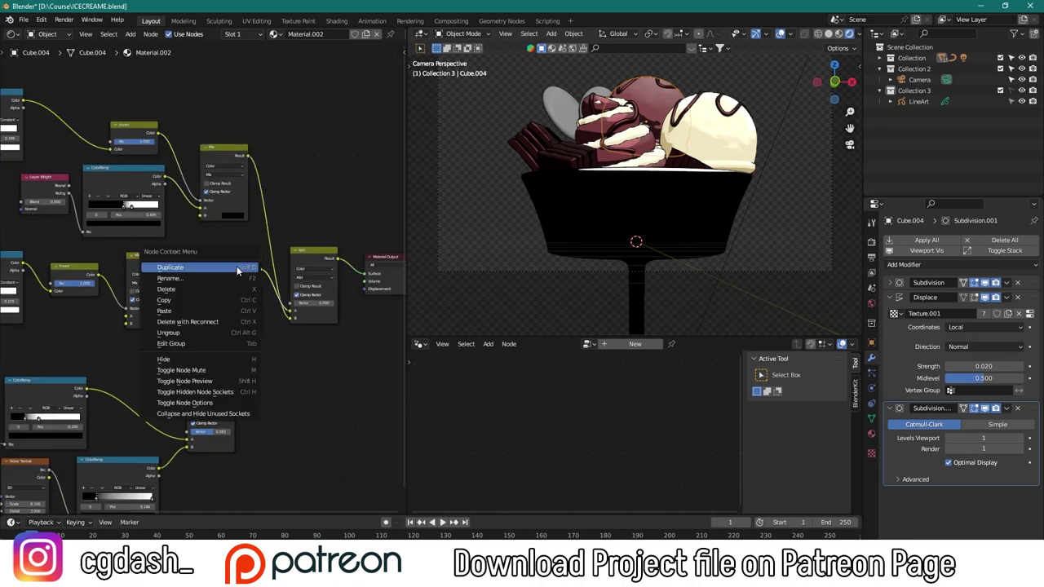
left_click(171, 344)
key("ctrl+z")
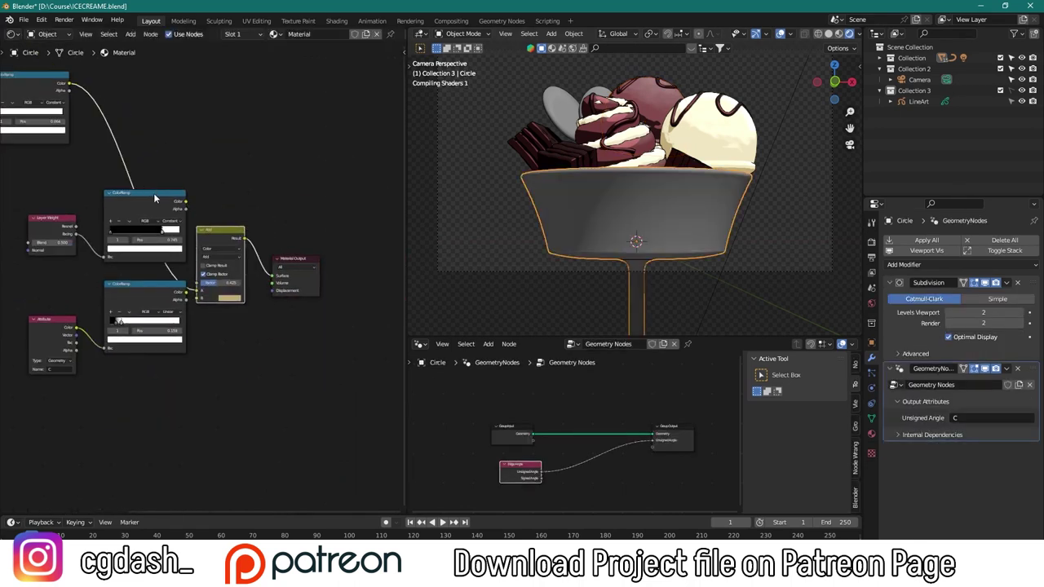
left_click_drag(296, 293, 335, 272)
scroll(204, 277, "up", 2)
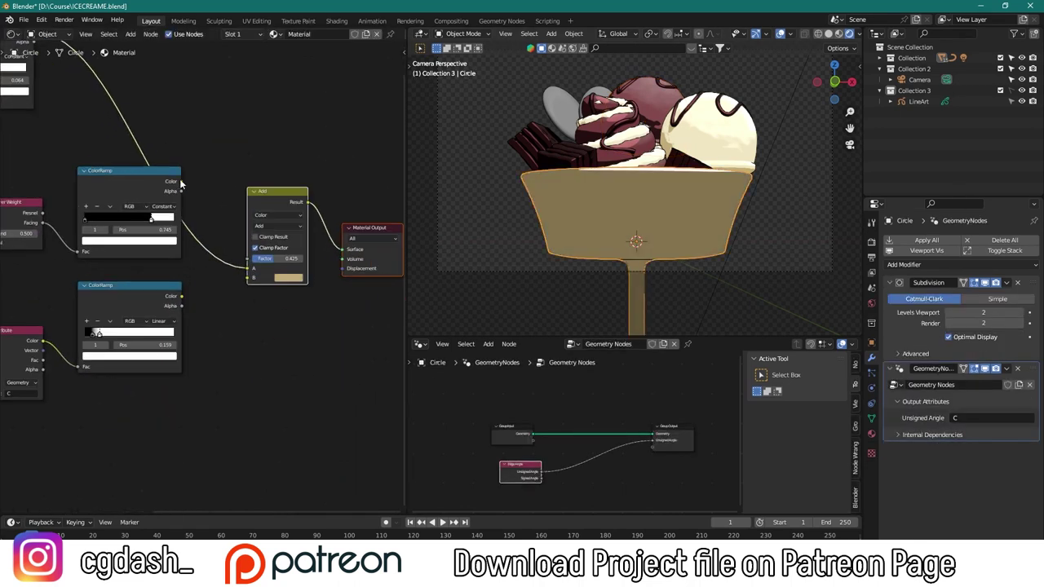
middle_click_drag(181, 184, 215, 209)
Disconnect the lower ColorRamp from the Add node and preview each ColorRamp on the bowl
left_click_drag(289, 295, 173, 262)
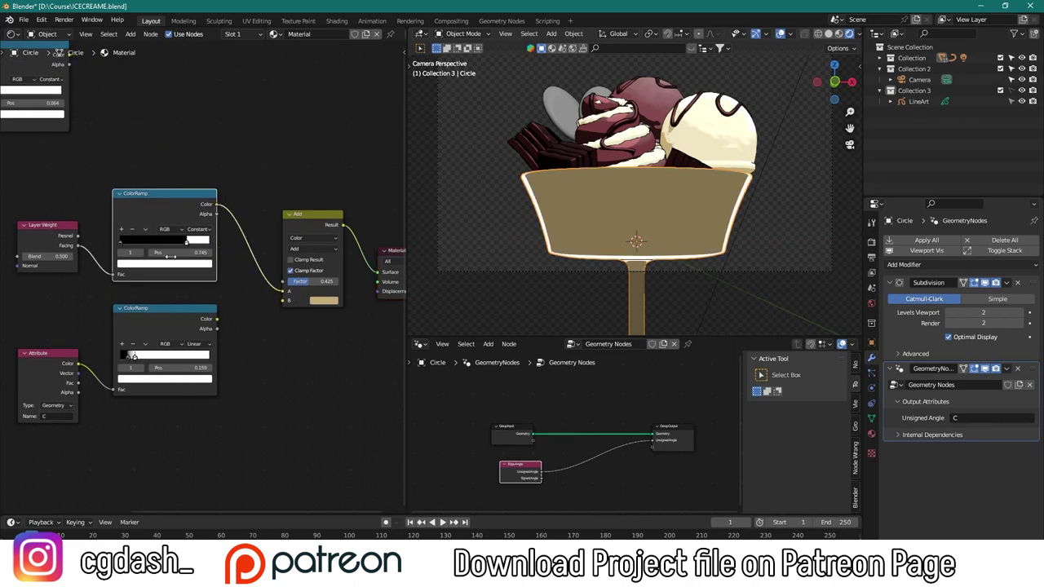
left_click(172, 210, "ctrl+shift")
left_click(181, 321, "ctrl+shift")
middle_click_drag(79, 87, 154, 166)
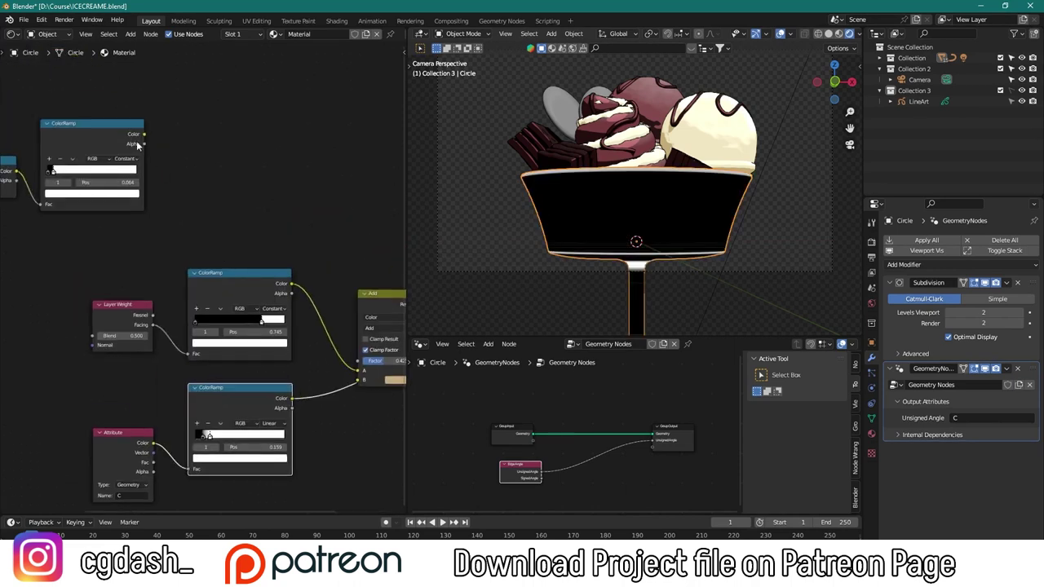
left_click(119, 131, "ctrl+shift")
middle_click_drag(272, 279, 151, 236)
left_click(118, 343, "ctrl+shift")
Compare the lower and rim ColorRamp outputs, then preview the Add node result
scroll(172, 336, "up", 1)
scroll(212, 377, "up", 3)
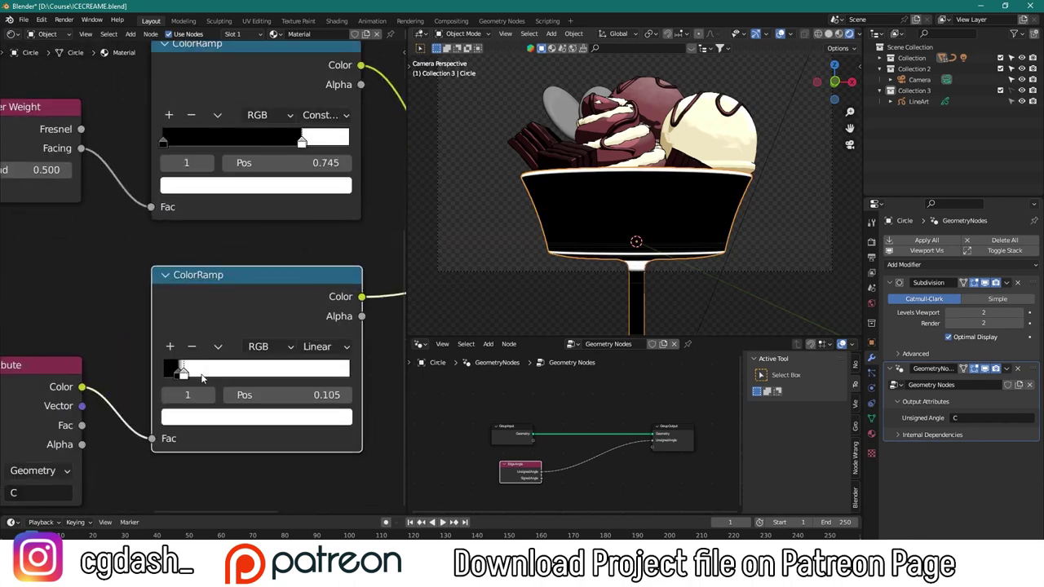
scroll(245, 310, "down", 3)
scroll(214, 228, "down", 2)
left_click(213, 215, "ctrl+shift")
left_click(216, 309, "ctrl+shift")
left_click(224, 206, "ctrl+shift")
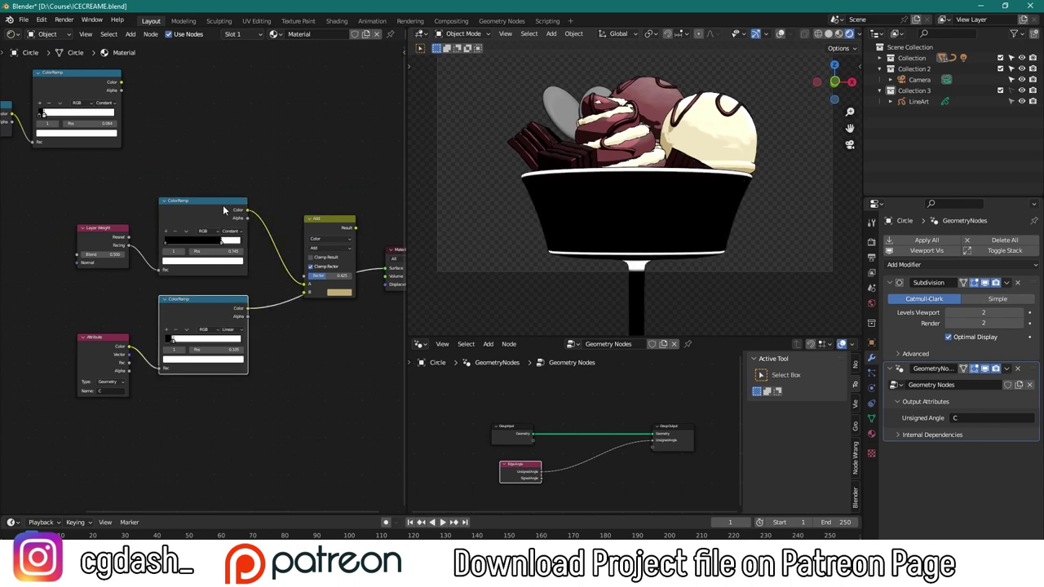
scroll(224, 210, "up", 1)
left_click(347, 217, "ctrl+shift")
Connect the lower ColorRamp into the Add node's B input and move the top node group right
left_click_drag(318, 308, 322, 295)
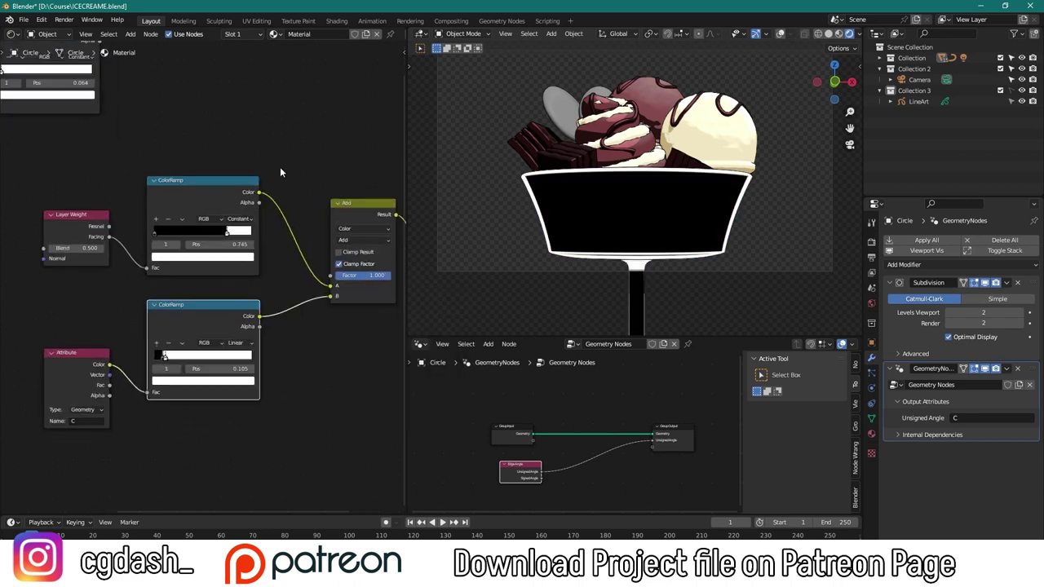
scroll(280, 167, "down", 3)
left_click_drag(144, 191, 197, 186)
left_click(198, 186)
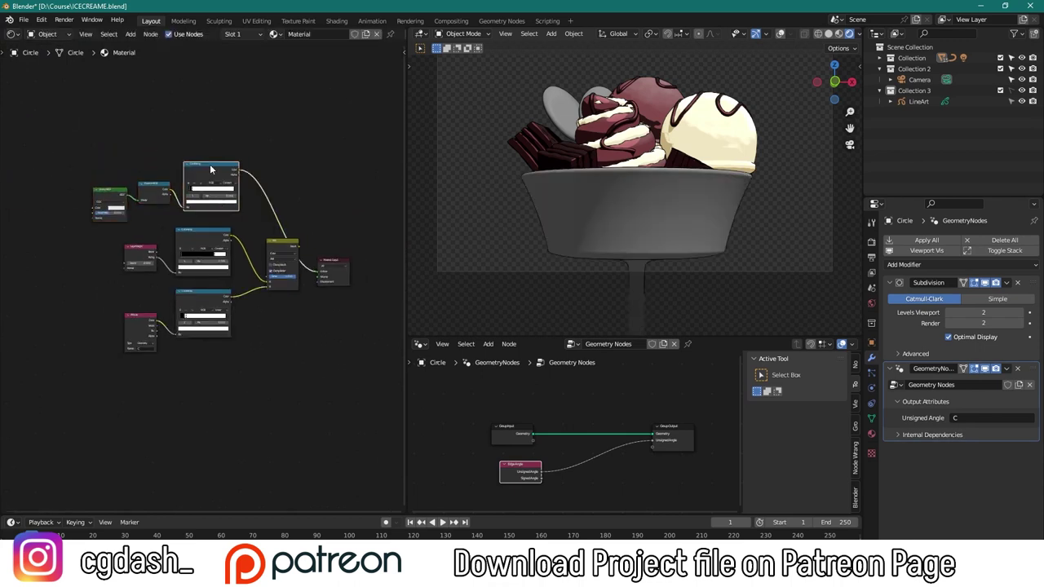
scroll(234, 221, "up", 2)
scroll(199, 250, "up", 3)
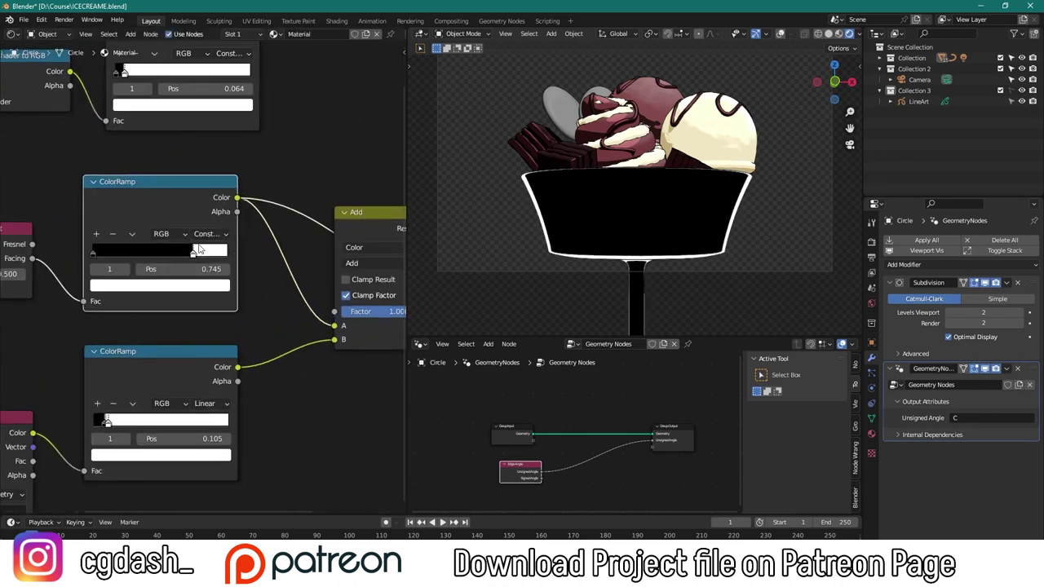
Raise the lower ColorRamp's stop to 0.182 and preview the Add result on the bowl
middle_click_drag(198, 369, 219, 326)
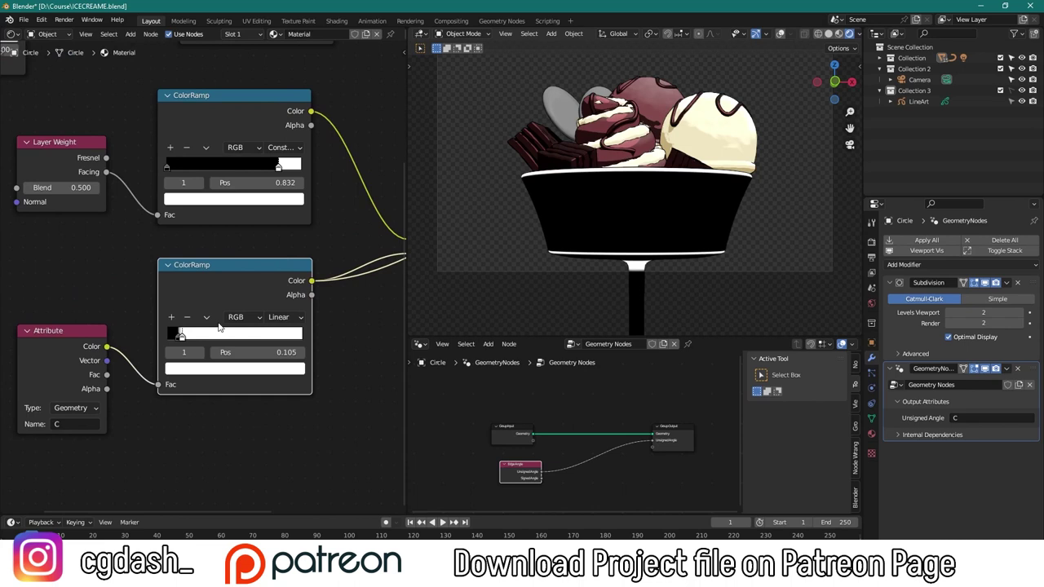
scroll(193, 341, "up", 2)
left_click_drag(170, 363, 191, 367)
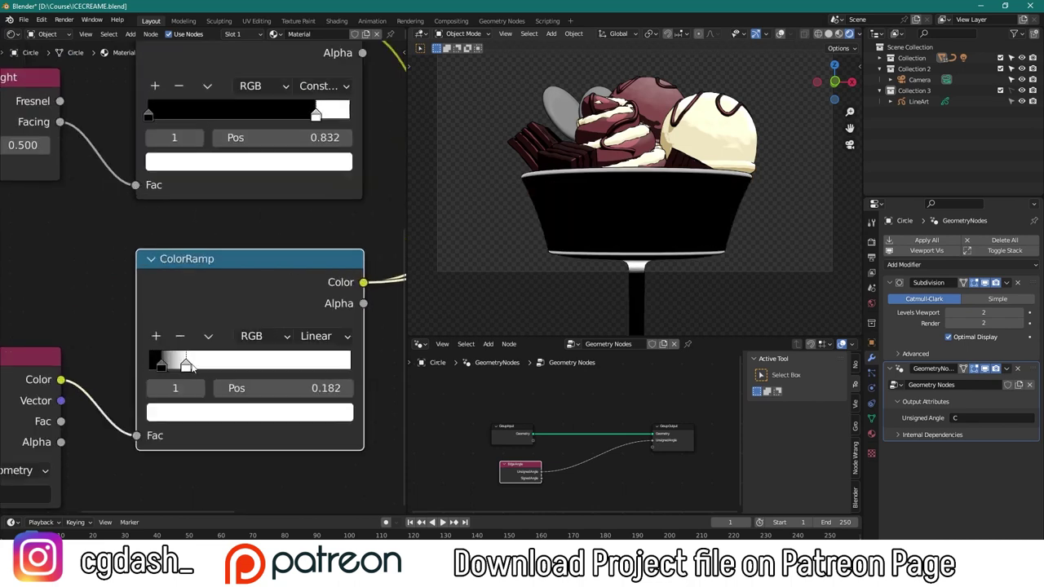
scroll(171, 365, "down", 5)
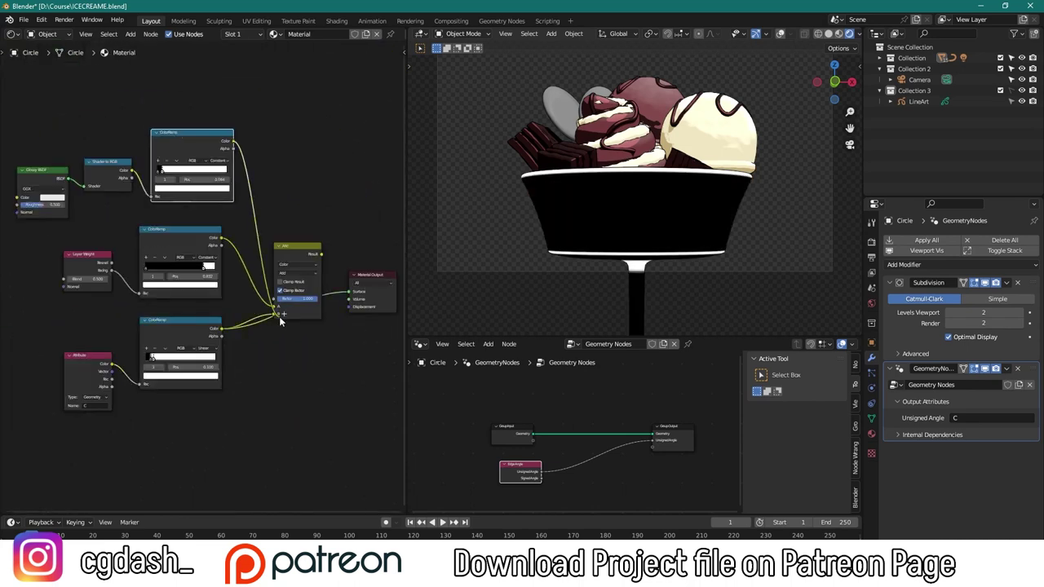
left_click(309, 248)
scroll(520, 245, "up", 2)
scroll(697, 239, "up", 1)
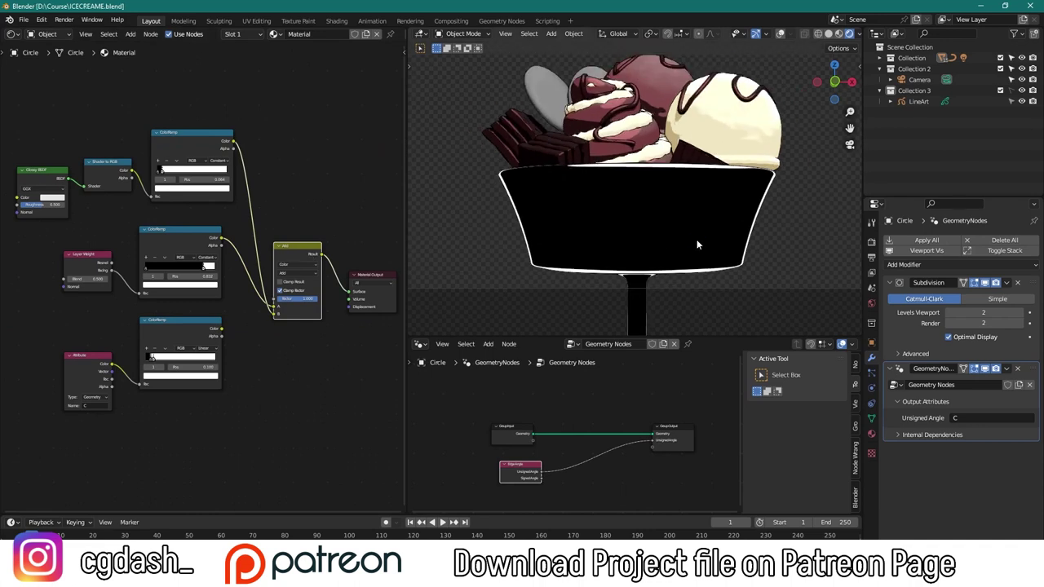
scroll(274, 285, "down", 1)
Add a Mix Shader fed by a Transparent BSDF and the Add result
key("shift+a")
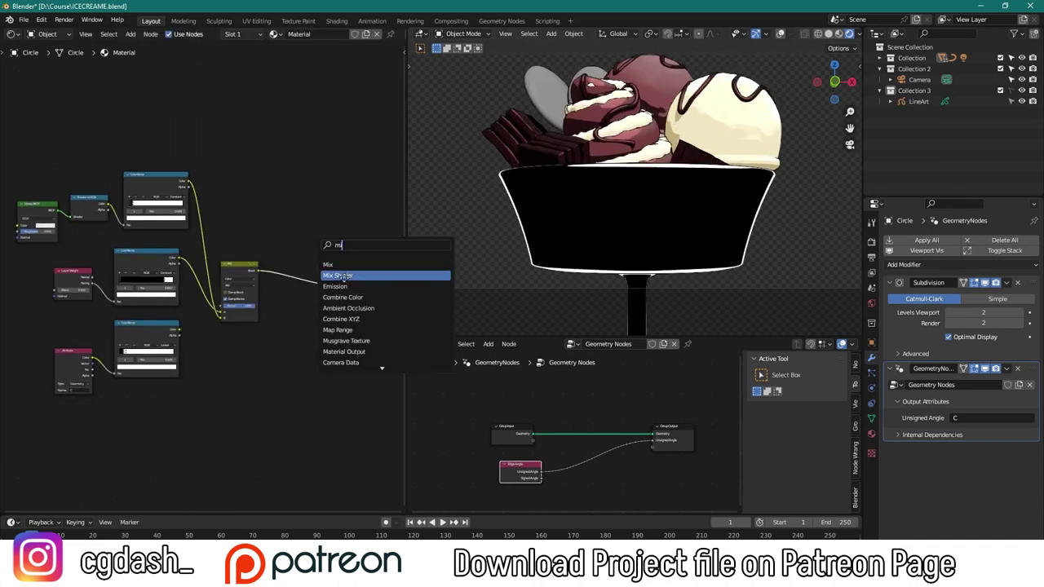
left_click(343, 276)
scroll(306, 235, "up", 3)
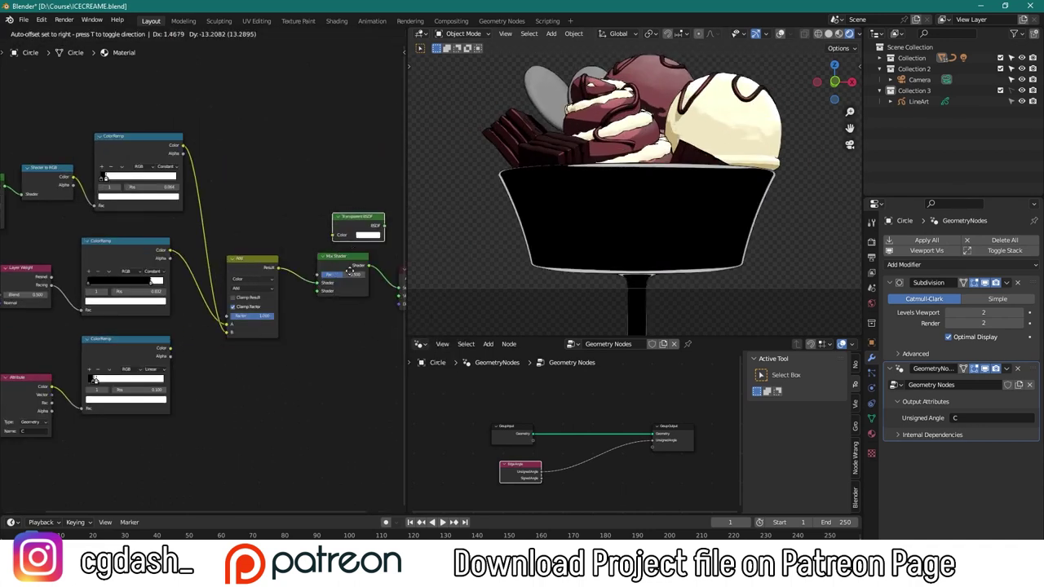
left_click_drag(318, 293, 319, 293)
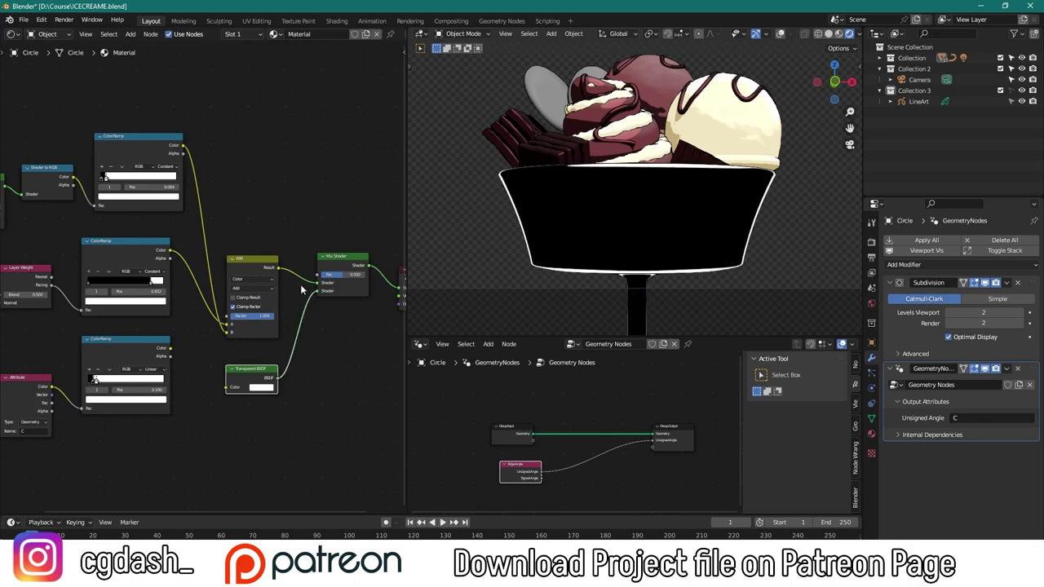
scroll(275, 269, "up", 2)
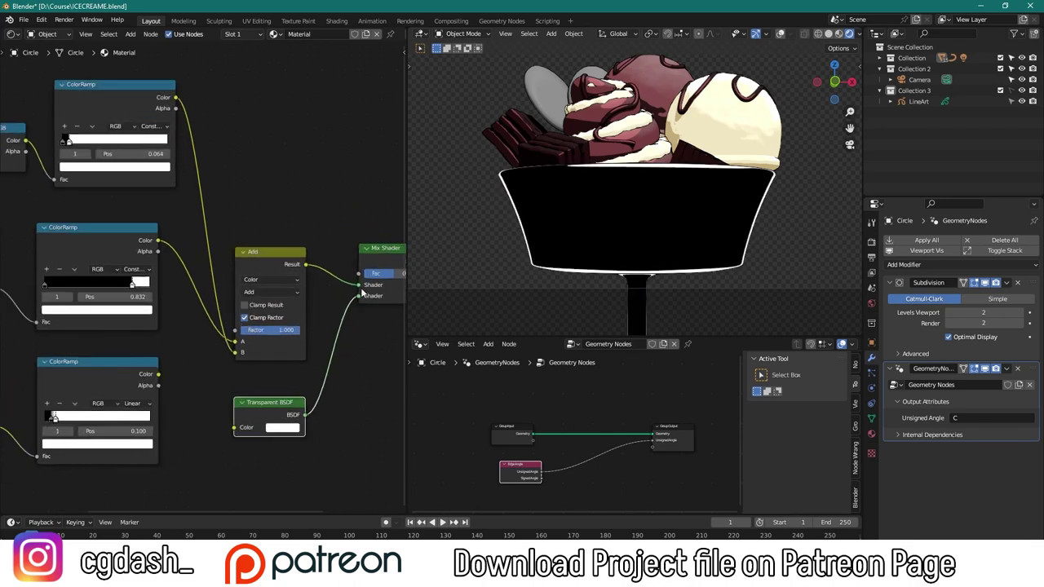
mouse_move(359, 285)
left_mouse_down()
mouse_move(355, 275)
mouse_move(360, 286)
left_mouse_up()
Insert an Invert node before the Mix Shader's Fac input
left_click(349, 242)
type("invert")
key("Return")
left_click(364, 213)
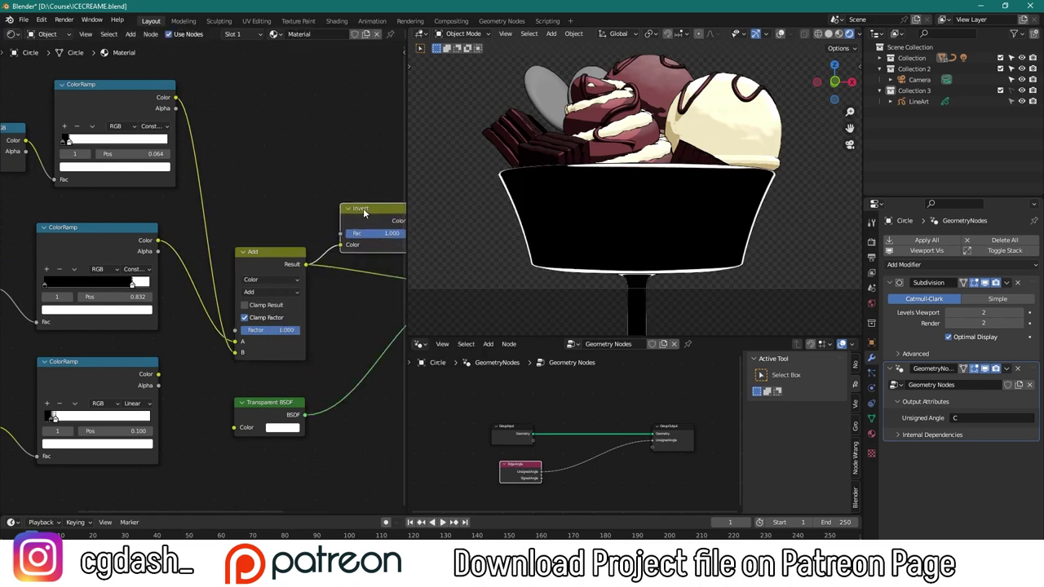
middle_click_drag(364, 214, 300, 222)
Set the bowl material's Blend Mode to Alpha Blend and Shadow Mode to Alpha Clip
left_click(871, 433)
left_click(985, 465)
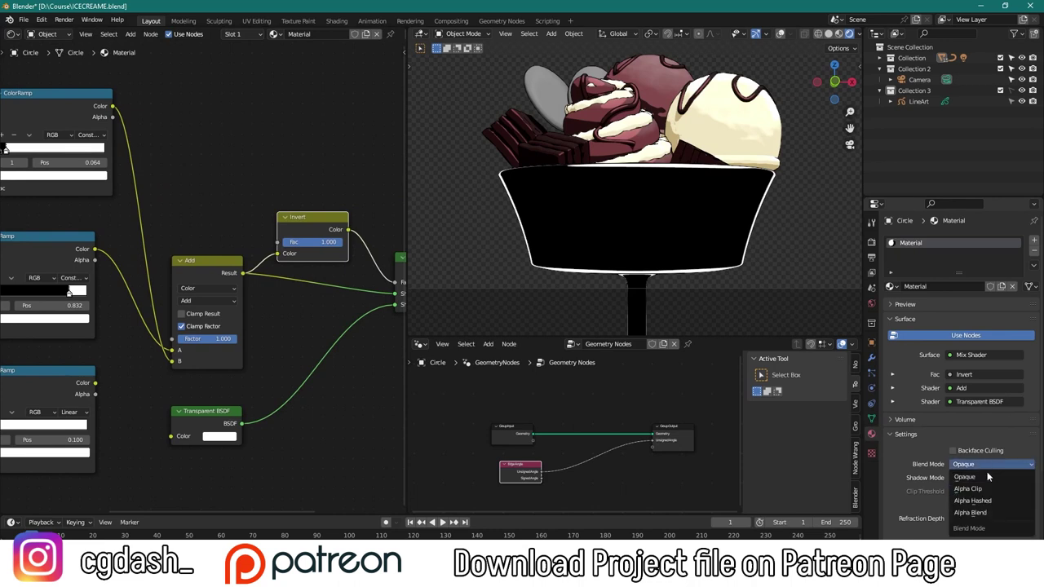
left_click(974, 506)
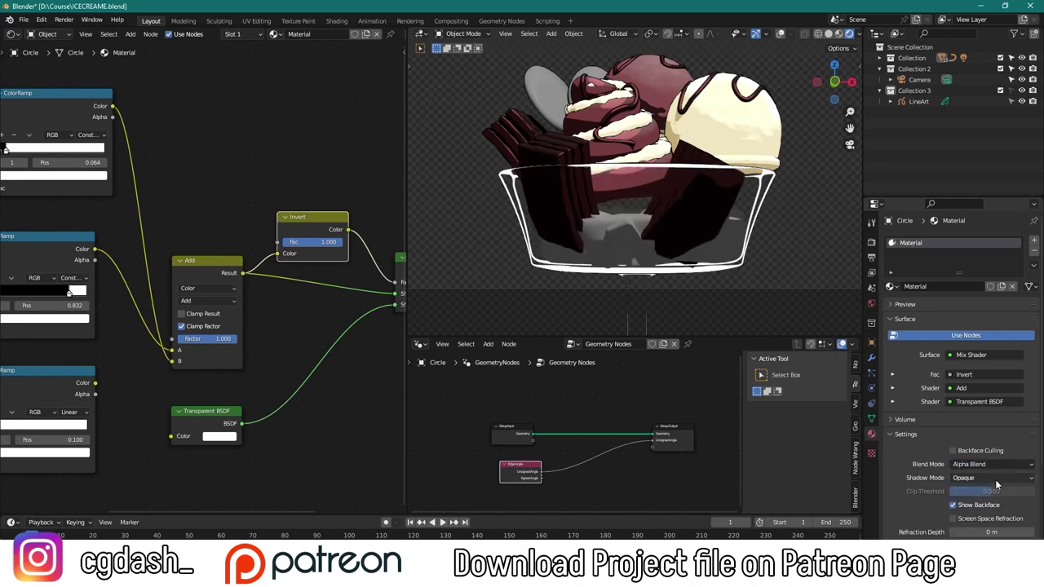
left_click(985, 478)
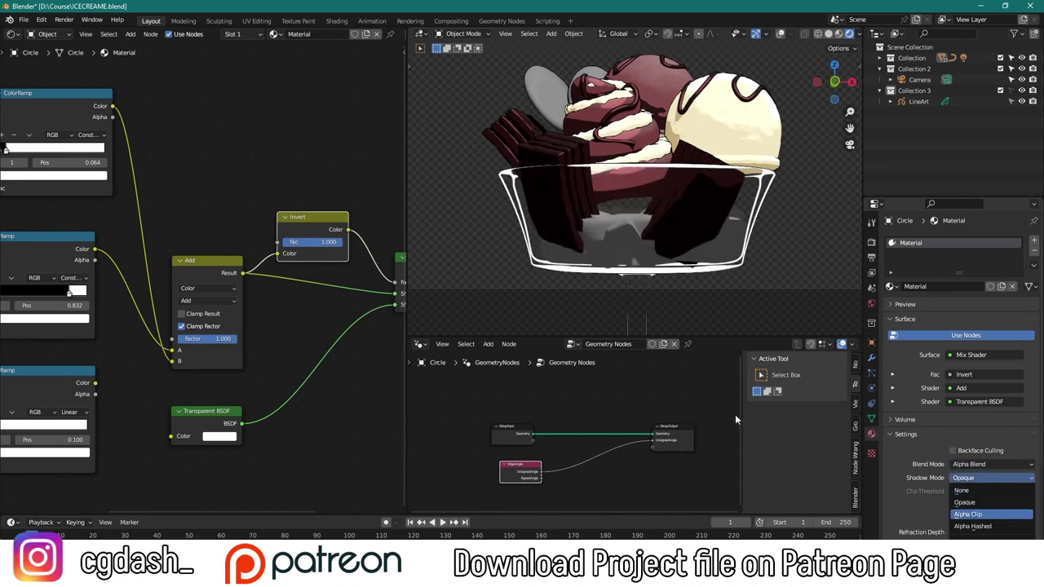
left_click(987, 516)
scroll(694, 247, "down", 5)
scroll(741, 234, "up", 6)
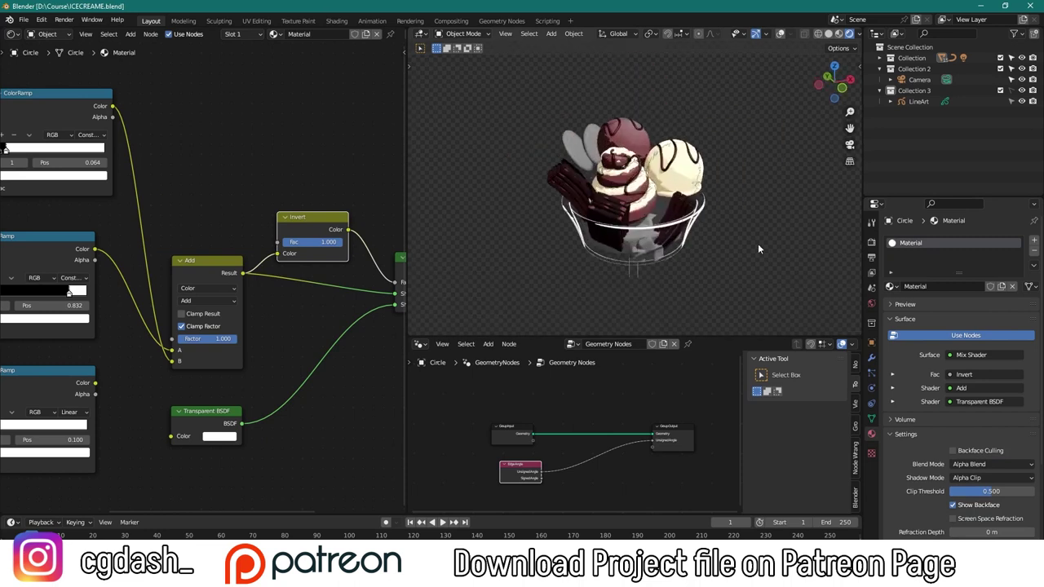
Check the reference window and toggle the bowl in and out of Edit Mode
key("alt+Tab")
scroll(756, 248, "down", 4)
scroll(693, 237, "up", 7)
key("Tab")
key("Tab")
key("KP_0")
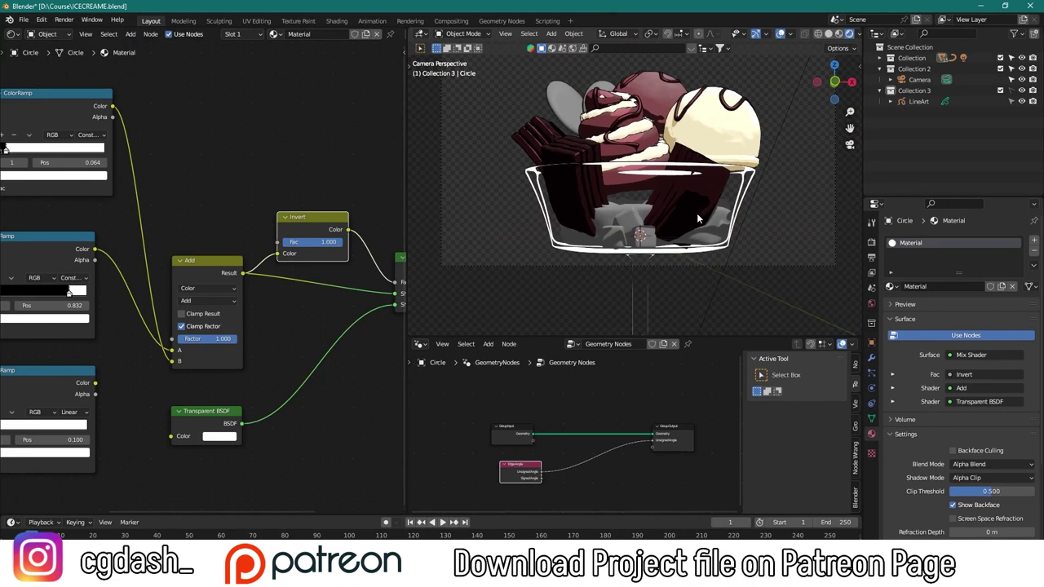
key("alt+Tab")
key("alt+Tab")
scroll(681, 199, "up", 2)
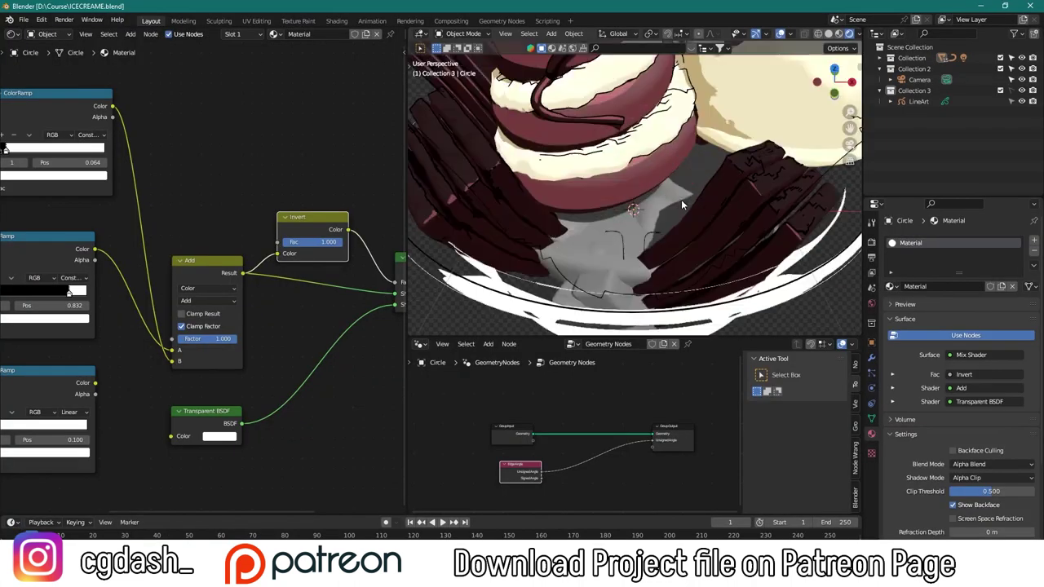
scroll(664, 206, "up", 2)
Select the vanilla scoop to see its material and view the bowl from above
left_click(664, 206)
scroll(664, 206, "down", 3)
left_click(665, 210)
middle_click_drag(665, 210, 674, 217)
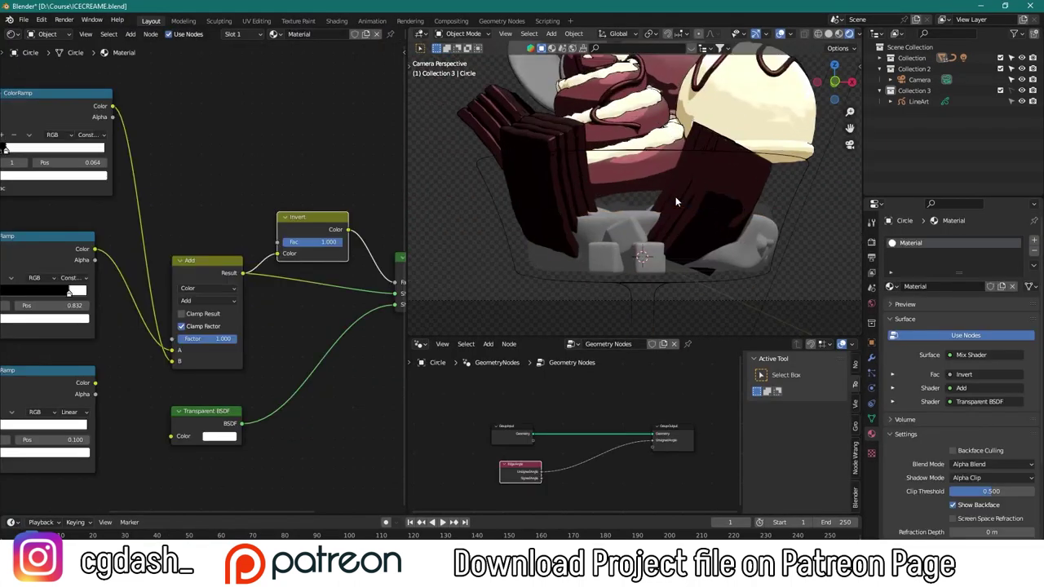
scroll(674, 218, "down", 5)
scroll(696, 106, "up", 5)
key("alt+Tab")
key("alt+Tab")
scroll(651, 168, "up", 4)
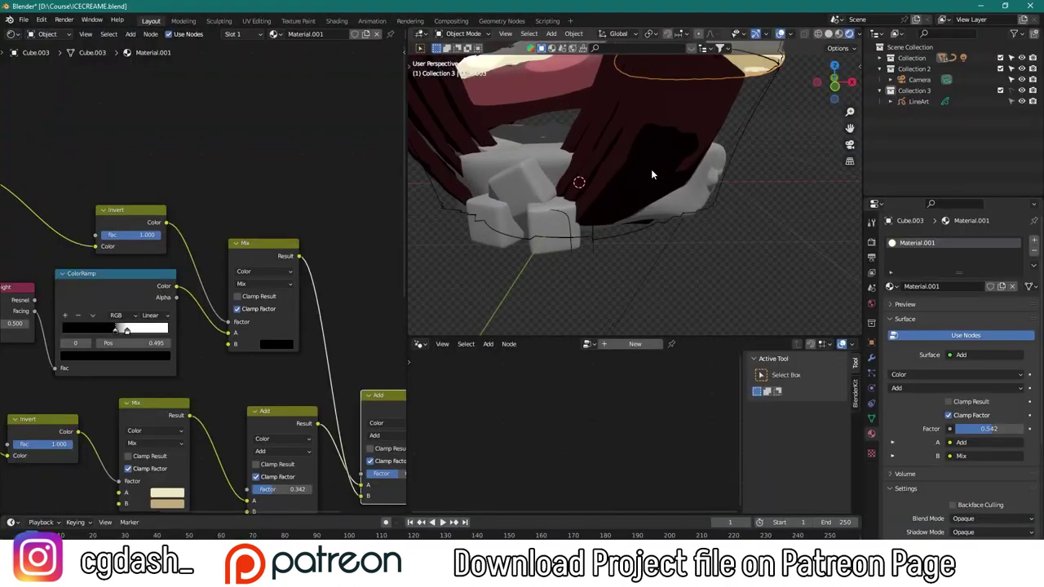
left_click_drag(667, 239, 680, 186)
scroll(680, 186, "down", 3)
key("alt+Tab")
key("alt+Tab")
scroll(637, 187, "up", 4)
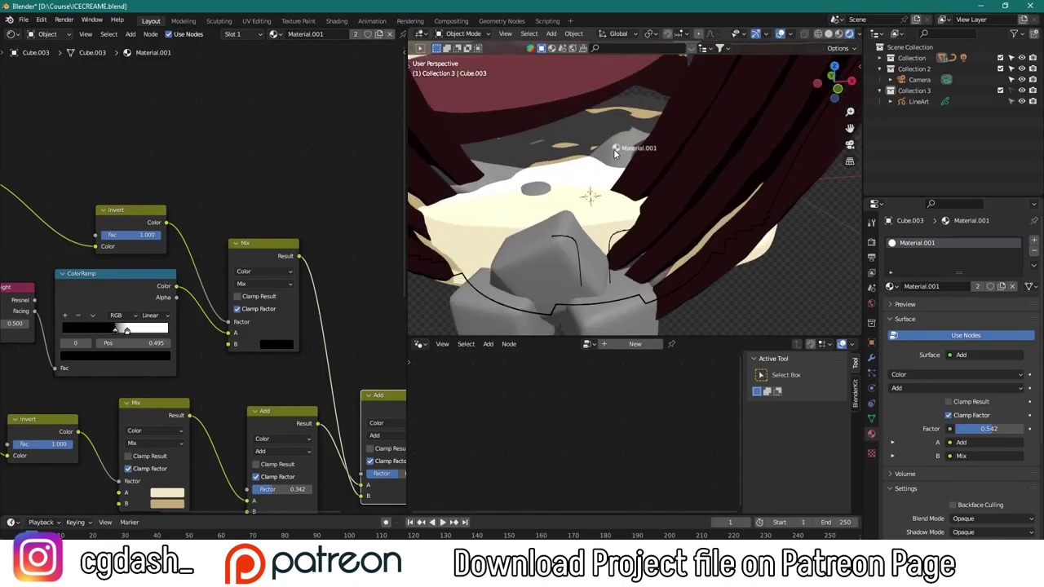
Drag the scoop's cream Material.001 onto the plane inside the bowl
left_click_drag(616, 153, 617, 154)
middle_click_drag(400, 327, 159, 159)
key("shift+a")
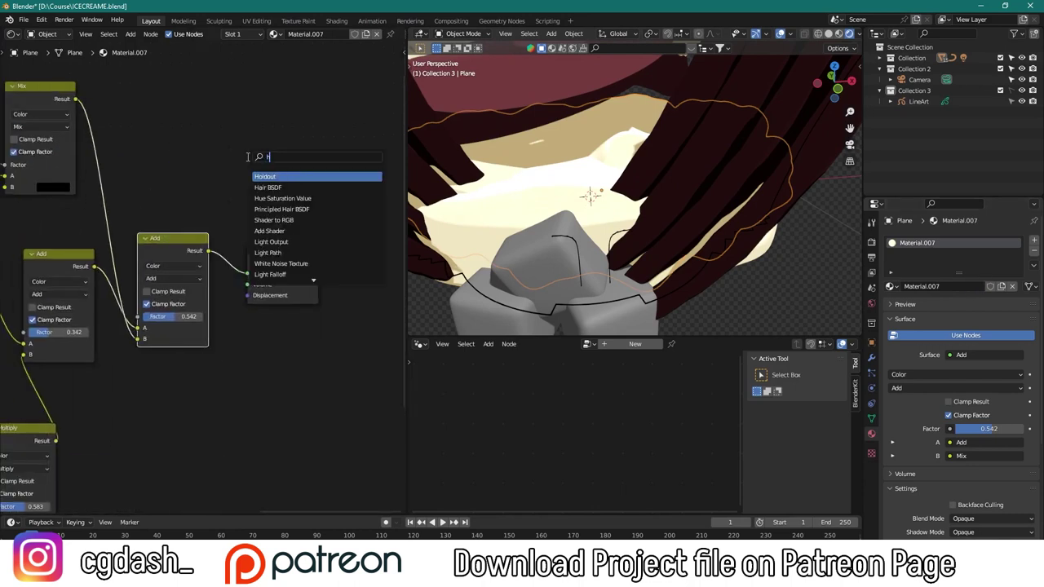
Insert a Hue Saturation Value node after Add with Saturation 1.570
left_click(269, 252)
left_click(332, 258)
left_click_drag(332, 259, 336, 258)
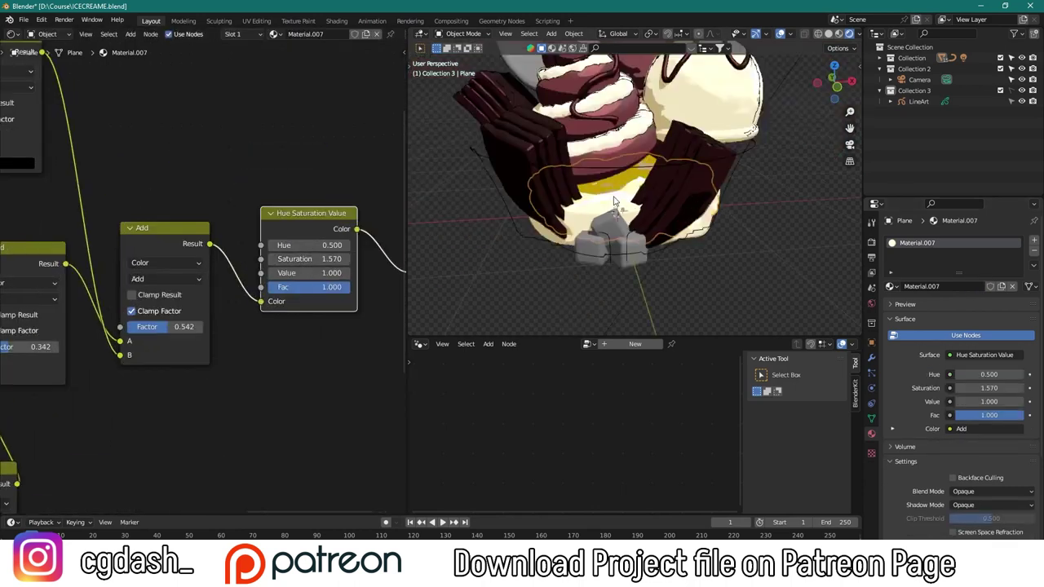
scroll(671, 206, "down", 3)
key("alt+Tab")
key("alt+Tab")
scroll(671, 206, "down", 3)
scroll(671, 206, "up", 5)
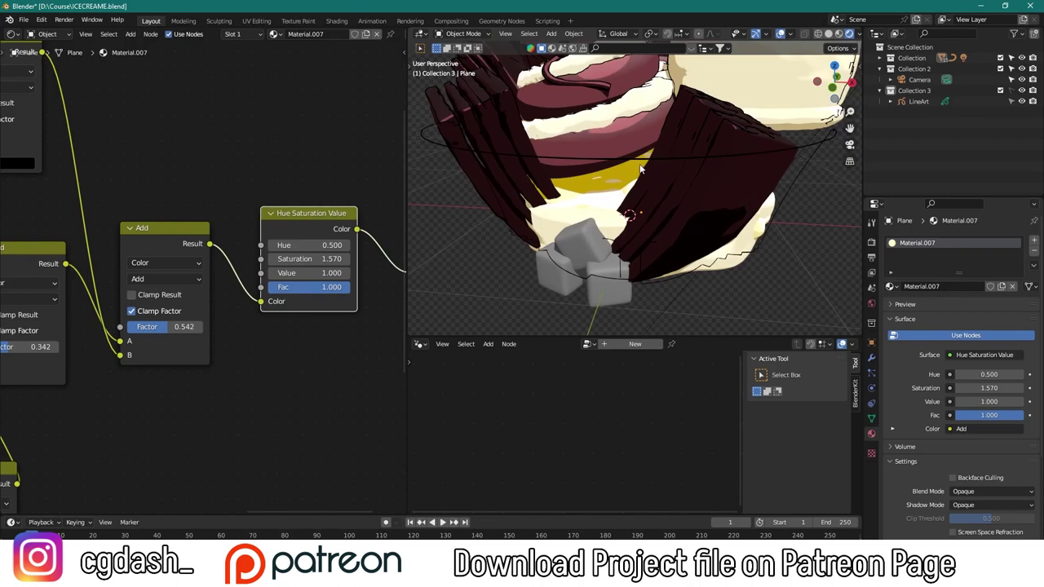
Scale the plane taller along Z and lower it within the bowl
left_click(673, 181)
key("g")
key("z")
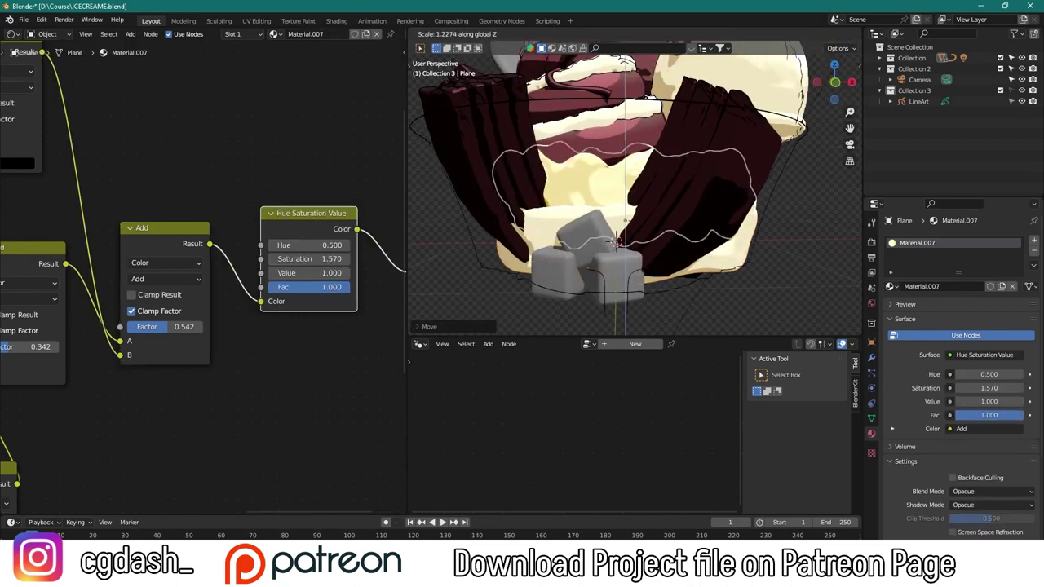
left_click(630, 187)
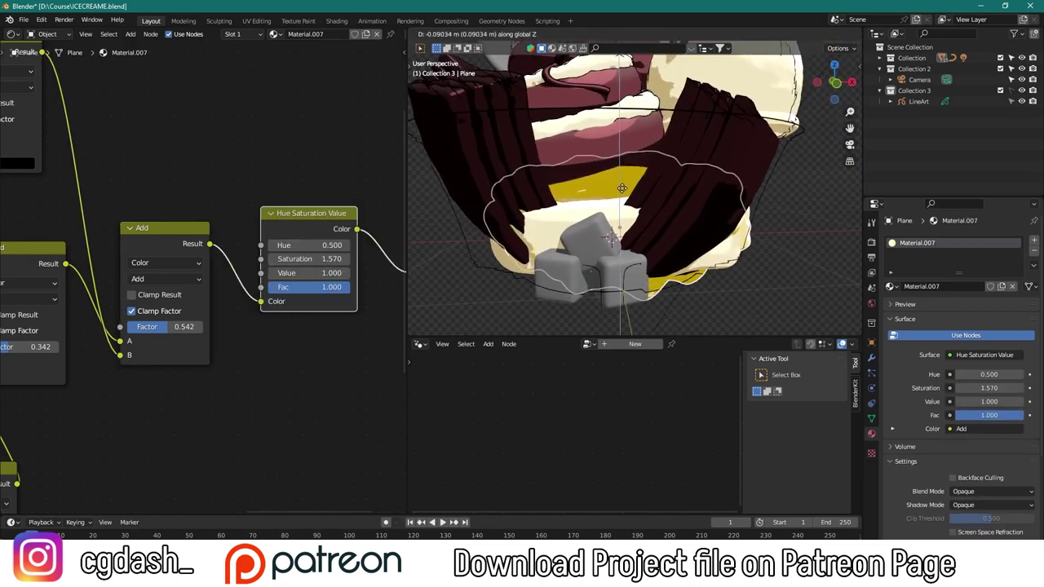
left_click(622, 189)
key("KP_0")
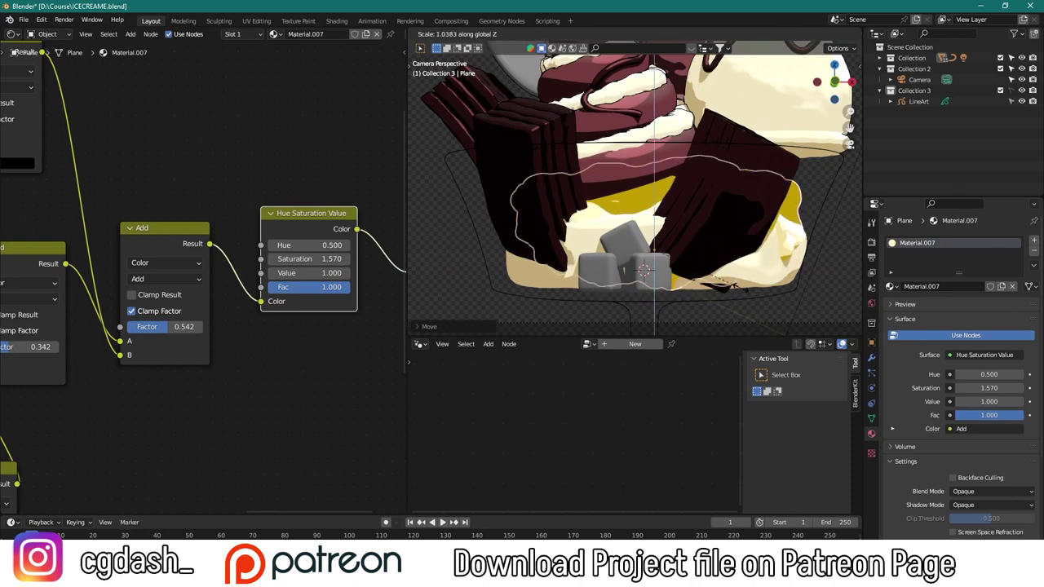
left_click(722, 282)
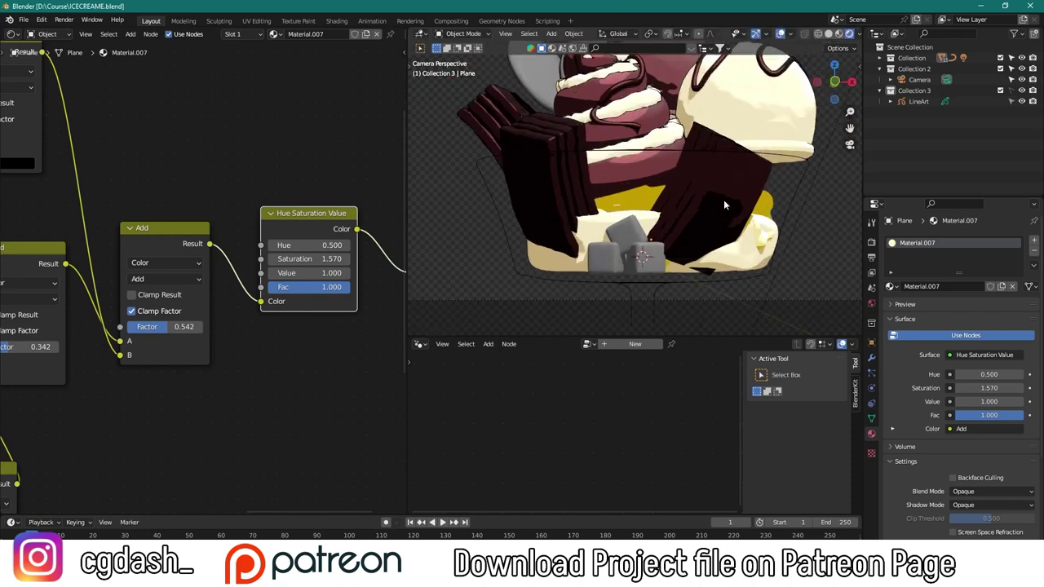
Select a chocolate piece in the camera view to show its material
middle_click_drag(724, 199, 667, 250)
scroll(666, 250, "up", 4)
left_click(615, 233)
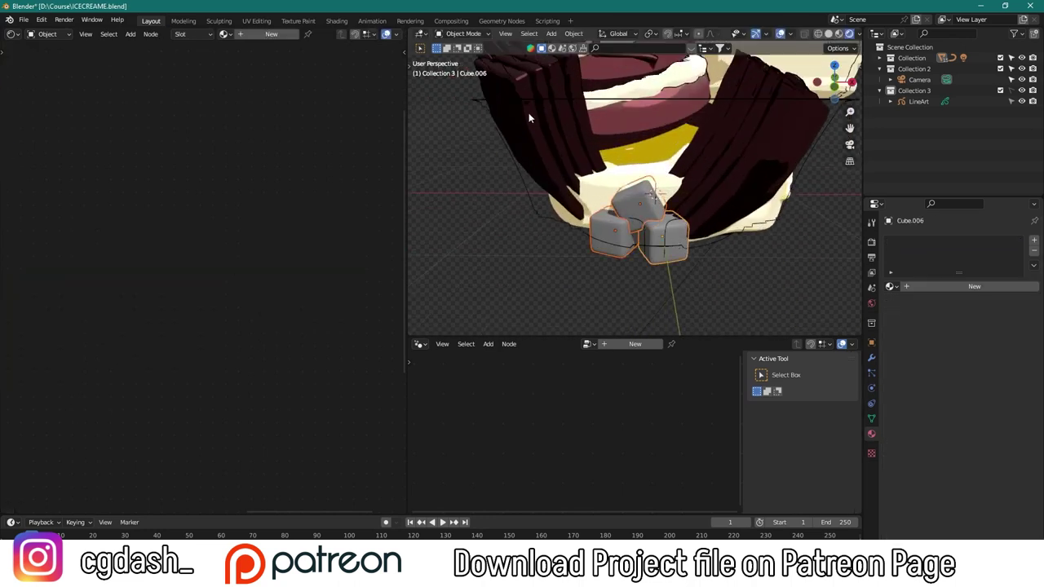
left_click(726, 175, "alt")
left_click(755, 182)
scroll(683, 182, "down", 3)
key("KP_0")
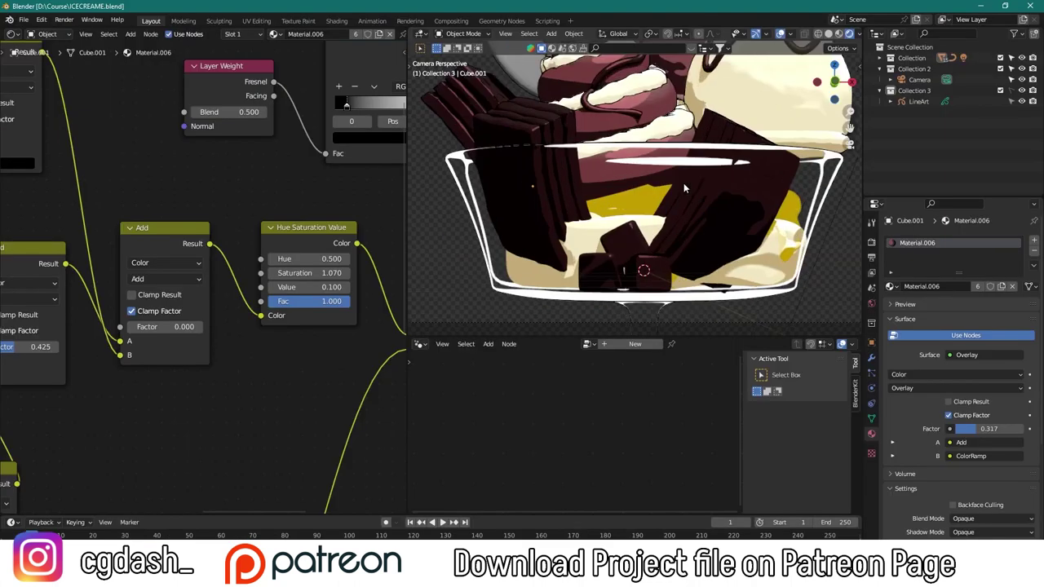
scroll(683, 188, "up", 3)
left_click(531, 134)
Brighten the chocolate material's Hue Saturation Value node to Value 0.330
middle_click_drag(313, 266, 88, 259)
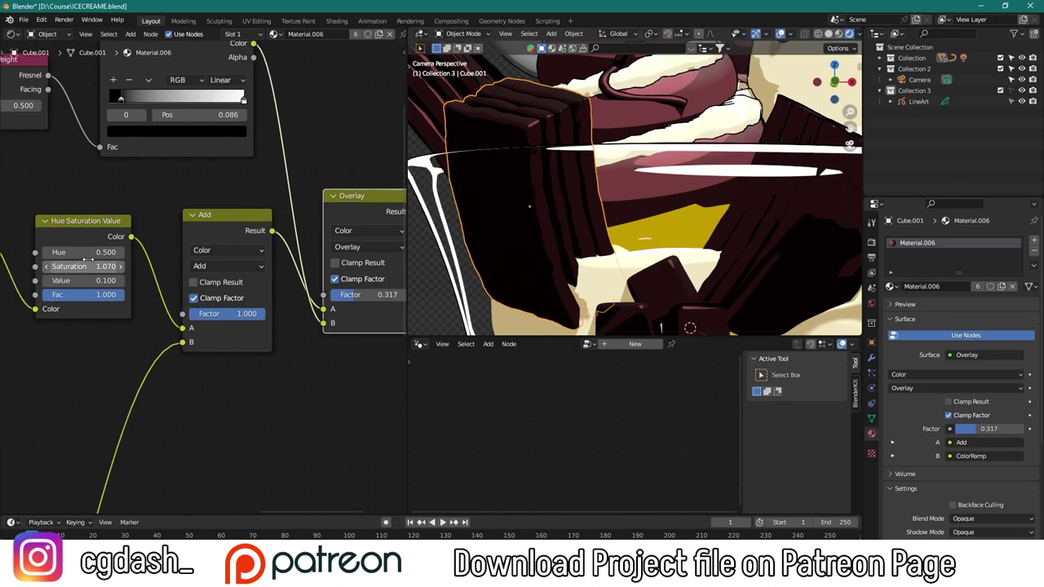
scroll(88, 260, "down", 3)
scroll(89, 260, "up", 2)
left_click_drag(75, 277, 106, 277)
scroll(569, 188, "down", 3)
scroll(673, 216, "up", 2)
Compare the sundae against the reference image
key("alt+Tab")
scroll(574, 202, "down", 3)
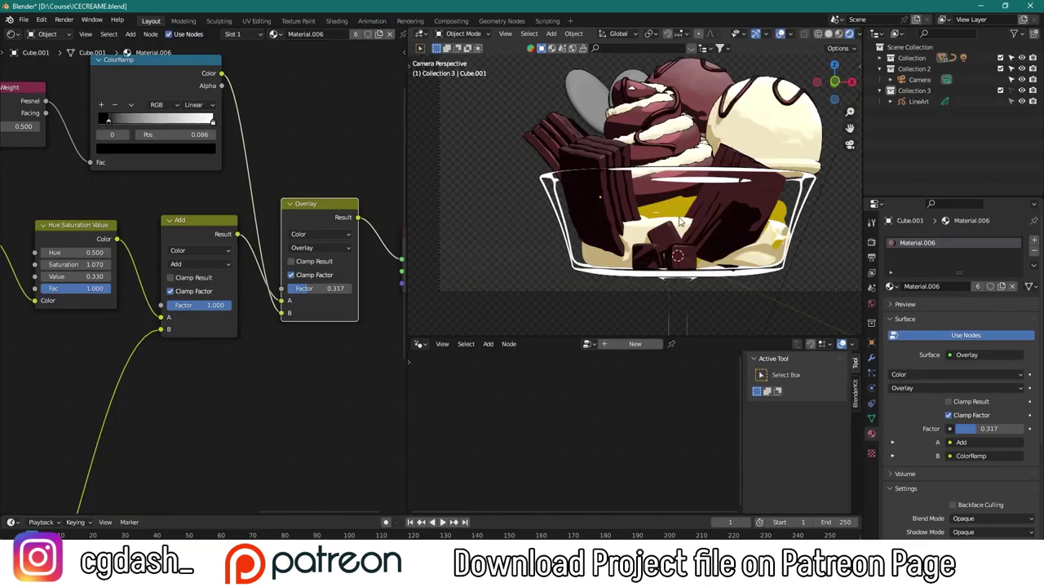
scroll(652, 209, "up", 2)
key("alt+Tab")
key("alt+Tab")
Select a chocolate slab from the top view, then cancel a trial move
middle_click_drag(694, 208, 708, 212)
scroll(709, 212, "up", 4)
key("KP_7")
left_click(734, 186)
scroll(734, 185, "down", 2)
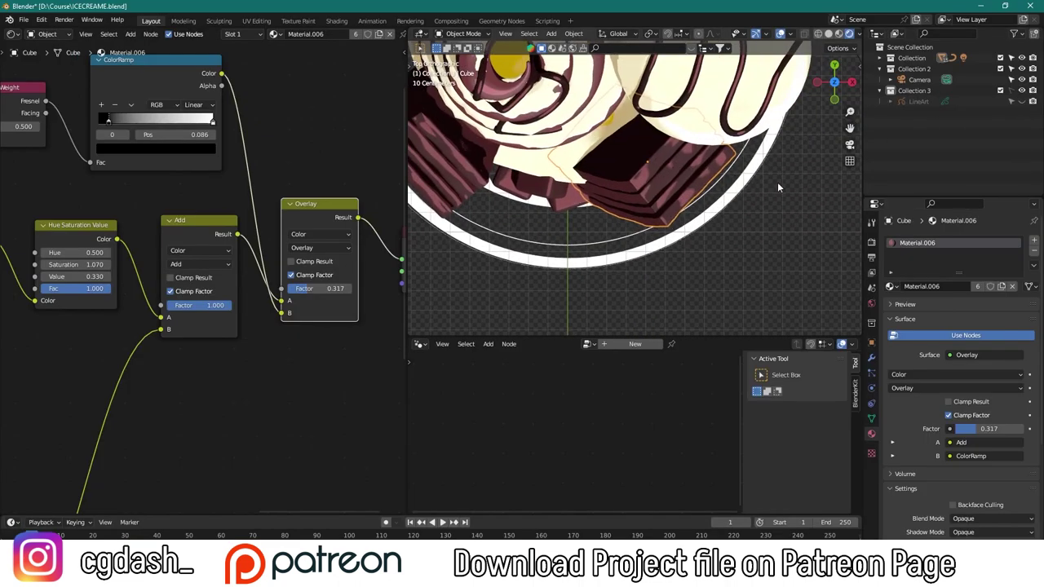
key("KP_0")
key("g")
right_click(745, 185)
key("KP_7")
Slide the chocolate slab to a new spot in the bowl and check through the camera
left_click(757, 213)
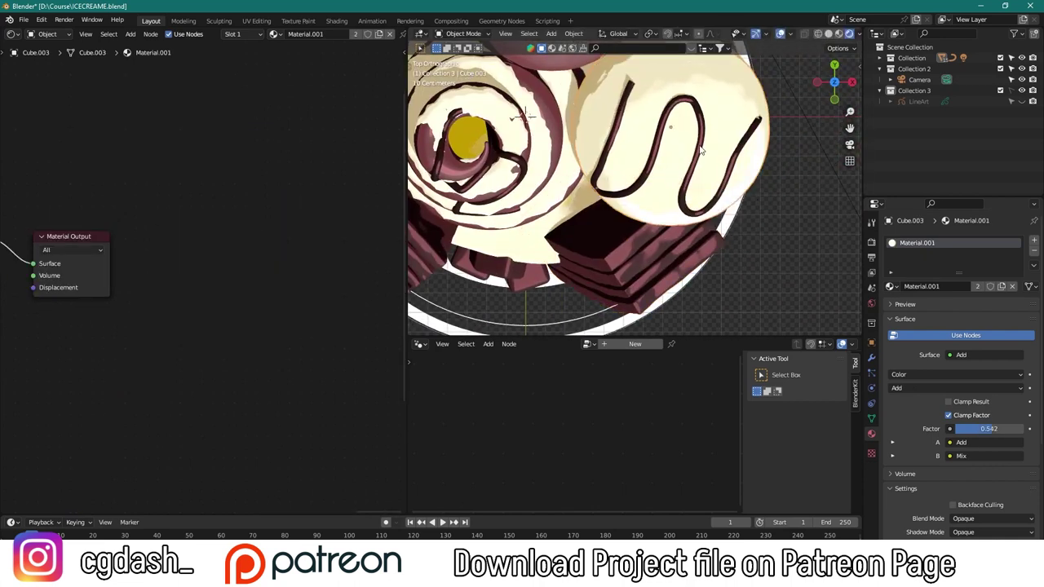
left_click(745, 264)
key("g")
left_click(754, 248)
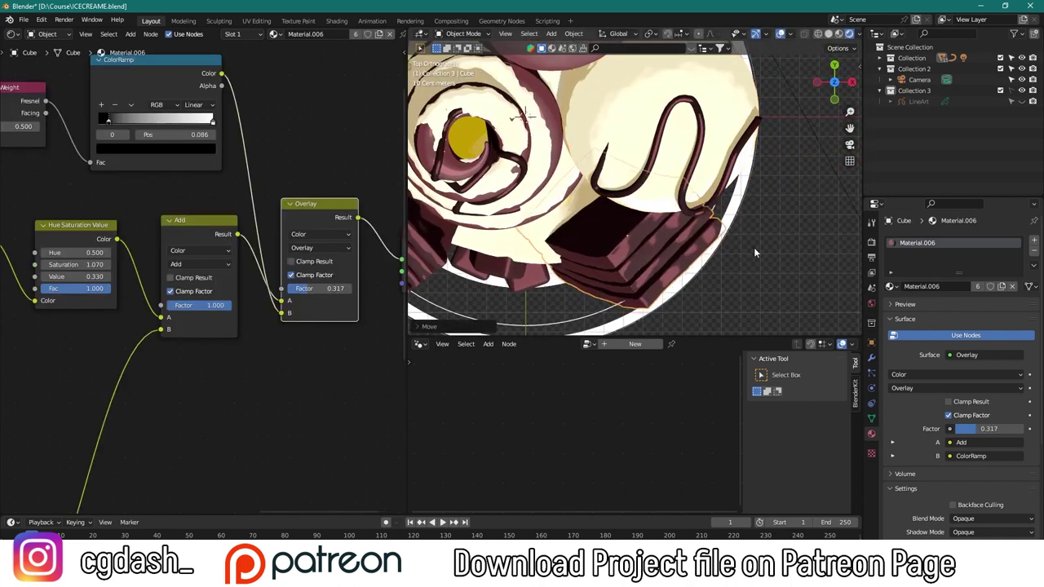
middle_click_drag(753, 247, 699, 166)
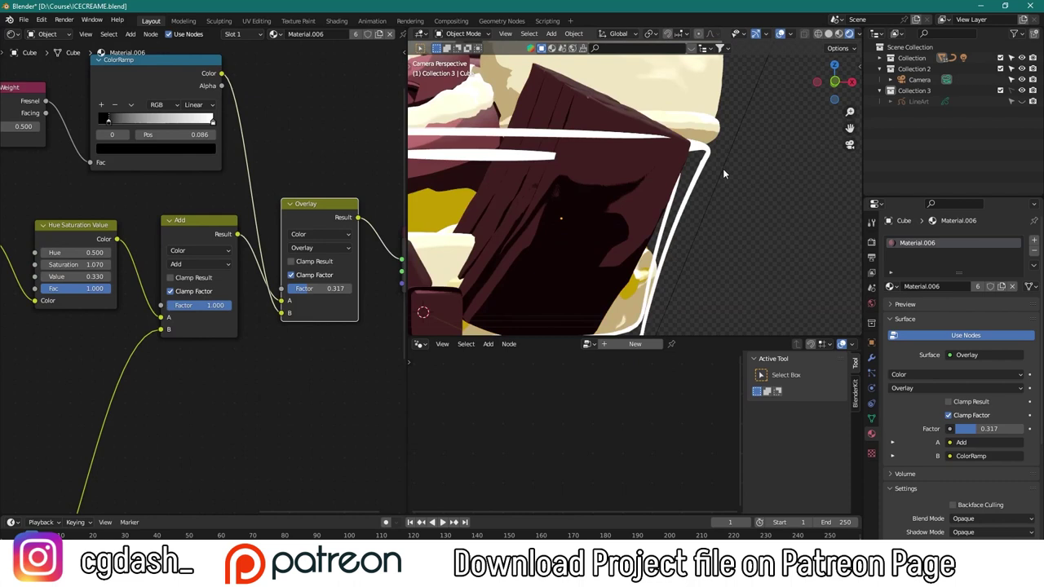
key("KP_0")
Select the vanilla scoop, then the line art object
left_click(721, 168)
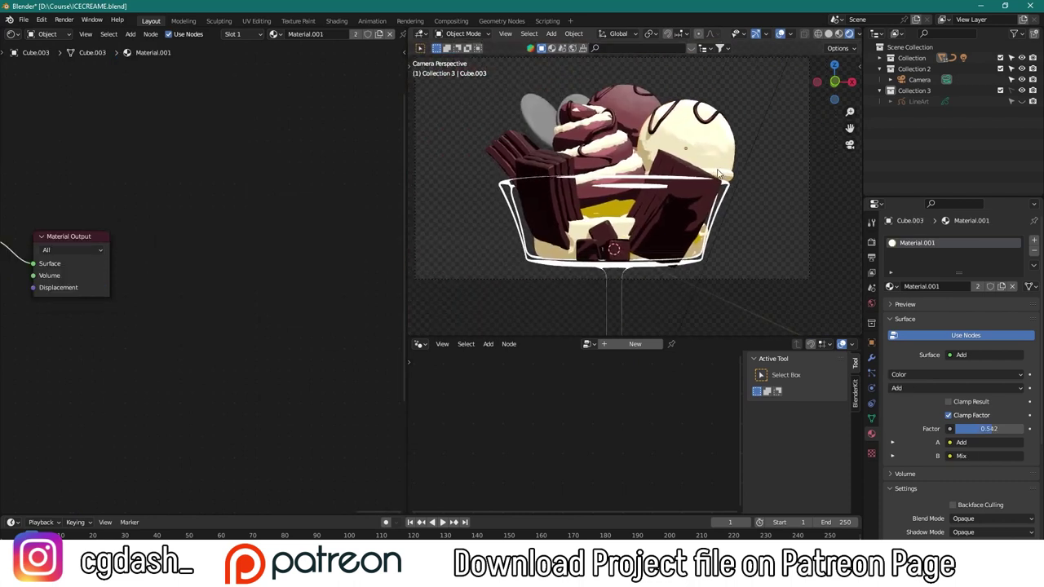
scroll(719, 178, "up", 4)
scroll(693, 151, "up", 1)
scroll(676, 129, "down", 4)
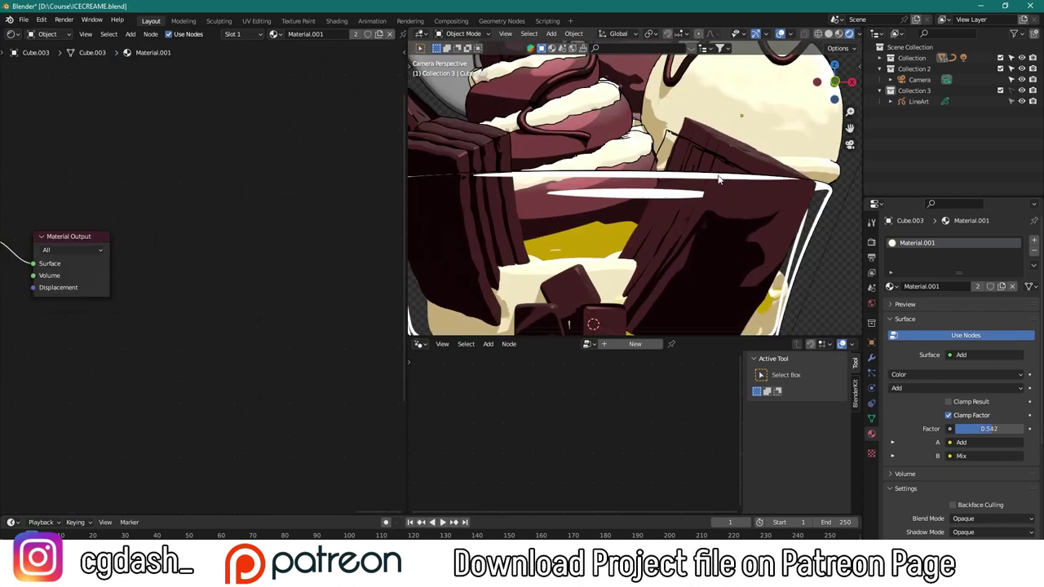
left_click(662, 157)
left_click(662, 157)
left_click(924, 102)
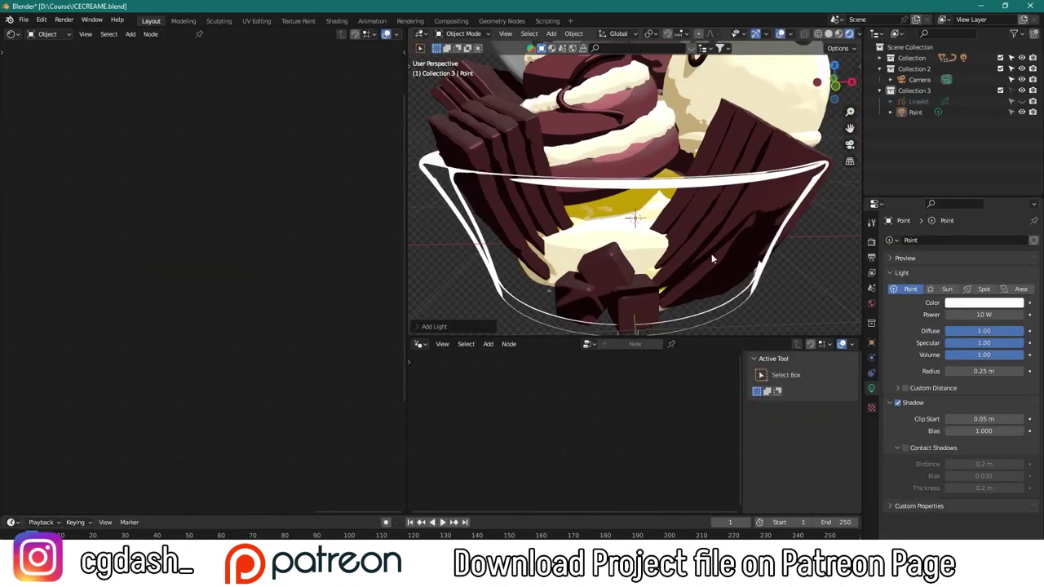
Put the new point light in Collection 2 and place it among the sundae's chocolate pieces
middle_click_drag(713, 259, 689, 234)
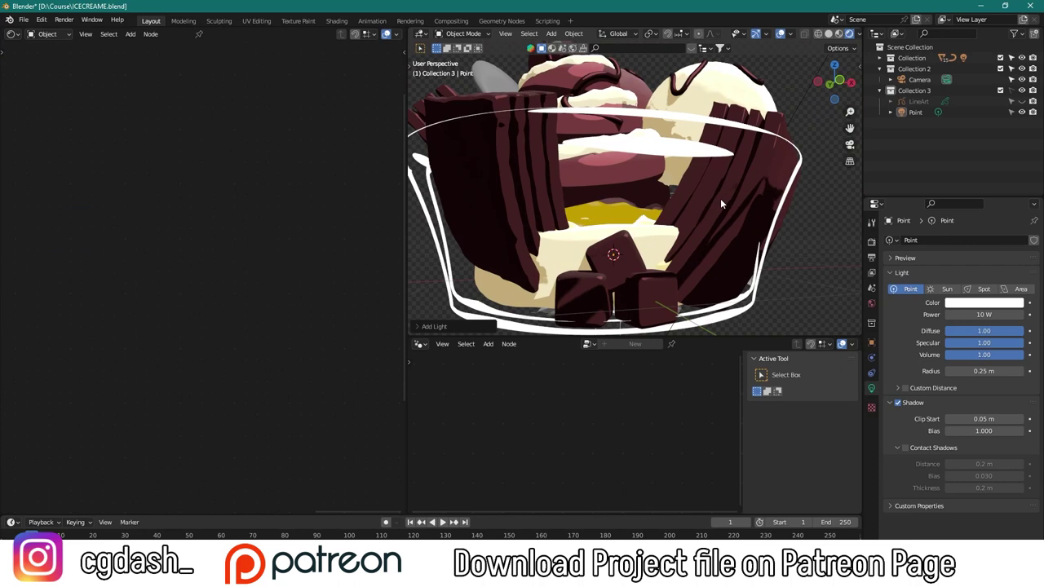
left_click_drag(915, 116, 926, 80)
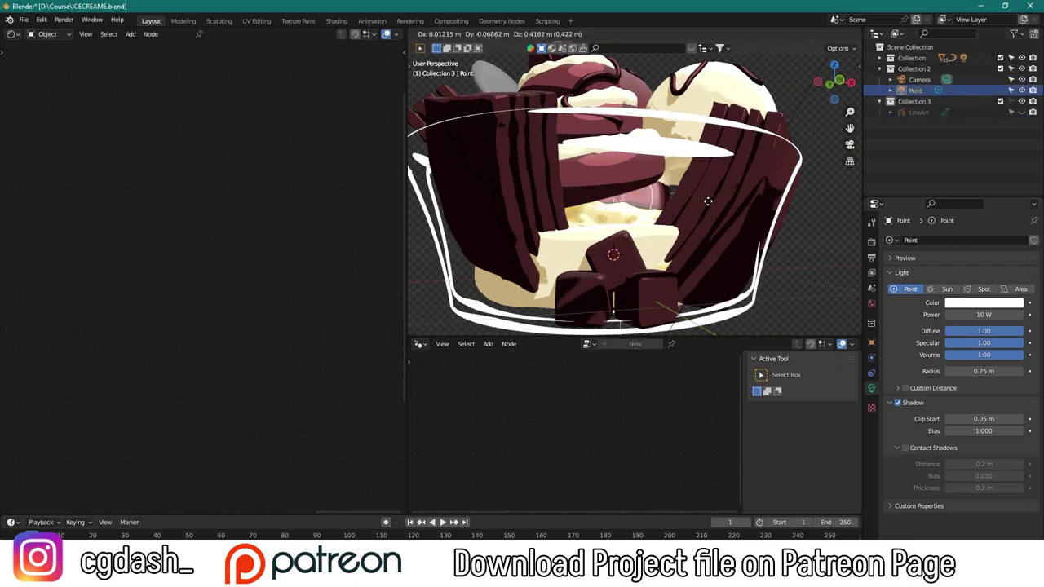
left_click(708, 202)
middle_click_drag(708, 202, 682, 229)
scroll(682, 228, "up", 5)
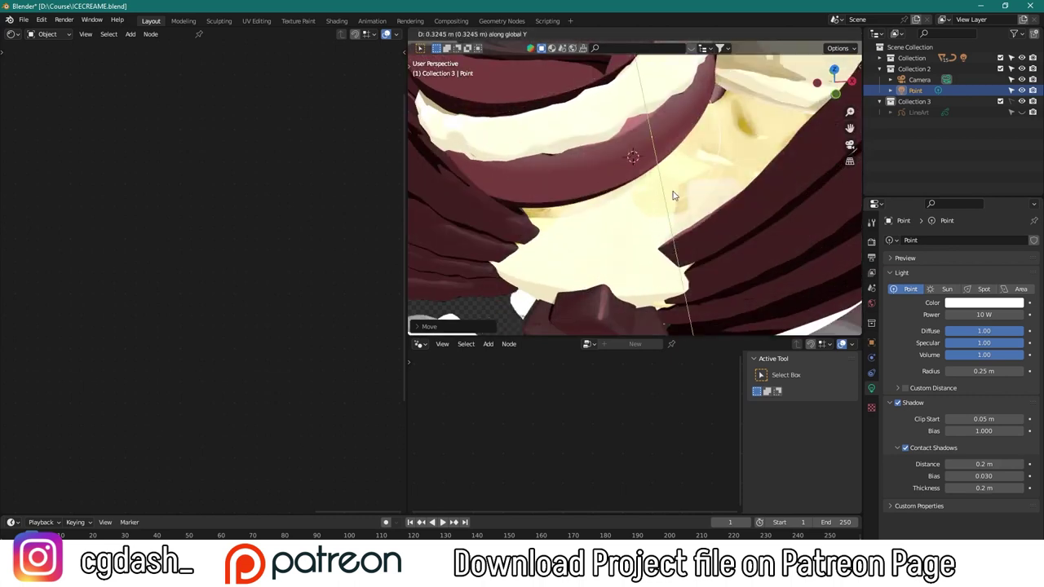
middle_click_drag(674, 189, 639, 238)
scroll(663, 169, "down", 5)
scroll(662, 169, "up", 5)
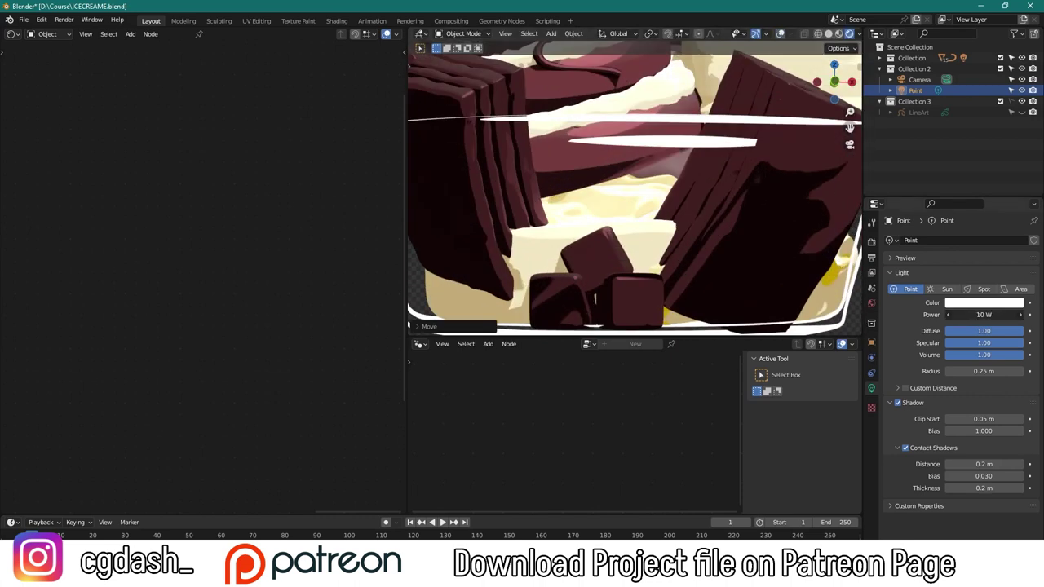
scroll(632, 177, "down", 5)
scroll(700, 183, "down", 1)
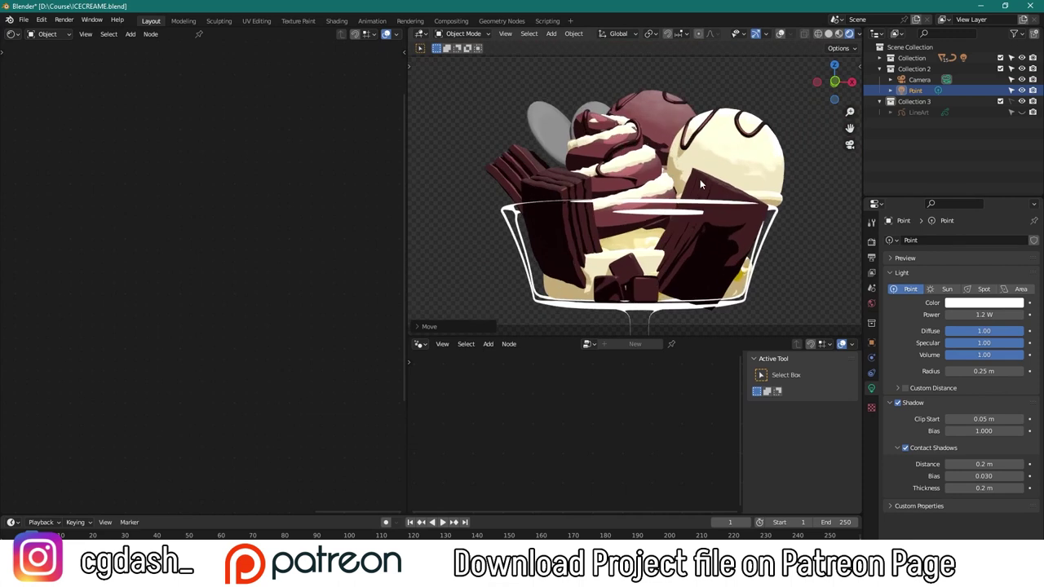
middle_click_drag(766, 227, 743, 203, "shift")
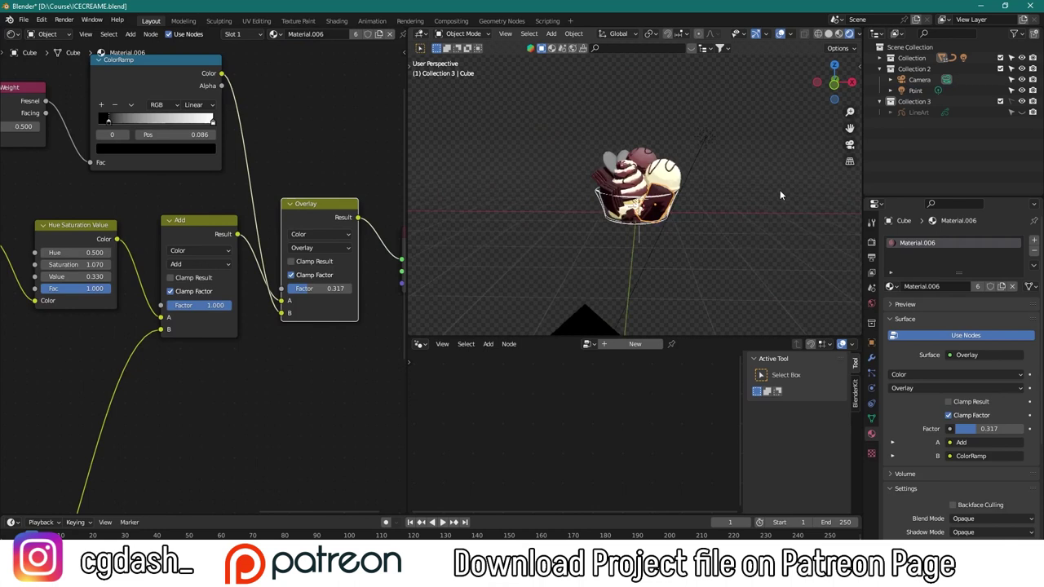
Rotate the chocolate Cube slab, shift it along its local Y axis, and check it in camera view
left_click(753, 204)
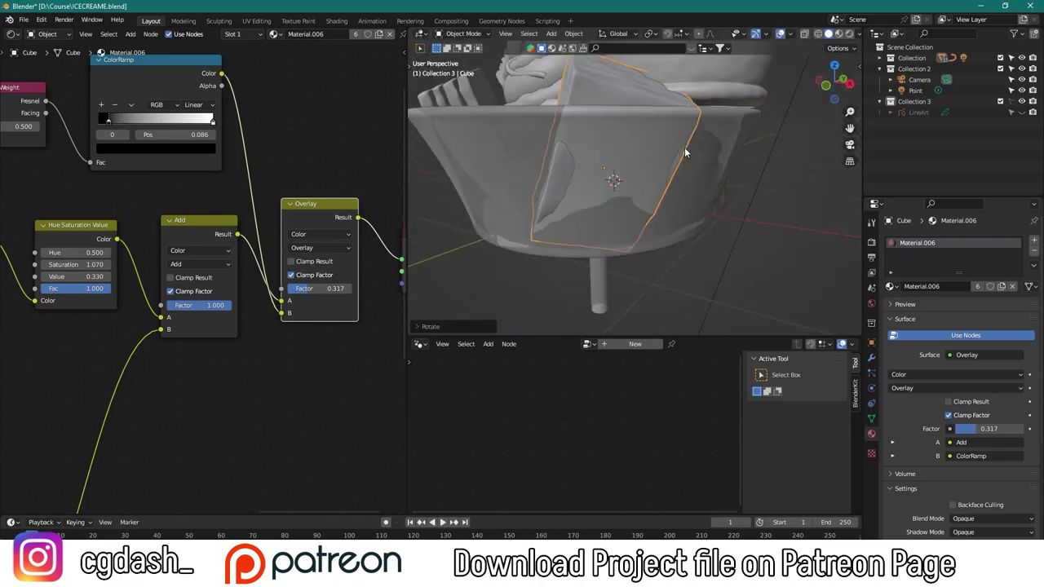
middle_click_drag(753, 204, 687, 228)
key("g")
key("z")
key("z")
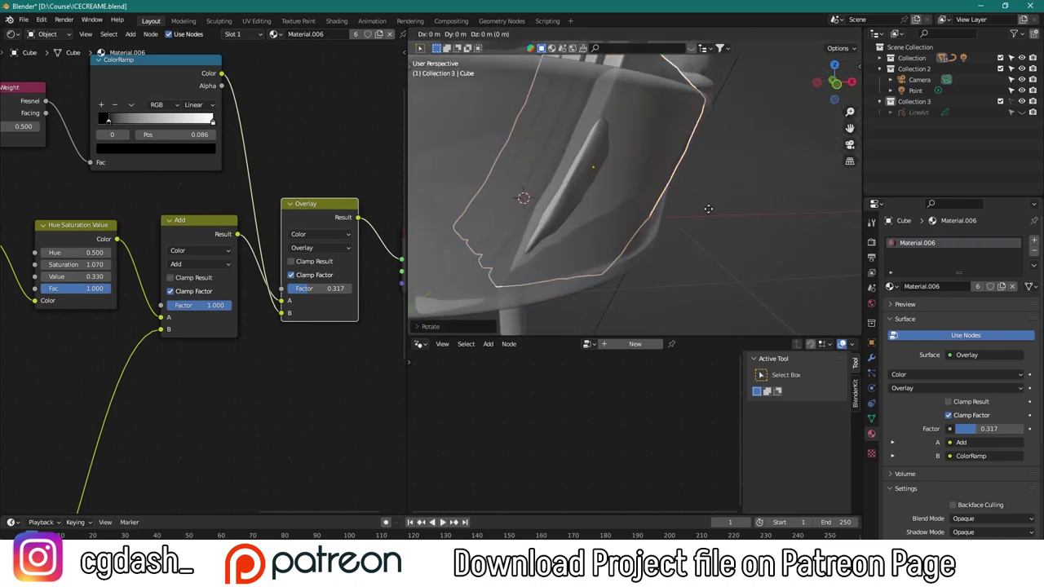
key("y")
key("y")
key("KP_0")
key("z")
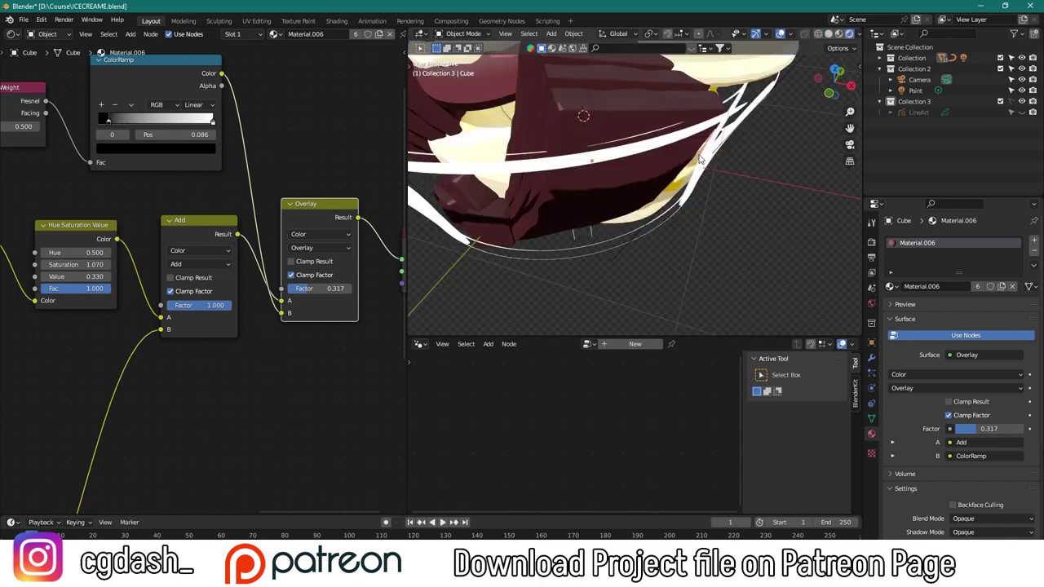
scroll(699, 159, "up", 2)
scroll(699, 160, "up", 1)
scroll(701, 155, "down", 3)
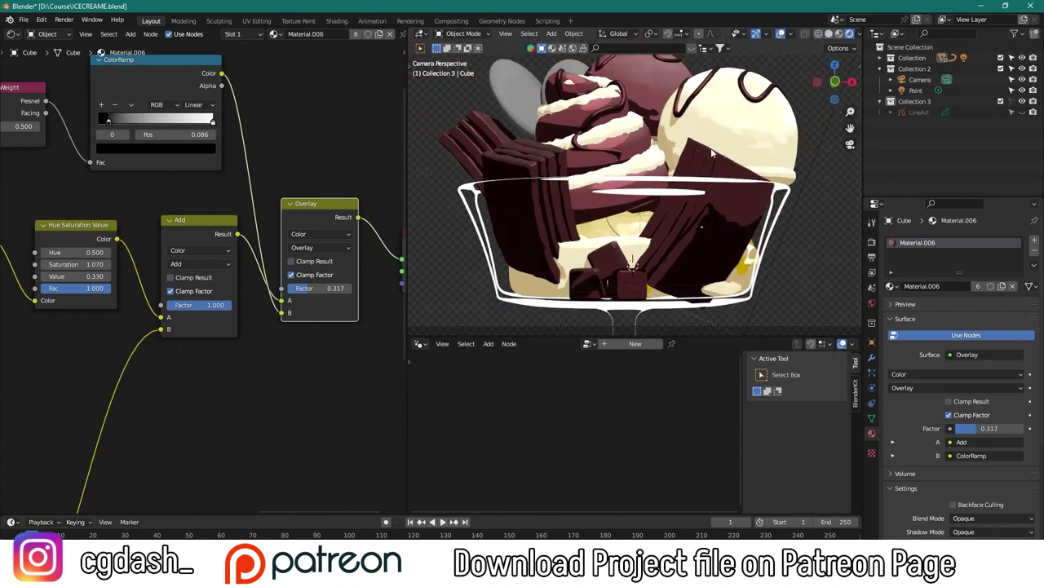
scroll(704, 151, "down", 1)
scroll(706, 148, "down", 2)
scroll(706, 149, "up", 1)
scroll(706, 149, "up", 1)
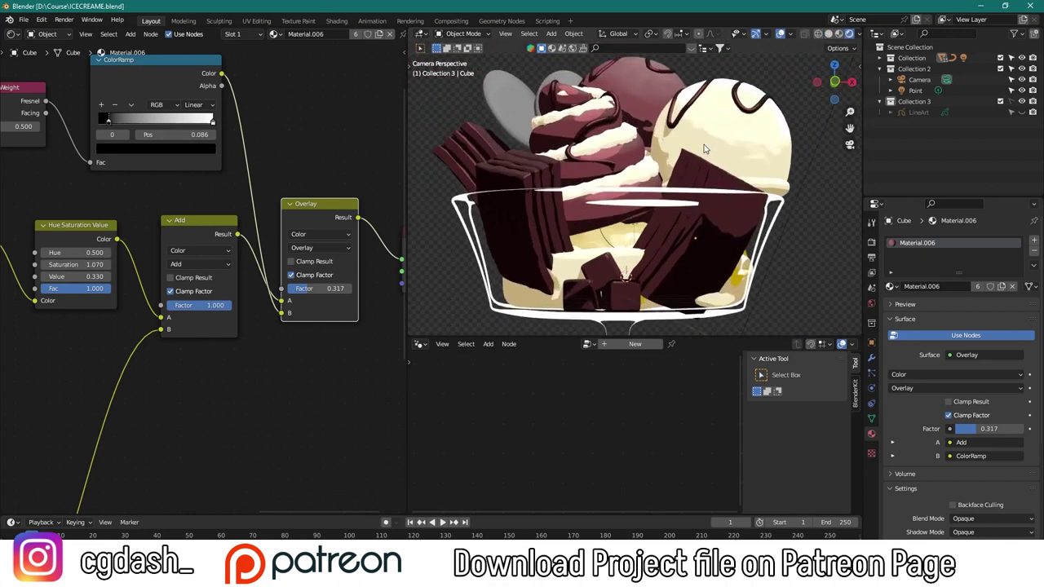
scroll(705, 148, "up", 3)
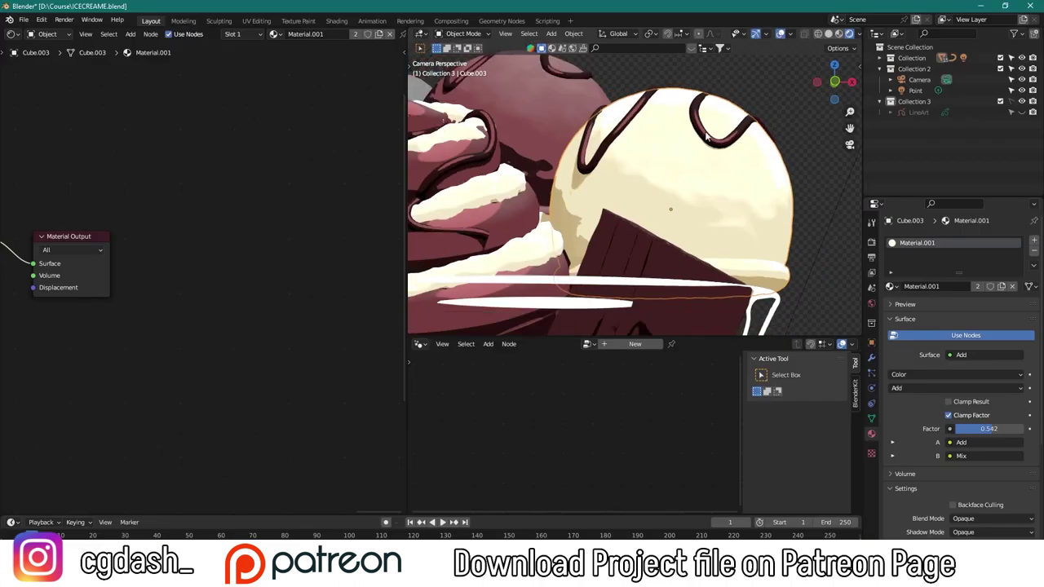
Draw a short chocolate drizzle curve on the vanilla scoop and view it from above the glass
left_click_drag(679, 153, 692, 196)
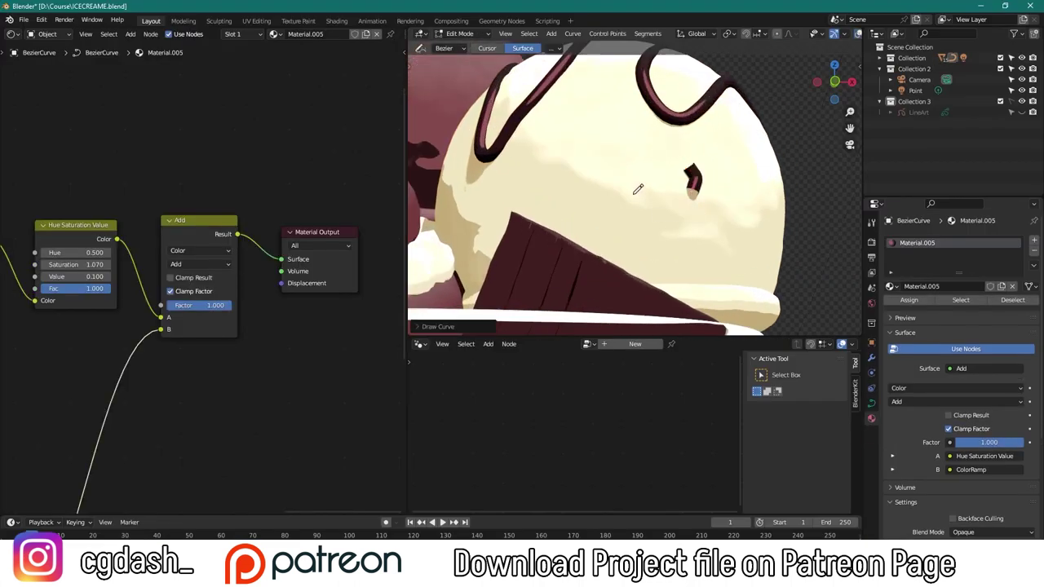
middle_click_drag(638, 189, 643, 176, "shift")
key("KP_0")
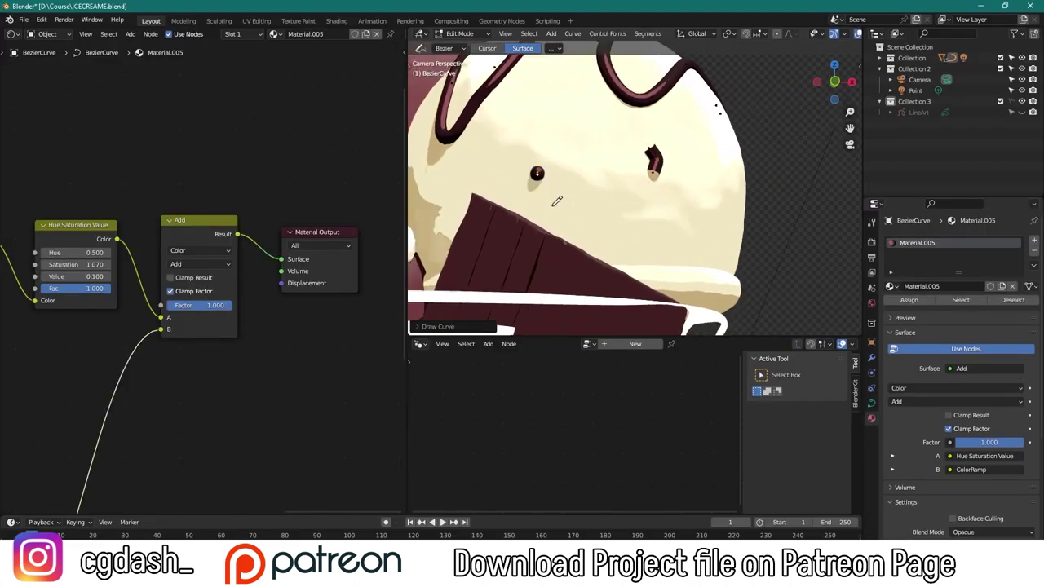
scroll(557, 200, "down", 1)
scroll(557, 201, "down", 1)
scroll(571, 187, "up", 1)
scroll(641, 147, "down", 1)
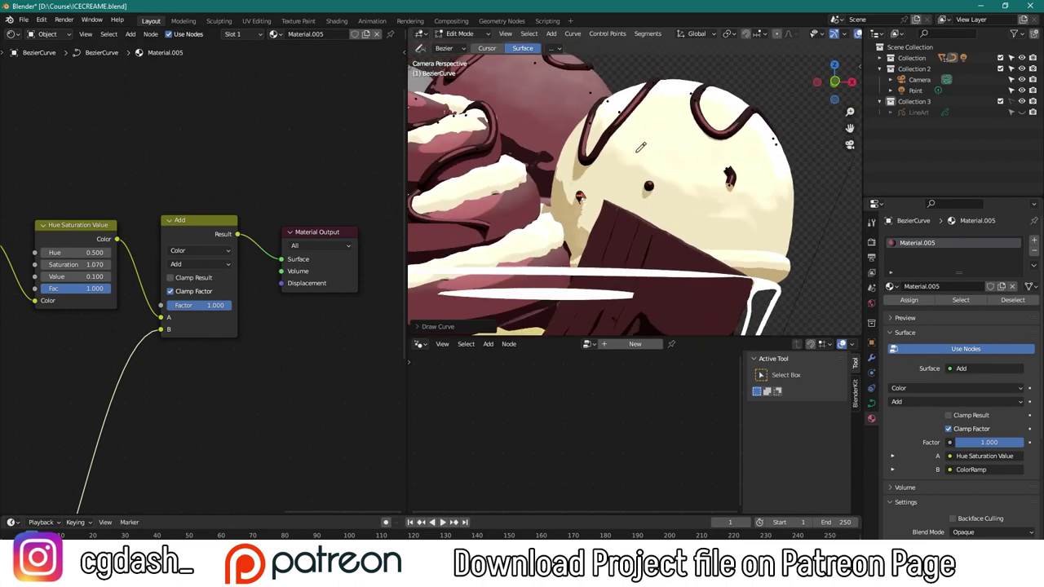
scroll(562, 150, "up", 3)
scroll(613, 179, "down", 2)
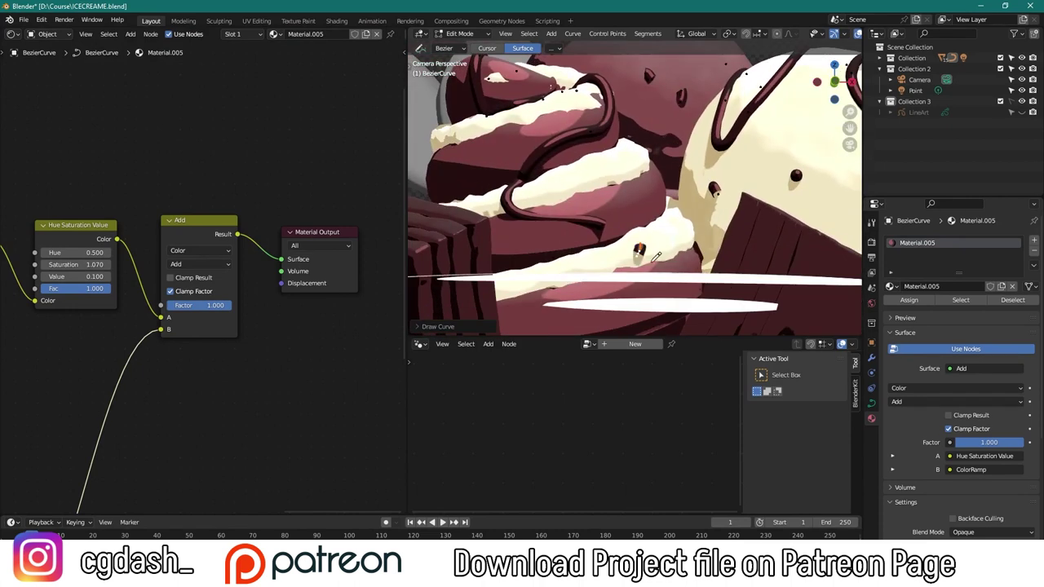
scroll(614, 179, "down", 2)
scroll(672, 172, "up", 1)
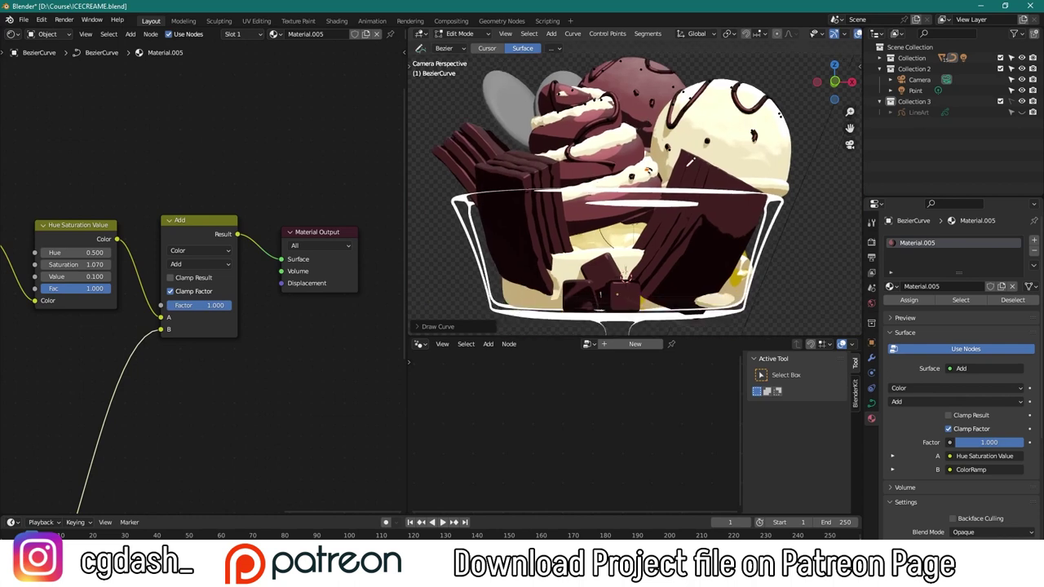
middle_click_drag(672, 172, 693, 122)
scroll(707, 86, "up", 5)
scroll(644, 192, "up", 4)
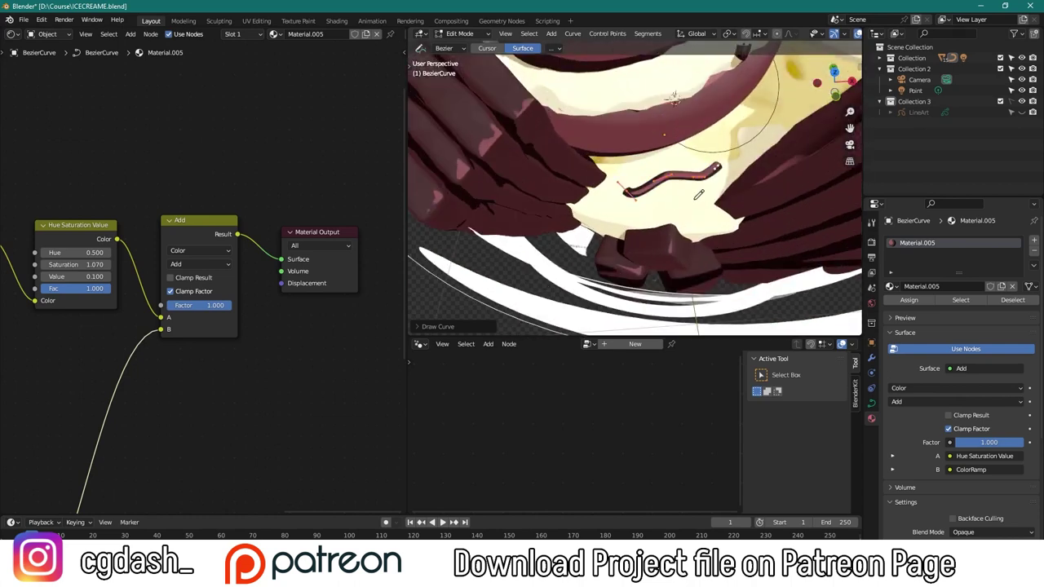
Select the drizzle curve's tip points and shrink their radius to thin the tips
key("KP_0")
key("Tab")
scroll(685, 199, "up", 3)
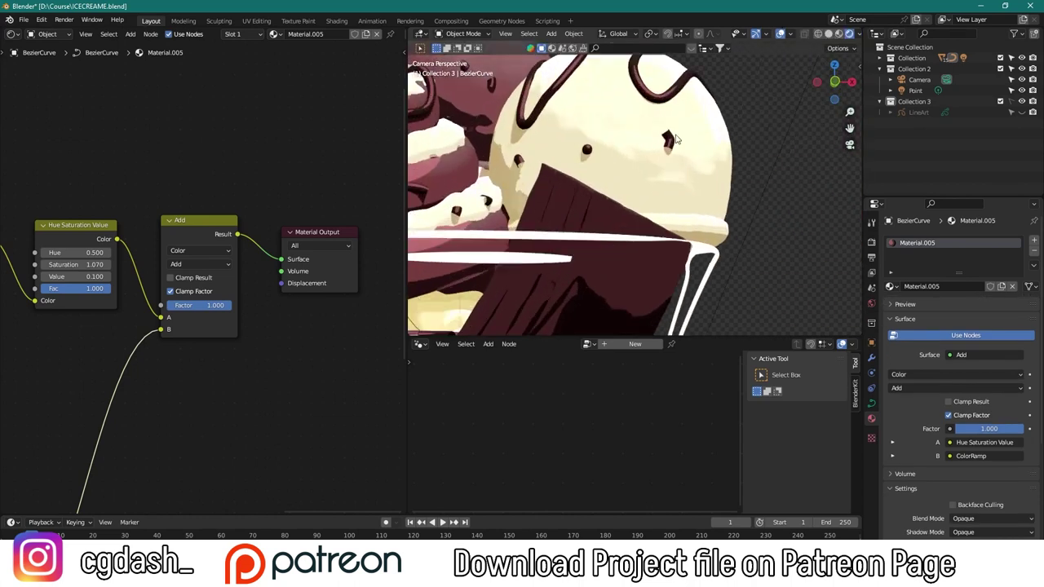
scroll(685, 199, "up", 2)
key("Tab")
scroll(672, 135, "up", 2)
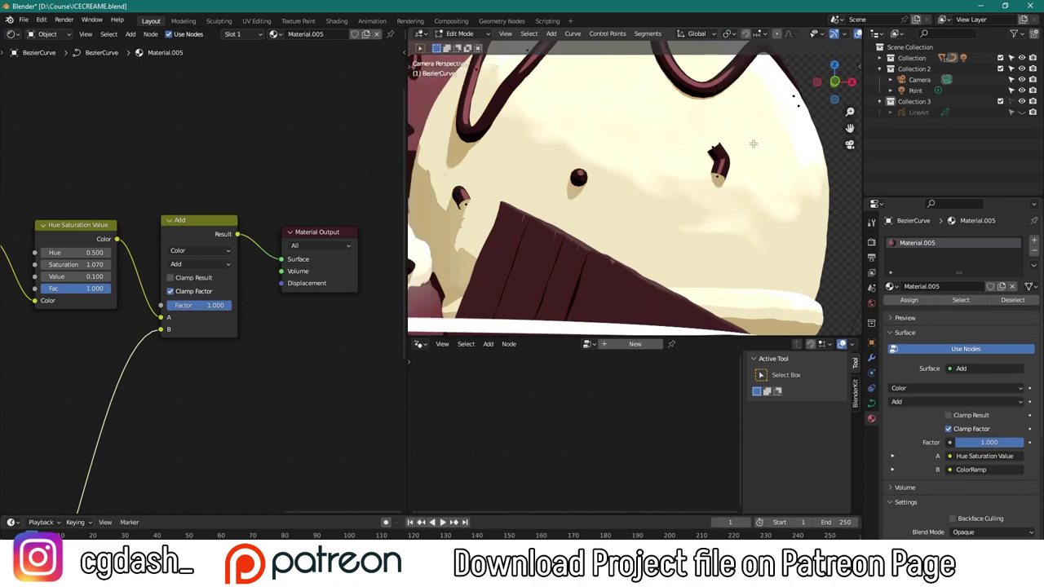
left_click(753, 144)
middle_click_drag(753, 144, 677, 179, "shift")
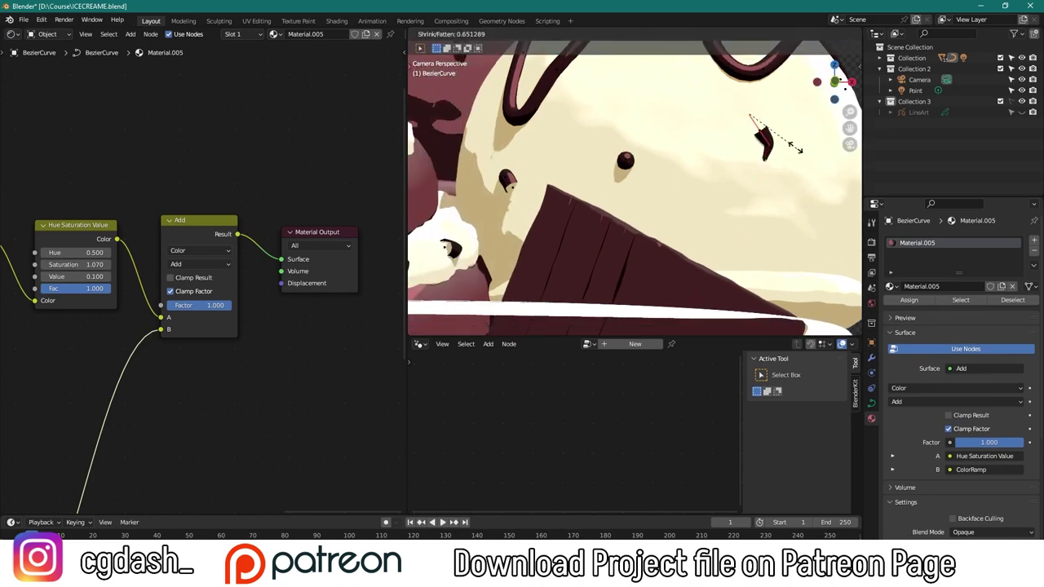
left_click(769, 124)
mouse_move(769, 125)
middle_mouse_down()
mouse_move(636, 215)
mouse_move(625, 201)
mouse_move(650, 184)
middle_mouse_up()
left_click(653, 210)
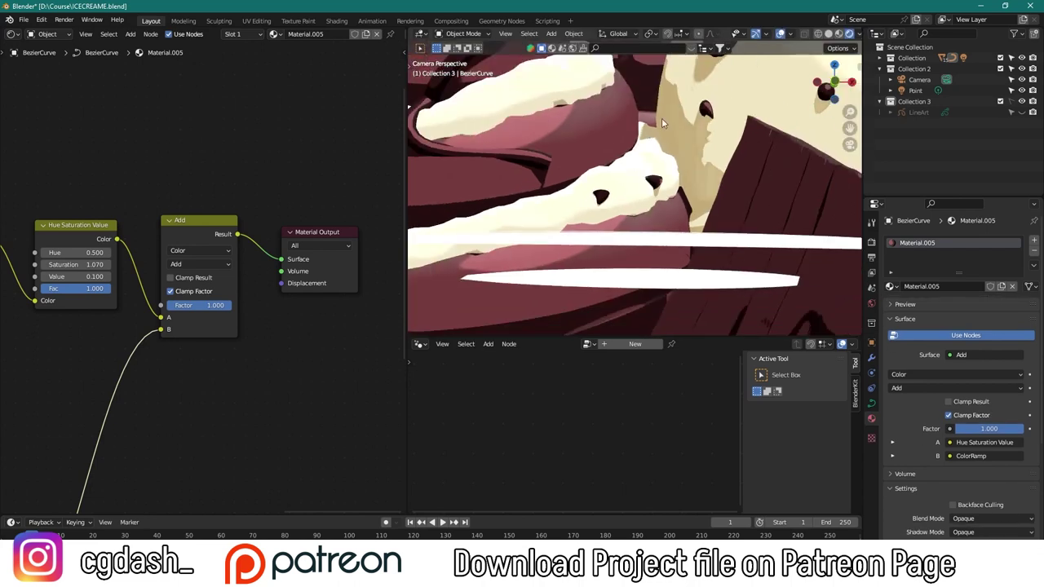
left_click(650, 184)
key("Tab")
Apply Material.001 to another chocolate piece by dragging it onto the object
scroll(691, 163, "down", 5)
scroll(692, 167, "down", 3)
scroll(691, 167, "down", 3)
scroll(717, 159, "up", 1)
scroll(734, 154, "up", 6)
scroll(734, 154, "down", 5)
scroll(722, 149, "down", 1)
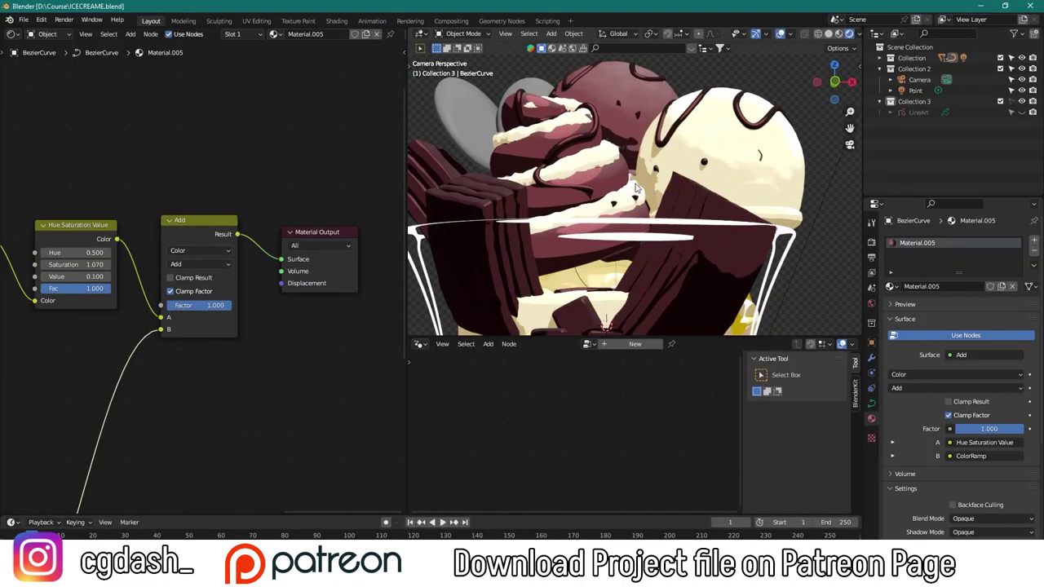
middle_click_drag(630, 183, 726, 237, "shift")
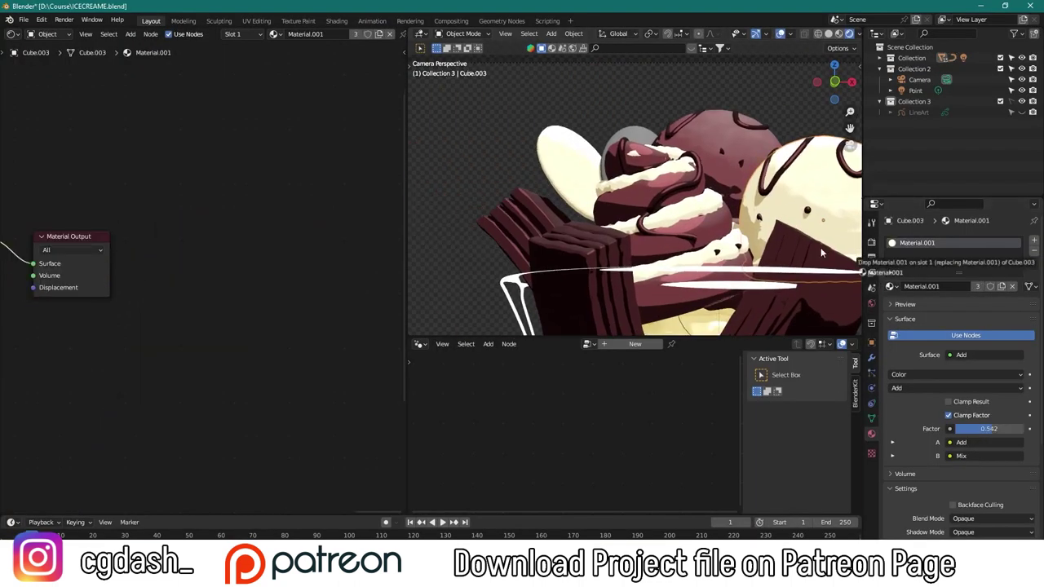
left_click_drag(631, 137, 632, 137)
scroll(701, 138, "down", 4)
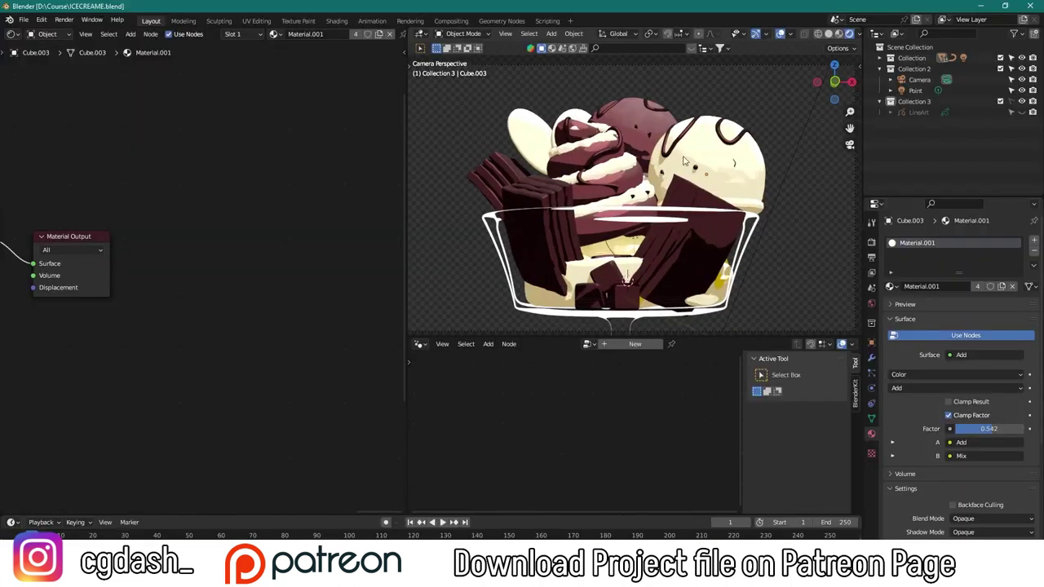
scroll(554, 189, "up", 3)
middle_click_drag(531, 167, 712, 160)
scroll(692, 115, "down", 5)
scroll(657, 239, "up", 3)
Select the glass stem in Edit Mode and assign it to a new second material slot
key("Tab")
left_click_drag(578, 198, 704, 334)
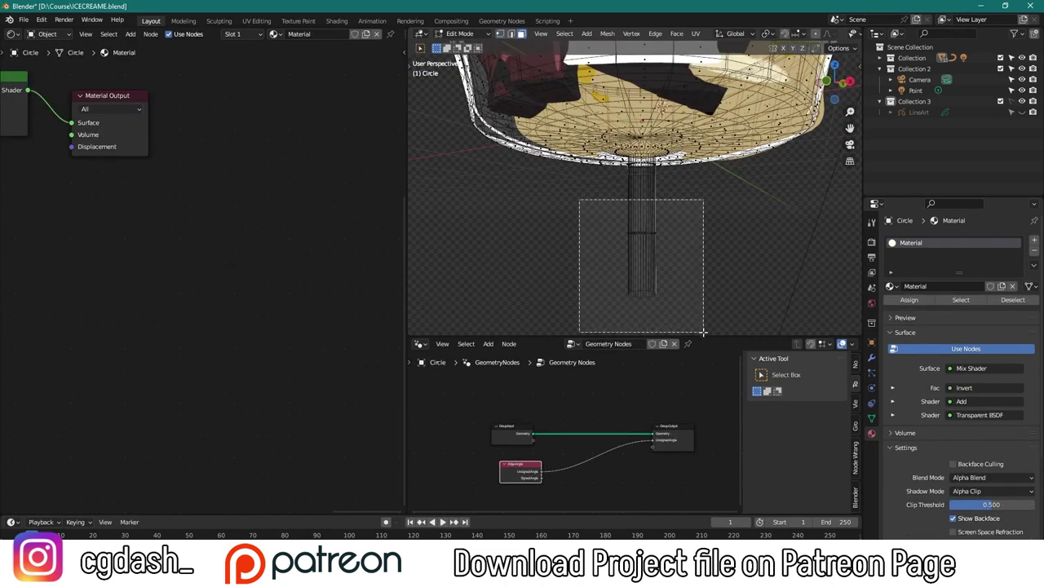
key("ctrl+KP_Add")
scroll(227, 193, "down", 2)
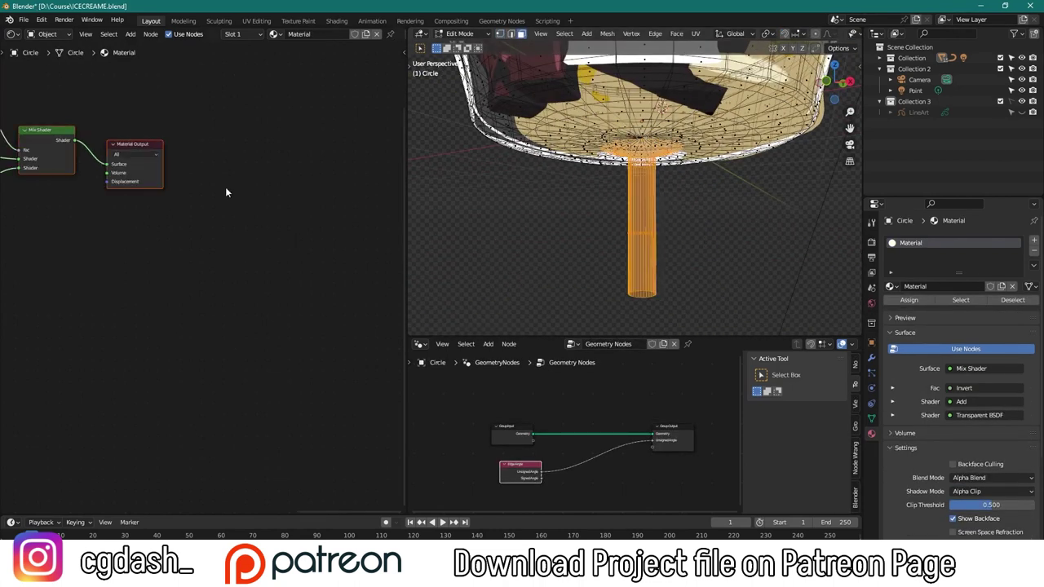
left_click(1034, 243)
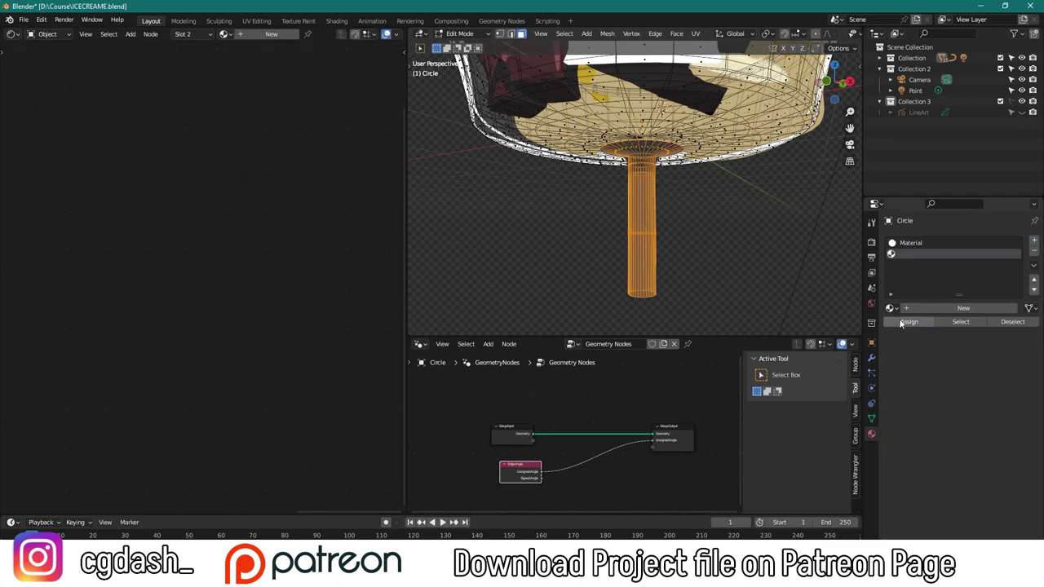
key("Tab")
left_click(890, 307)
left_click(930, 327)
scroll(669, 210, "down", 3)
Make the stem material a single-user copy, Material.008, with Opaque blend mode
key("KP_0")
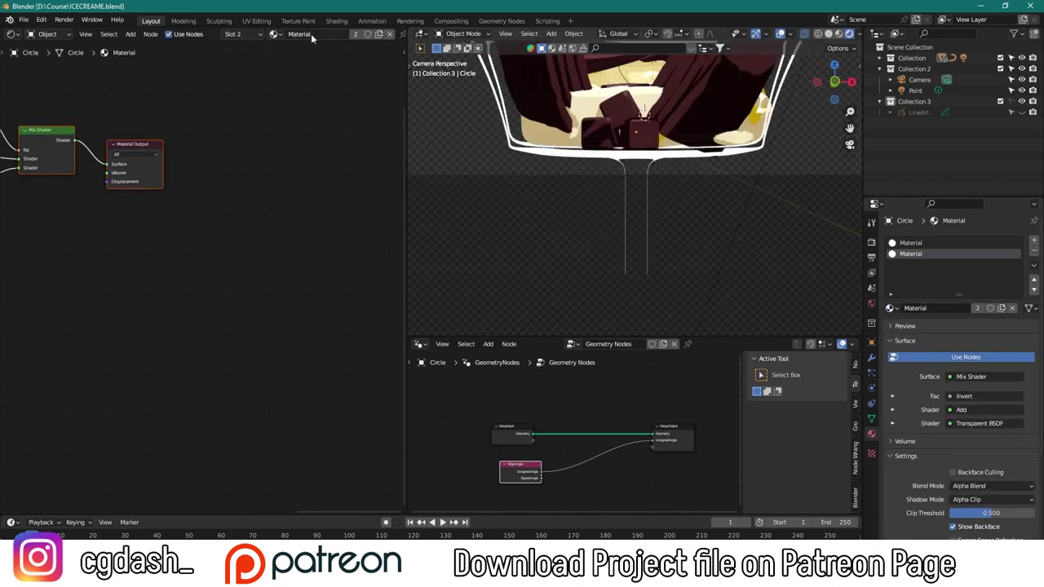
middle_click_drag(36, 176, 267, 234)
scroll(267, 234, "up", 1)
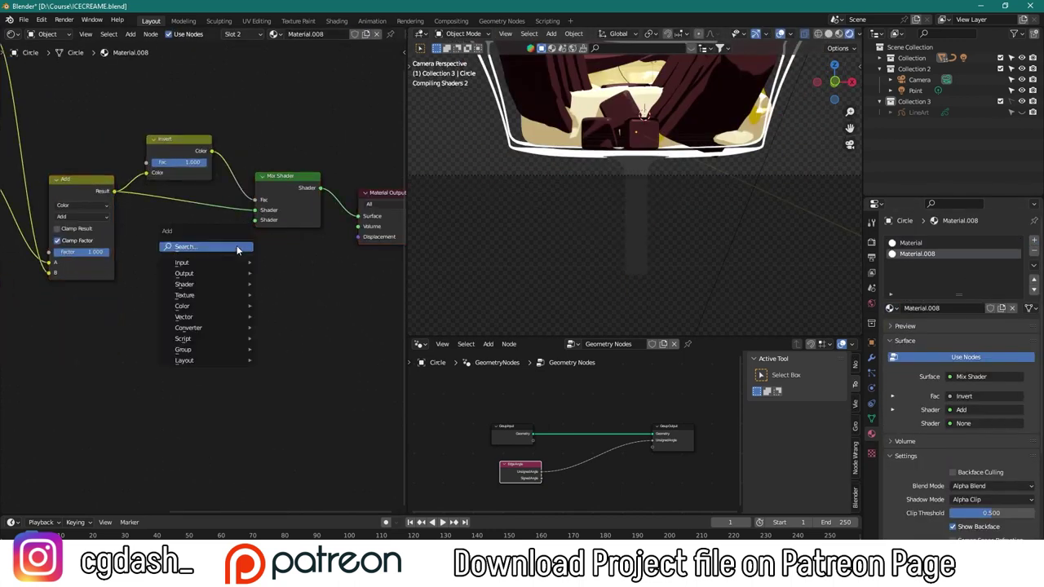
left_click(986, 485)
left_click(979, 477)
Add a Diffuse BSDF node to the stem material and place it at the lower left
key("shift+a")
type("d")
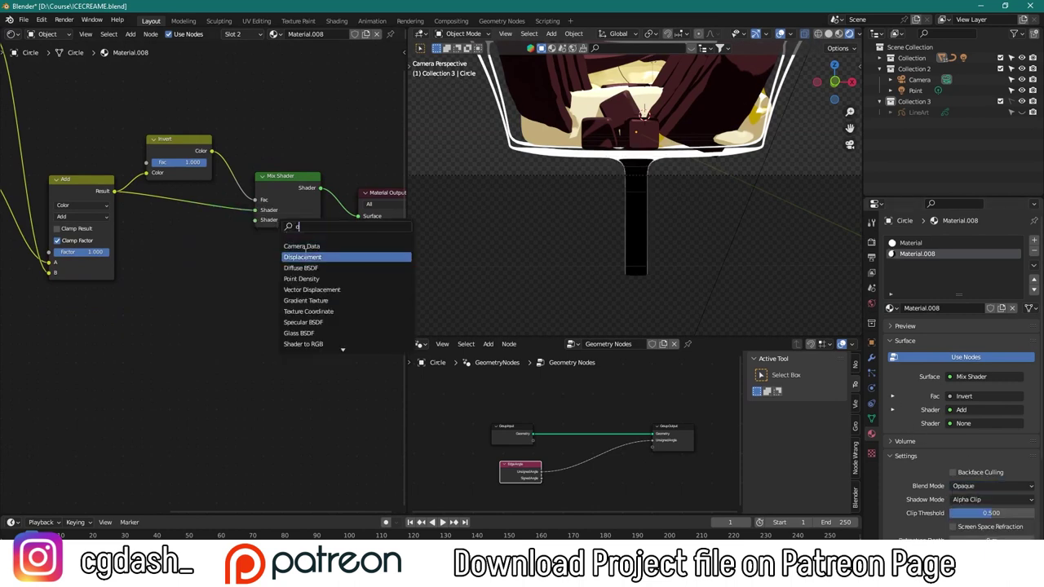
left_click(310, 263)
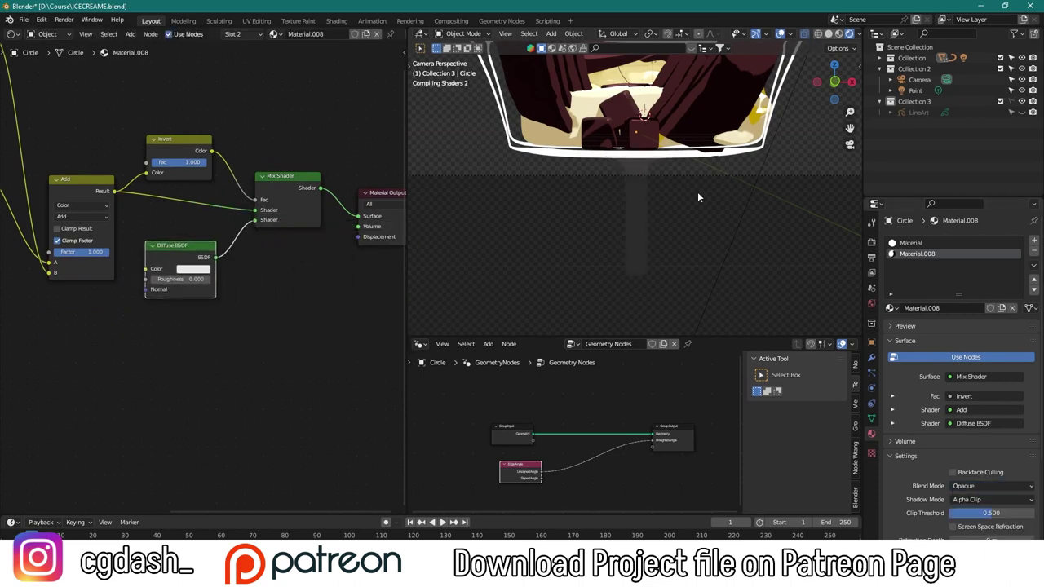
scroll(697, 197, "up", 3)
key("g")
left_click(58, 421)
Route the Diffuse BSDF through Shader to RGB and a ColorRamp (stop 0.064) into the Mix Shader
key("shift+a")
type("s")
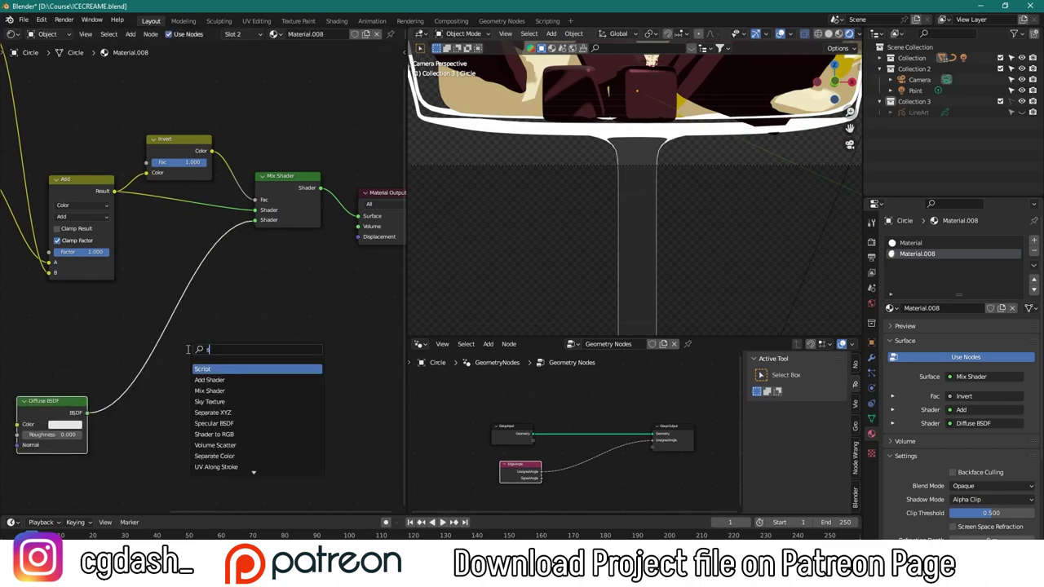
left_click(213, 391)
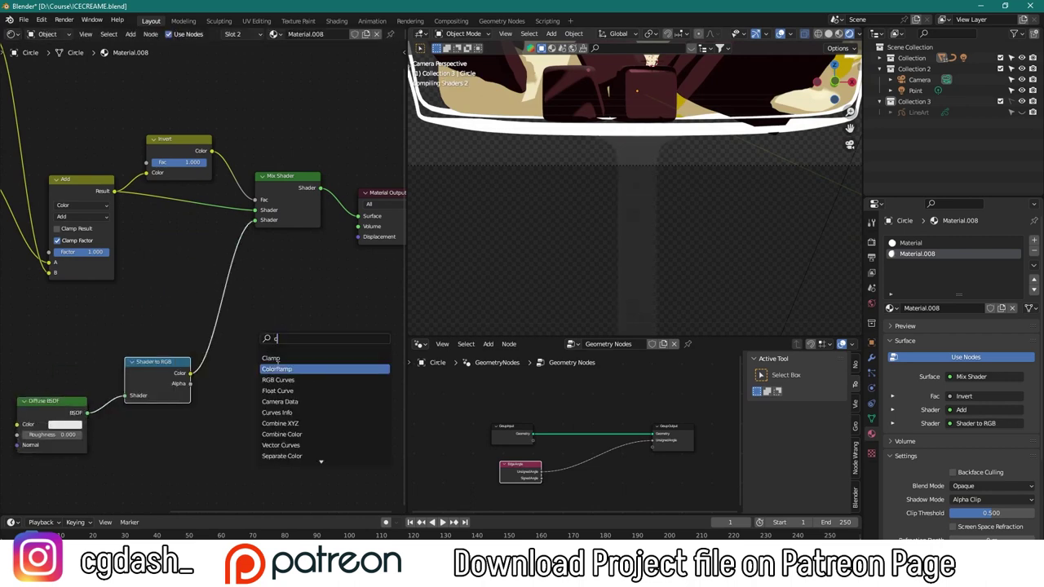
left_click(274, 369)
left_click(314, 359)
scroll(302, 343, "up", 2)
scroll(295, 336, "up", 2)
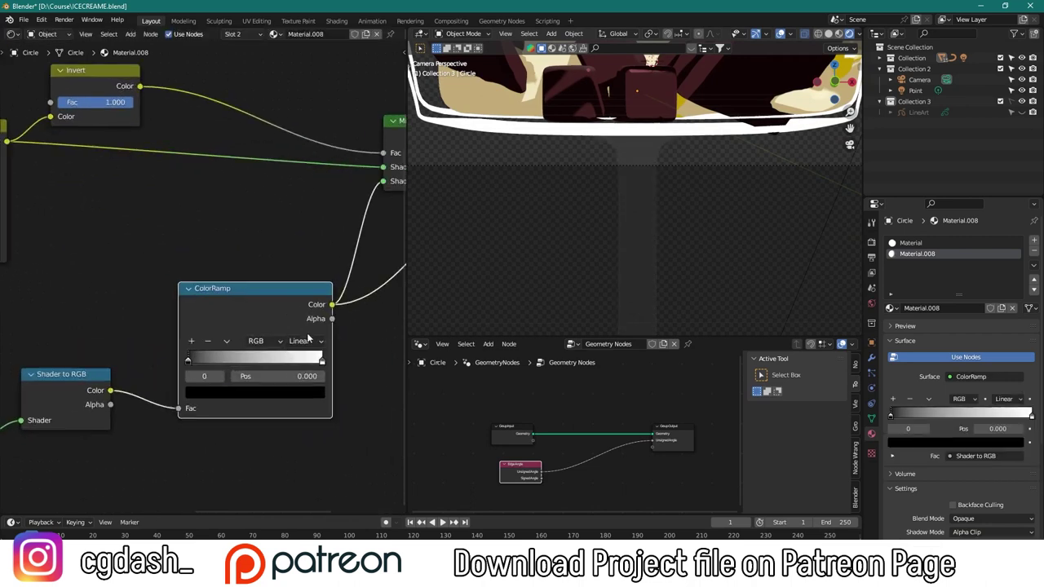
left_click_drag(318, 360, 196, 360)
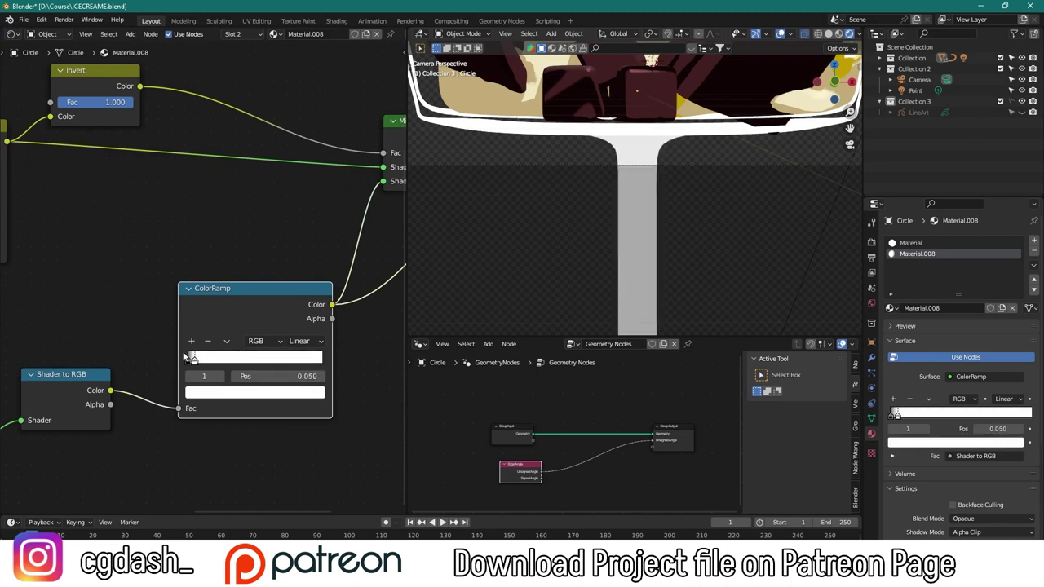
middle_click_drag(226, 318, 155, 412)
left_click(349, 230, "ctrl+shift")
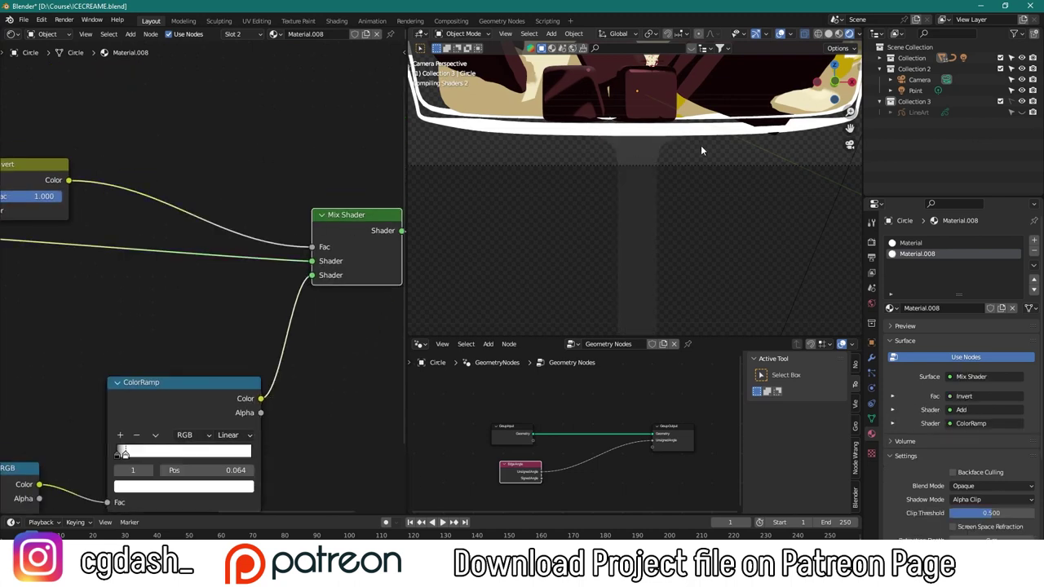
Select the glass bowl Circle.002 and start moving it along Z
scroll(701, 145, "down", 4)
scroll(711, 195, "up", 2)
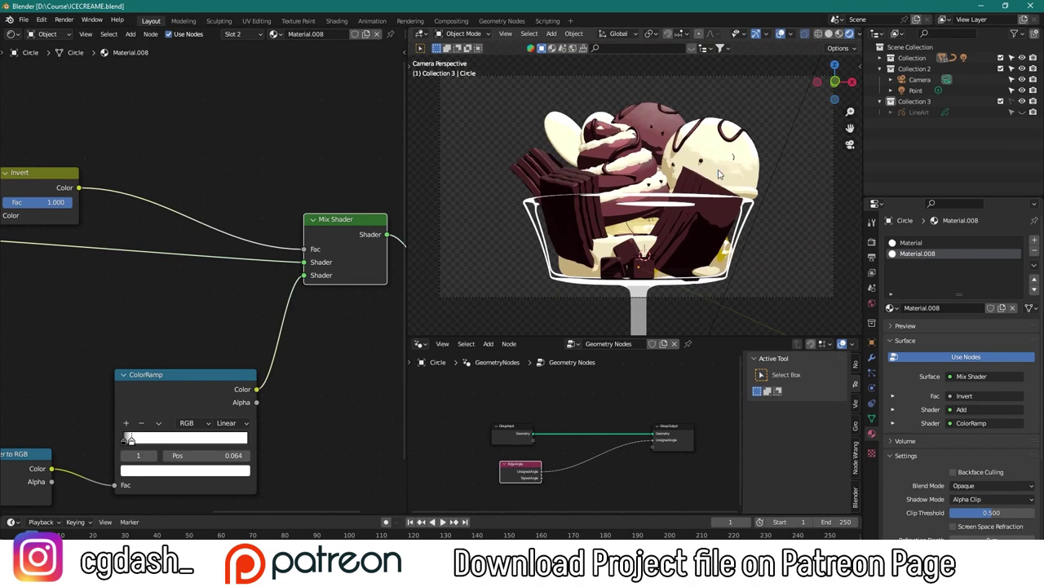
left_click(598, 138)
key("g")
key("z")
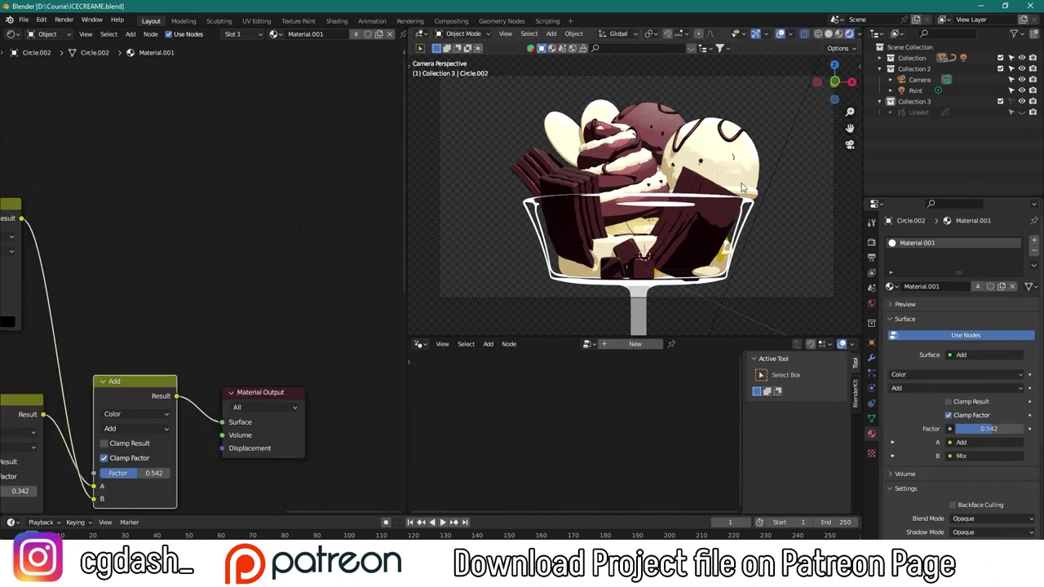
Check the reference image, then move the new Plane.002 into Collection 2
middle_click_drag(773, 148, 767, 159, "shift")
key("alt+Tab")
key("alt+Tab")
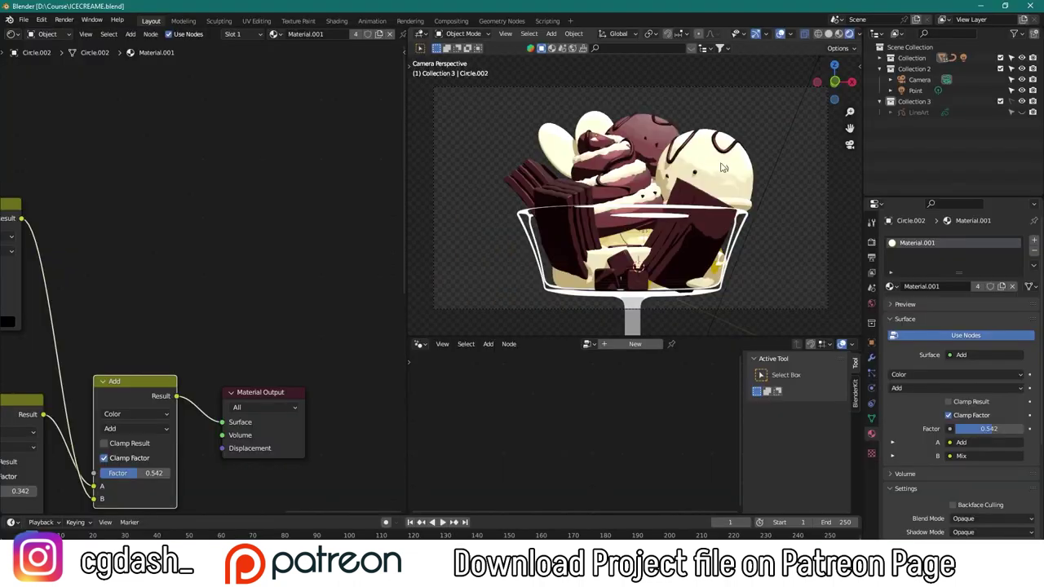
key("KP_0")
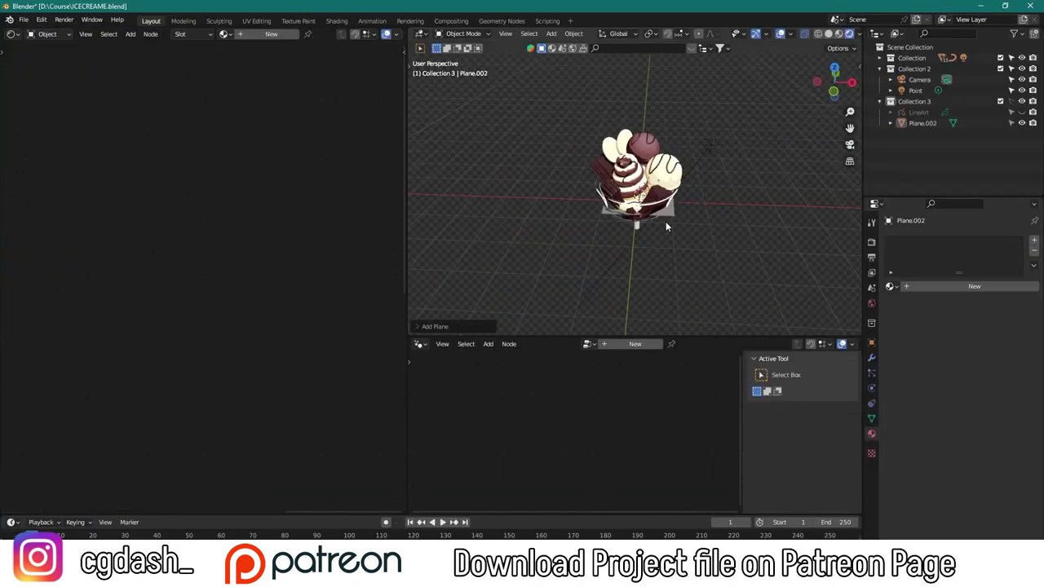
left_click(667, 225)
left_click_drag(920, 123, 909, 70)
Stand Plane.002 upright with a 90° rotation and scale it up behind the dessert
left_click(918, 92)
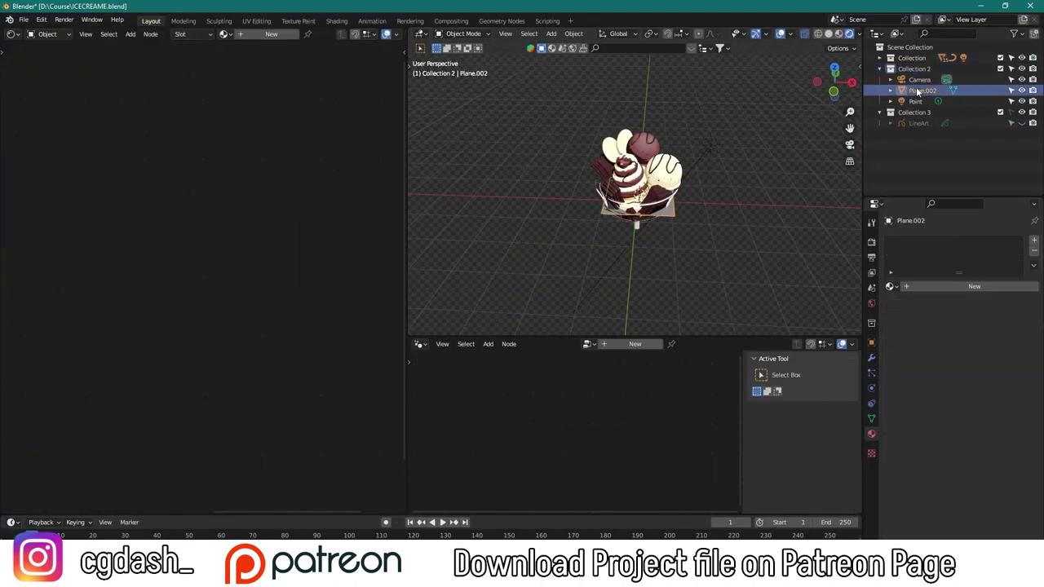
key("g")
key("y")
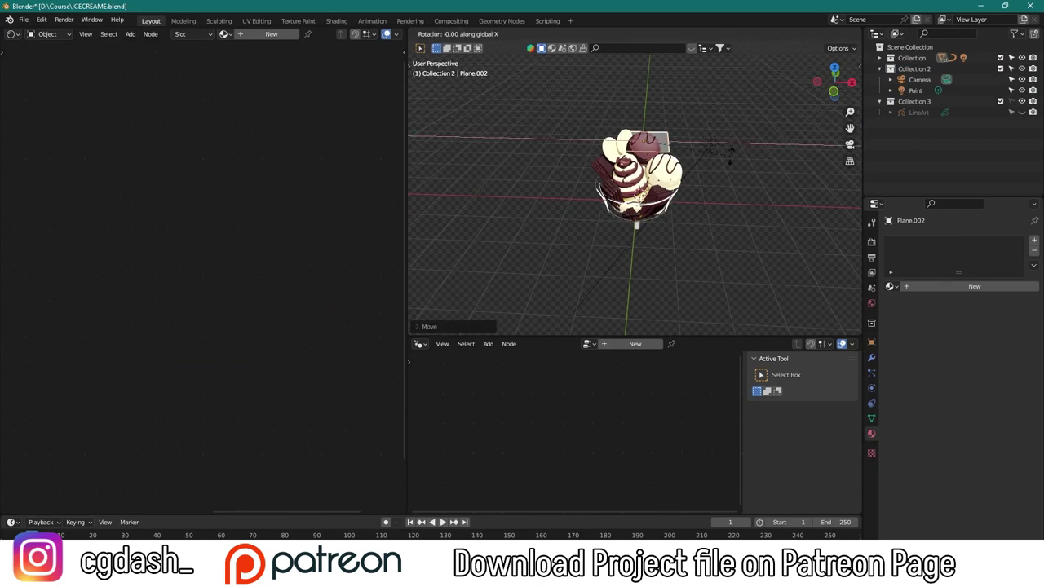
type("90")
key("Return")
key("s")
key("Return")
key("KP_0")
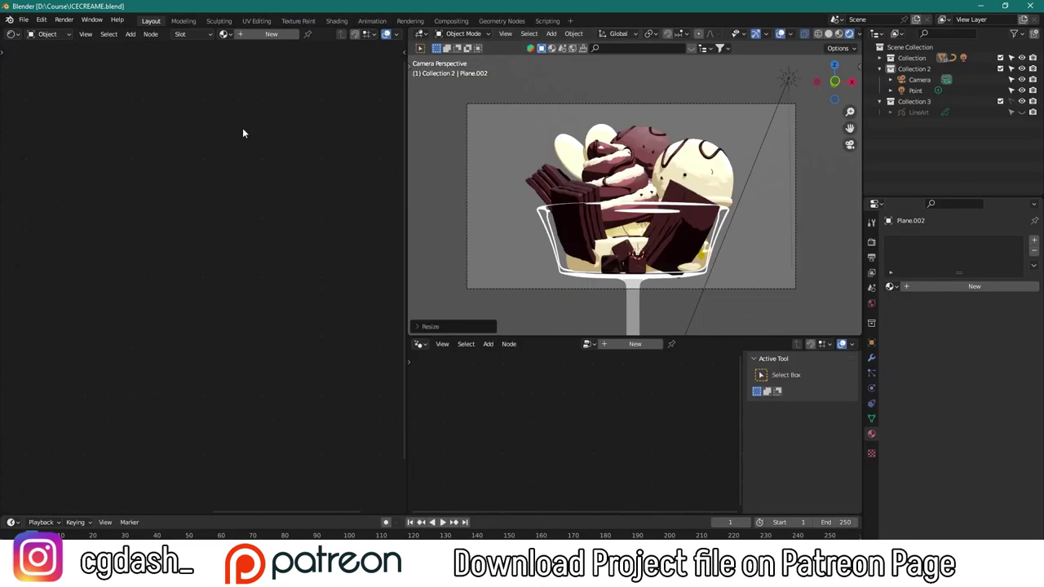
Create Material.009 for the backdrop, replacing the Principled BSDF with an RGB node on the surface
left_click(270, 33)
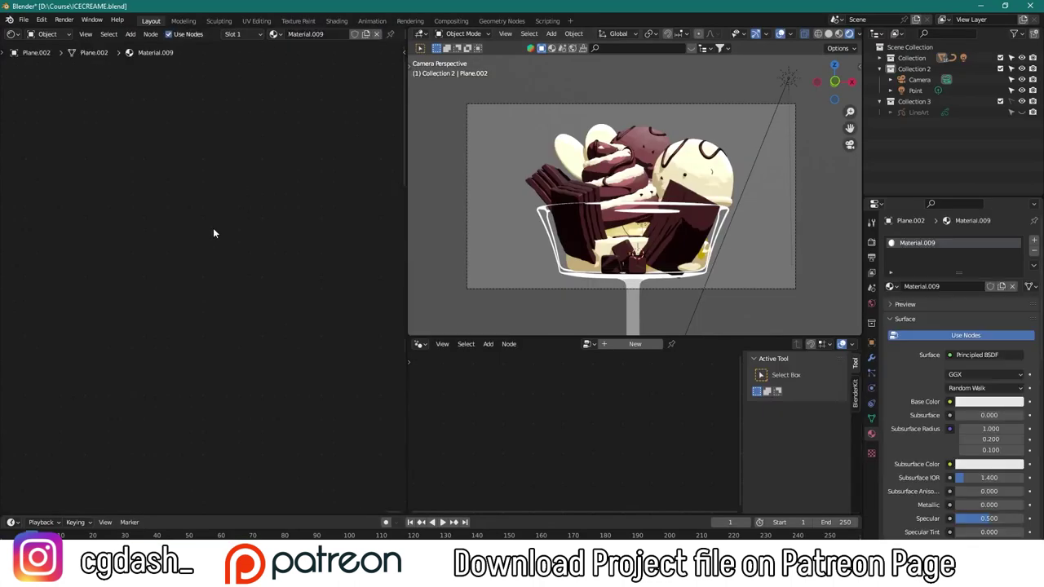
key("Home")
left_click(176, 154)
key("x")
key("shift+a")
type("rgb")
key("Return")
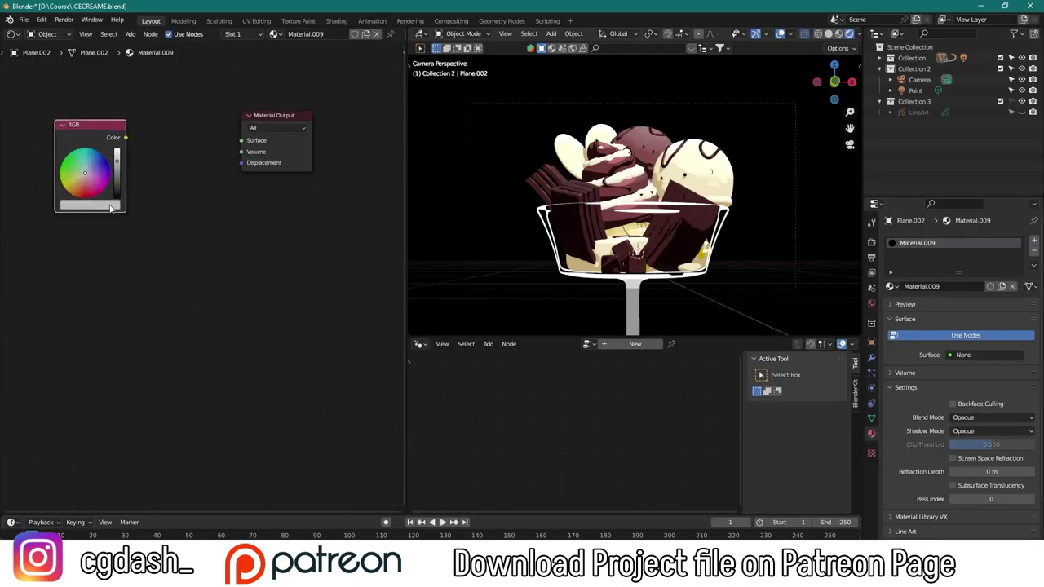
left_click(89, 204)
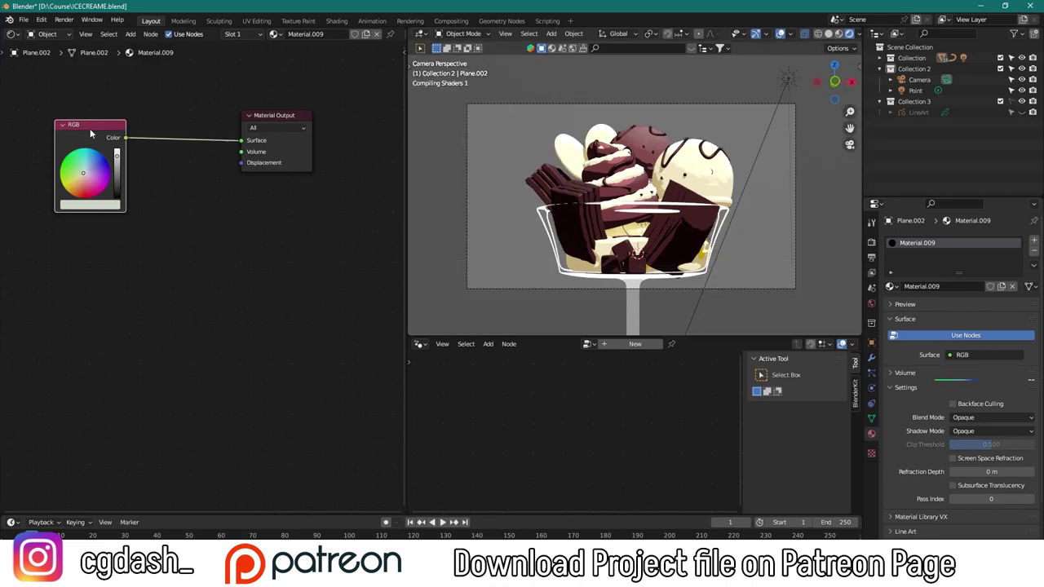
Add a Gradient Texture with Mapping rotated 90° on Z and shifted along X
left_click_drag(89, 125, 84, 141)
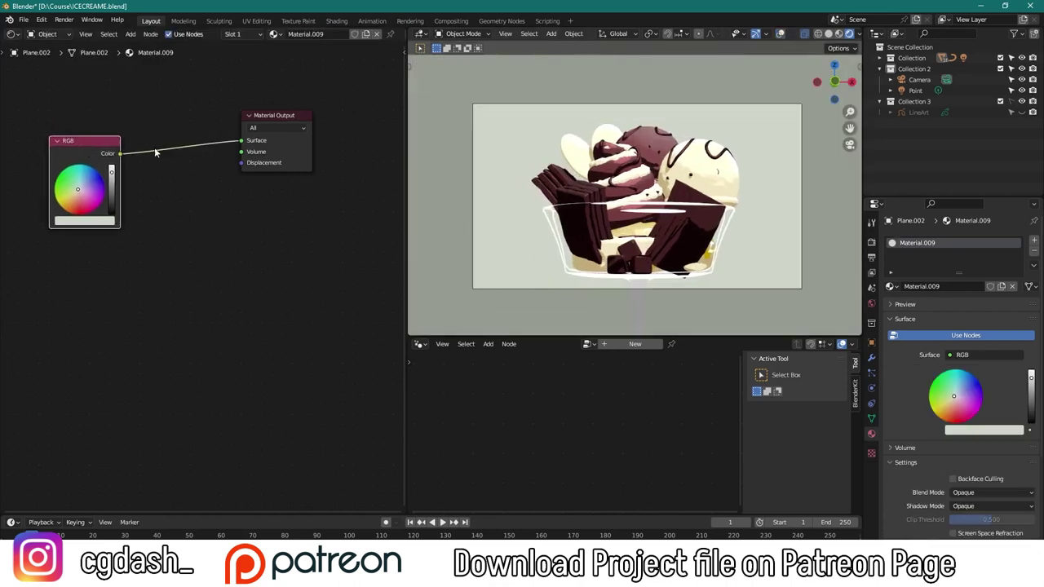
scroll(155, 153, "down", 1)
key("shift+a")
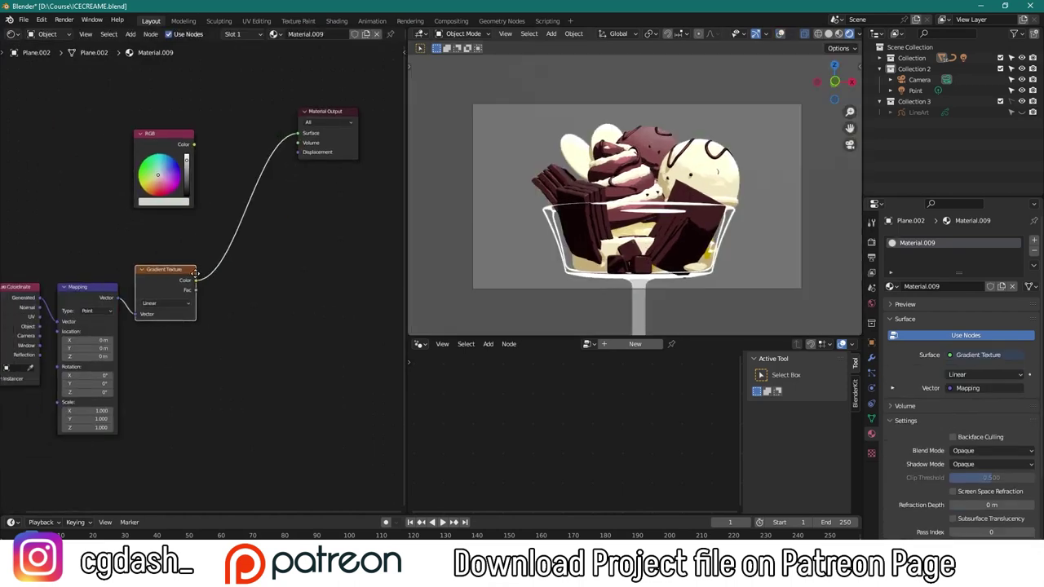
left_click_drag(95, 399, 188, 399)
middle_click_drag(636, 274, 558, 280)
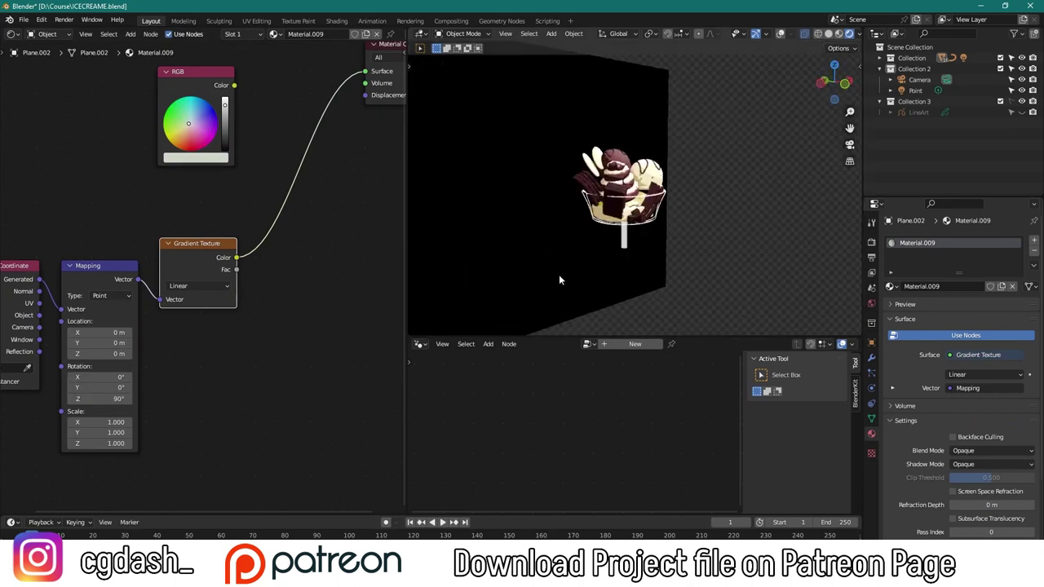
mouse_move(98, 332)
left_mouse_down()
mouse_move(130, 332)
mouse_move(103, 332)
left_mouse_up()
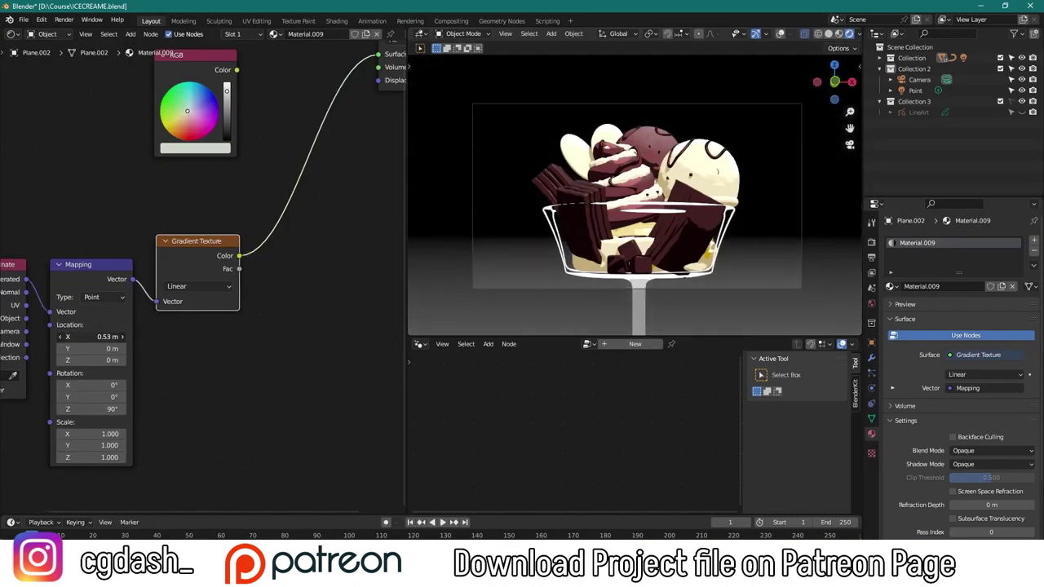
Insert an Invert node after the gradient and fine-tune the X offset to 1.23 m
key("shift+a")
left_click(294, 305)
left_click(236, 266)
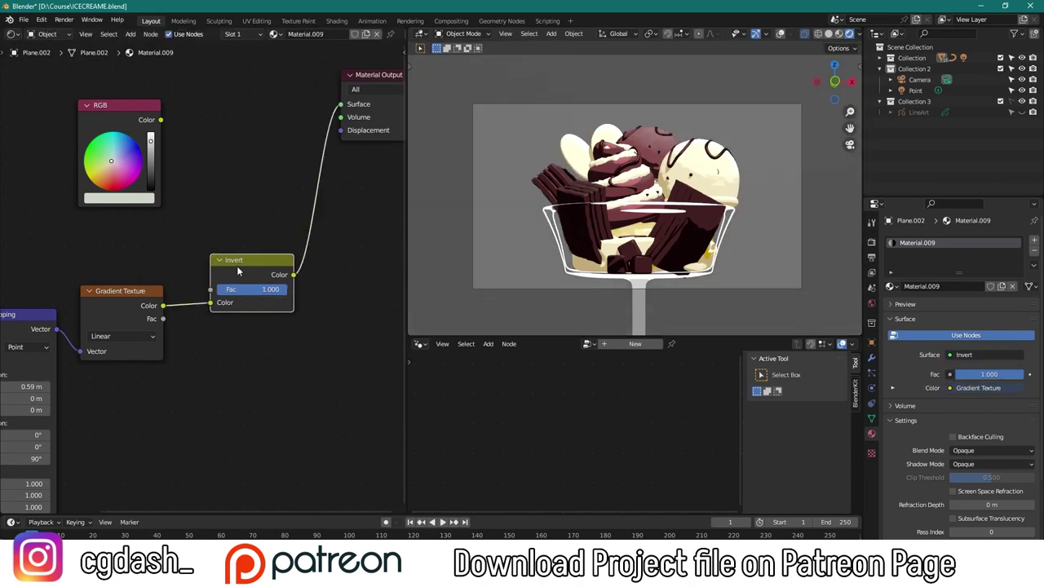
middle_click_drag(620, 195, 716, 177)
middle_click_drag(163, 383, 272, 314)
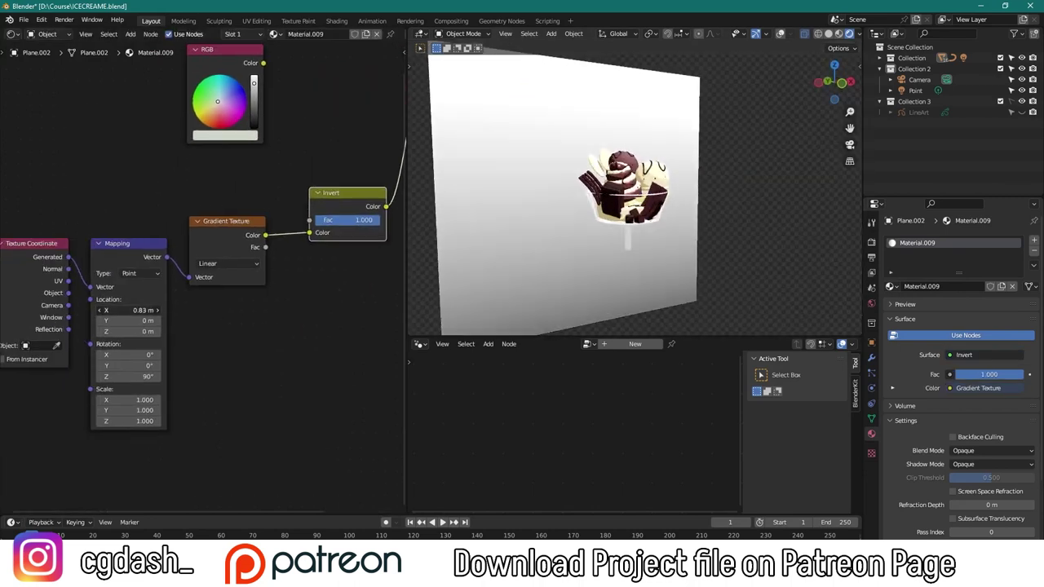
left_click_drag(130, 310, 159, 310)
key("KP_0")
middle_click_drag(298, 172, 175, 266)
scroll(175, 266, "down", 1)
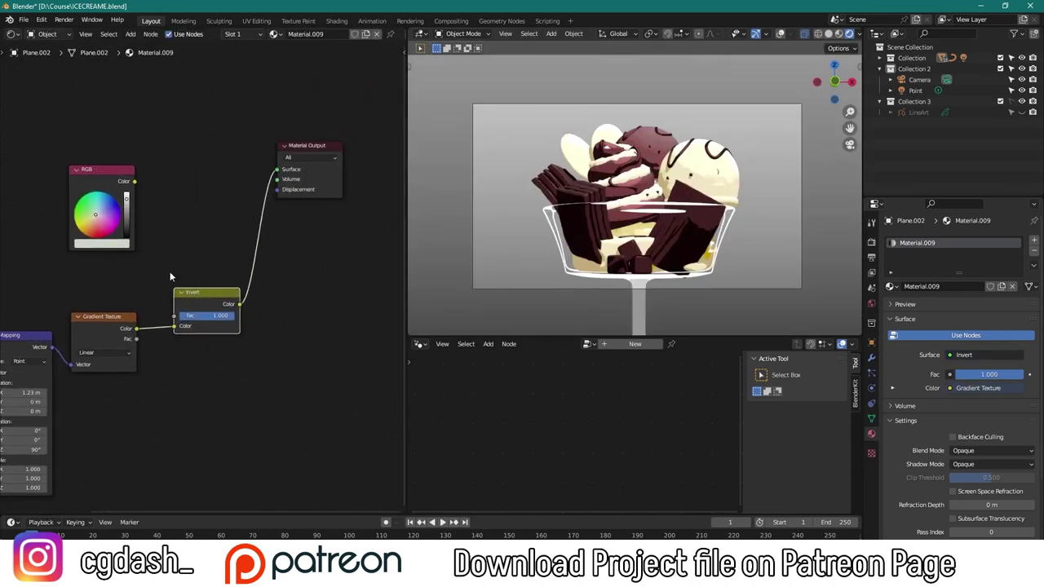
Combine the RGB colour and inverted gradient in an Overlay Mix node feeding the output
left_click_drag(142, 173, 284, 162)
key("shift+a")
left_click(349, 240)
left_click(320, 245)
left_click(327, 258)
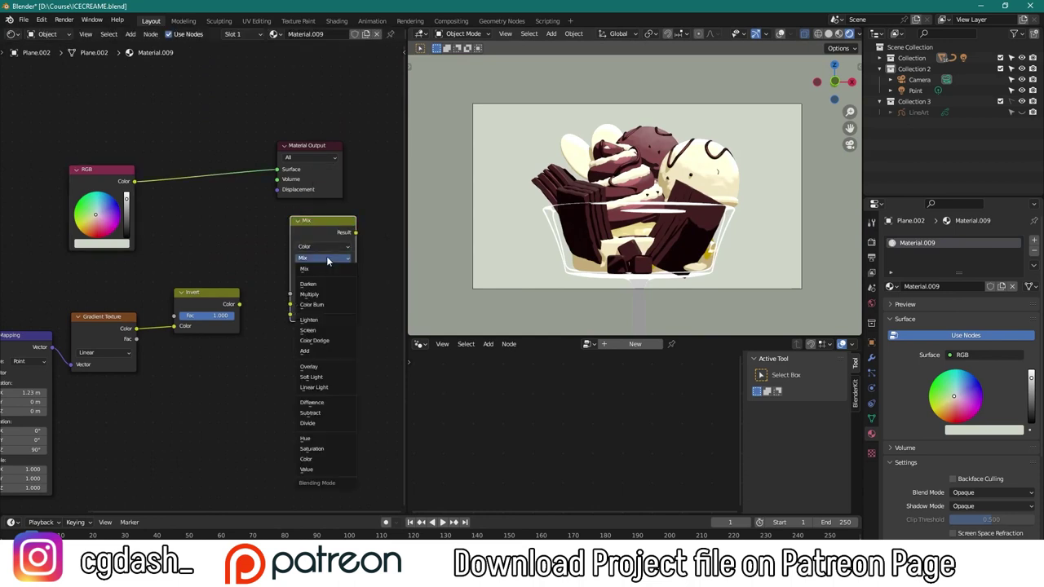
left_click(308, 366)
left_click_drag(303, 232, 267, 156)
left_click_drag(239, 303, 236, 233)
Tidy the node layout and set the Overlay mix factor to 0.55
scroll(68, 287, "down", 2)
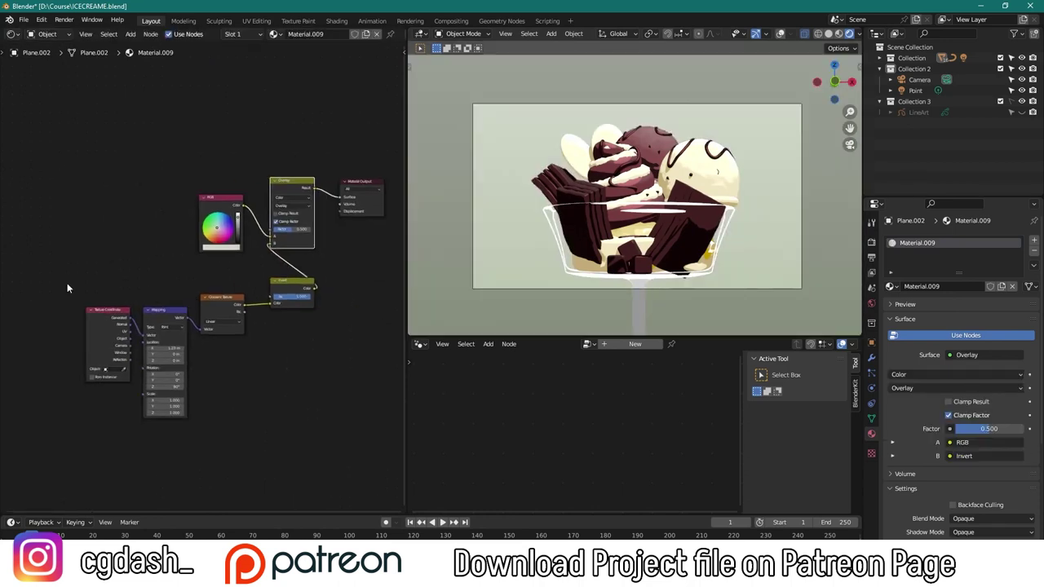
left_click_drag(163, 343, 94, 343)
scroll(595, 258, "up", 1)
scroll(277, 242, "up", 1)
scroll(277, 242, "up", 1)
left_click_drag(296, 236, 325, 236)
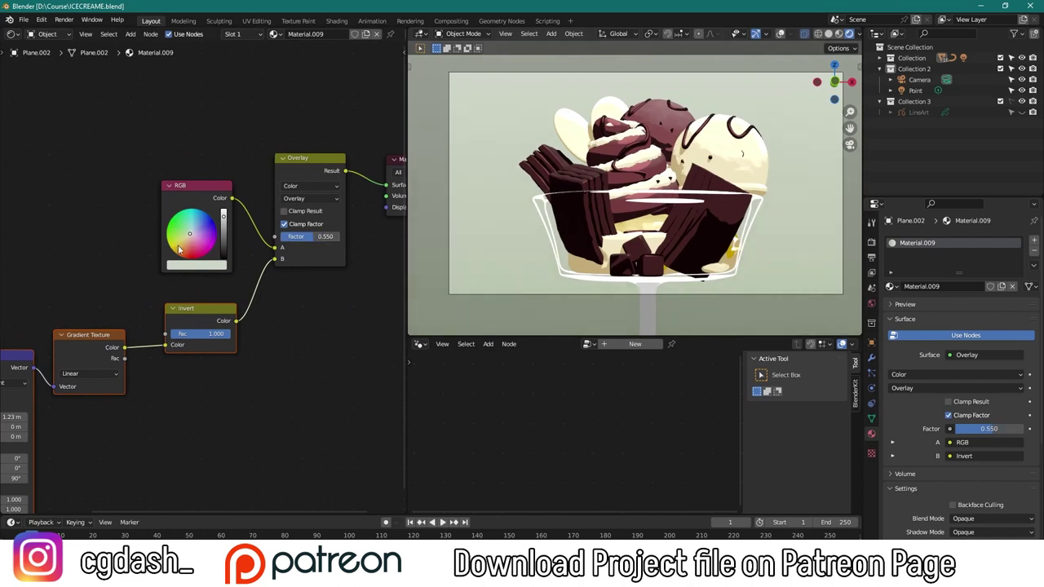
scroll(222, 227, "down", 2)
Add a Layer Weight node and preview it on the backdrop surface
key("shift+a")
type("lay")
key("Return")
left_click(142, 128)
left_click(142, 128, "ctrl+shift")
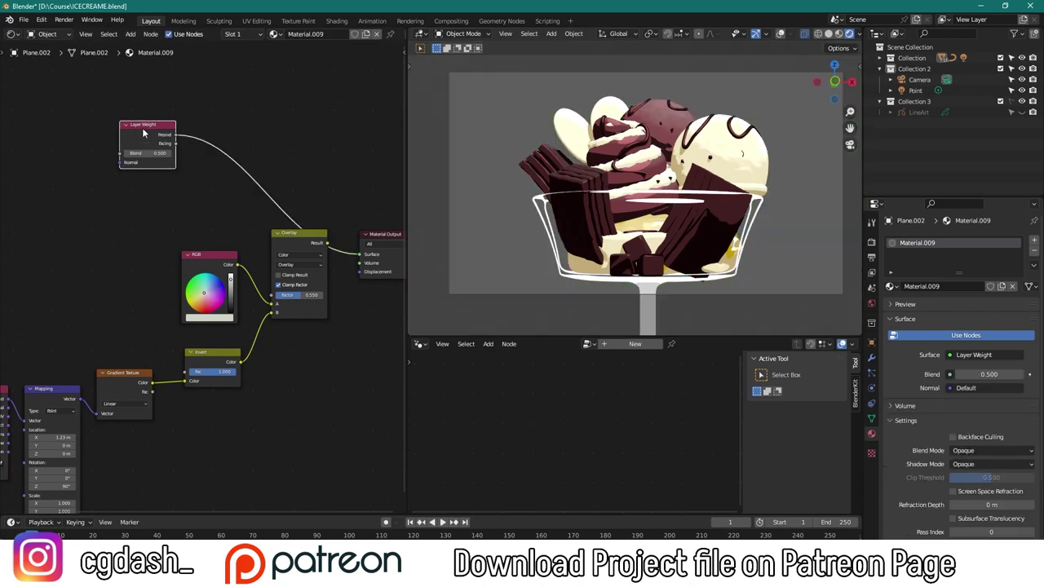
Add a ColorRamp after the Layer Weight node and slide its white and black stops inward
key("shift+a")
type("color ramp")
key("Return")
left_click(247, 120)
scroll(267, 173, "up", 1)
mouse_move(266, 173)
left_mouse_down()
mouse_move(173, 166)
mouse_move(185, 170)
left_mouse_up()
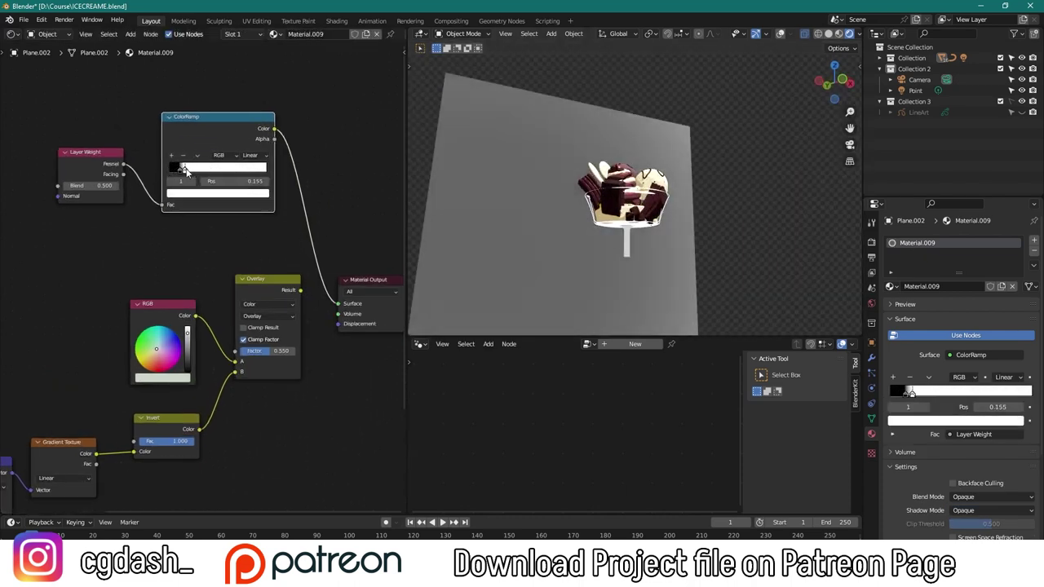
scroll(185, 169, "up", 2)
left_click_drag(174, 131, 169, 129)
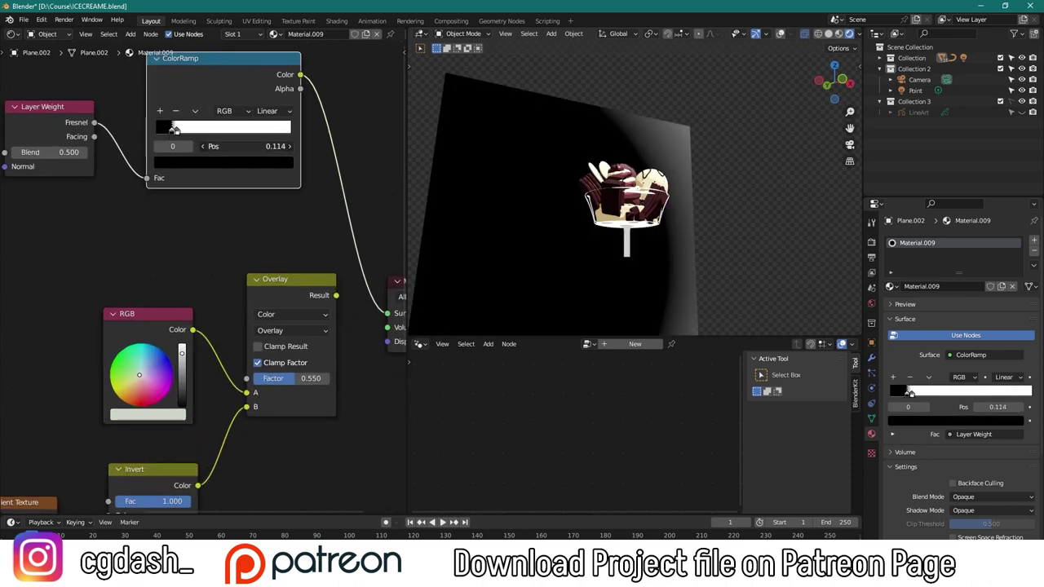
left_click_drag(174, 129, 174, 129)
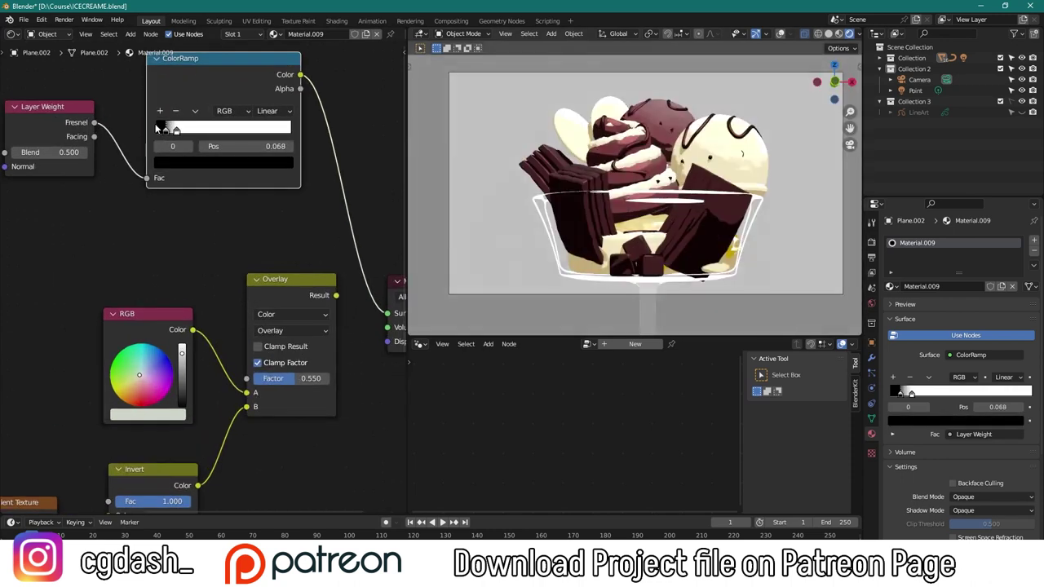
Preview the Layer Weight and ramp outputs while tightening the black stop to 0.023
left_click(174, 128)
left_click(103, 136, "ctrl+shift")
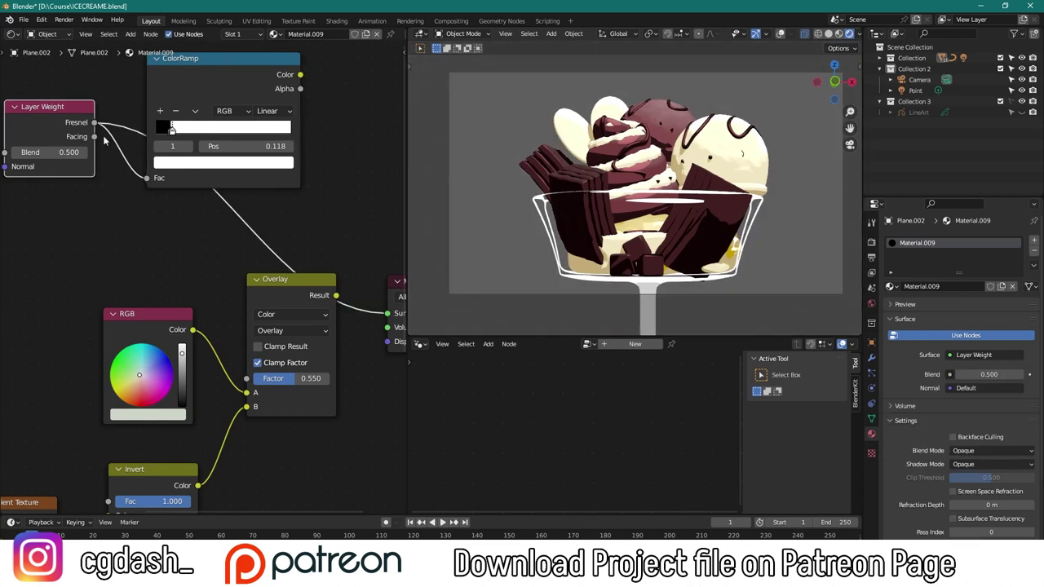
left_click(210, 79, "ctrl+shift")
left_click_drag(170, 128, 164, 127)
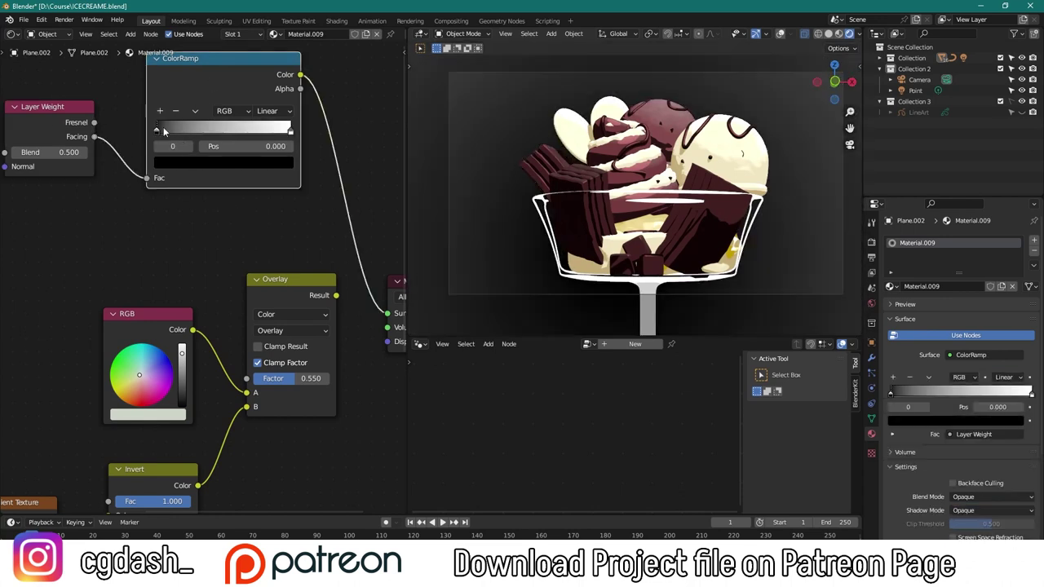
left_click_drag(234, 132, 160, 129)
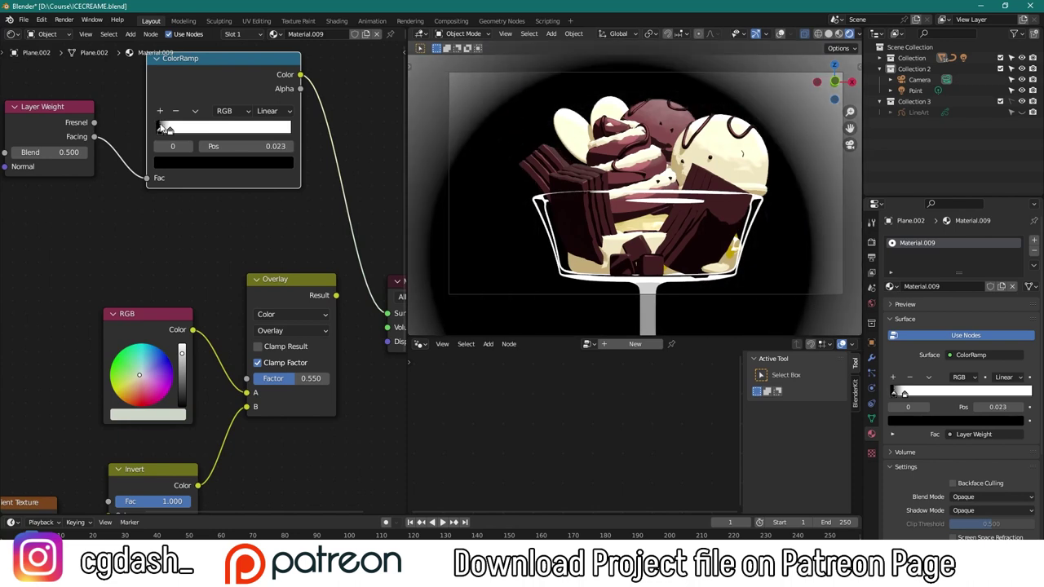
scroll(269, 289, "down", 2)
Duplicate the Overlay Mix as an Add mix with the ColorRamp as B at factor 0.275
left_click(261, 278, "ctrl+shift")
key("shift+d")
left_click(322, 255)
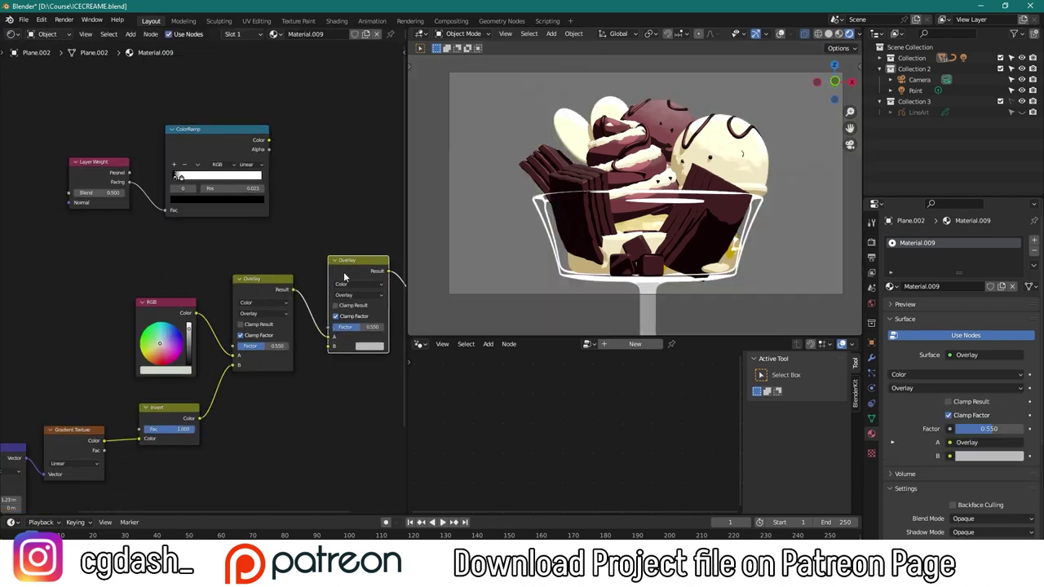
left_click(362, 381)
scroll(356, 271, "up", 2)
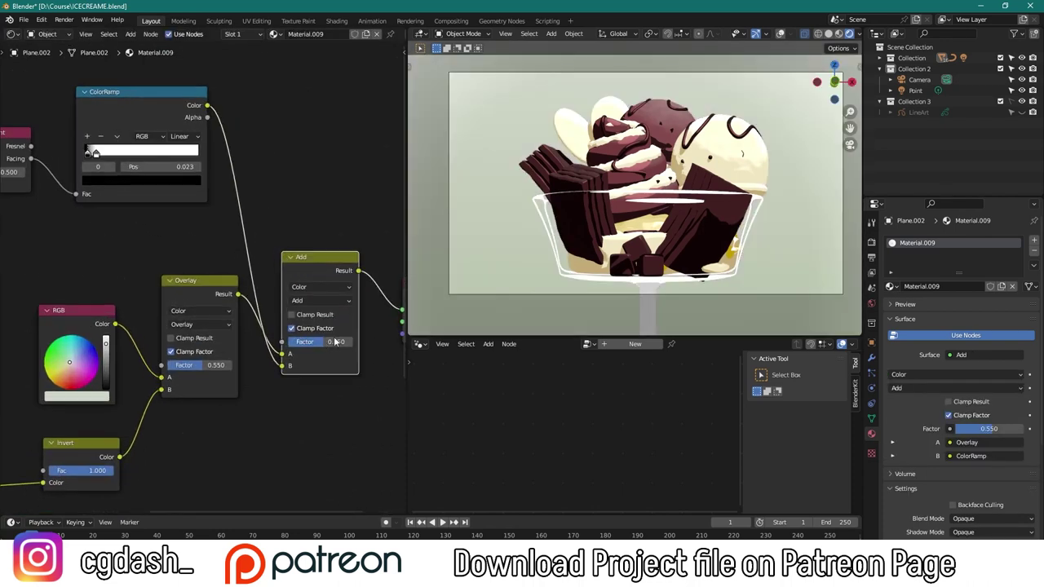
left_click_drag(334, 341, 302, 342)
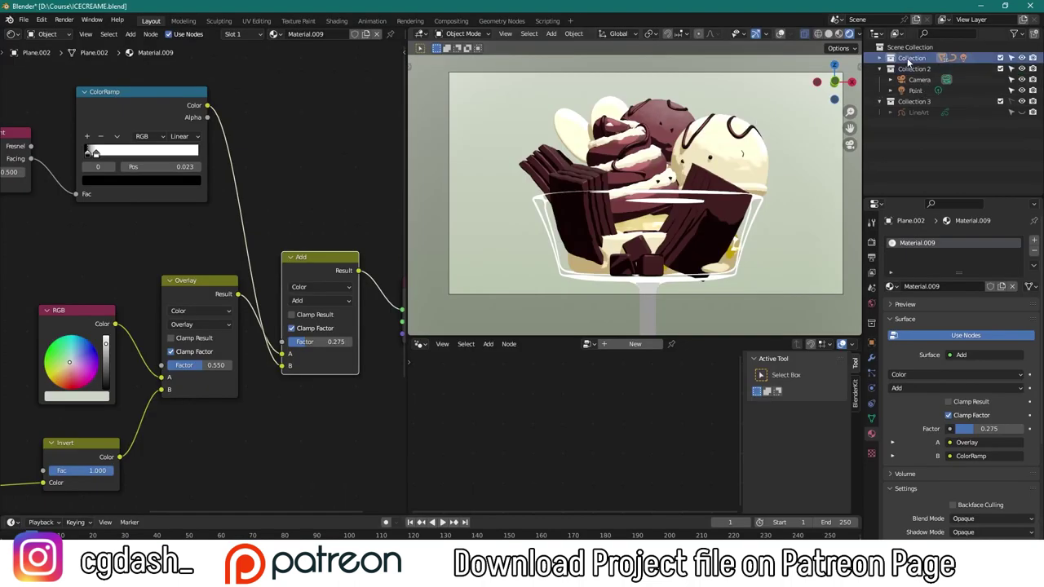
Edit BezierCurve.001 and sketch two short drizzle strokes beside the vanilla scoop
left_click(781, 139)
key("Tab")
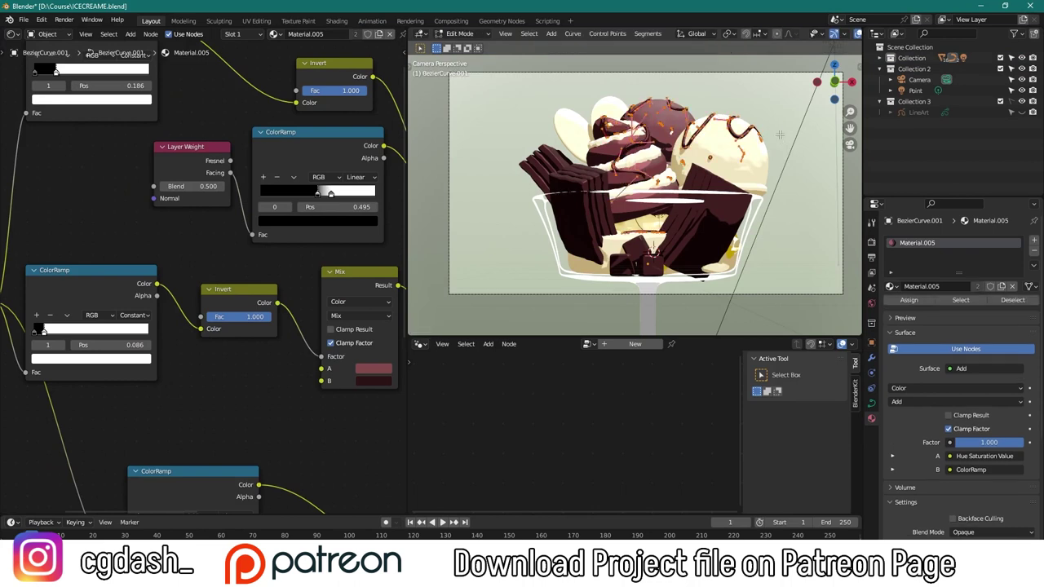
scroll(481, 211, "up", 3)
scroll(481, 211, "up", 2)
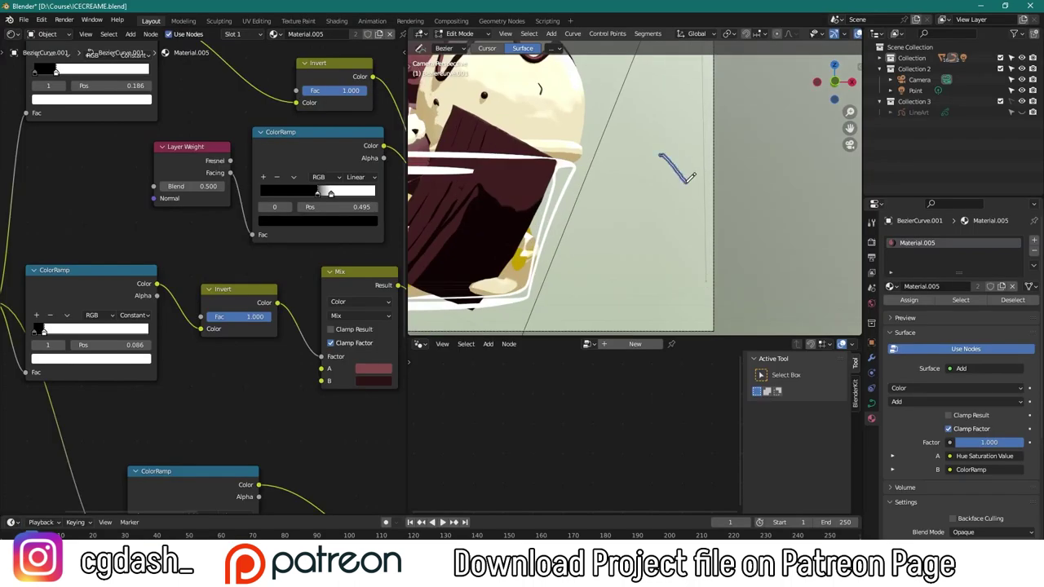
left_click_drag(691, 177, 692, 181)
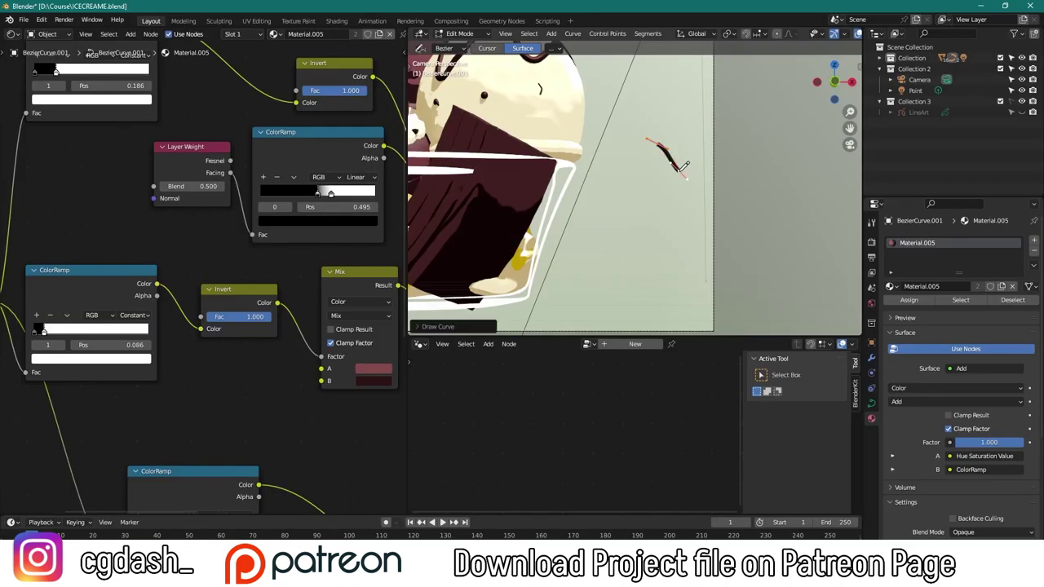
middle_click_drag(663, 153, 634, 157, "shift")
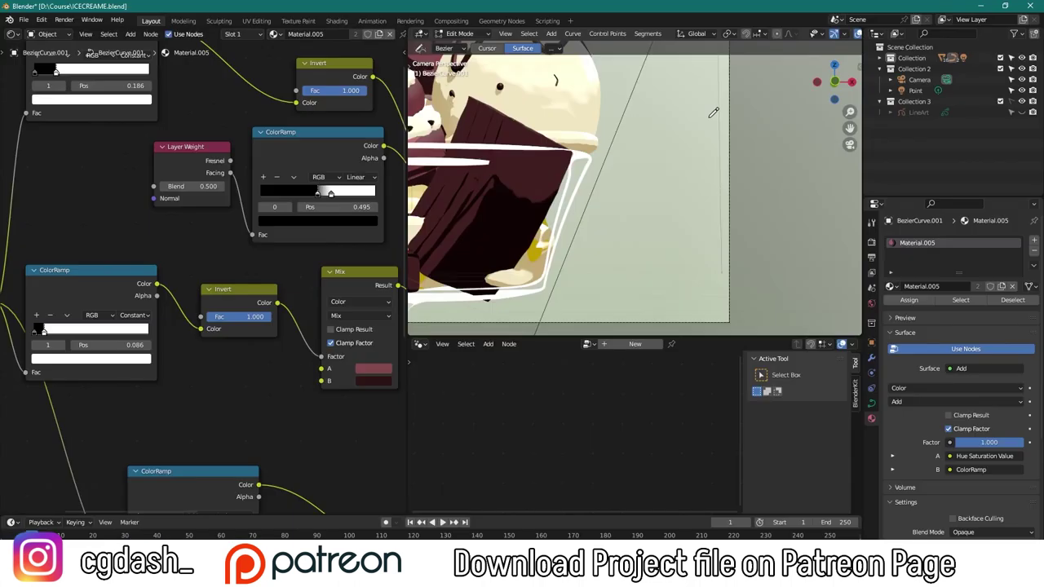
left_click_drag(671, 108, 710, 121)
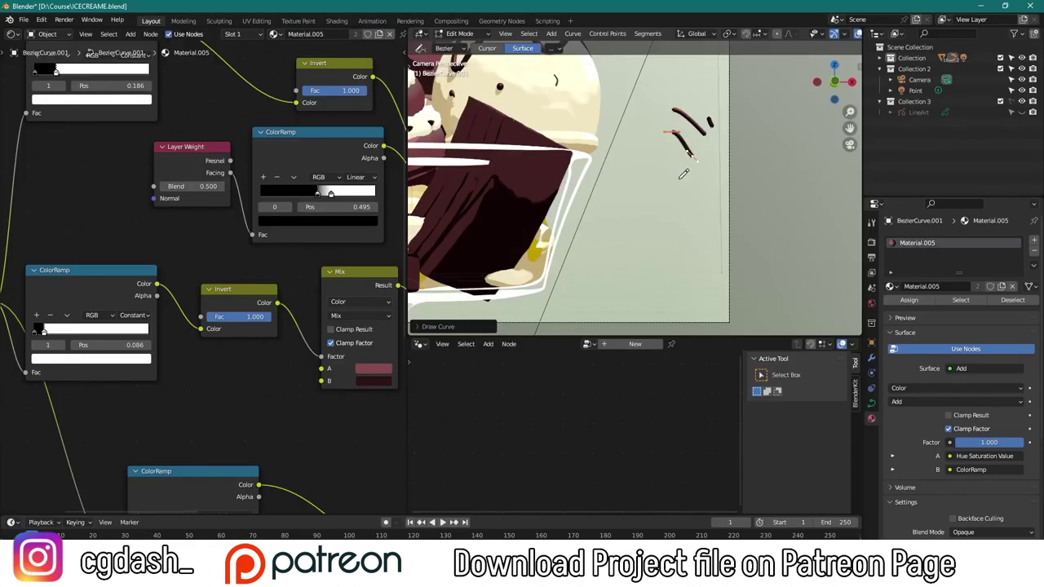
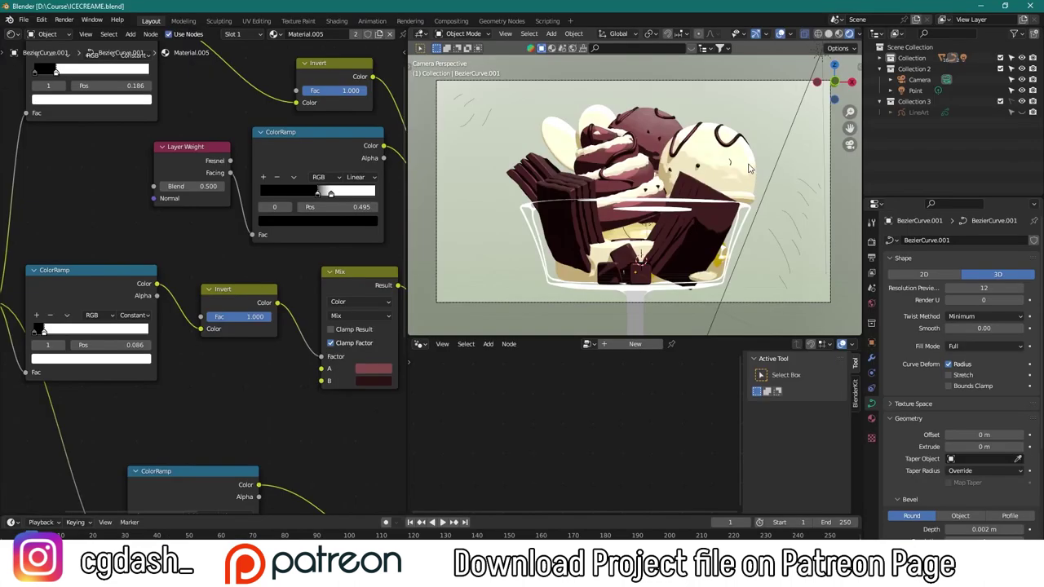
Select Circle.001 in the viewport so its material nodes and mesh data appear
scroll(584, 153, "up", 5)
left_click(584, 152)
scroll(598, 139, "down", 5)
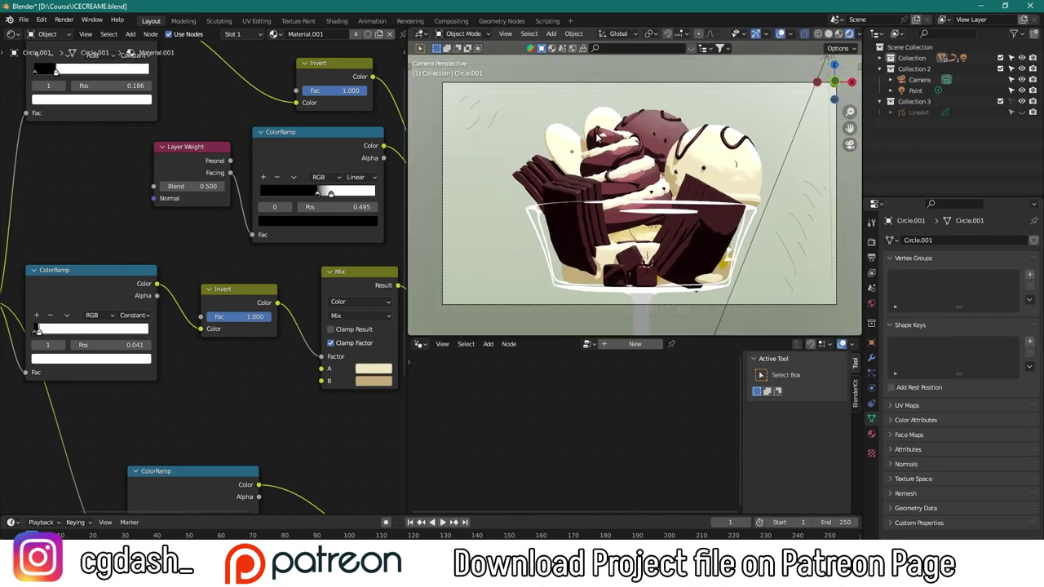
Replace the old LineArt object with a new Scene Line Art object at line thickness 5
left_click(917, 113)
key("Delete")
key("shift+a")
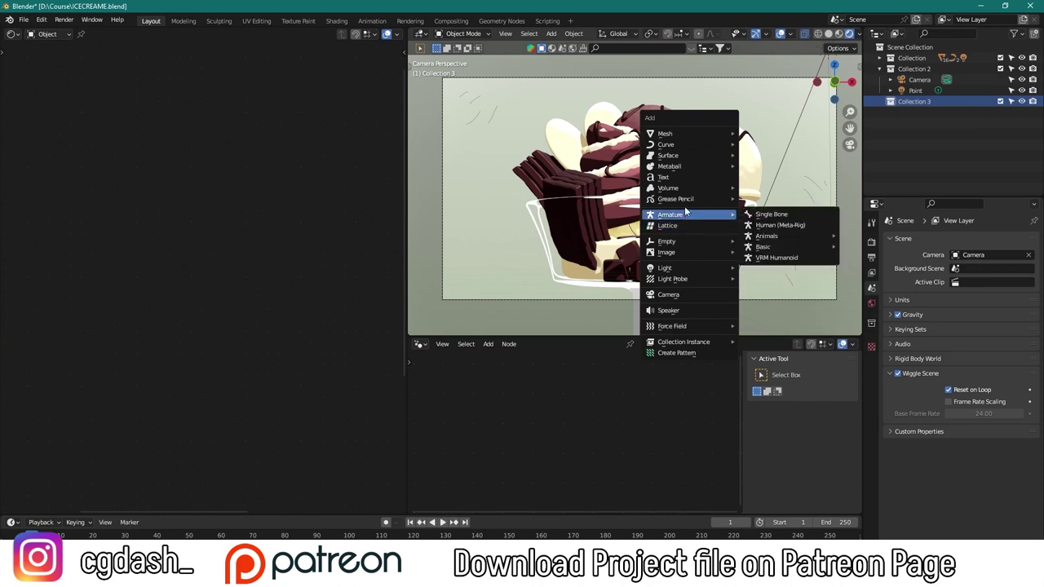
left_click(779, 242)
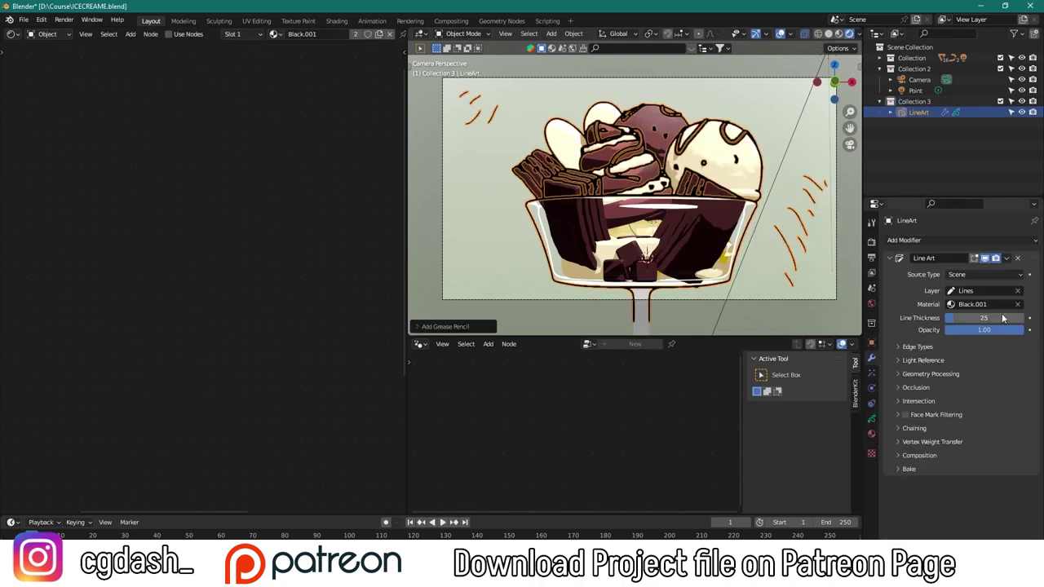
type("5")
key("Return")
left_click(752, 228)
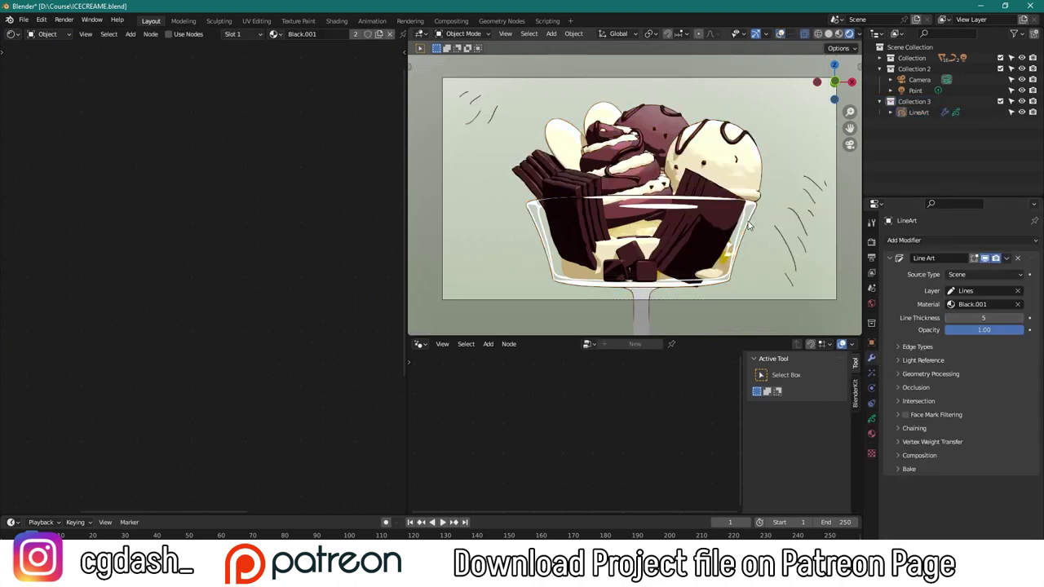
Add a Noise modifier to the line art strokes and lower its position to 0.05
key("KP_Decimal")
scroll(747, 220, "up", 2)
scroll(747, 219, "up", 1)
scroll(745, 218, "up", 2)
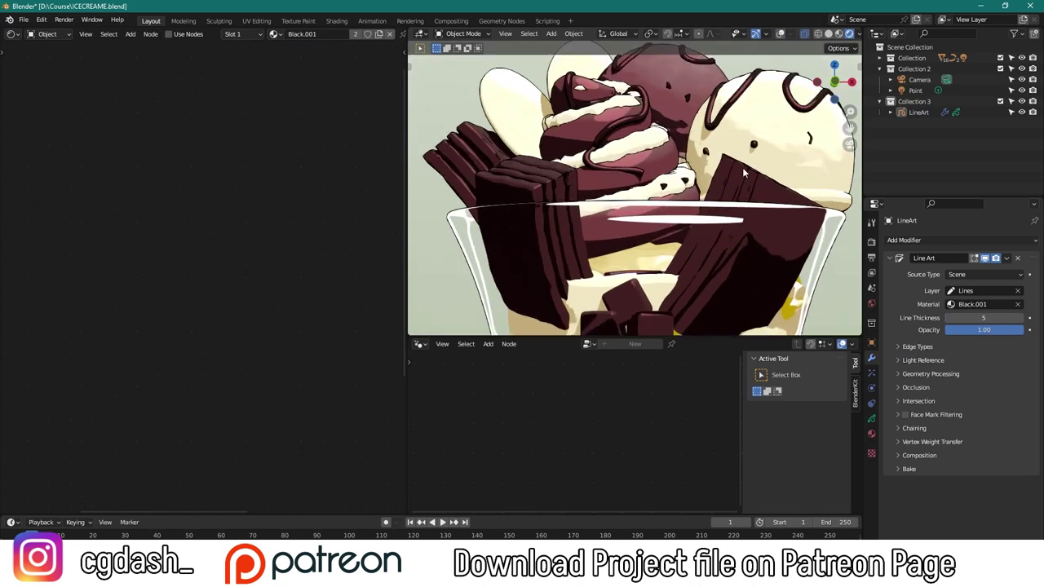
scroll(734, 210, "up", 2)
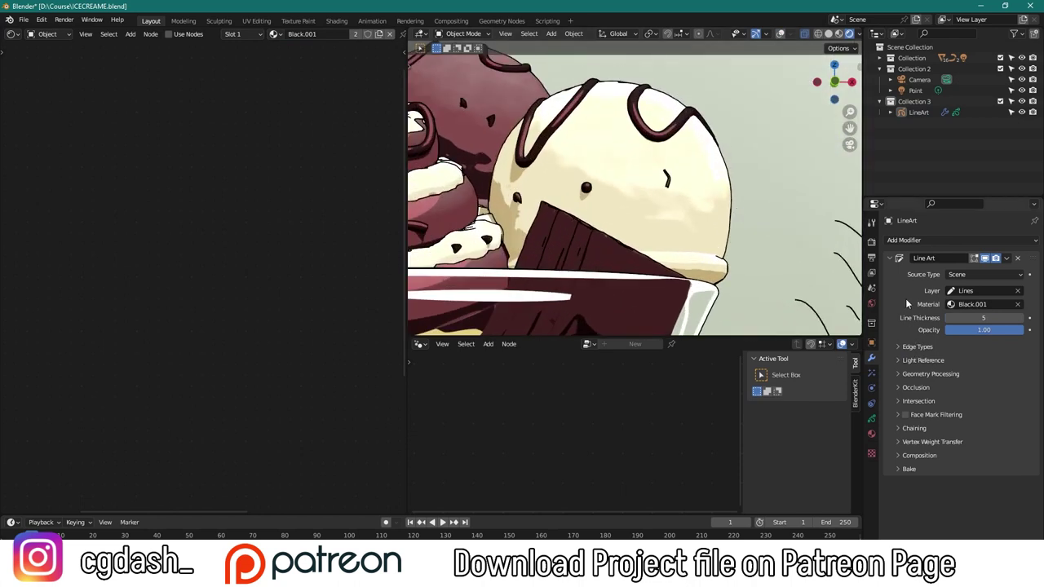
left_click(903, 239)
left_click(935, 305)
mouse_move(1006, 283)
left_mouse_down()
mouse_move(974, 283)
mouse_move(974, 275)
left_mouse_up()
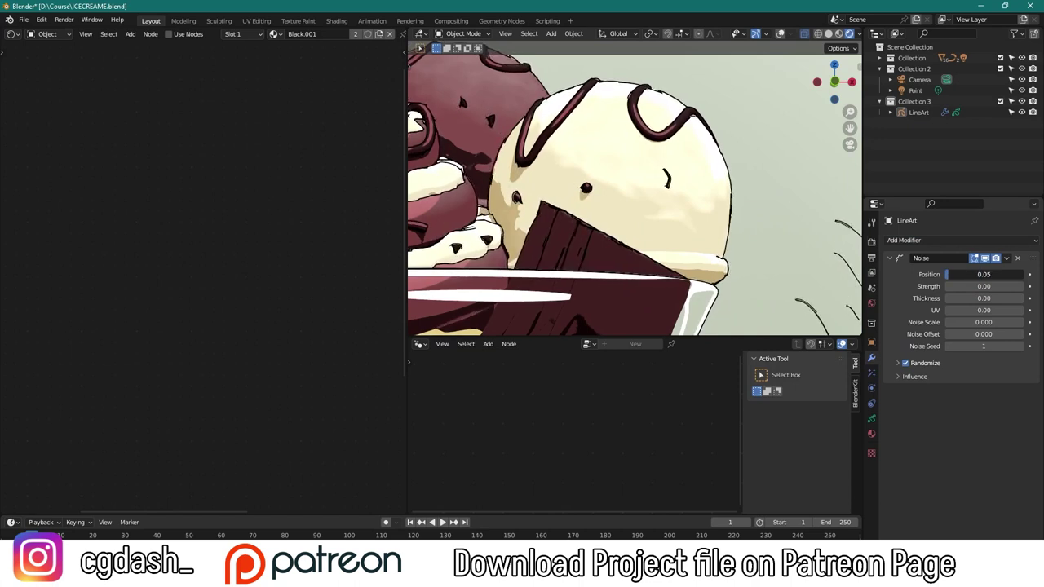
Check the Noise randomize settings, then add and remove a Simplify modifier
left_click(897, 364)
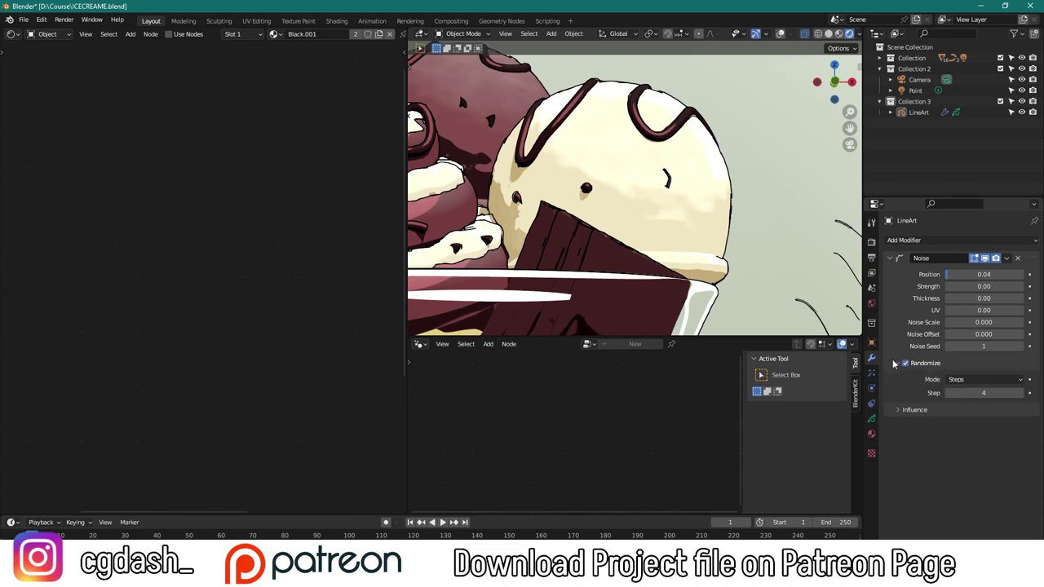
left_click(937, 242)
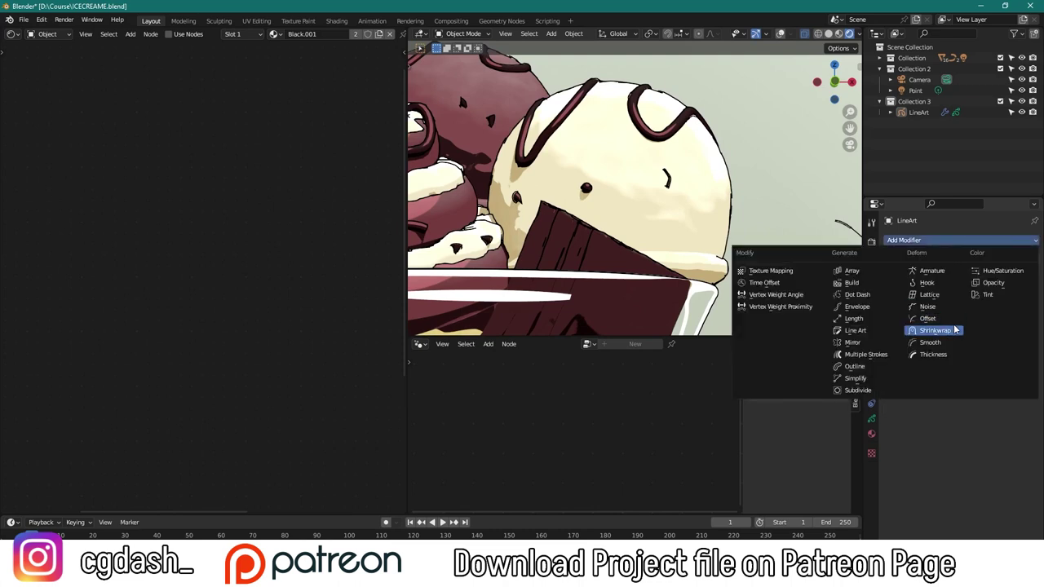
left_click(877, 379)
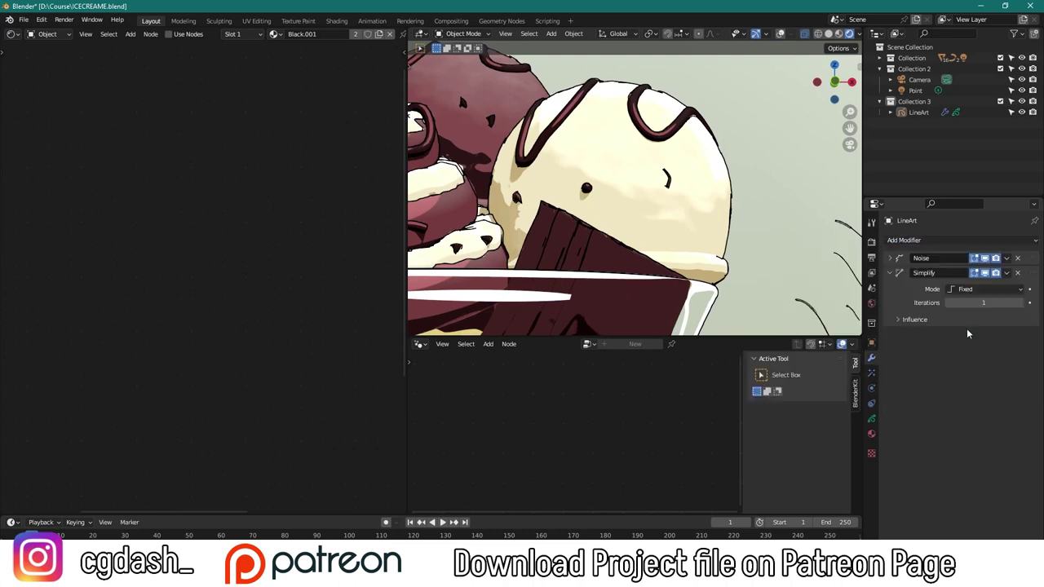
left_click(1018, 272)
Try a Smooth modifier with repeats reduced from 27 to 3, then remove it
left_click(955, 240)
left_click(971, 345)
left_click_drag(984, 316, 959, 316)
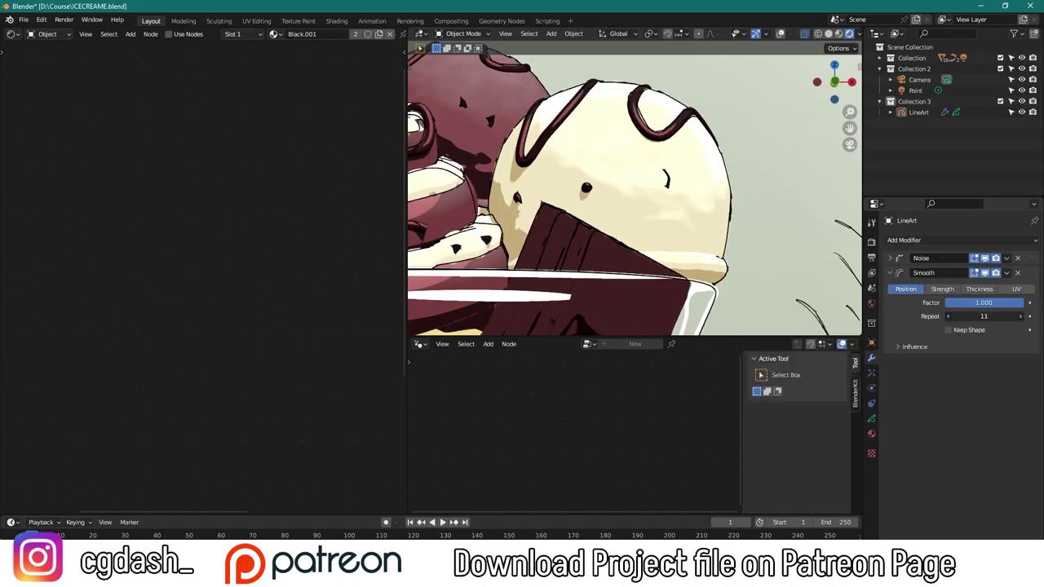
scroll(652, 169, "down", 4)
scroll(788, 210, "up", 3)
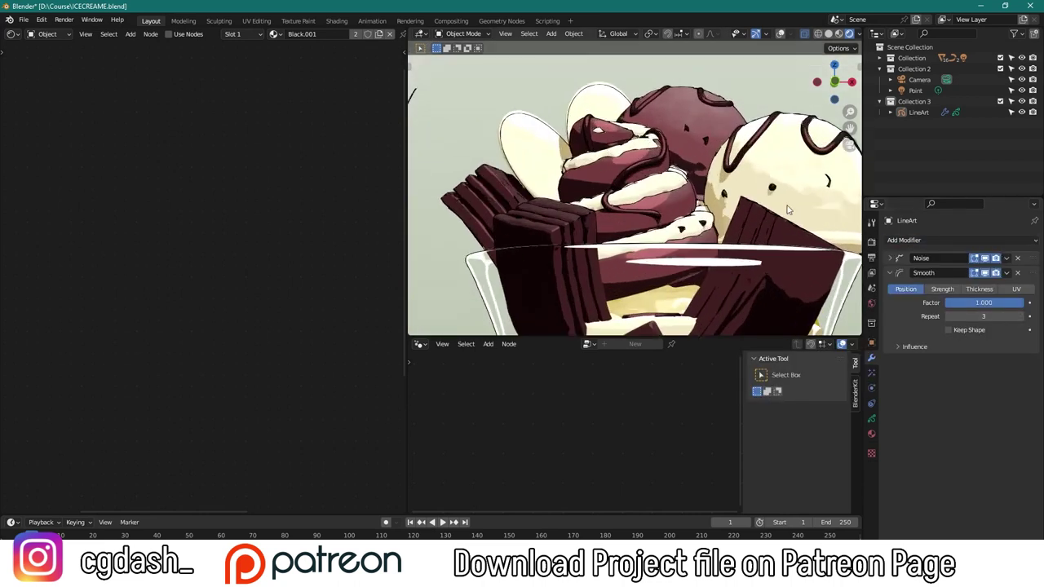
left_click(1018, 276)
key("ctrl+z")
key("ctrl+shift+z")
left_click(956, 241)
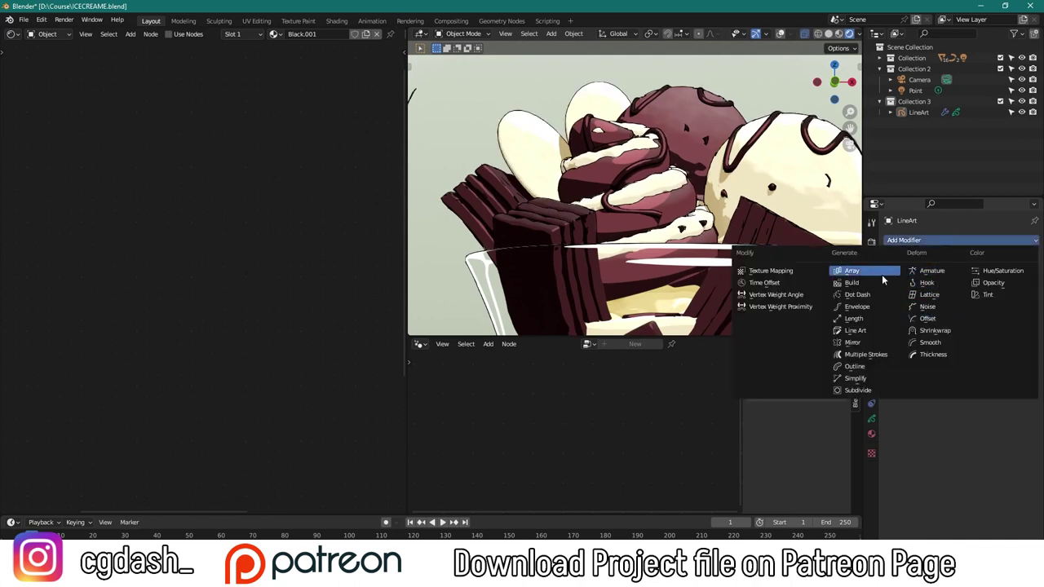
Test a Dot Dash modifier on the strokes around the glass, then delete it
left_click(871, 296)
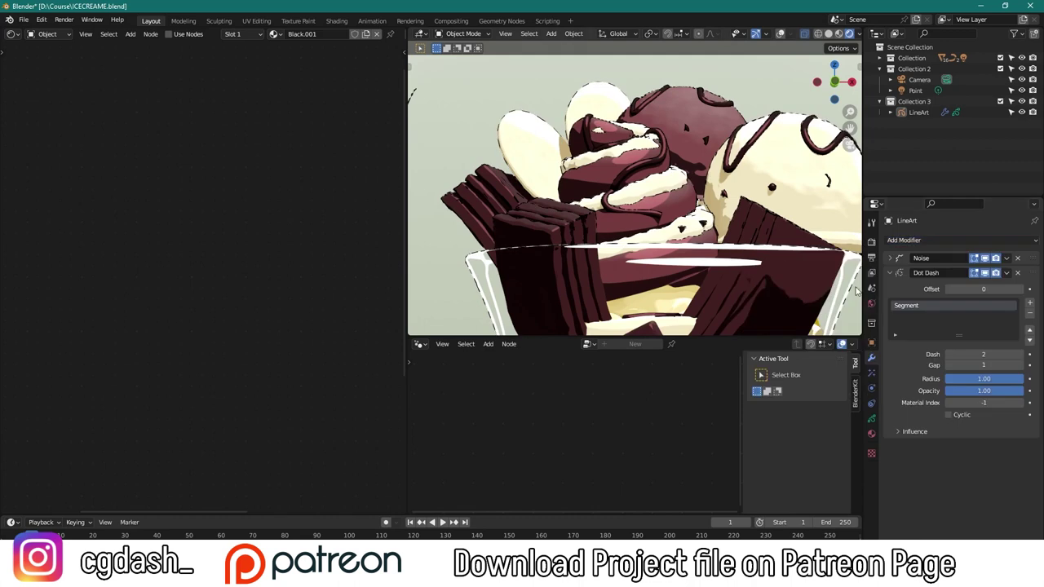
middle_click_drag(781, 254, 670, 149, "shift")
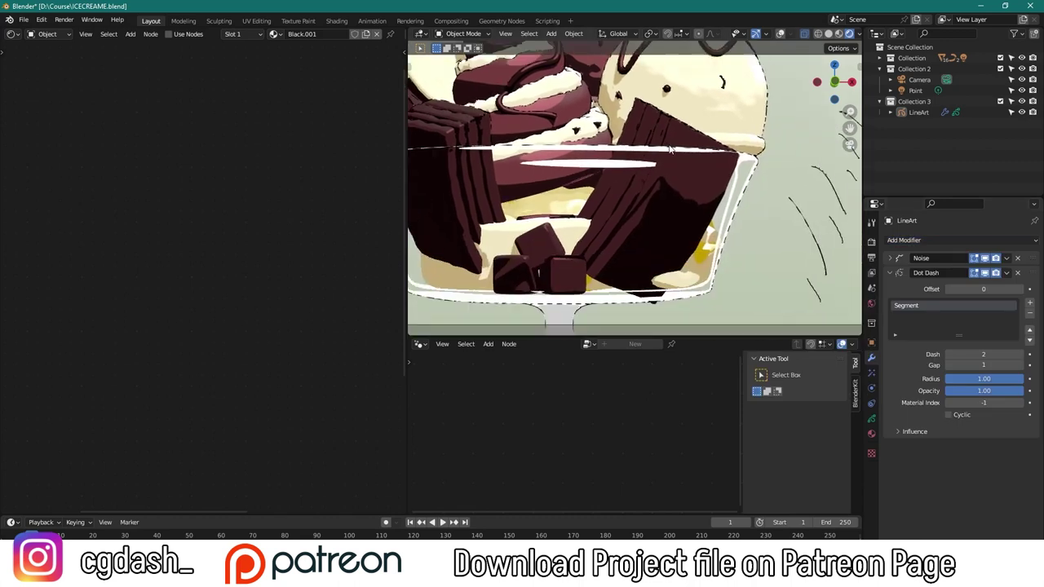
left_click(1020, 279)
scroll(711, 187, "down", 3)
Return to the camera view and make the glass bowl the active object
middle_click_drag(711, 187, 749, 176)
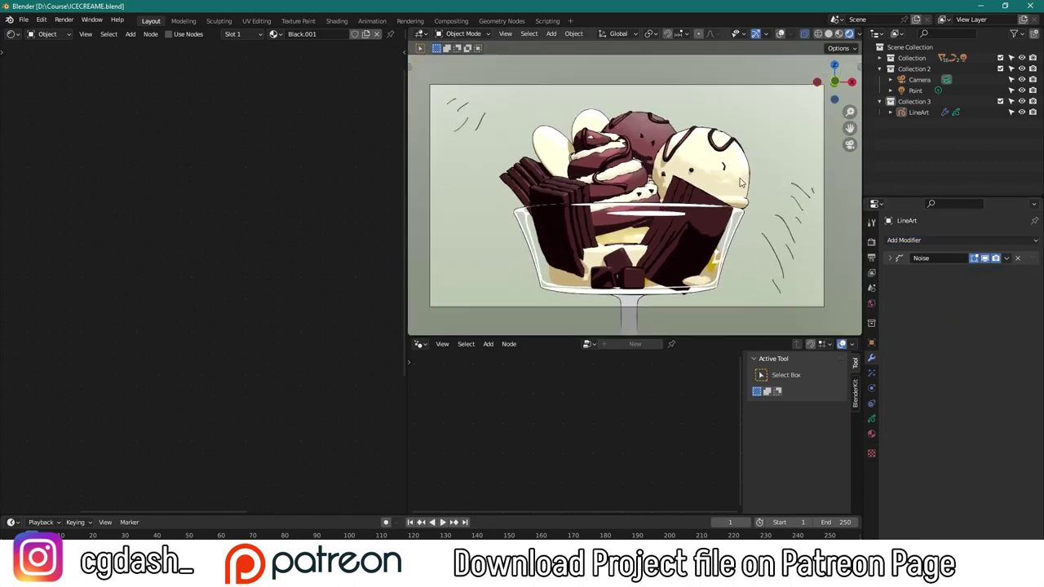
key("KP_0")
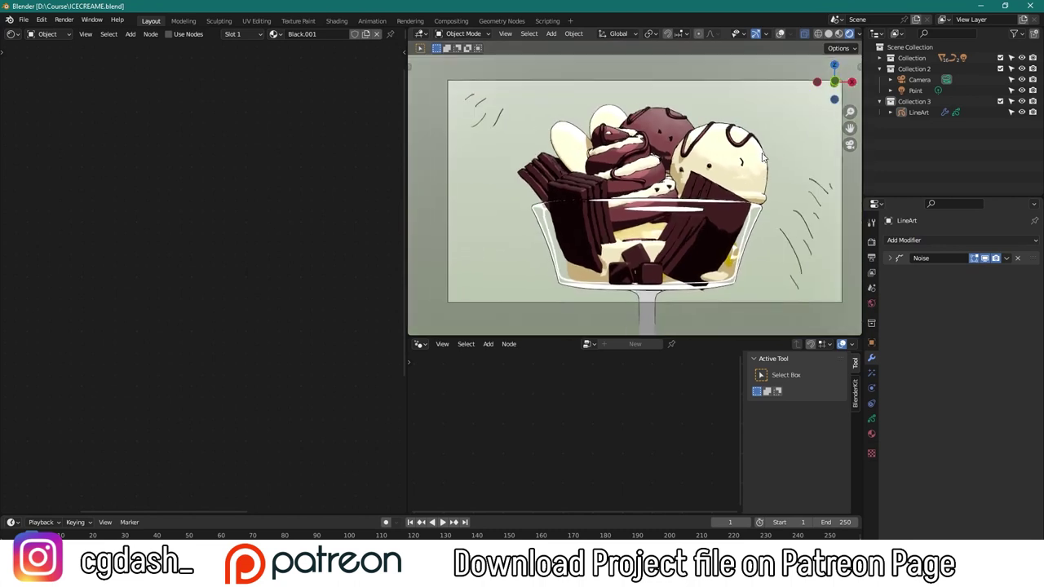
scroll(756, 155, "up", 2)
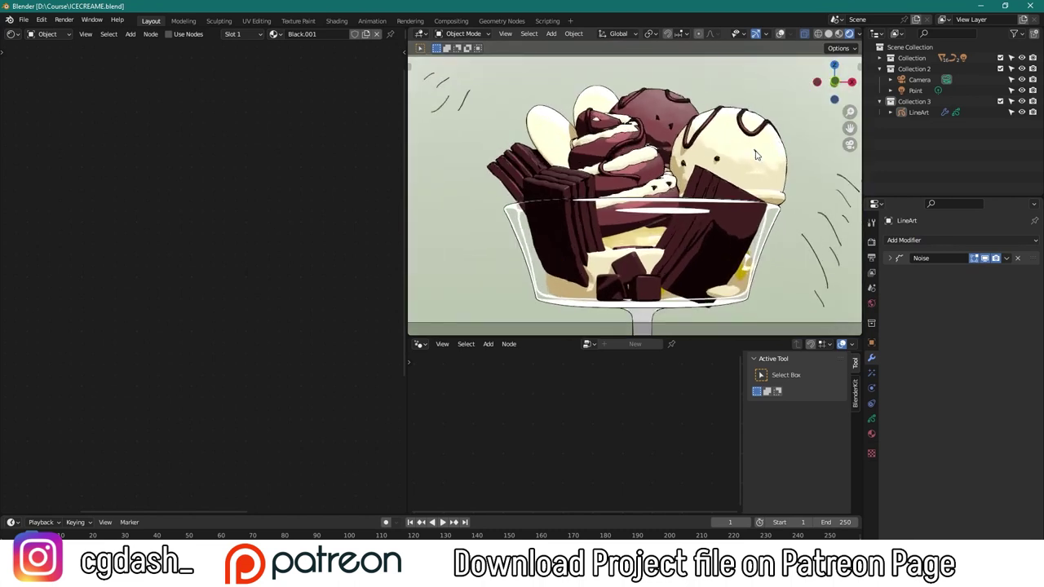
left_click(704, 215)
Show the glass bowl's first material in the shader editor
scroll(194, 275, "down", 2)
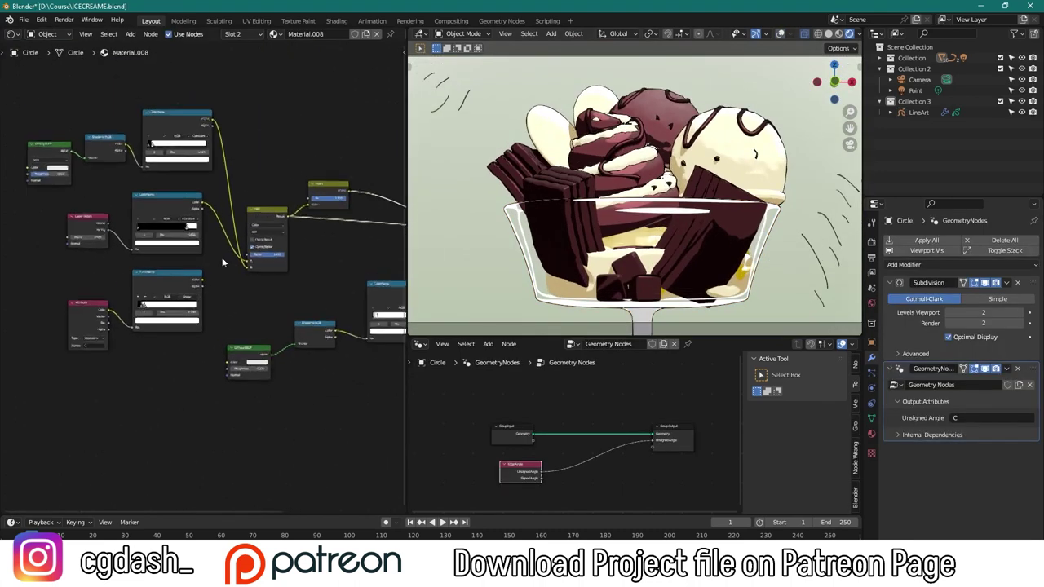
scroll(194, 275, "up", 2)
scroll(194, 275, "up", 3)
scroll(194, 274, "down", 3)
left_click(233, 33)
left_click(204, 58)
Remove the Attribute and linear ColorRamp nodes and shift the lower ColorRamp split left
scroll(210, 266, "up", 1)
scroll(261, 294, "up", 1)
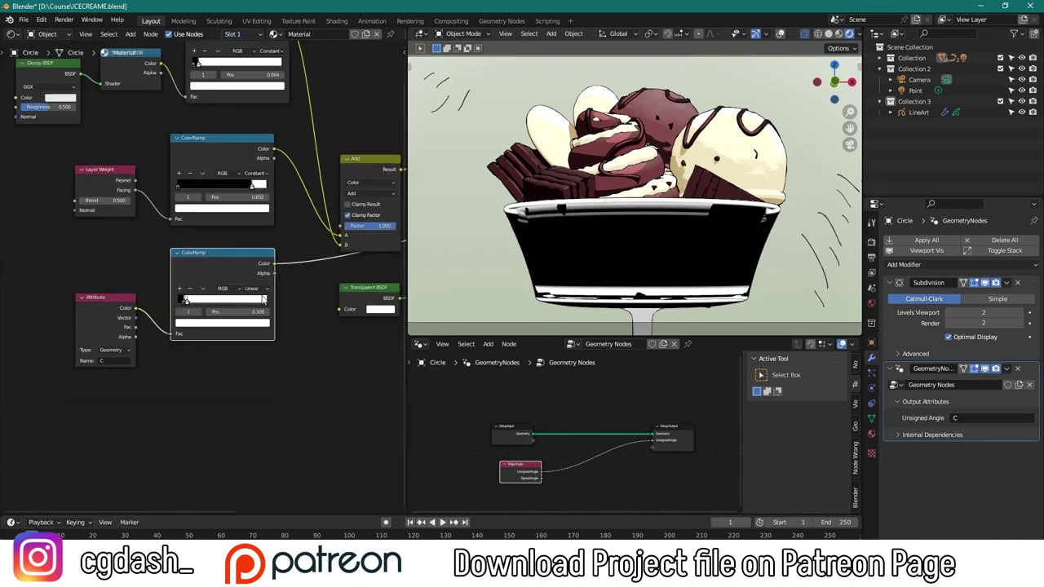
key("ctrl+z")
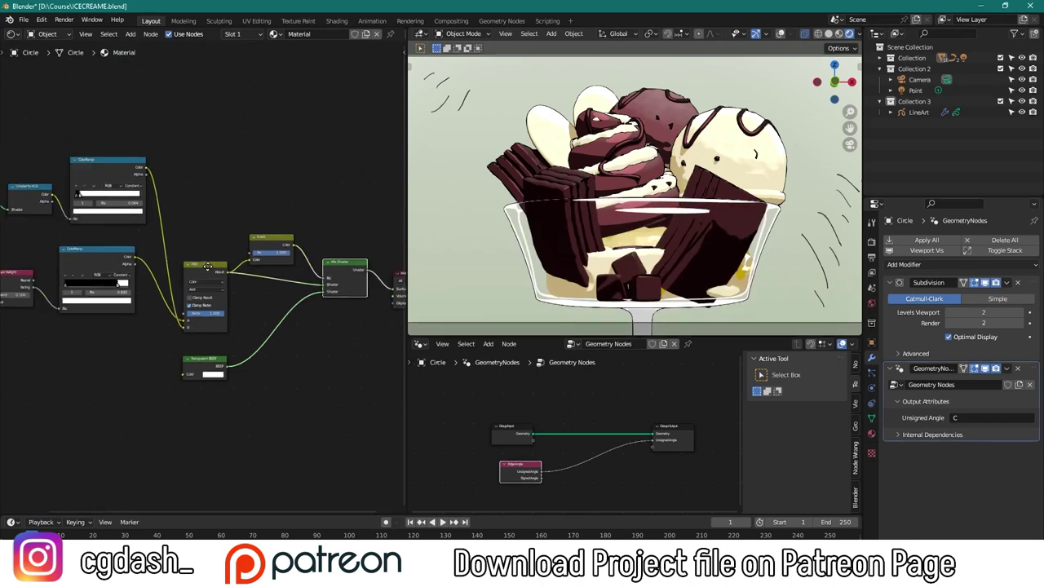
middle_click_drag(168, 283, 205, 271)
key("ctrl+z")
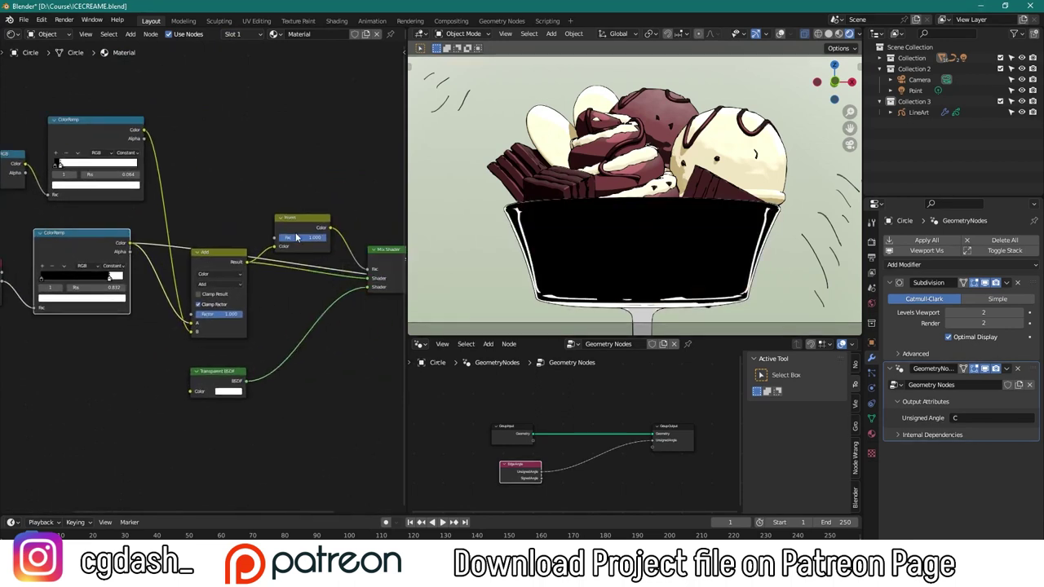
key("ctrl+shift+z")
key("ctrl+shift+z")
key("ctrl+shift+z")
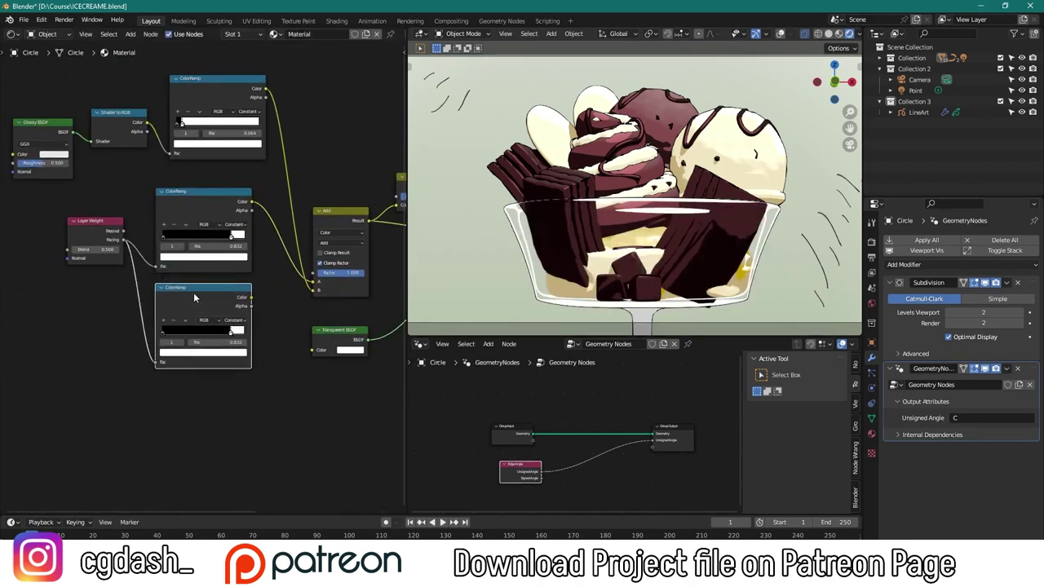
scroll(204, 310, "up", 2)
left_click_drag(172, 346, 156, 340)
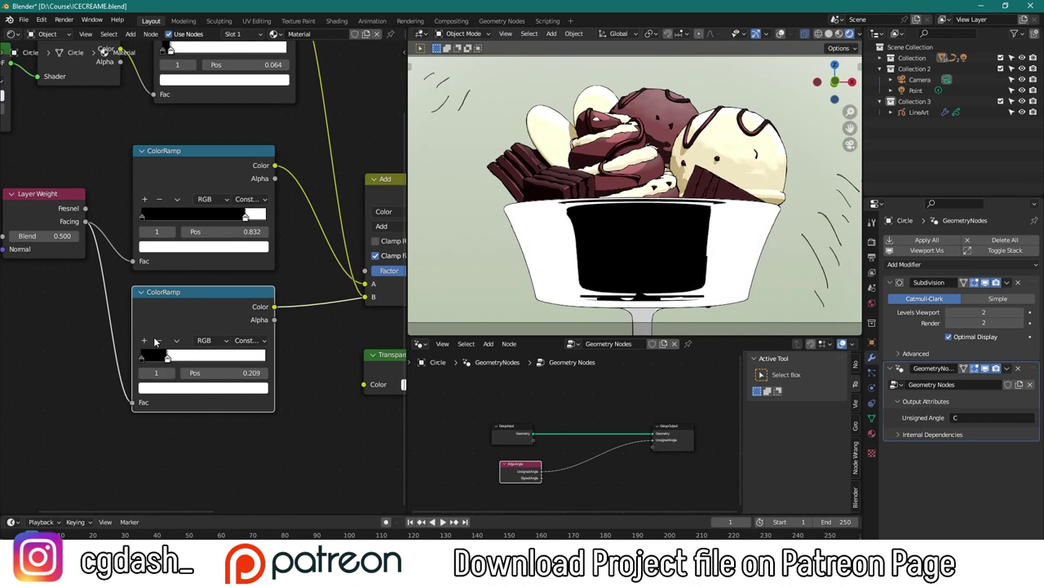
scroll(241, 248, "down", 2)
scroll(241, 248, "down", 1)
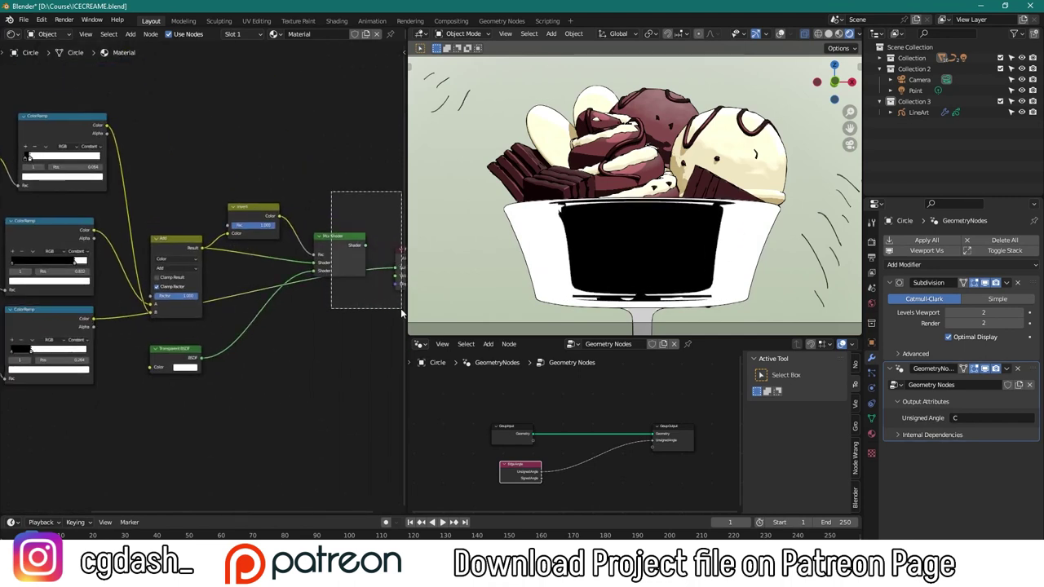
Insert a duplicated Add node before Invert at factor 0.092 to make the glass see-through
left_click_drag(400, 307, 271, 215)
key("shift+d")
left_click(255, 192)
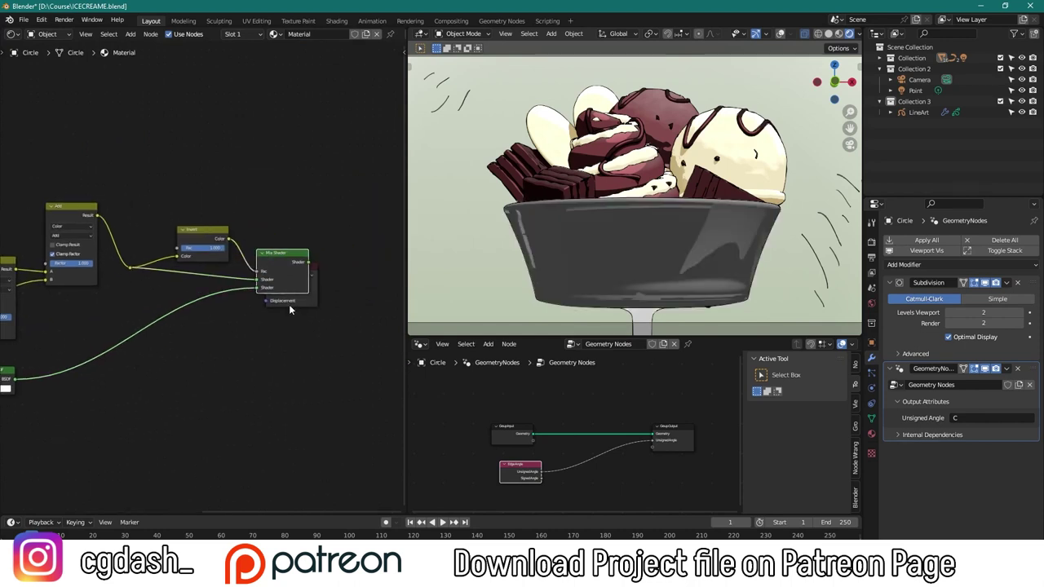
middle_click_drag(283, 292, 263, 284)
scroll(264, 283, "up", 2)
left_click_drag(261, 273, 220, 274)
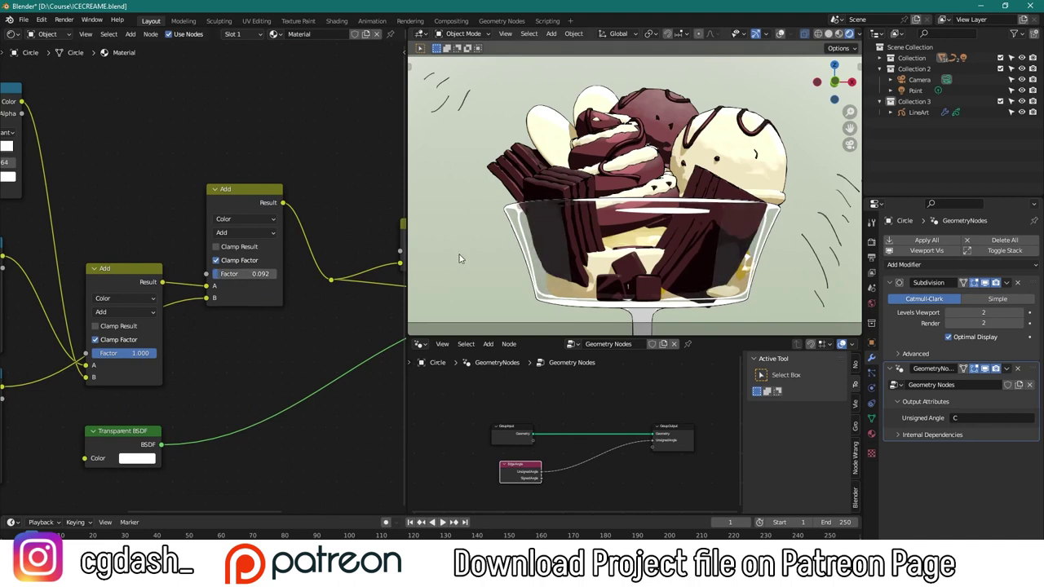
scroll(731, 235, "up", 2)
key("KP_0")
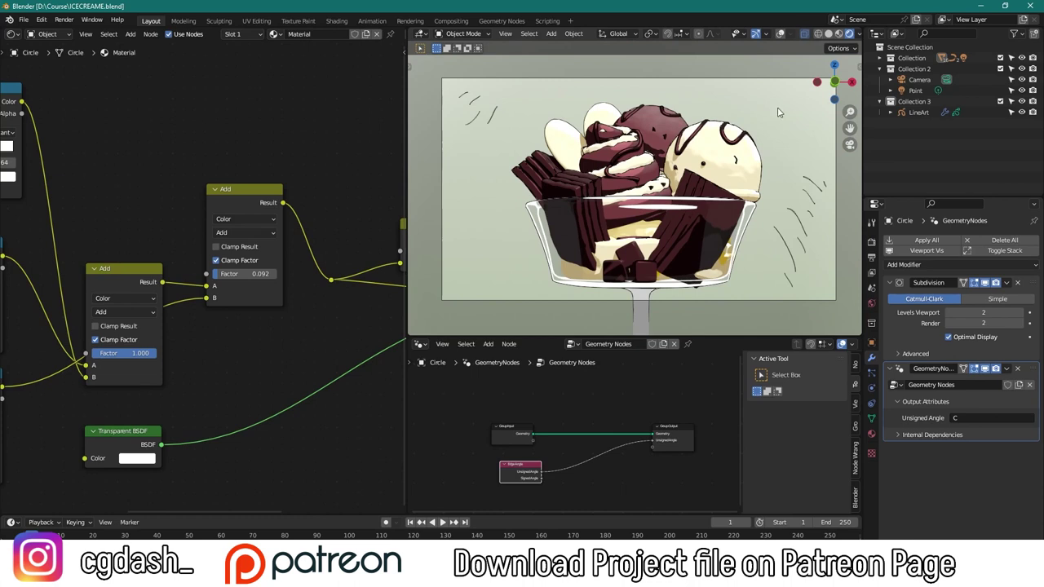
Preview the Emission, Environment, Shadow and Ambient Occlusion passes in the viewport
left_click(854, 33)
left_click(804, 131)
left_click(727, 172)
left_click(803, 130)
left_click(732, 184)
left_click(803, 130)
left_click(755, 208)
left_click(803, 130)
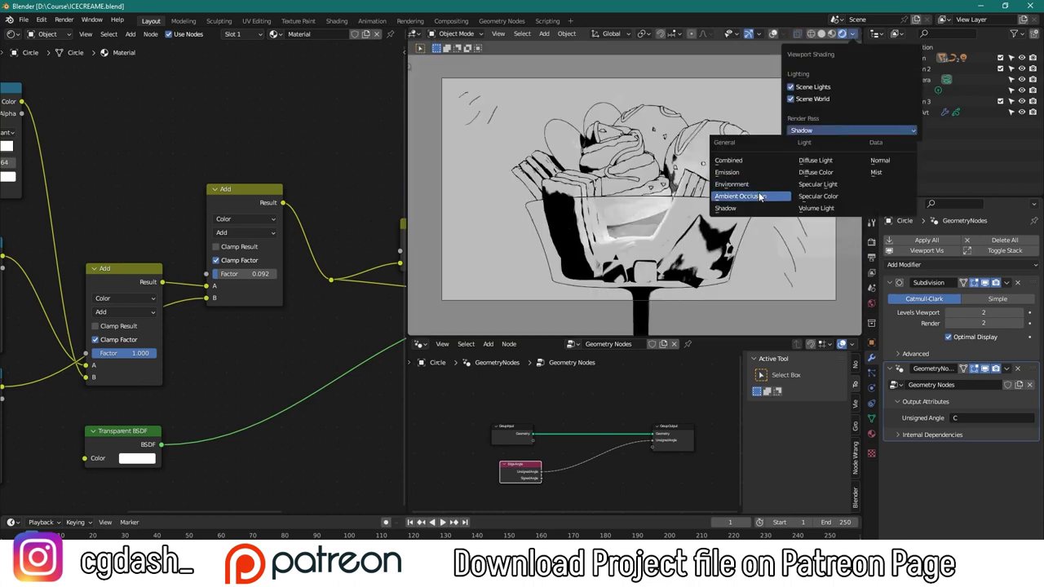
left_click(729, 159)
Turn on scene ambient occlusion with a distance of 0.2 m
left_click(871, 258)
left_click(897, 317)
left_click(928, 317)
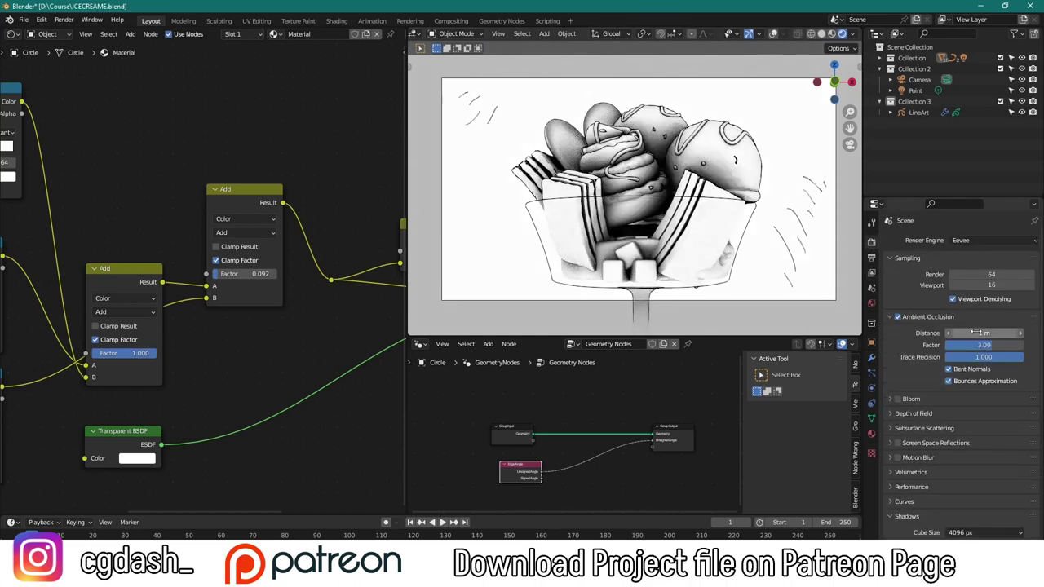
left_click_drag(976, 333, 946, 333)
Preview the Specular Color, Bloom, AO and Shadow passes, then return to Combined
left_click(853, 33)
left_click(835, 129)
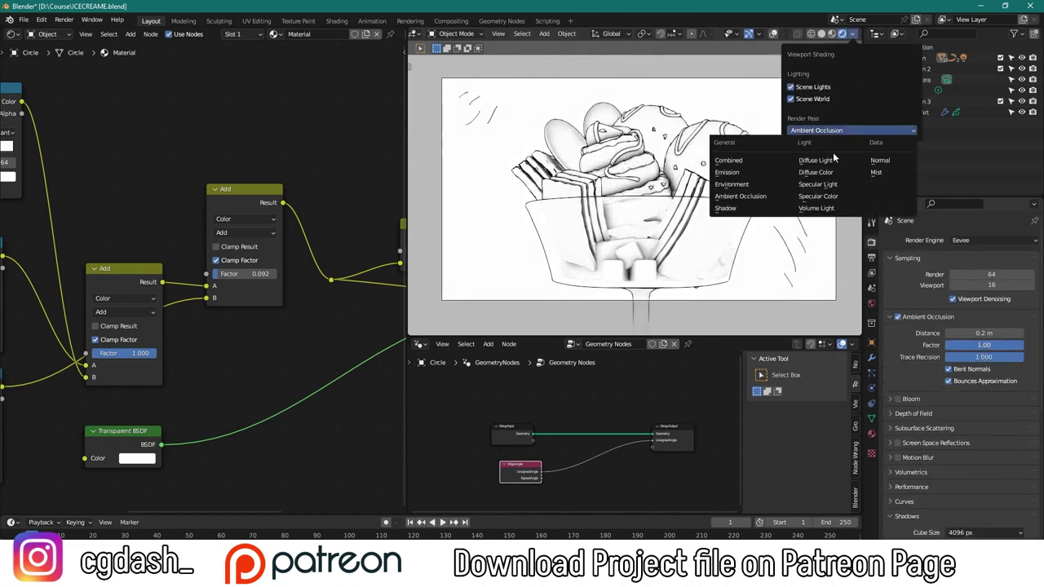
left_click(836, 195)
left_click(834, 130)
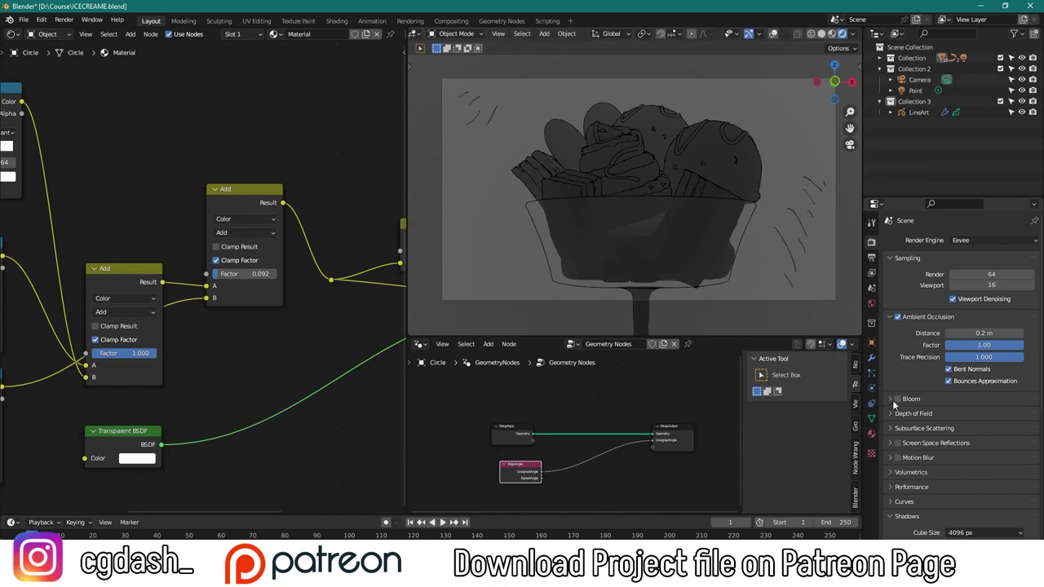
left_click(853, 33)
left_click(834, 130)
left_click(843, 159)
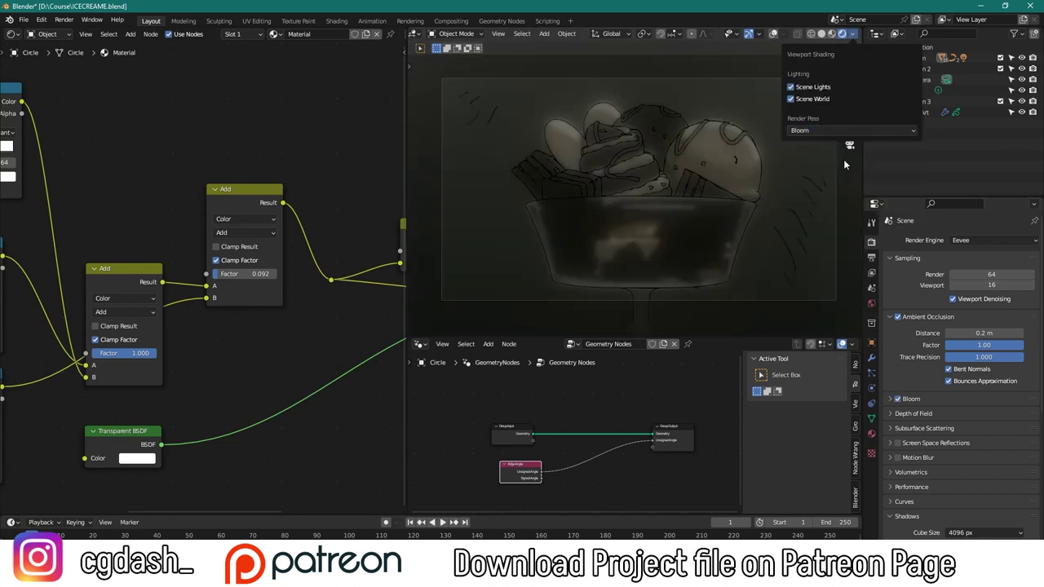
left_click(849, 130)
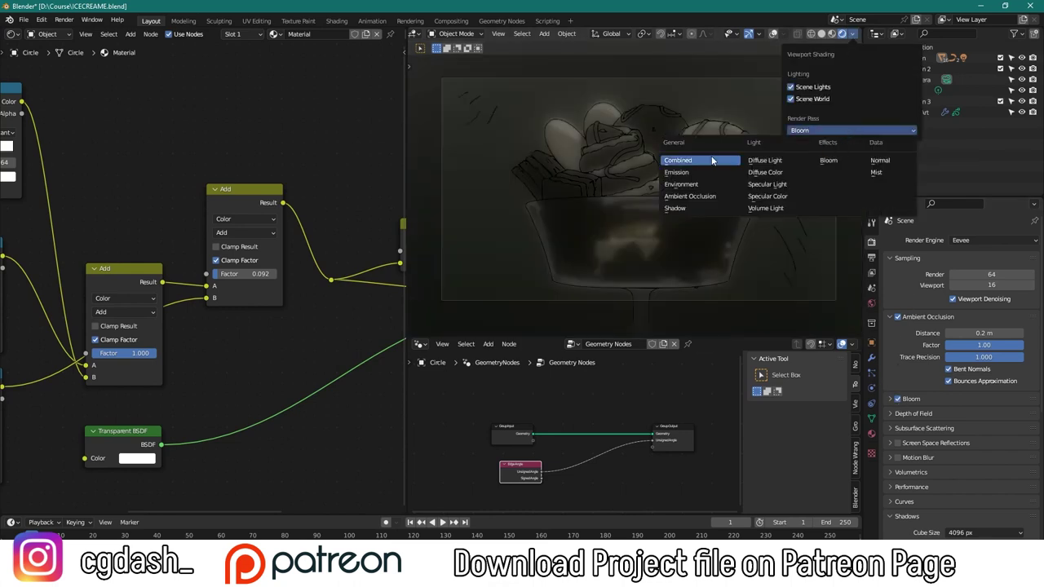
left_click(694, 197)
left_click(835, 130)
left_click(698, 209)
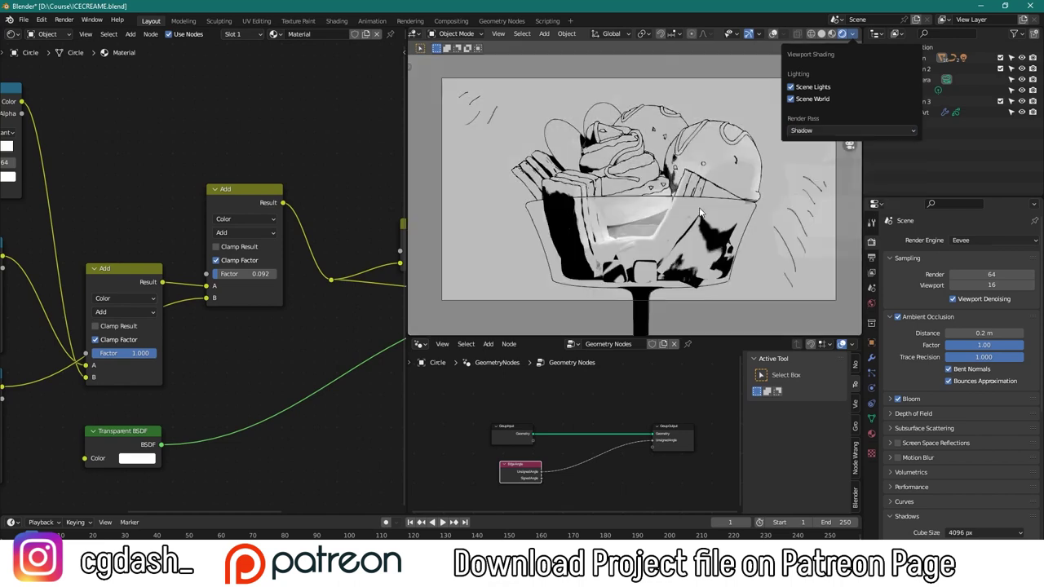
left_click(849, 130)
left_click(695, 157)
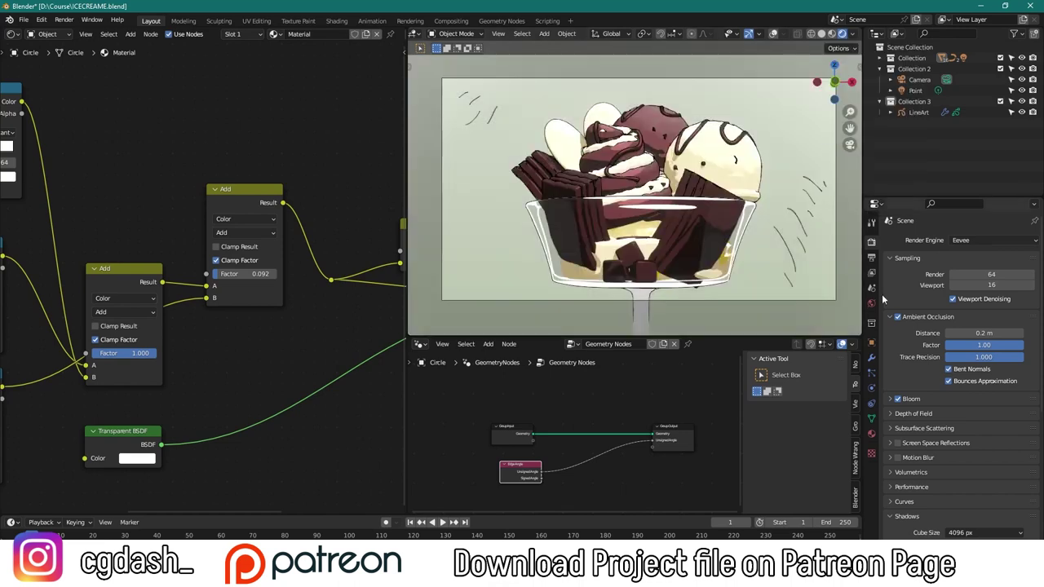
Enable the Ambient Occlusion view layer pass and render the final sundae image
left_click(871, 287)
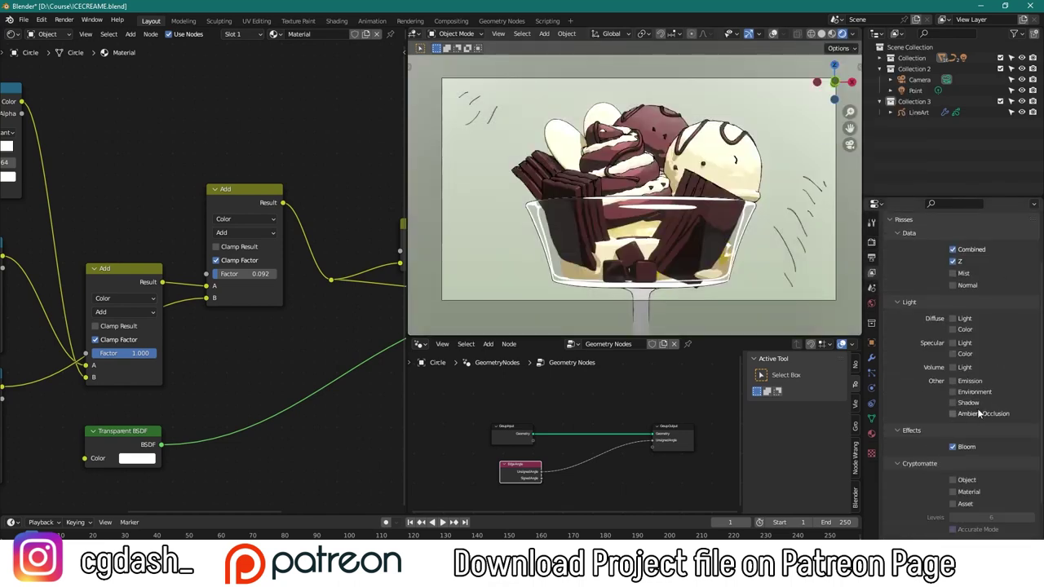
left_click(978, 414)
scroll(979, 344, "up", 3)
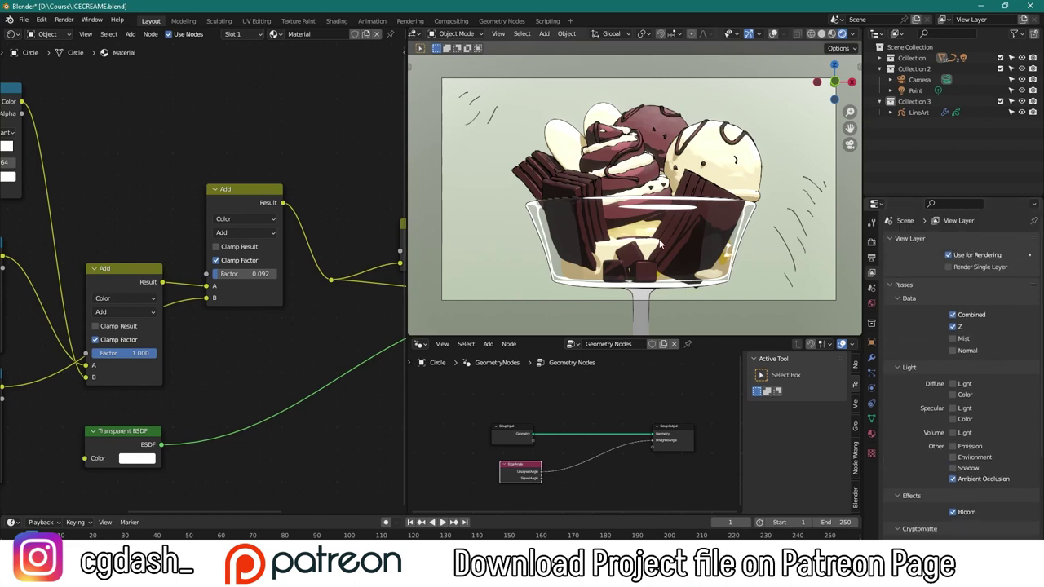
key("F12")
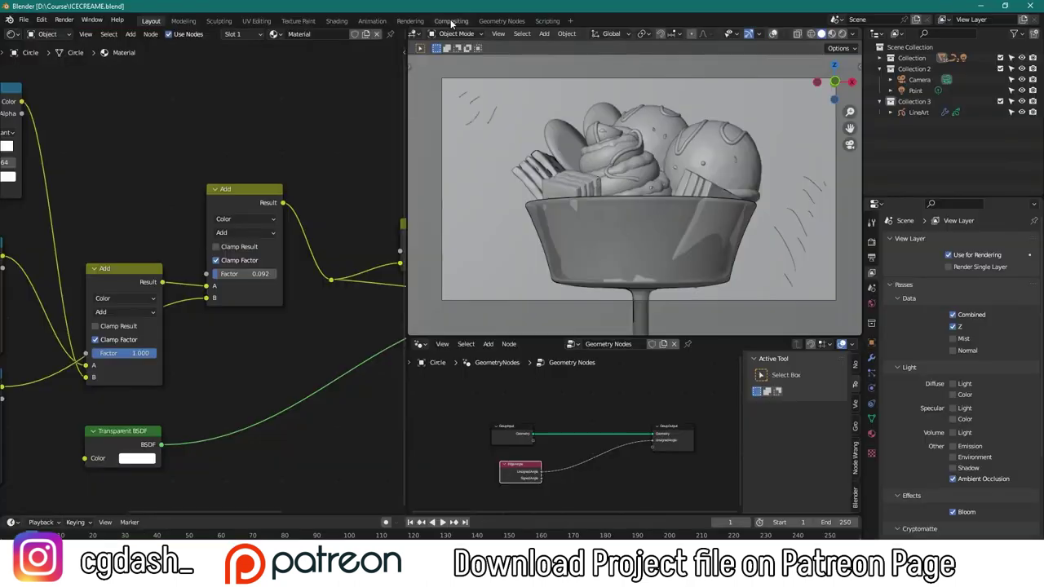
Enable compositing nodes and preview the Render Layers image and BloomCol passes in the Viewer
left_click(451, 20)
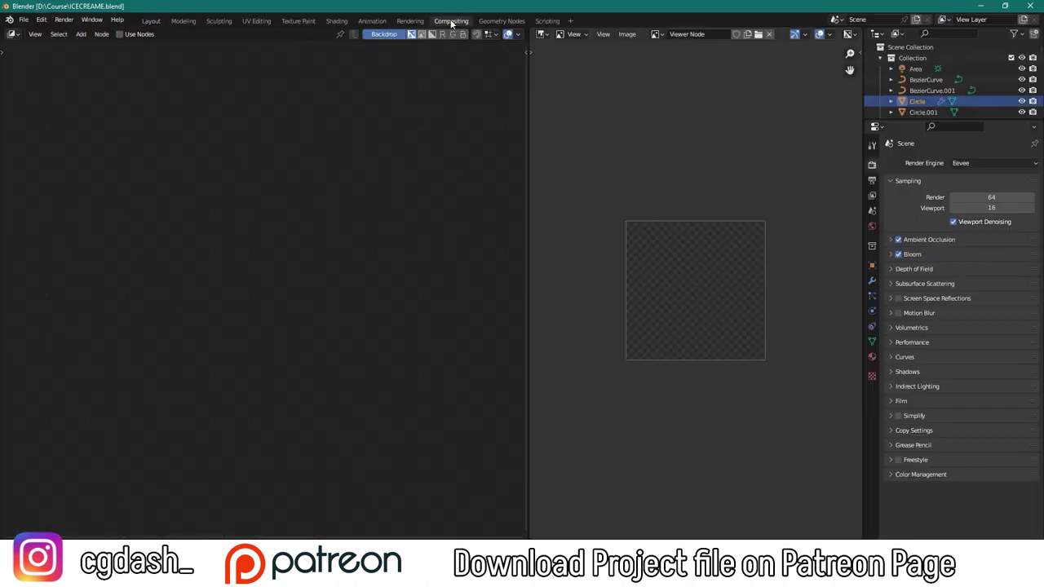
left_click(119, 34)
scroll(272, 287, "down", 2)
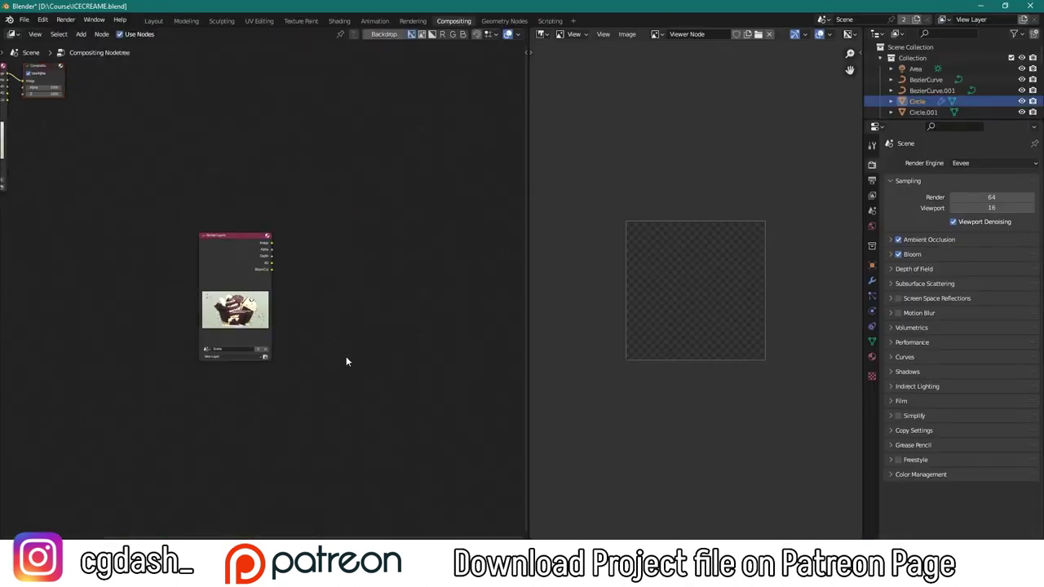
left_click(237, 261, "ctrl+shift")
scroll(393, 242, "up", 2)
key("Home")
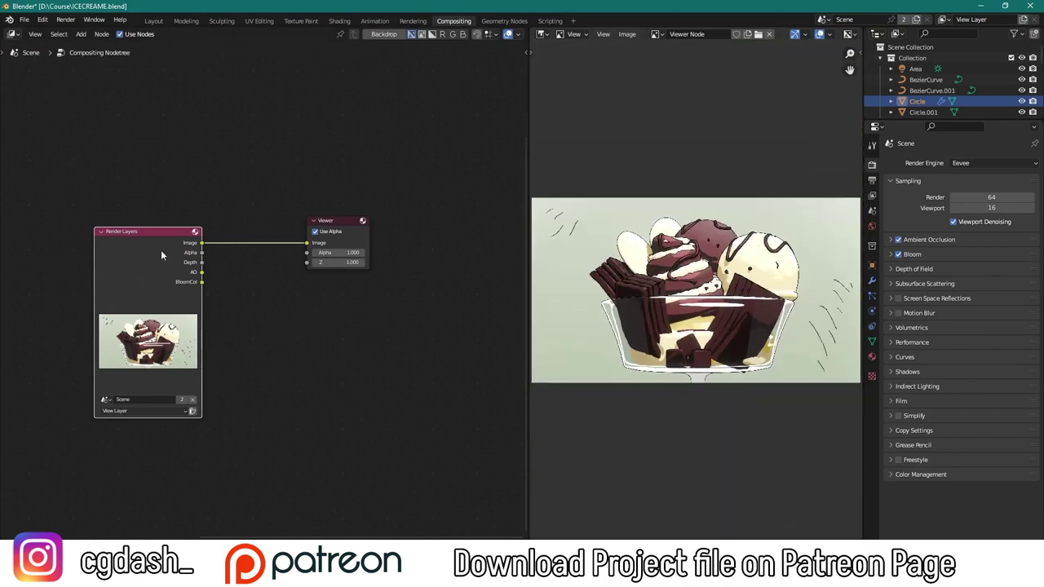
left_click_drag(160, 251, 119, 248)
left_click(119, 248, "ctrl+shift")
left_click(119, 248, "ctrl+shift")
left_click(119, 248, "ctrl+shift")
left_click(119, 248, "ctrl+shift")
left_click(119, 252, "ctrl+shift")
Insert a Mix node into the render image link and set it to Darken
key("shift+a")
left_click(291, 208)
left_click(255, 281)
left_click(259, 302)
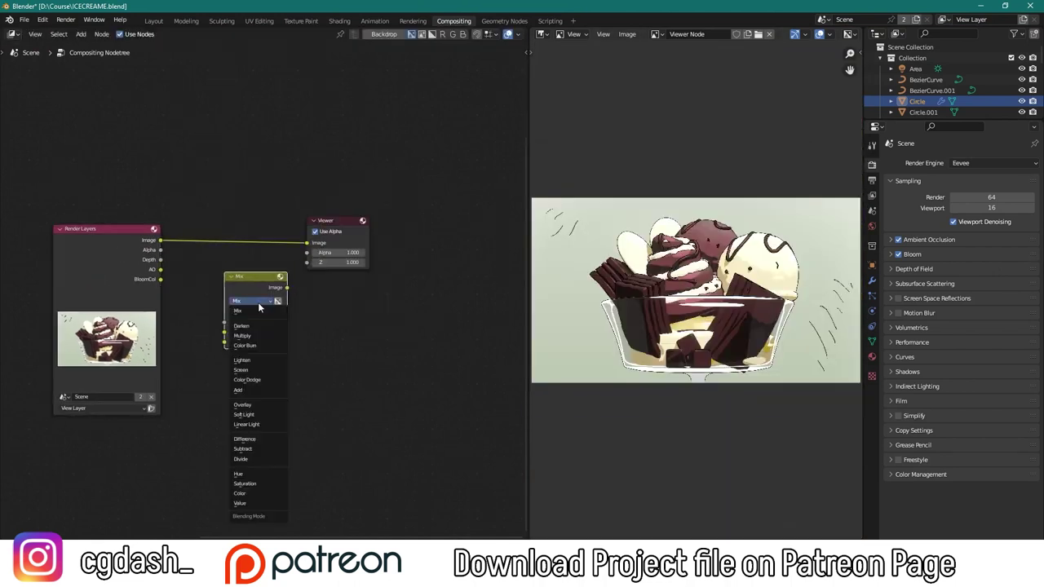
key("Escape")
scroll(257, 285, "up", 2)
left_click_drag(258, 281, 255, 196)
left_click(228, 220)
left_click(233, 252)
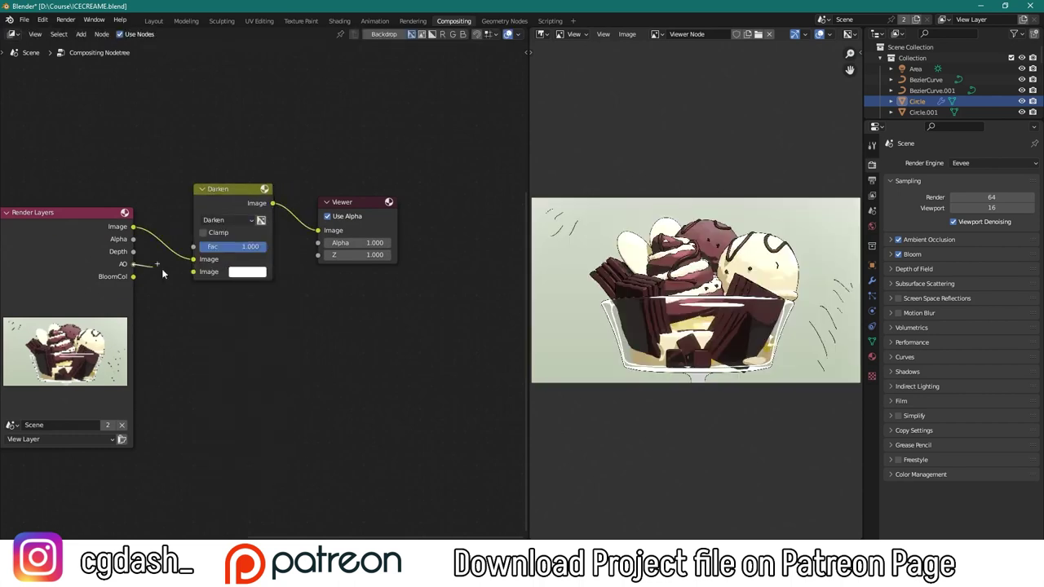
Feed the AO pass into the Mix node and try Overlay blending at factor 0.175
left_click_drag(161, 271, 193, 271)
scroll(264, 285, "up", 1)
left_click_drag(208, 235, 269, 235)
left_click(241, 202)
left_click(204, 366)
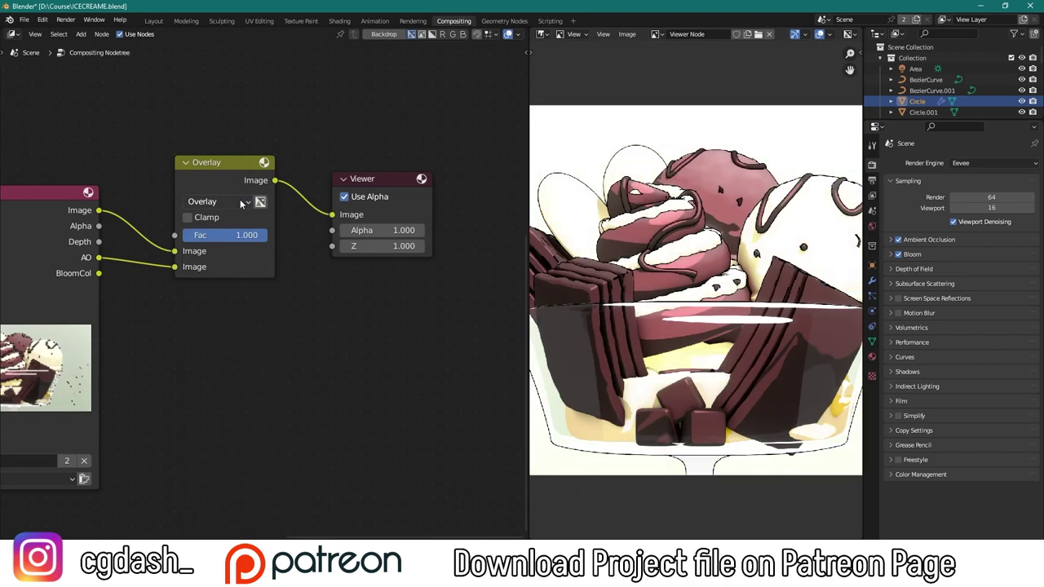
left_click_drag(245, 235, 208, 235)
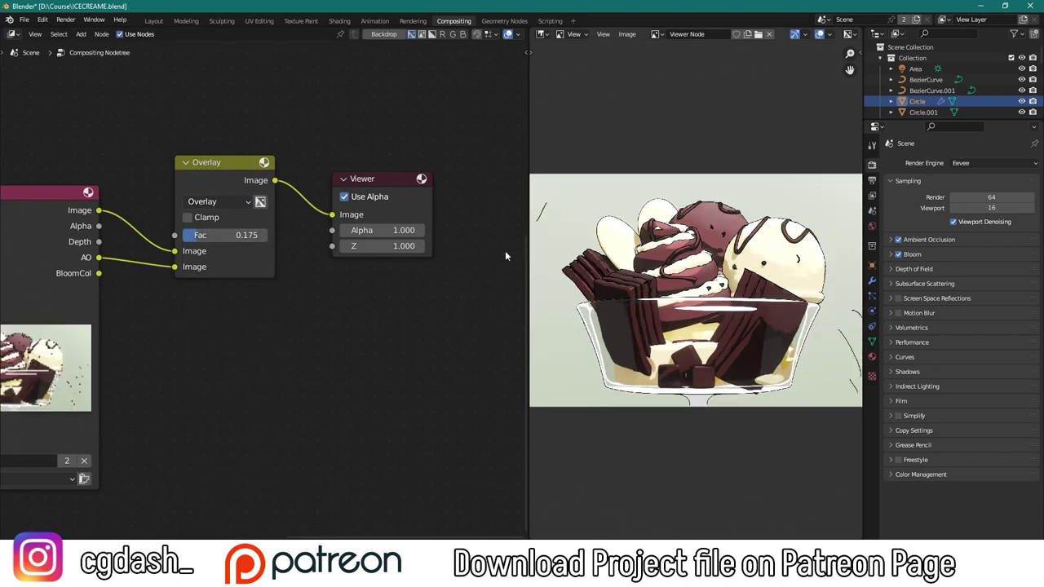
Replace the Overlay node with a ColorRamp on the AO pass, tightening its black and white stops
key("ctrl+x")
left_click_drag(97, 257, 332, 214)
key("shift+a")
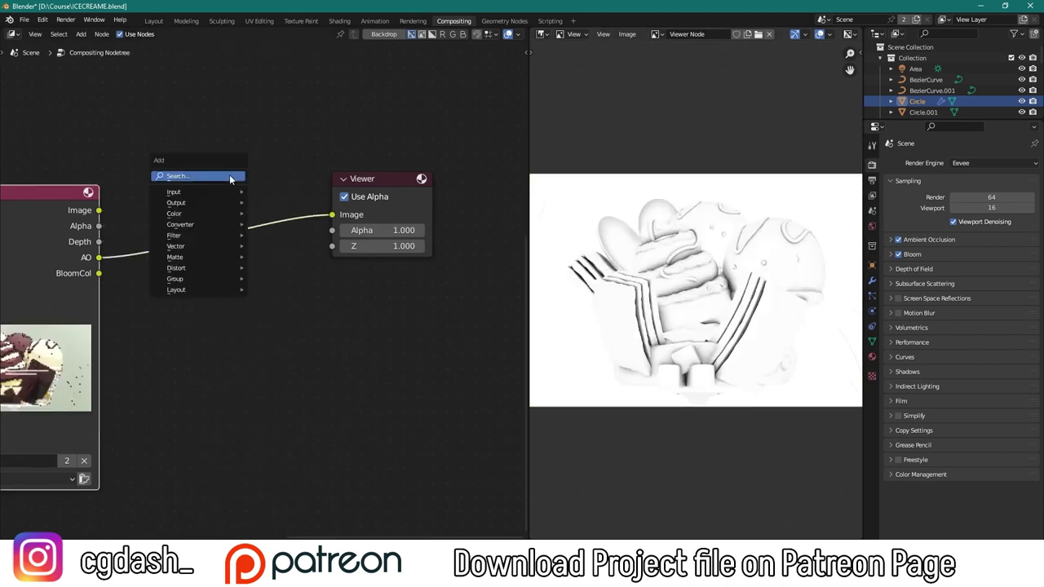
type("c")
key("Return")
left_click_drag(186, 284, 265, 283)
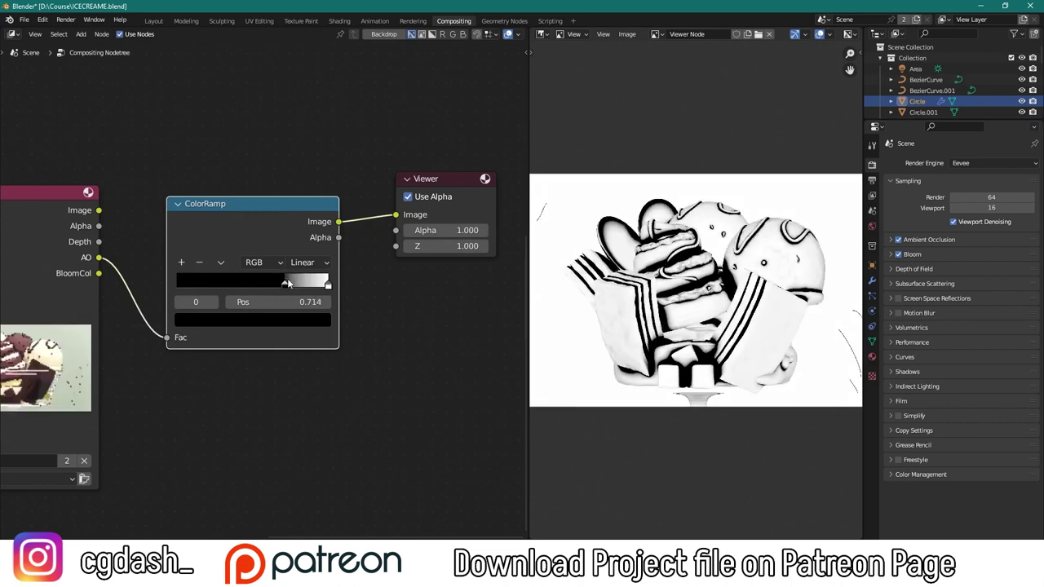
scroll(270, 276, "up", 2)
left_click_drag(357, 282, 305, 281)
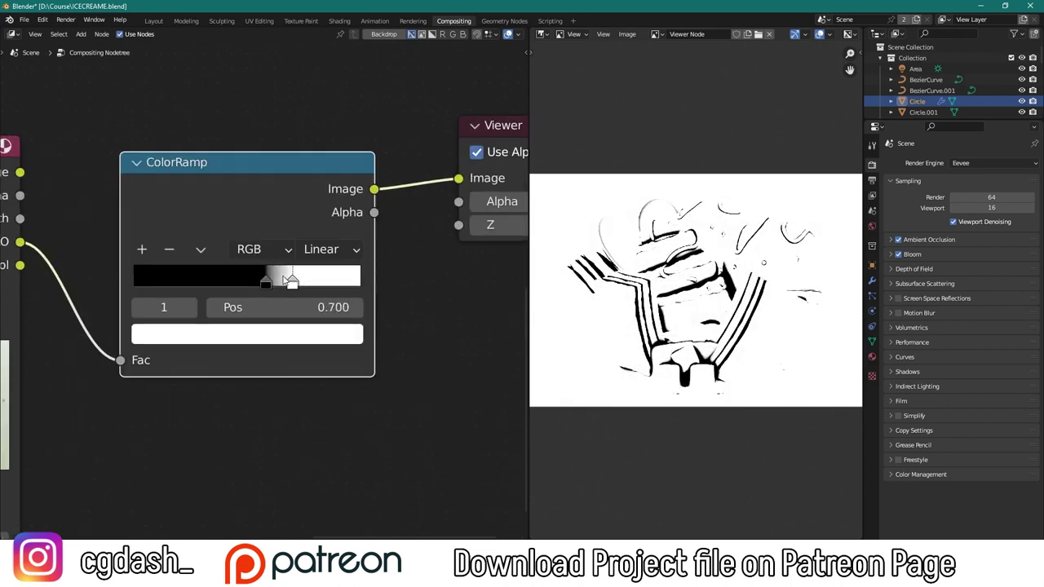
scroll(287, 277, "down", 2)
Multiply the ColorRamp AO over the render with a Mix node at factor 0.100
left_click_drag(93, 205, 345, 210)
key("shift+a")
type("mix")
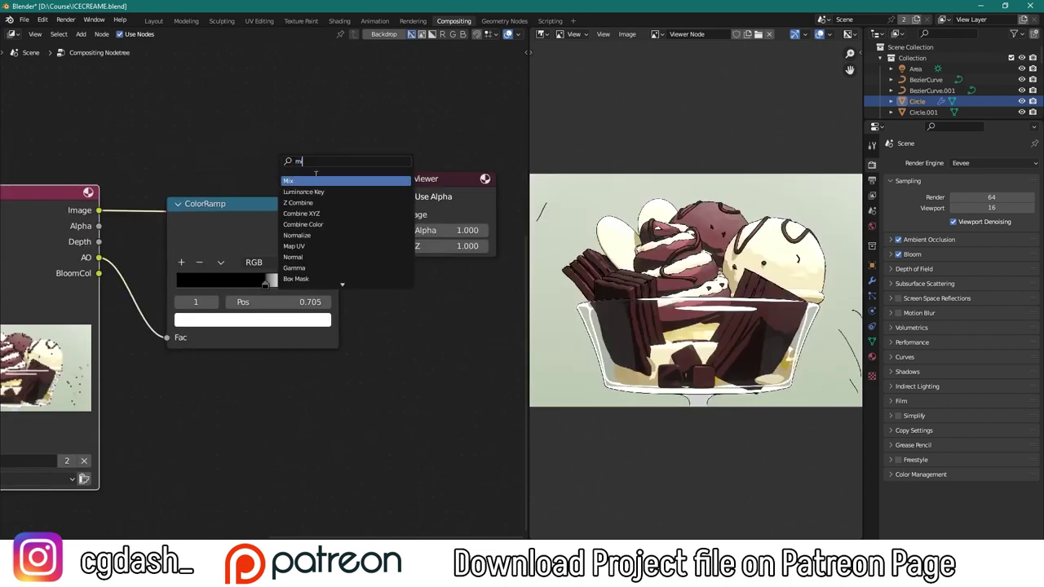
key("Return")
left_click(288, 204)
left_click(281, 199)
left_click(282, 237)
left_click_drag(288, 160, 418, 156)
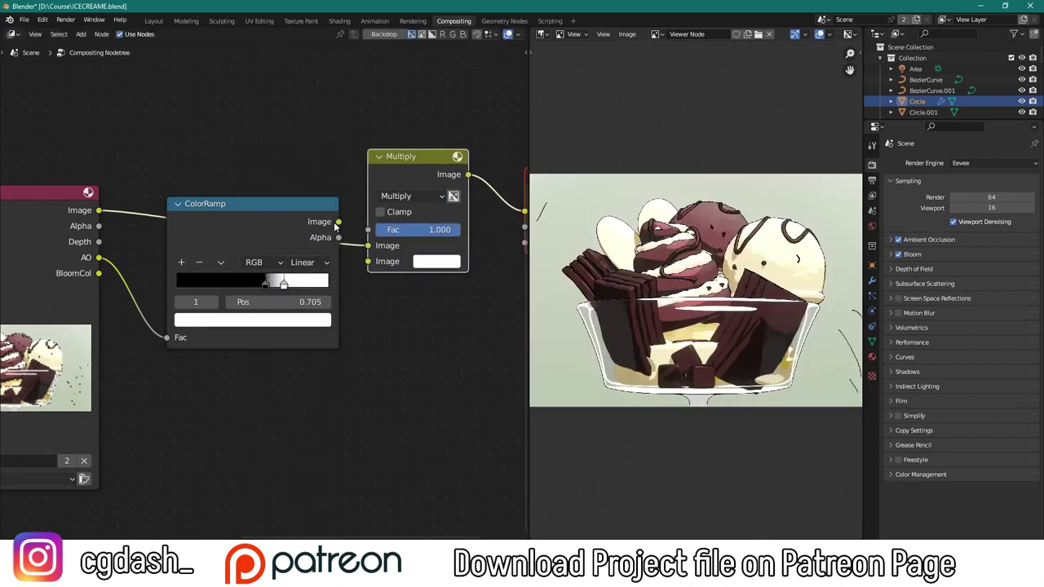
left_click(288, 203)
scroll(288, 204, "up", 3)
left_click_drag(320, 235, 277, 235)
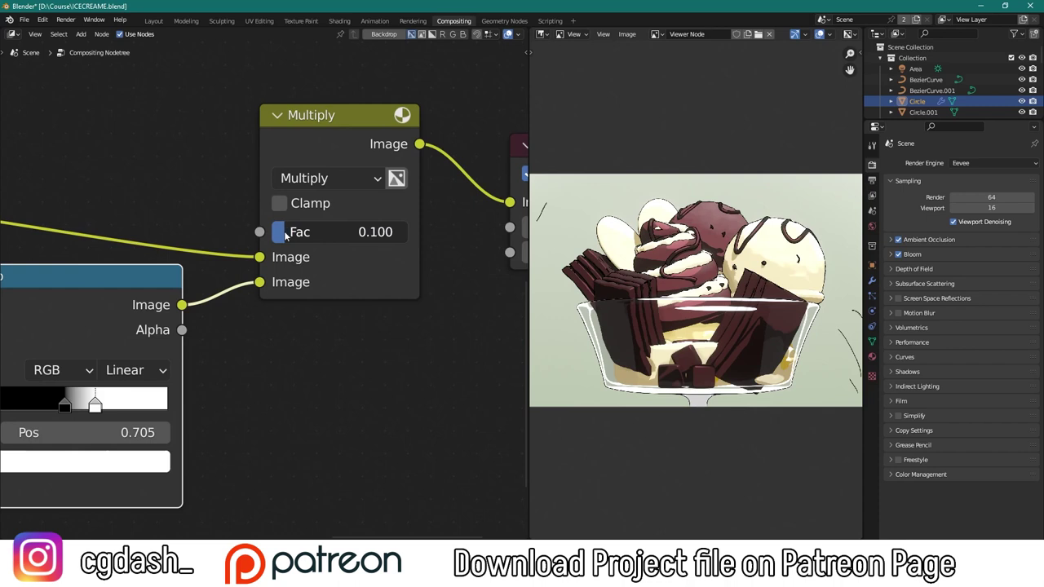
scroll(241, 271, "down", 4)
Duplicate the Multiply node and insert the copy into the link to the Viewer
middle_click_drag(171, 288, 248, 215)
key("shift+d")
left_click(465, 169)
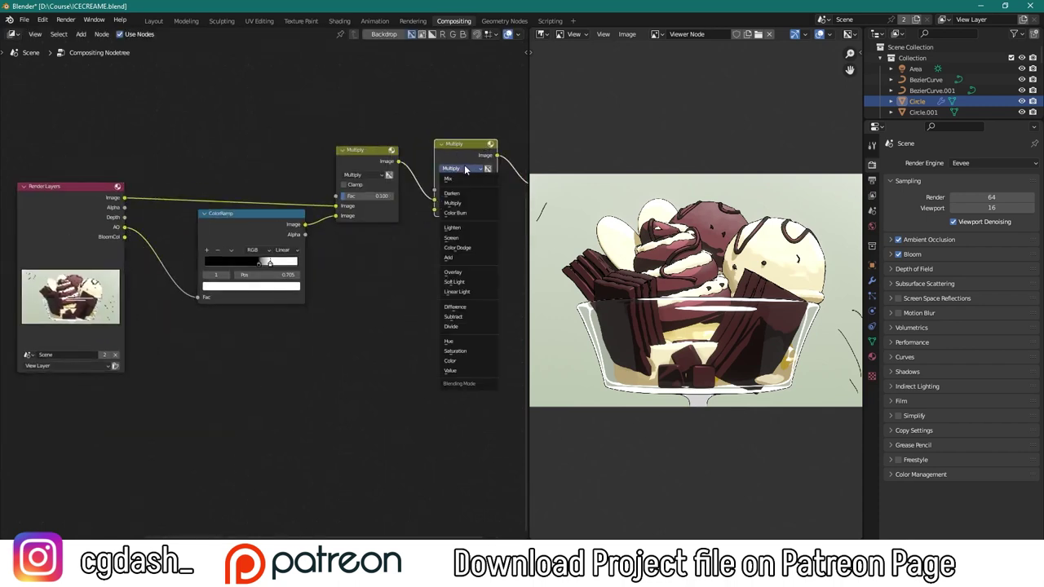
Raise the Mix factor to 1.000 and add a Hue Saturation Value node with value 10, saturation 1.617
scroll(465, 169, "up", 2, "ctrl")
scroll(457, 212, "up", 2)
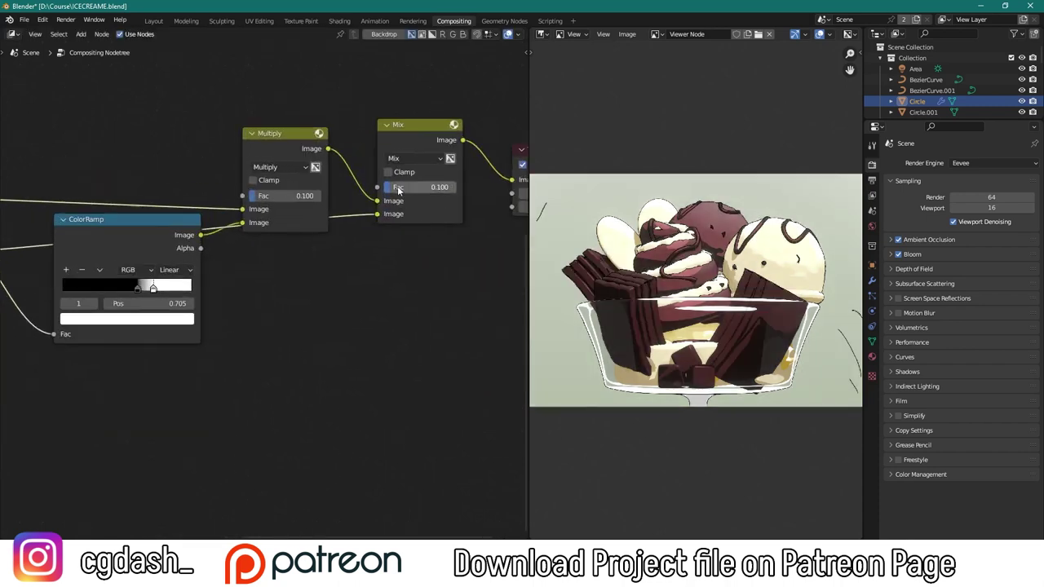
left_click_drag(400, 187, 465, 187)
key("shift+a")
type("h")
key("Return")
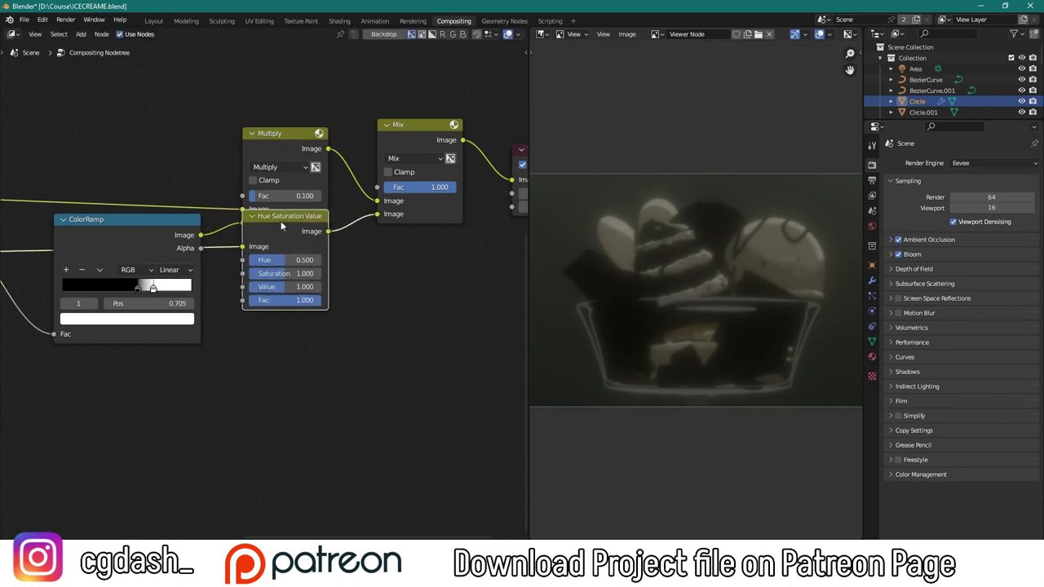
left_click(276, 256)
scroll(276, 256, "up", 2)
double_click(324, 326)
type("2.010")
key("Return")
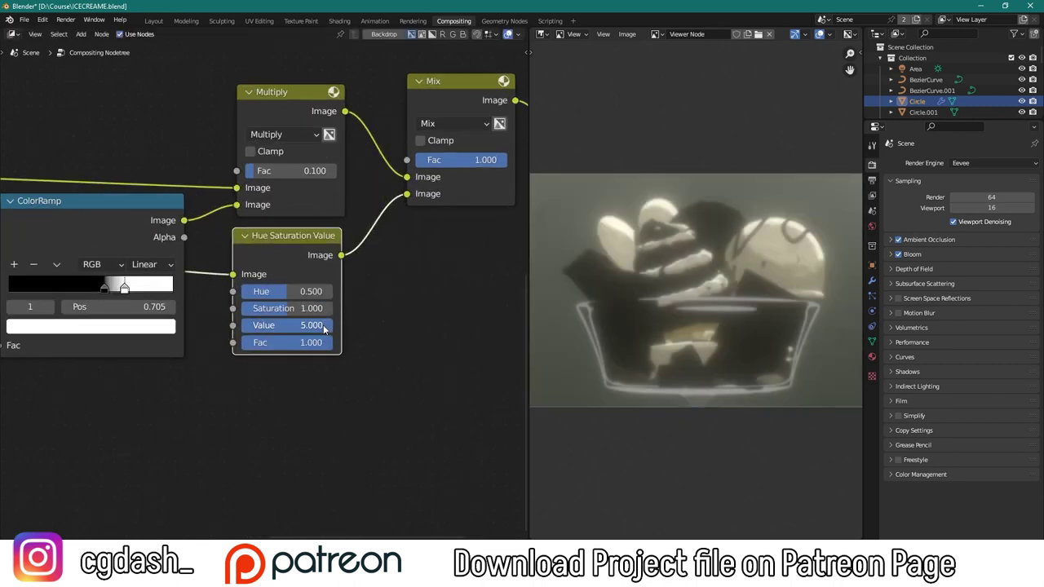
middle_click_drag(397, 208, 331, 269)
Blend the Hue Saturation Value branch in at Mix factor 0.417 and inspect the composite in the Viewer
left_click_drag(408, 220, 376, 221)
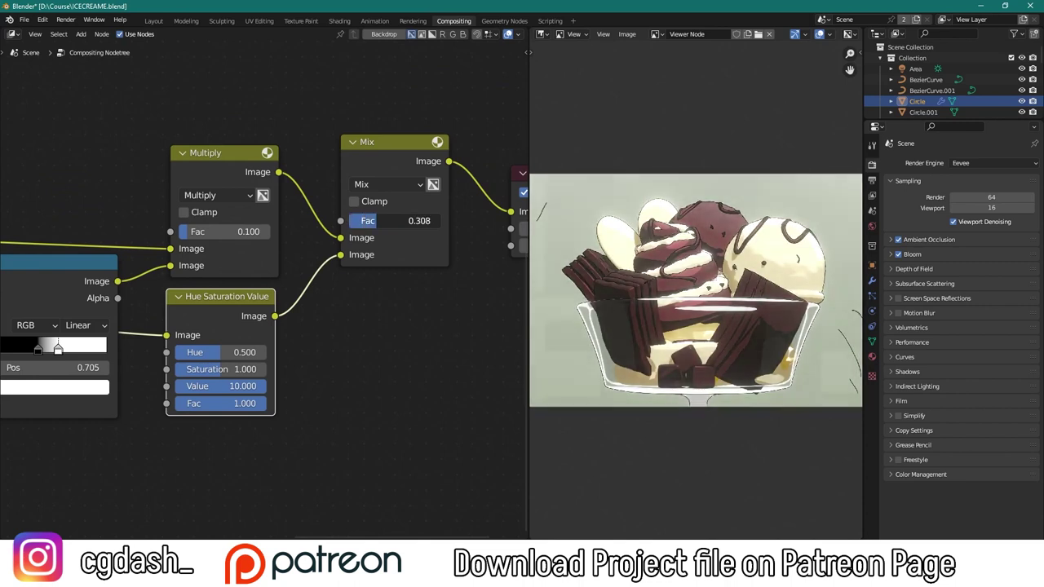
key("ctrl+space")
key("Home")
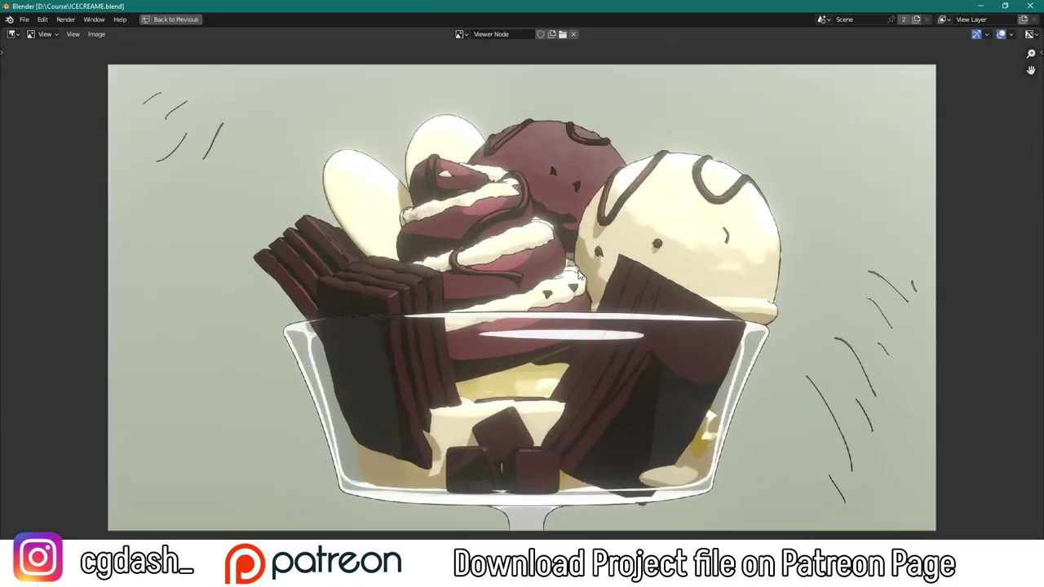
key("ctrl+space")
left_click(379, 169)
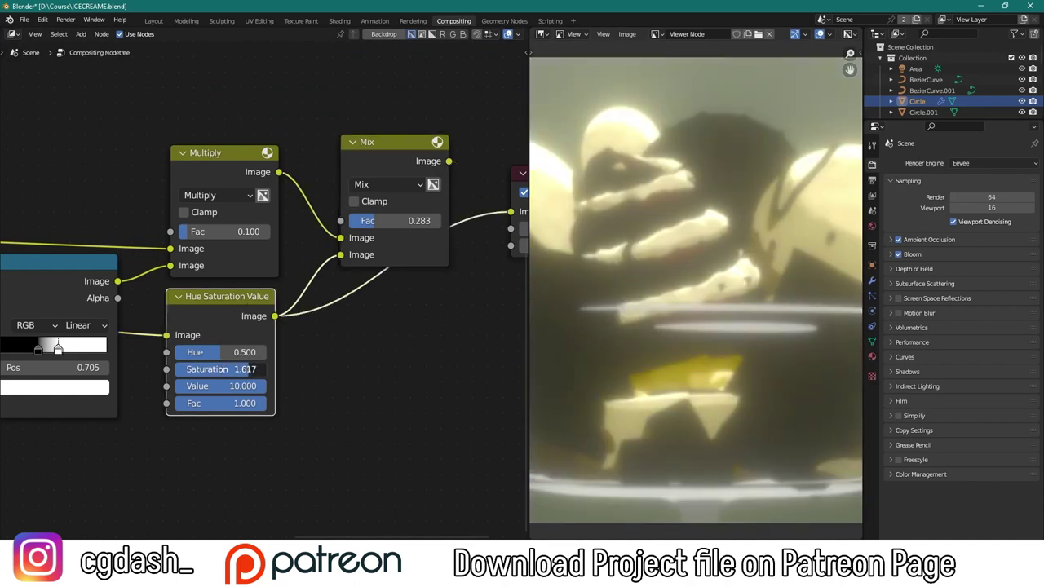
left_click(410, 166, "ctrl+shift")
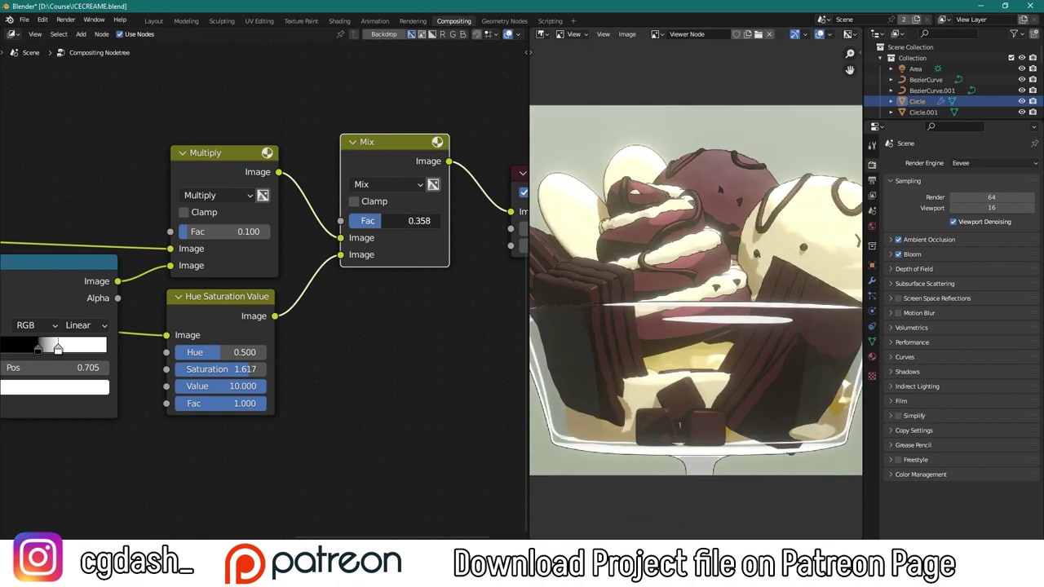
left_click_drag(412, 220, 407, 220)
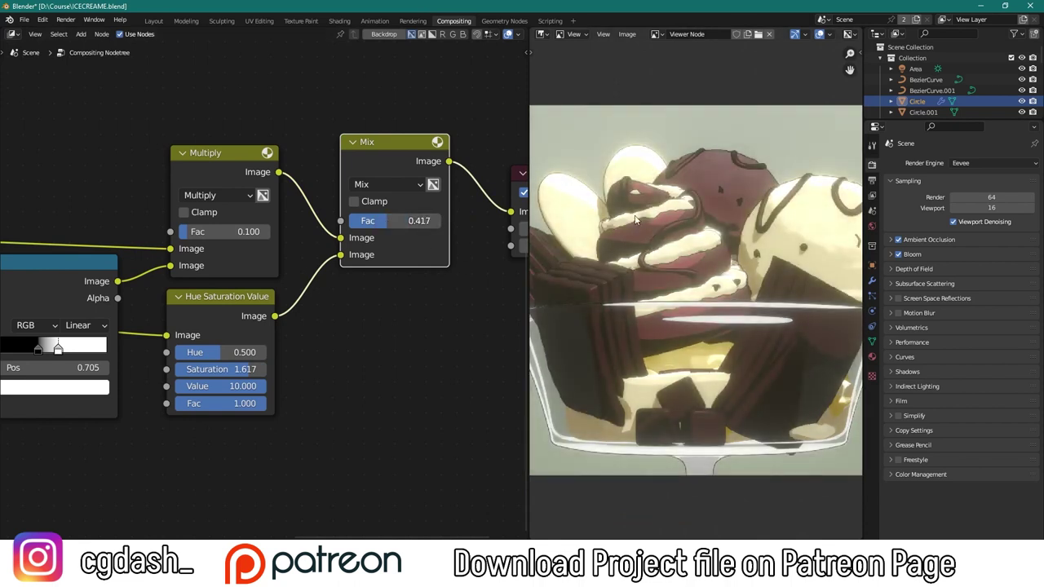
key("ctrl+space")
scroll(693, 235, "up", 3)
scroll(693, 235, "up", 2)
key("ctrl+space")
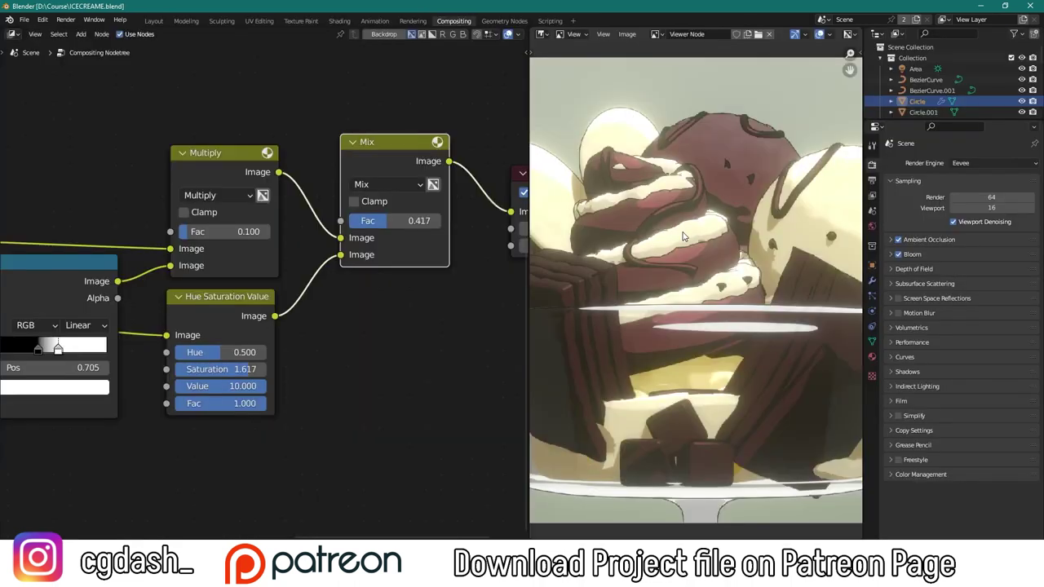
key("Home")
scroll(334, 207, "down", 2)
key("shift+a")
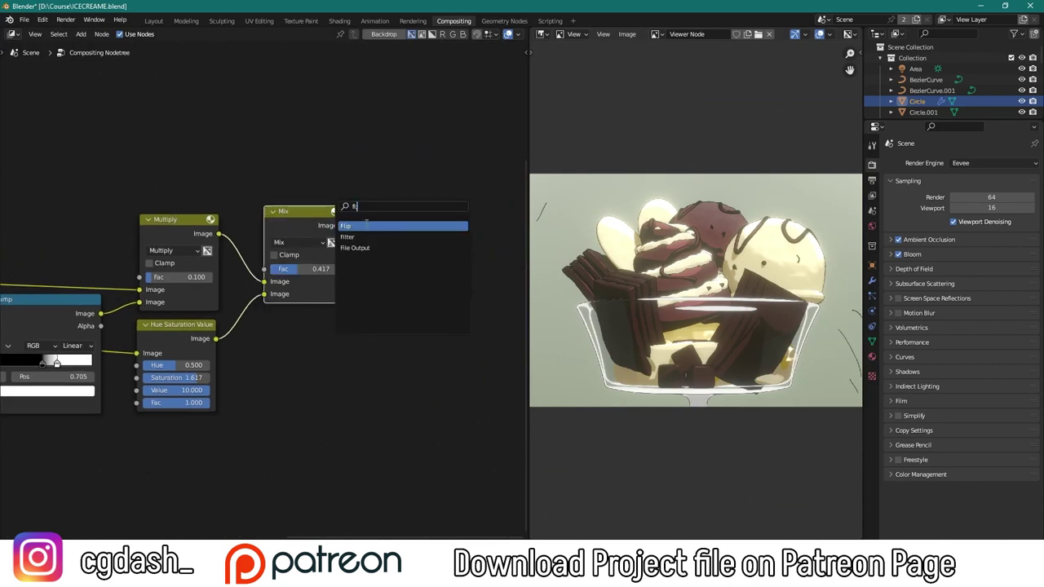
Insert a Filter node set to Diamond Sharpen between the Mix node and the Viewer
left_click(379, 237)
left_click(424, 236)
left_click(428, 238)
left_click(428, 275)
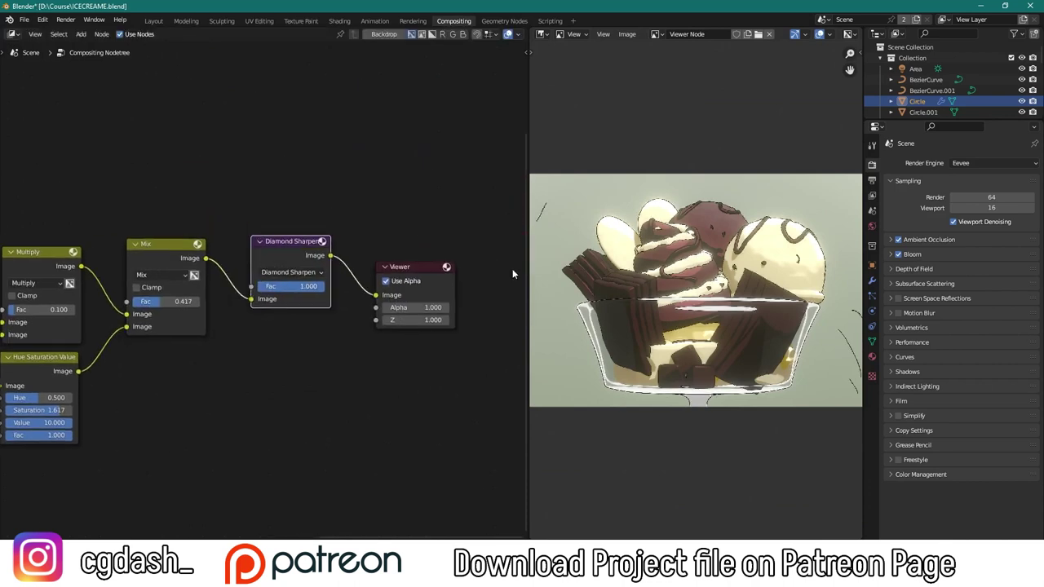
middle_click_drag(316, 245, 206, 245)
Add duplicated Shadow (0.225) and Soften (0.550) filters and lower Diamond Sharpen to 0.325
key("shift+d")
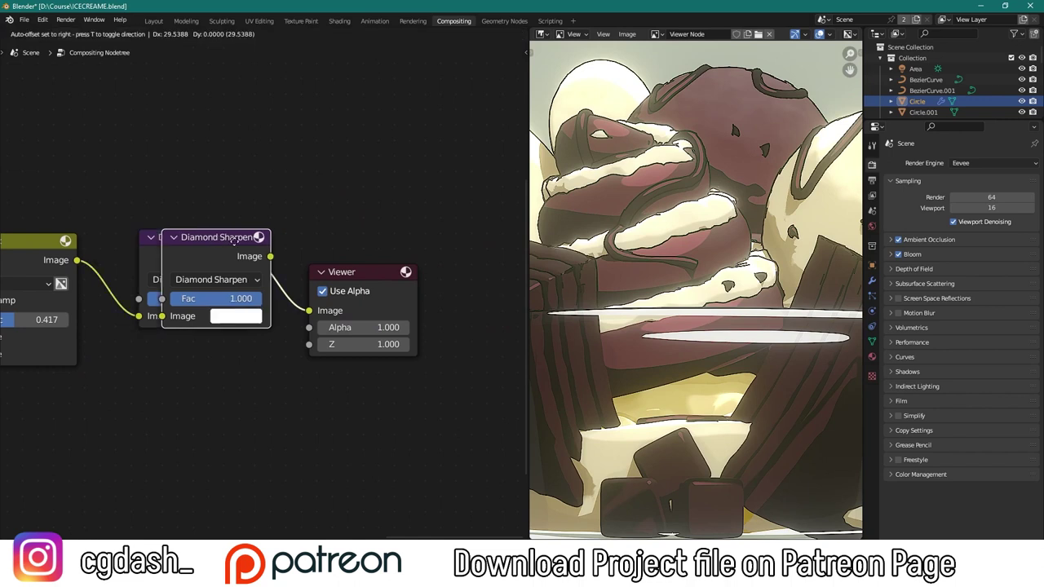
left_click(374, 244)
left_click(353, 278)
left_click(341, 415)
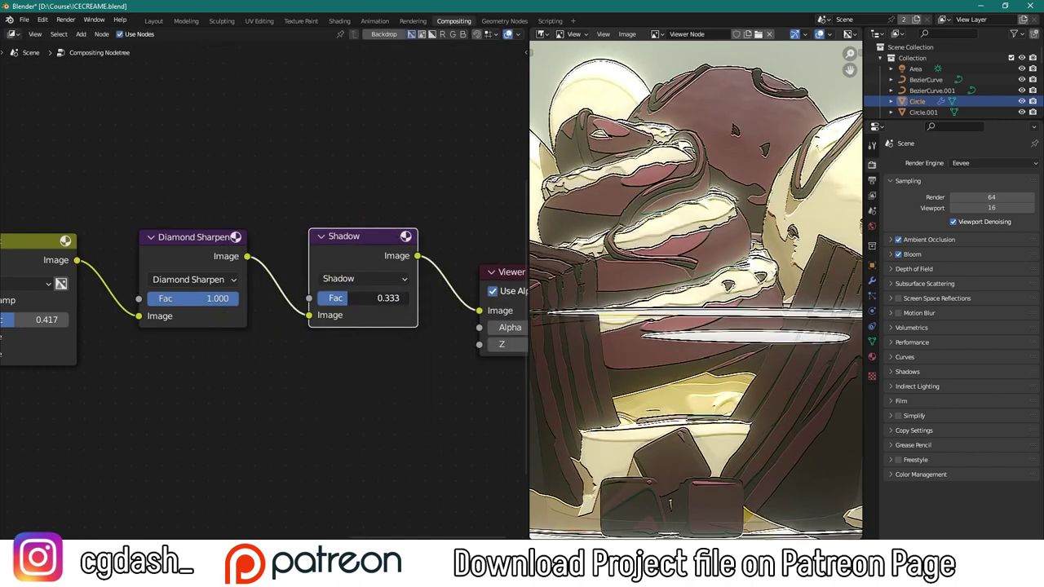
left_click_drag(363, 298, 352, 298)
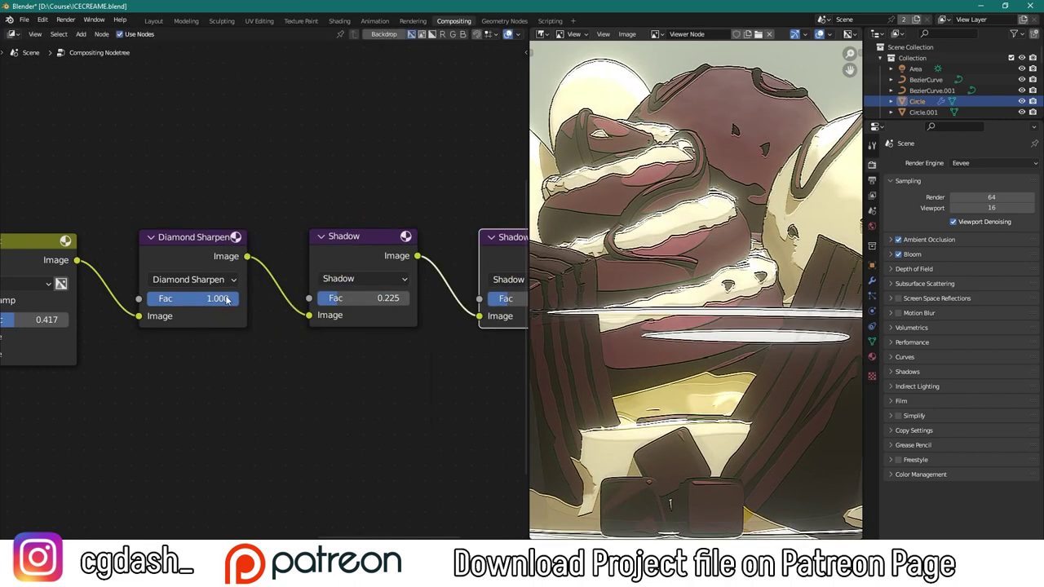
left_click(353, 303)
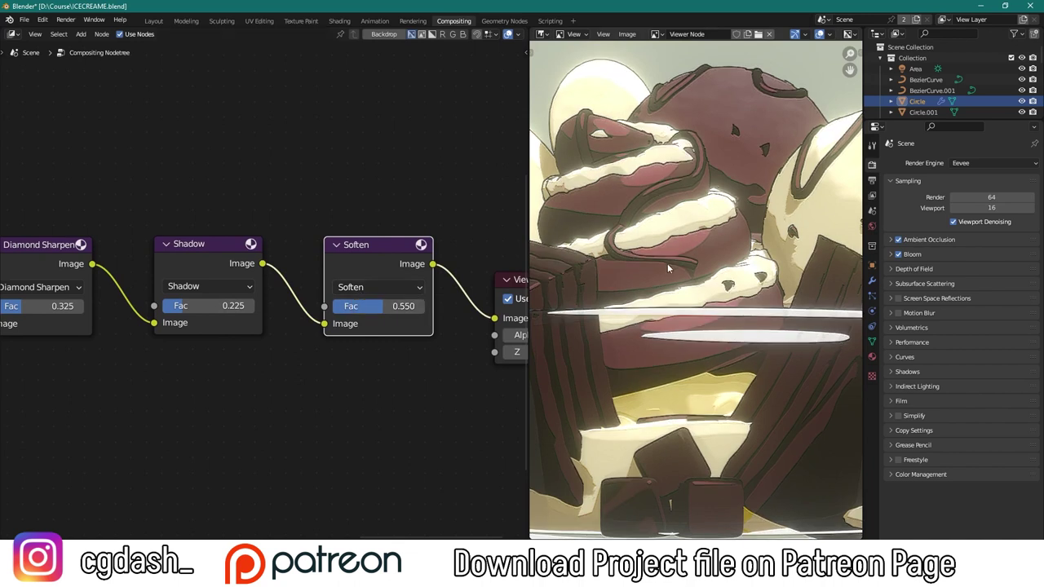
Inspect the final composite in a maximized Viewer, then select the BezierCurve and enter Edit Mode
key("Home")
scroll(668, 260, "down", 1)
key("ctrl+space")
key("Home")
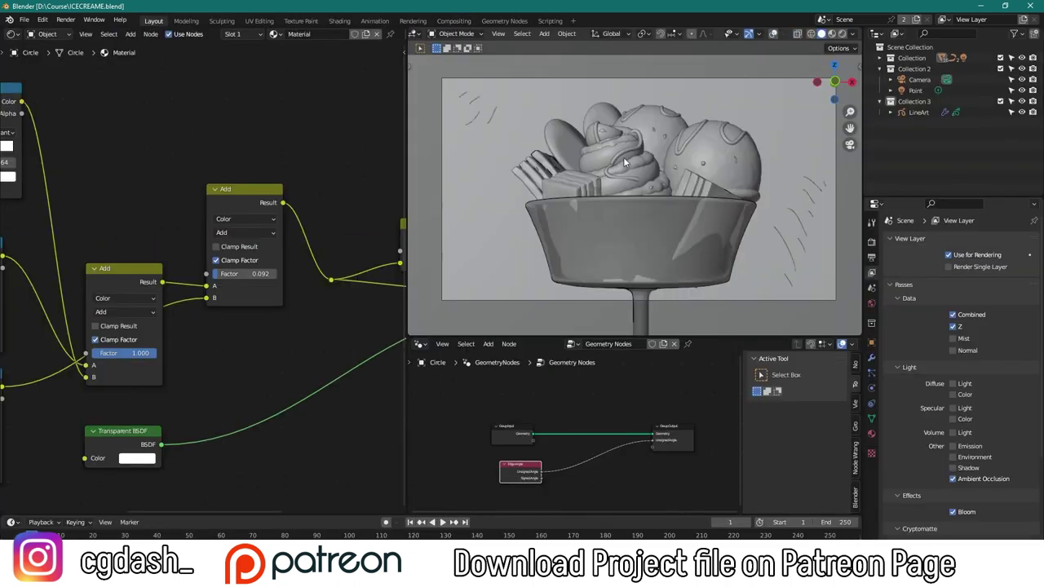
scroll(669, 125, "up", 2)
scroll(700, 159, "up", 4)
left_click(701, 159)
key("Tab")
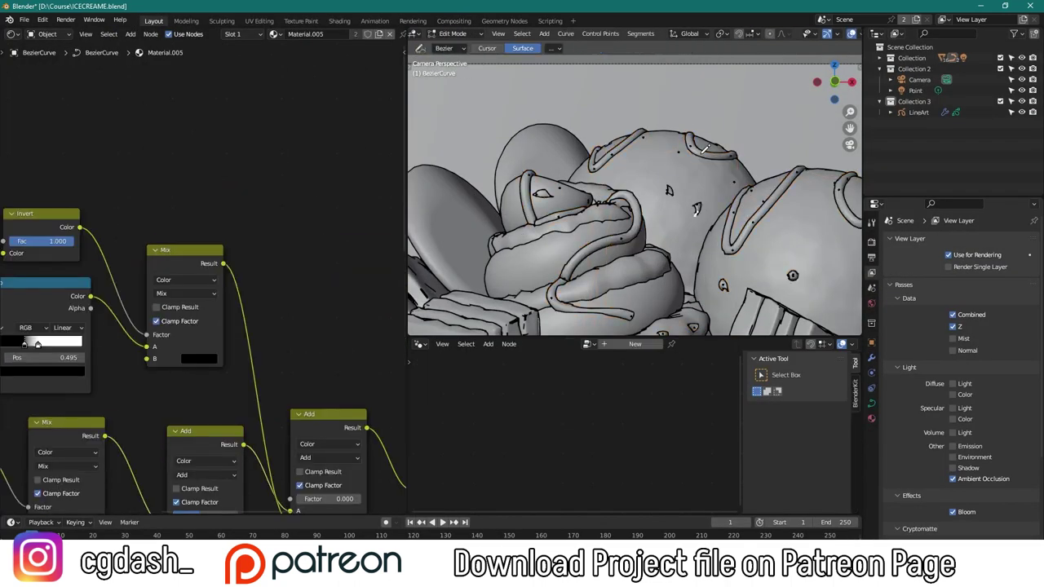
Scale and move the stem's tip control point, checking it through the camera view
scroll(662, 114, "down", 3)
key("t")
key("t")
middle_click_drag(467, 97, 633, 118)
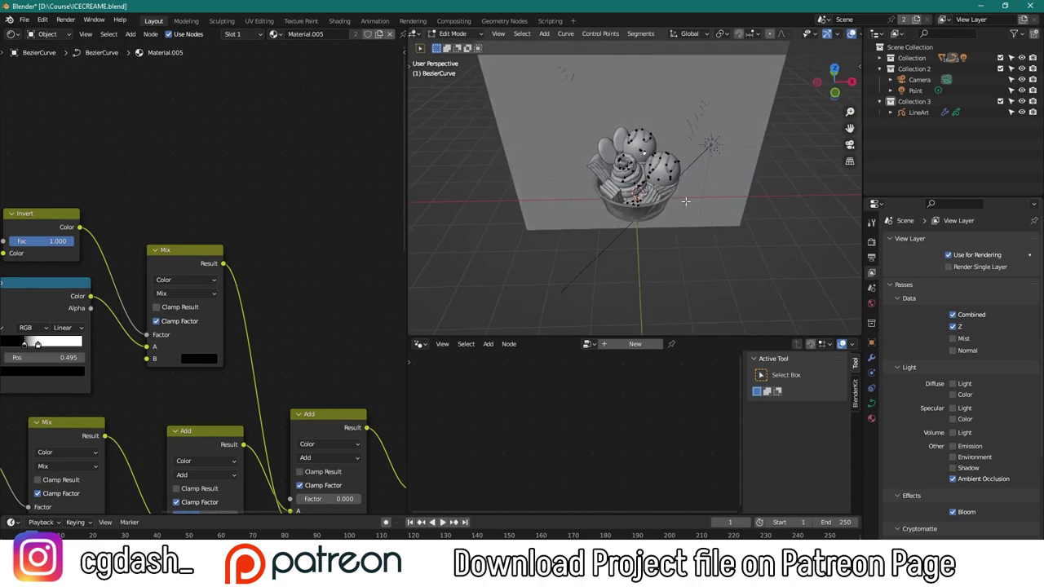
key("KP_0")
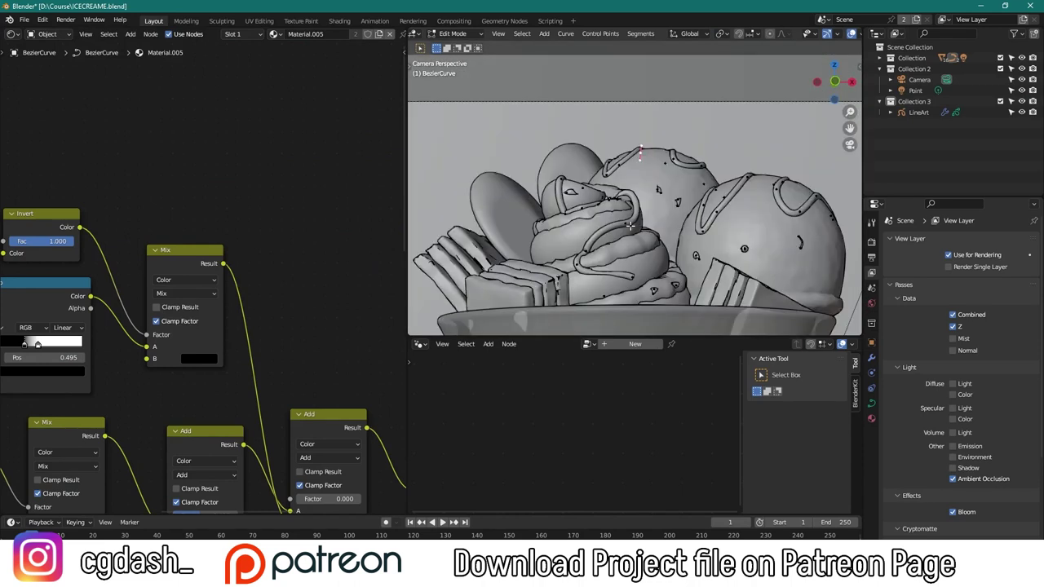
middle_click_drag(662, 88, 639, 153, "shift")
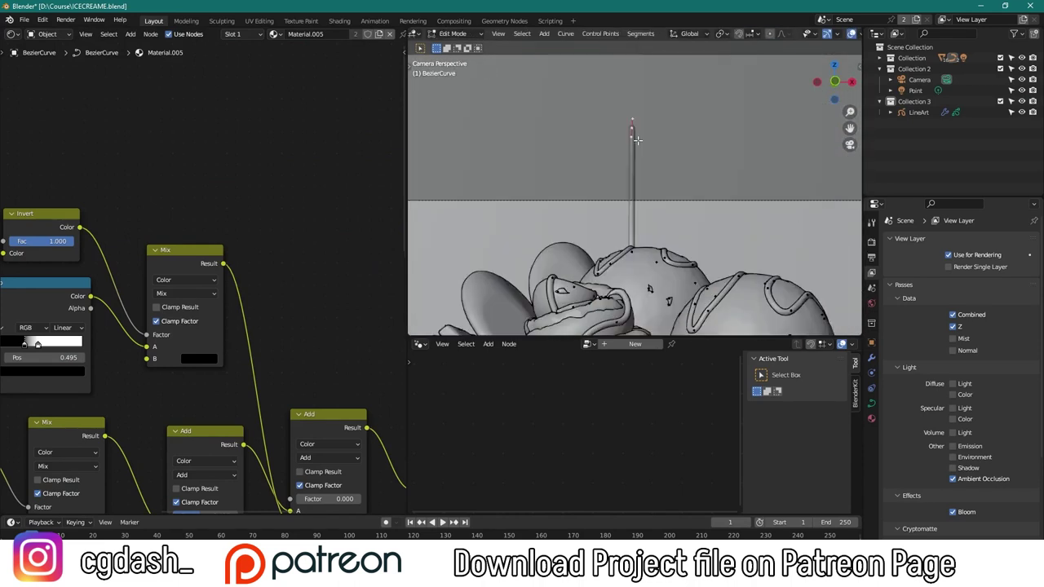
middle_click_drag(651, 238, 750, 194)
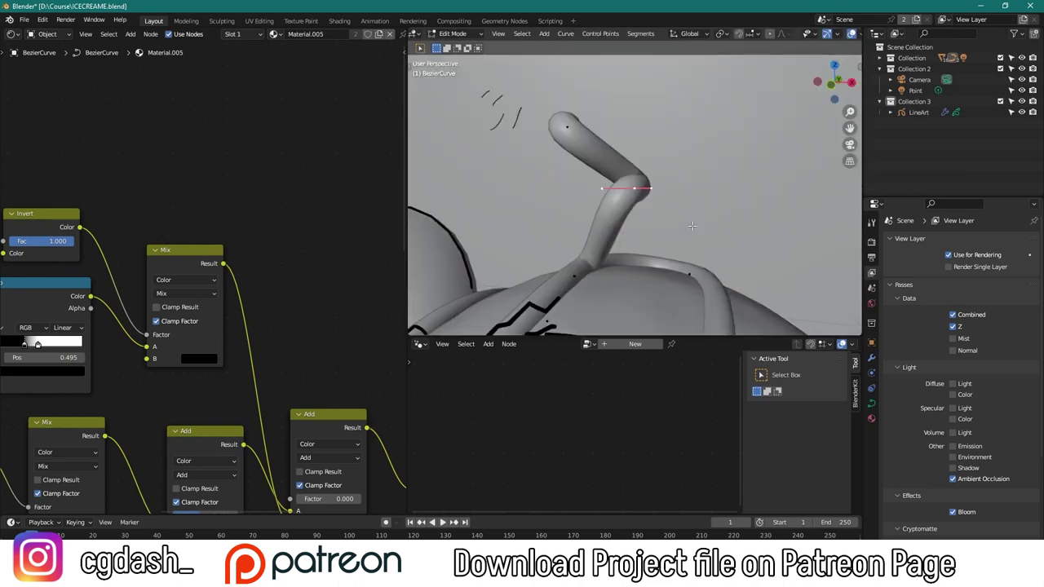
scroll(750, 194, "up", 3)
key("s")
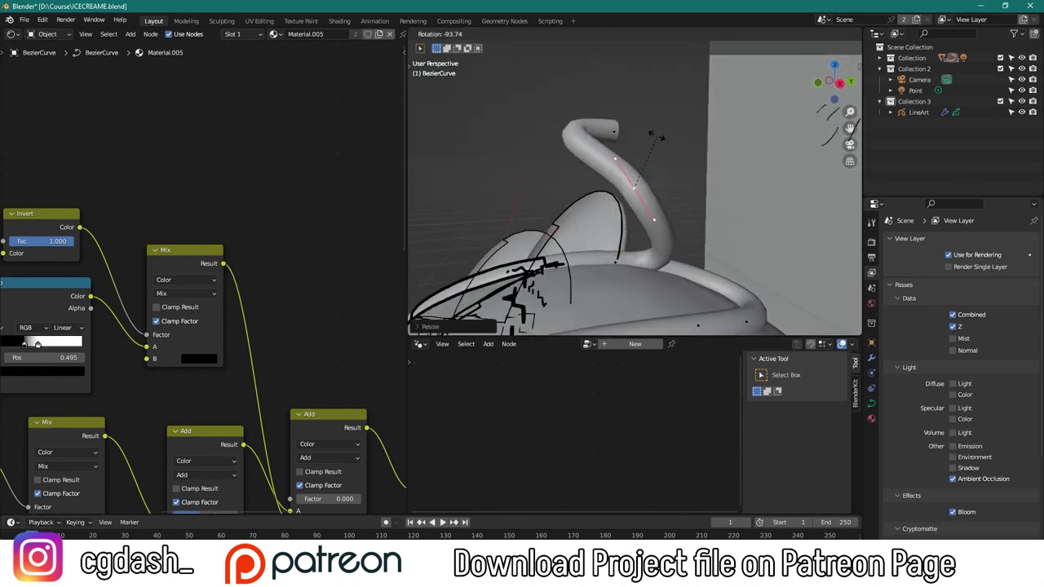
left_click(652, 198)
key("KP_0")
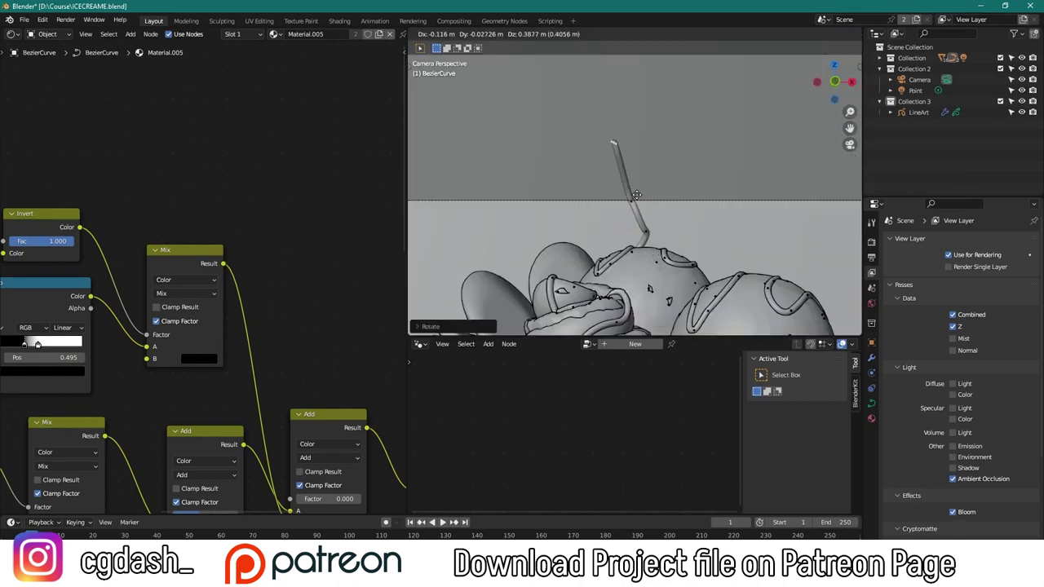
left_click(680, 221)
Set the stem point's handles to Automatic so the curve bends smoothly
middle_click_drag(680, 221, 593, 258)
scroll(593, 258, "up", 3)
scroll(701, 170, "up", 3)
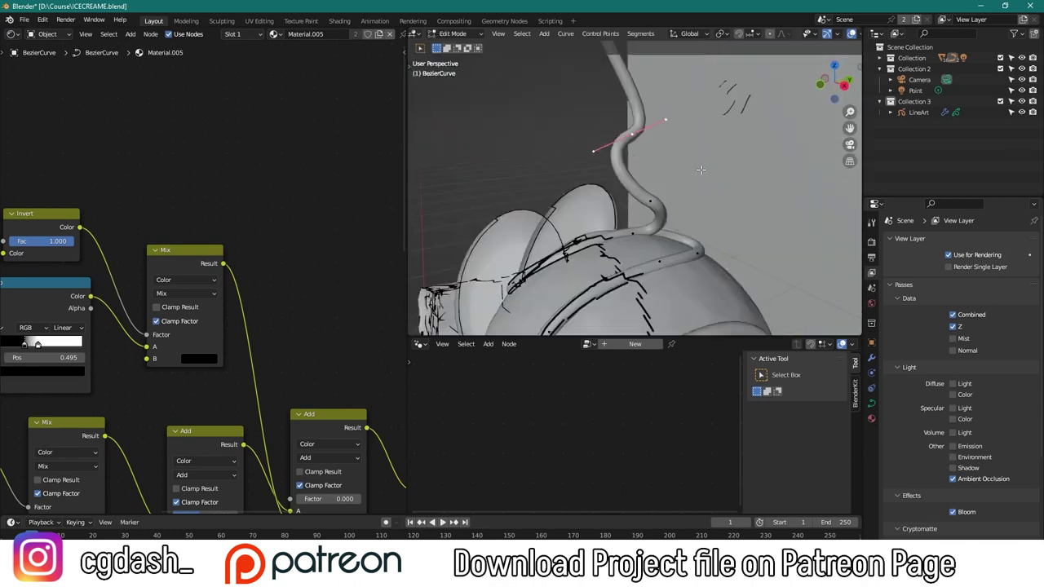
middle_click_drag(700, 170, 751, 174)
key("v")
left_click(751, 174)
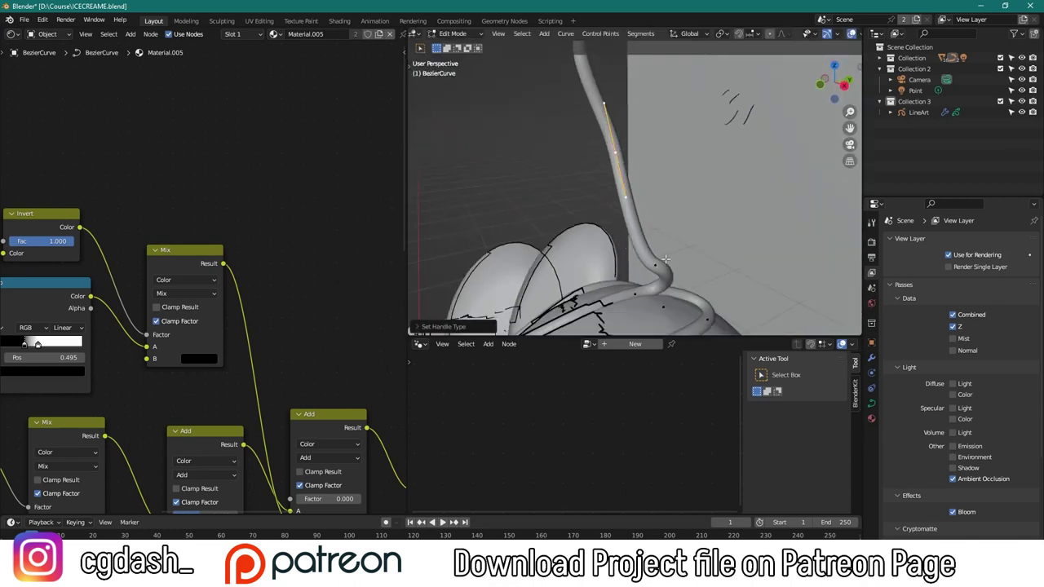
Return to Object Mode, view through the camera and hide overlays to preview the shaded sundae
key("Tab")
scroll(749, 207, "down", 3)
key("KP_0")
scroll(704, 189, "down", 3)
scroll(718, 200, "up", 3)
scroll(727, 209, "up", 2)
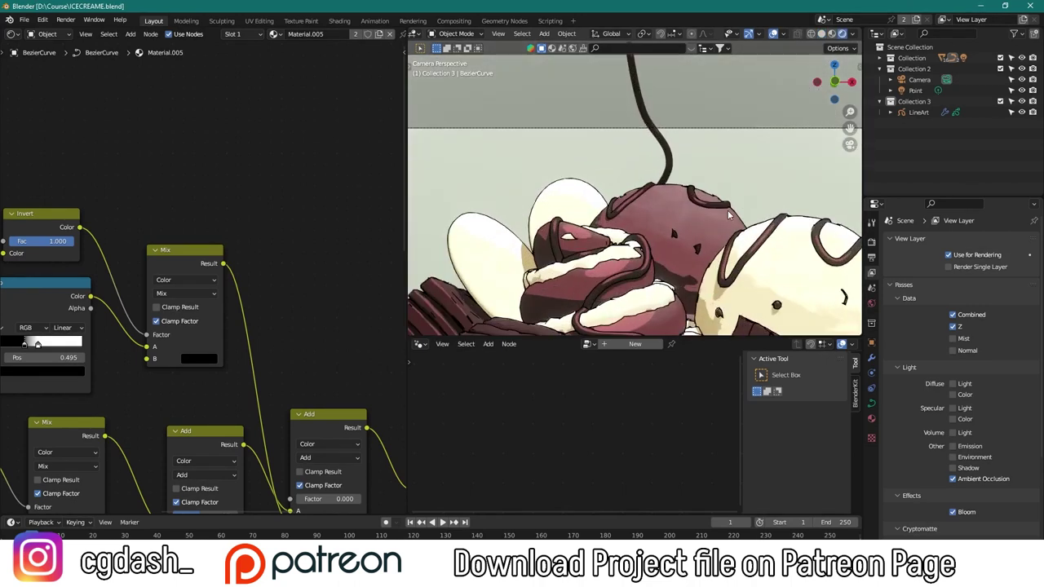
scroll(727, 210, "down", 4)
scroll(721, 203, "up", 2)
key("shift+alt+z")
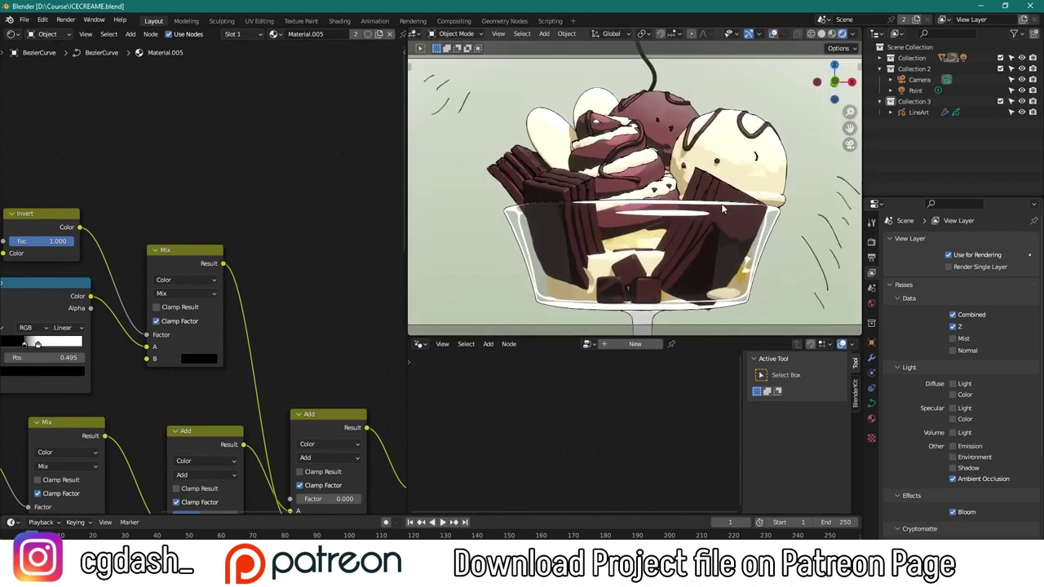
Turn the viewport overlays back on and select the glass Circle object
scroll(721, 210, "up", 5)
scroll(802, 119, "down", 2)
scroll(613, 135, "up", 1)
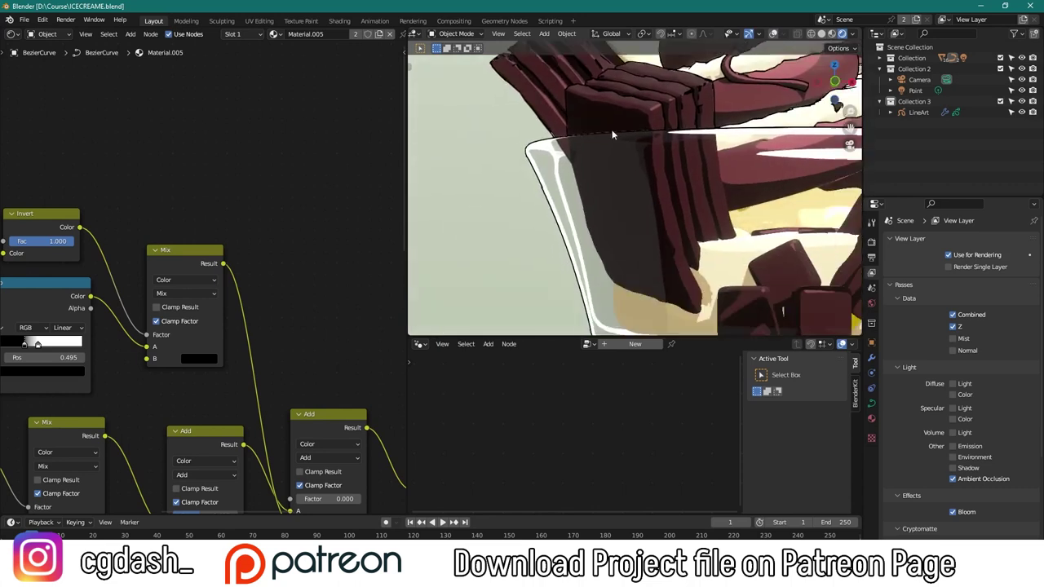
scroll(613, 135, "down", 3)
scroll(613, 135, "up", 2)
scroll(788, 206, "up", 3)
key("shift+alt+z")
left_click(788, 206)
Try the Overlay blend mode on the Add node, then undo it
scroll(575, 202, "down", 3)
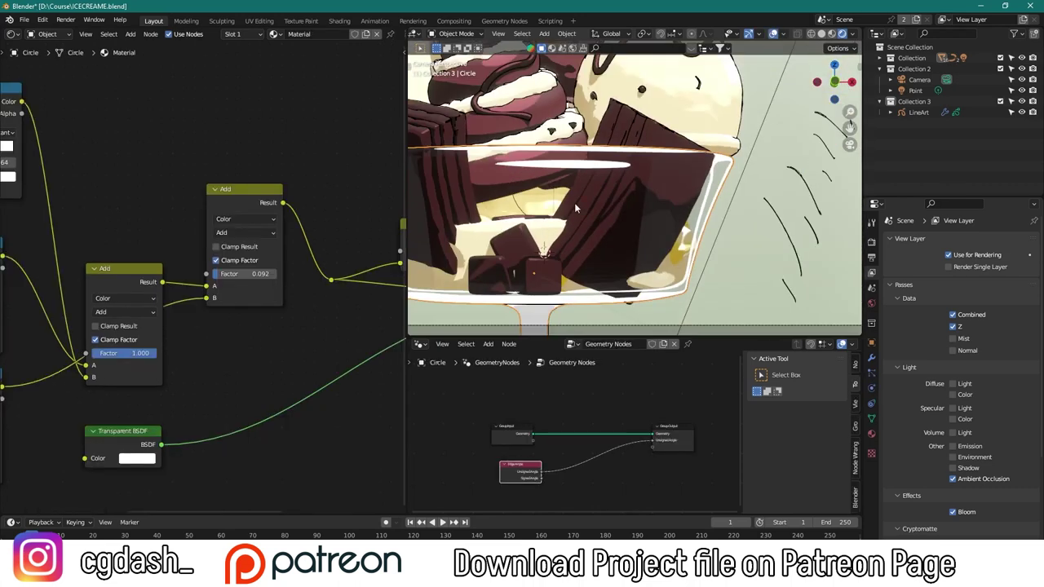
scroll(574, 208, "down", 2)
scroll(198, 223, "down", 2)
scroll(238, 210, "up", 1)
scroll(237, 210, "up", 1)
scroll(277, 259, "up", 1)
left_click(320, 308)
left_click(320, 291)
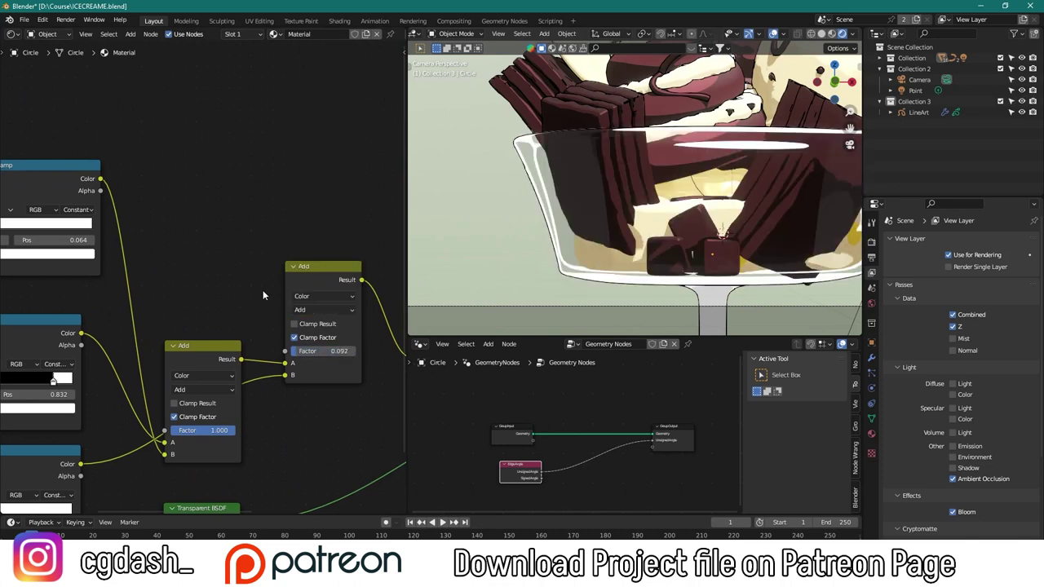
key("ctrl+z")
View the sundae through the scene camera and render the final image with F12
scroll(737, 229, "down", 2)
scroll(737, 229, "down", 2)
scroll(734, 221, "up", 2)
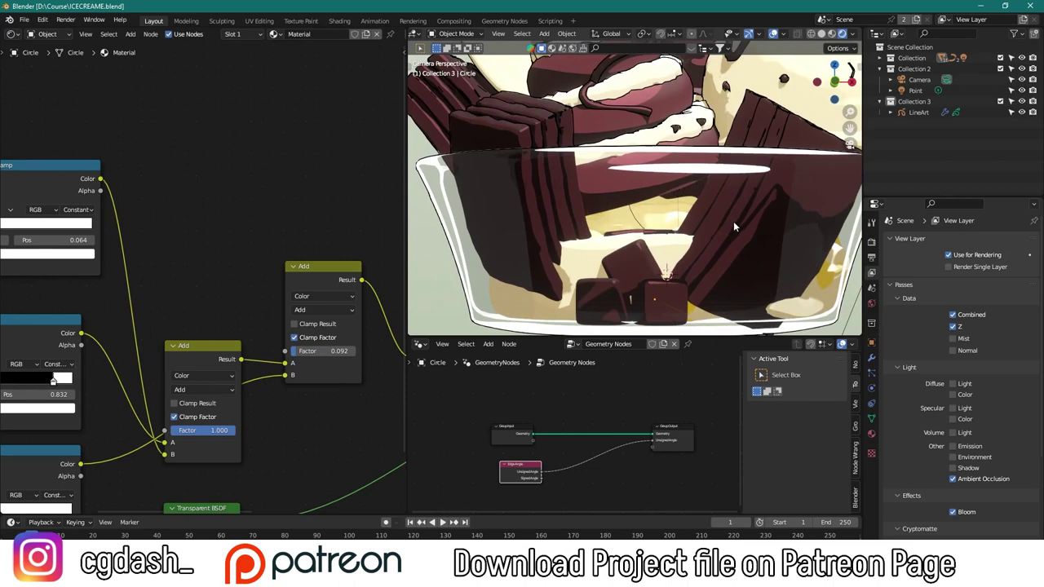
mouse_move(724, 220)
middle_mouse_down("shift")
mouse_move(769, 194)
mouse_move(766, 241)
mouse_move(848, 144)
mouse_move(721, 240)
mouse_move(735, 176)
middle_mouse_up("shift")
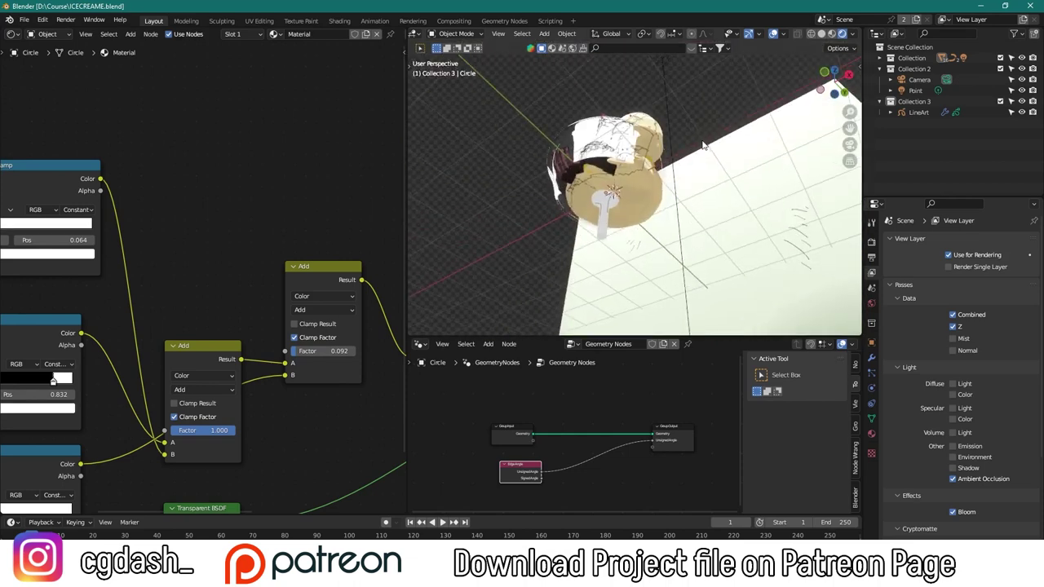
scroll(848, 144, "up", 3)
key("KP_0")
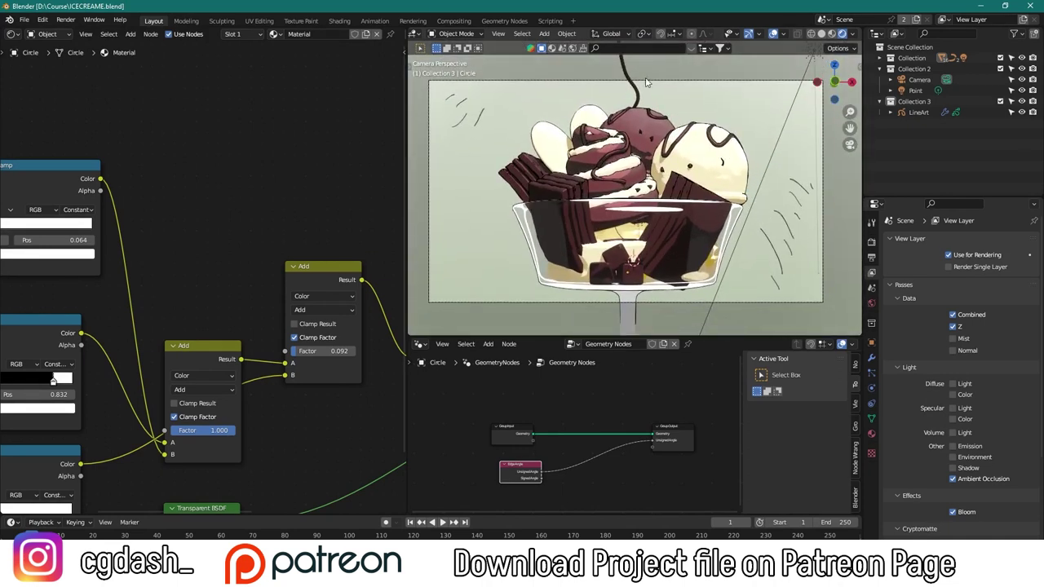
key("F12")
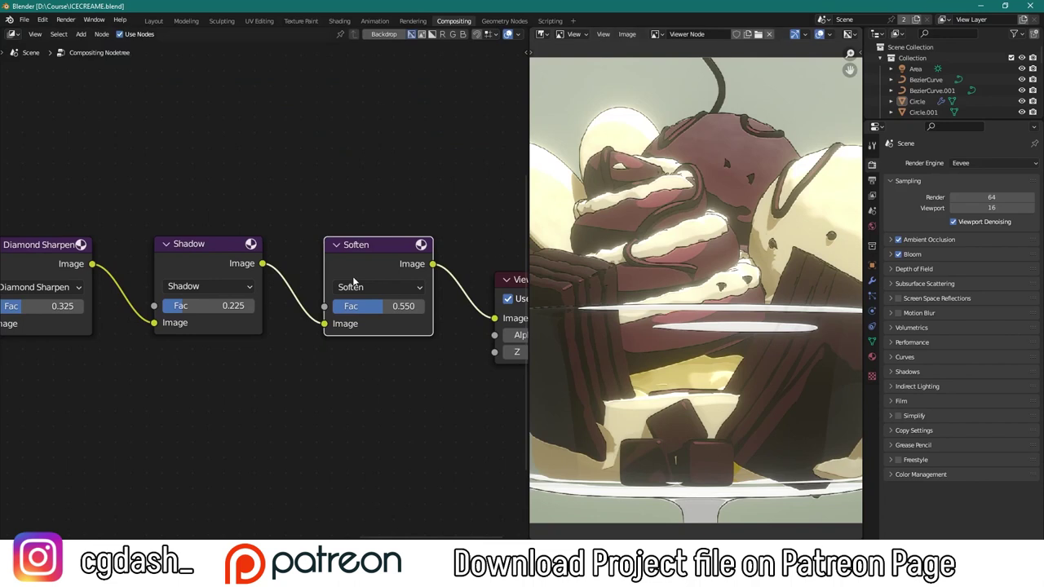
Preview the Hue Saturation Value node alone and set Hue 0.442 and Saturation 1.317
left_click(208, 351, "ctrl+shift")
key("BackSpace")
key("Return")
key("ctrl+z")
mouse_move(188, 388)
left_mouse_down()
mouse_move(172, 388)
mouse_move(214, 403)
left_mouse_up()
scroll(265, 294, "up", 1)
mouse_move(351, 264)
left_mouse_down()
mouse_move(375, 264)
mouse_move(333, 263)
left_mouse_up()
Lower the Mix node factor to 0.458
scroll(412, 291, "down", 2)
mouse_move(522, 293)
middle_mouse_down()
mouse_move(200, 289)
mouse_move(351, 245)
middle_mouse_up()
scroll(200, 290, "up", 1)
left_click_drag(196, 258, 214, 258)
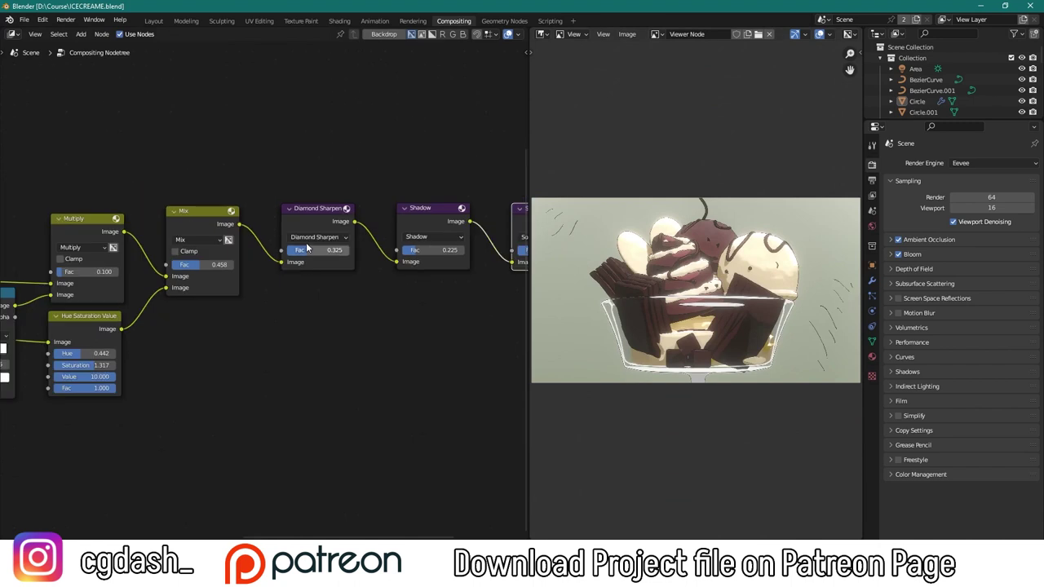
Frame the Soften node and try the Medium High Contrast look, reverting to None
key("KP_Decimal")
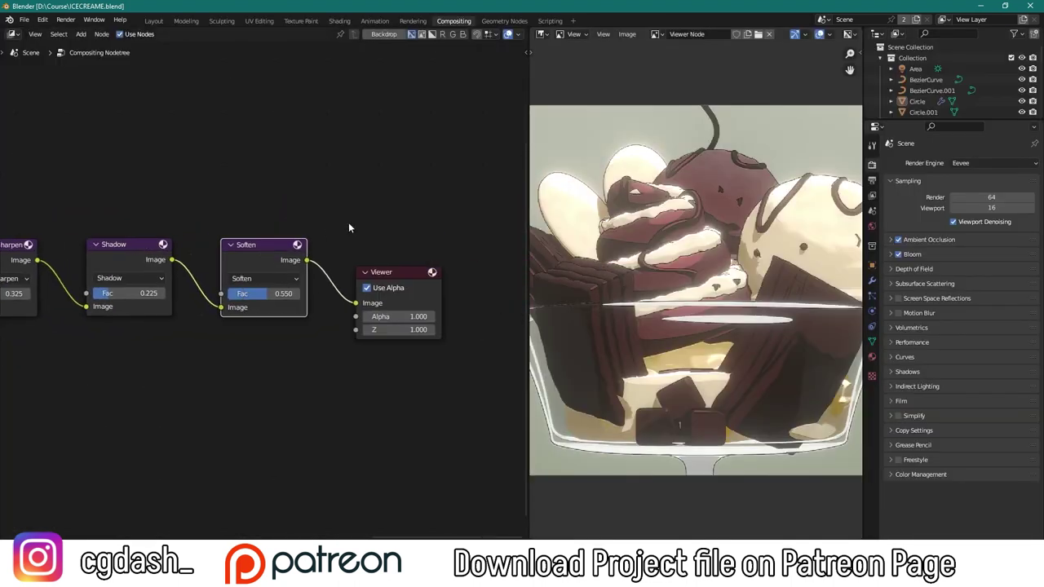
left_click(921, 474)
left_click(980, 516)
left_click(984, 474)
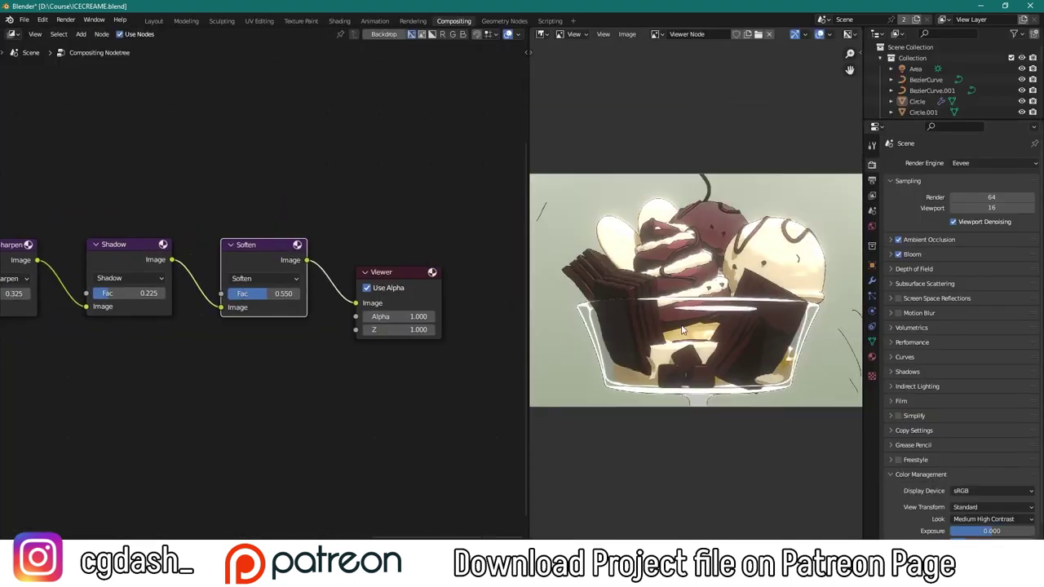
key("ctrl+z")
key("shift+a")
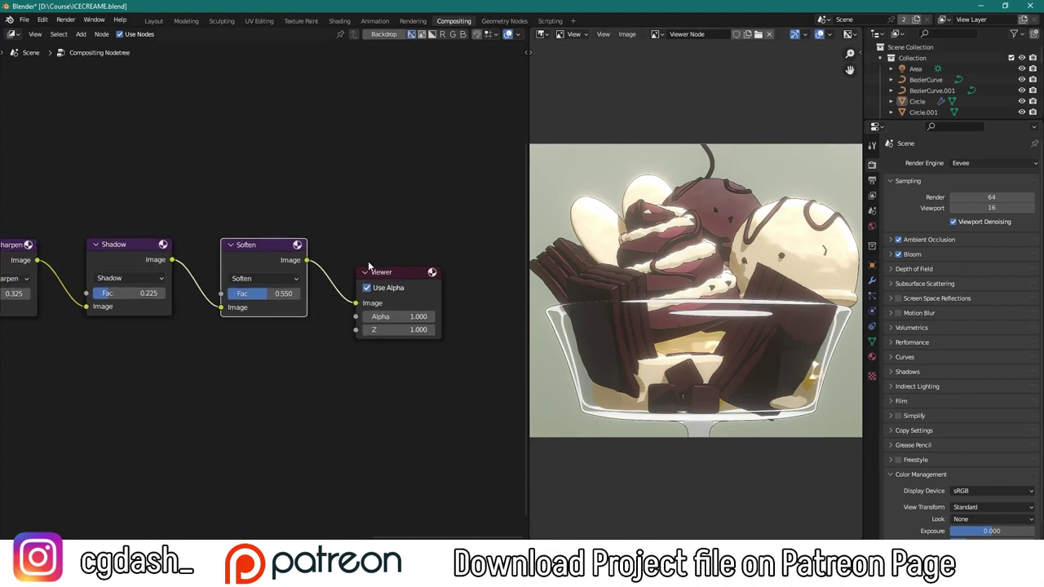
left_click(400, 313)
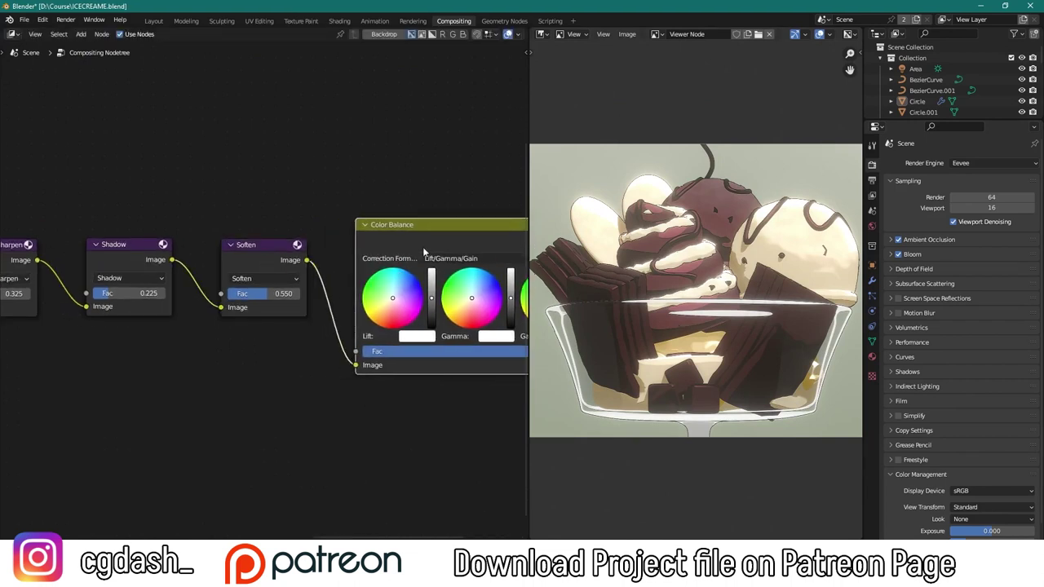
left_click(203, 311)
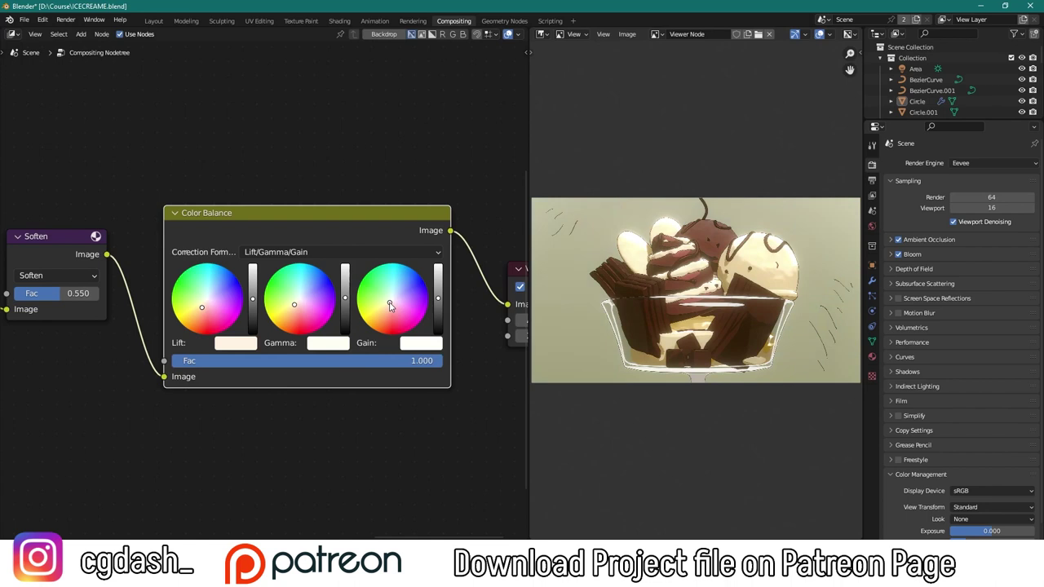
left_click_drag(400, 361, 213, 360)
left_click_drag(194, 313, 201, 325)
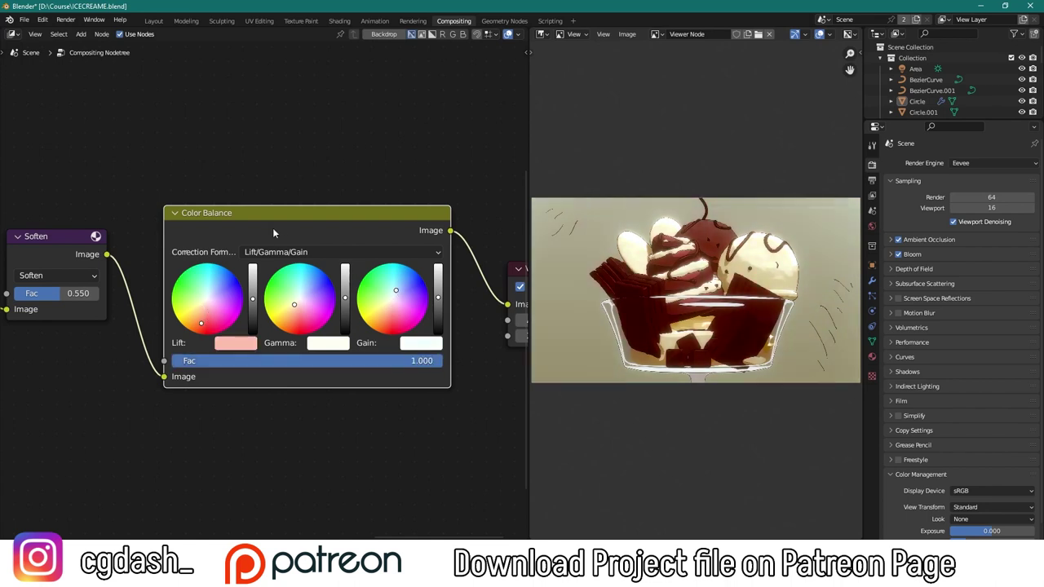
key("ctrl+z")
scroll(277, 223, "up", 2)
left_click(181, 323)
left_click_drag(181, 322, 185, 311)
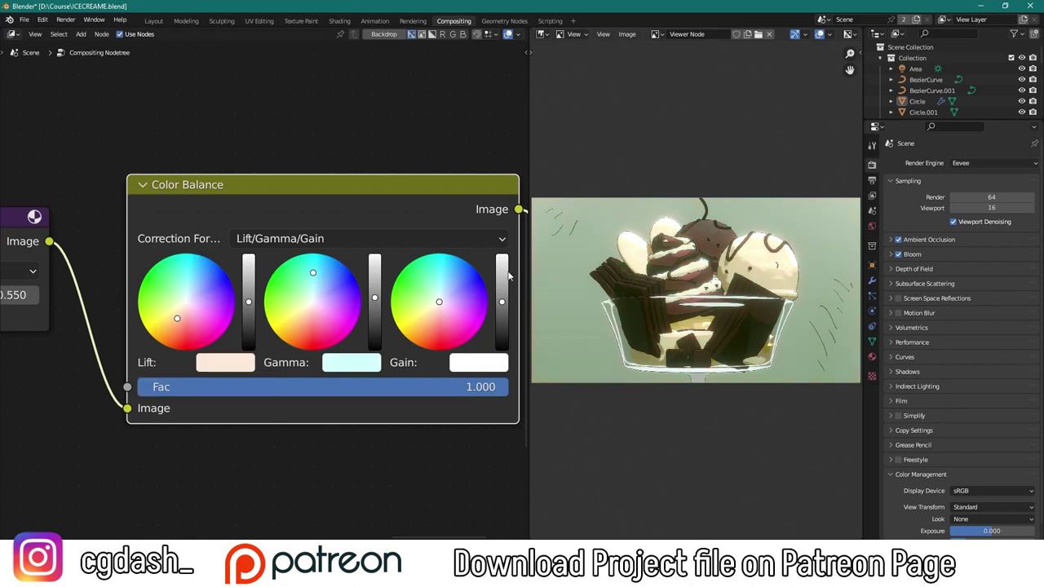
left_click_drag(311, 279, 312, 274)
left_click_drag(441, 323, 440, 320)
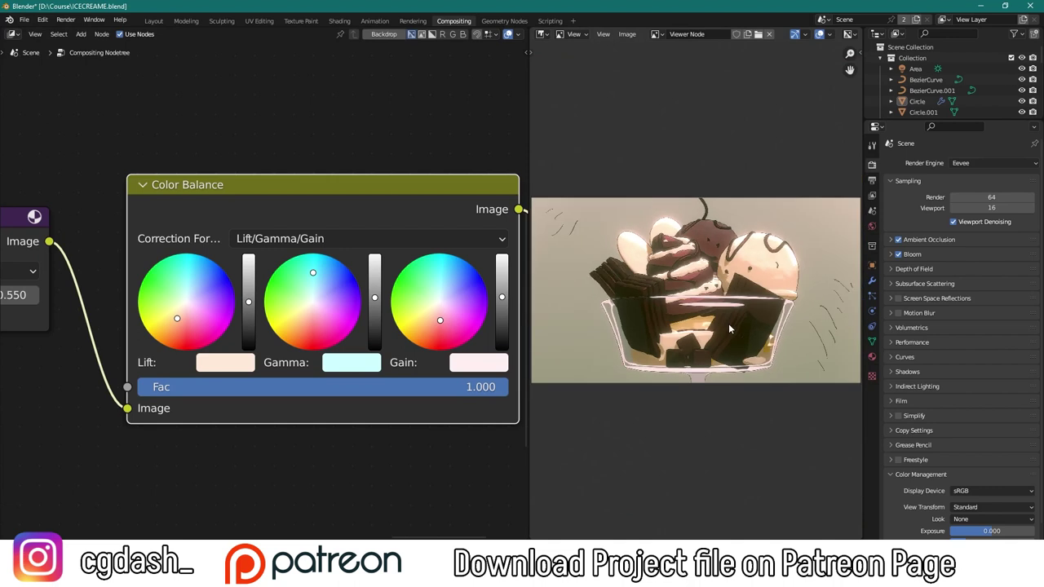
scroll(729, 323, "up", 1)
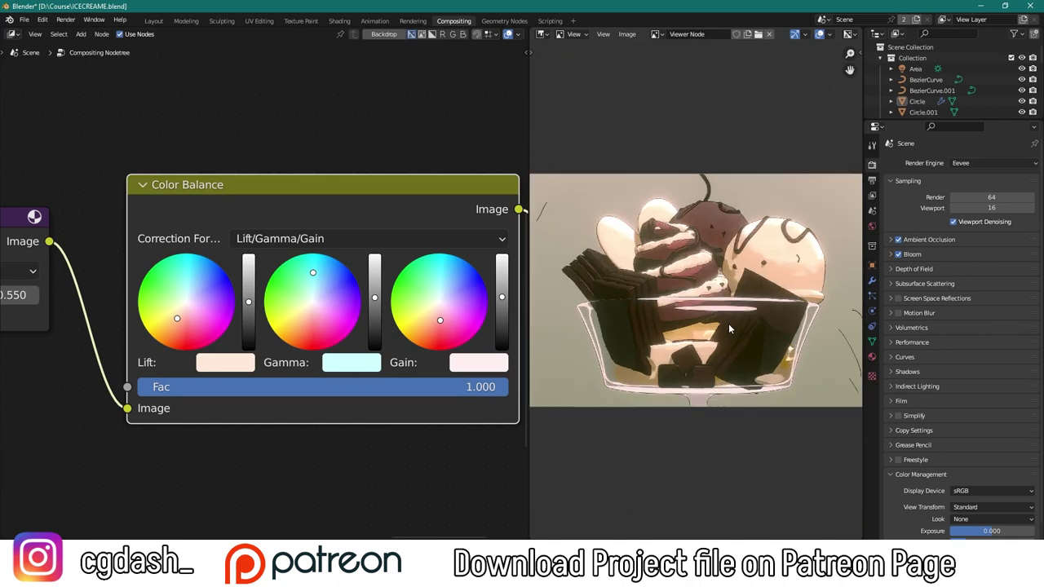
key("ctrl+z")
key("ctrl+z")
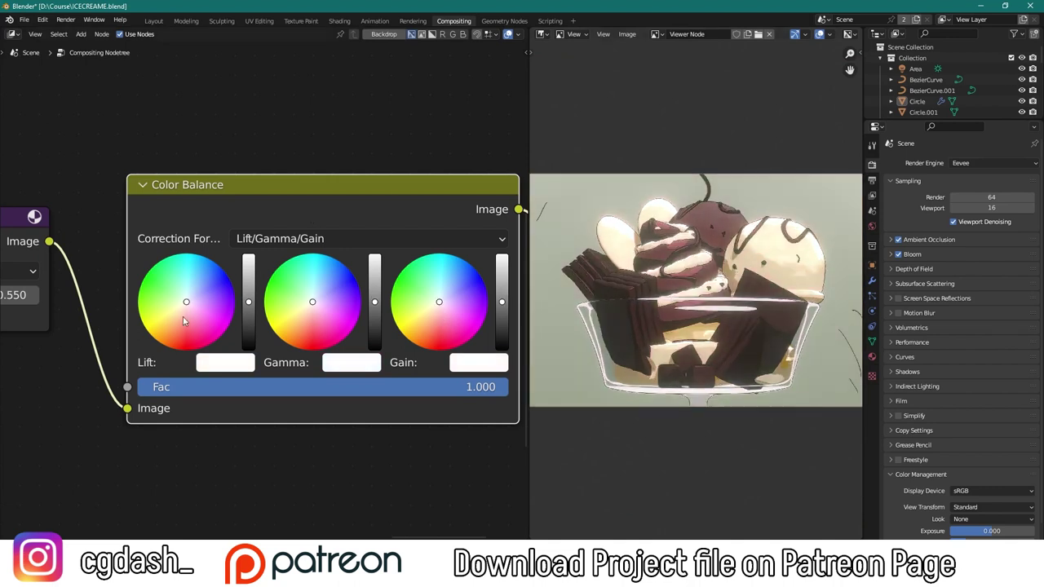
left_click_drag(177, 319, 176, 324)
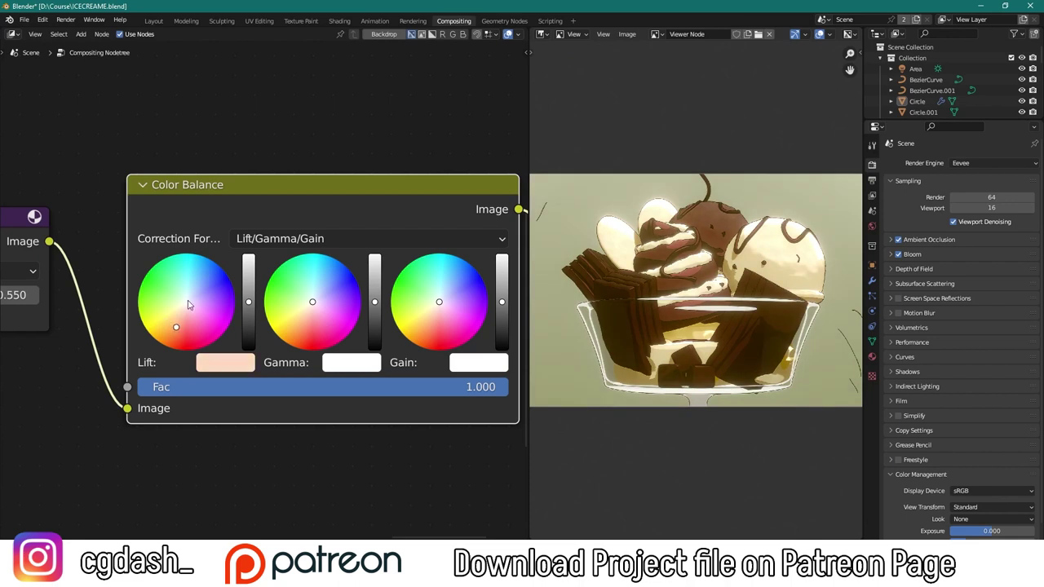
scroll(188, 304, "down", 1)
scroll(593, 308, "up", 1)
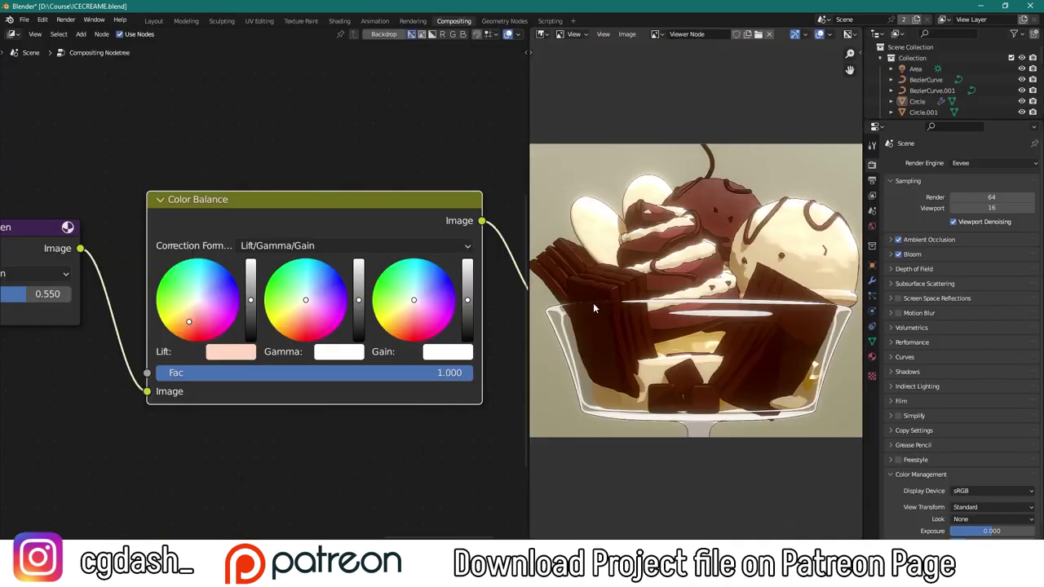
key("ctrl+x")
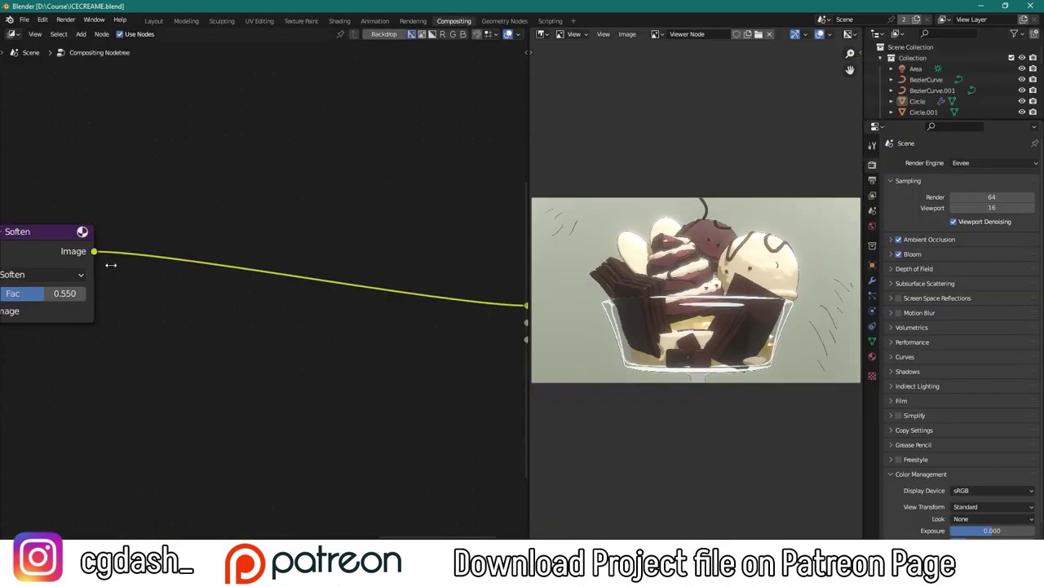
Set the Hue Saturation Value node's hue to 0.442 for warmer tones
scroll(111, 265, "down", 2)
middle_click_drag(155, 290, 261, 310)
scroll(261, 310, "up", 3)
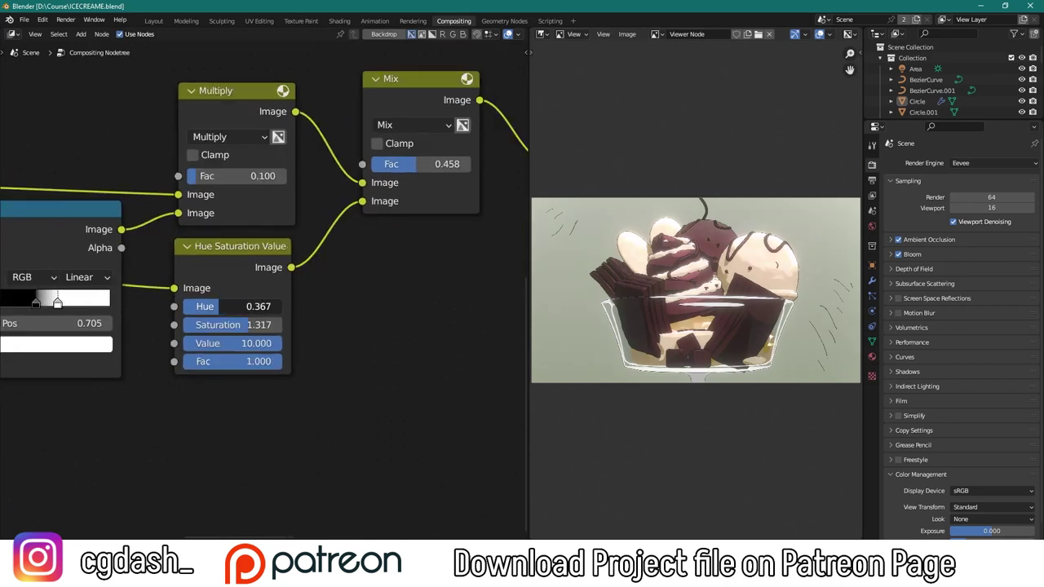
left_click_drag(245, 306, 212, 306)
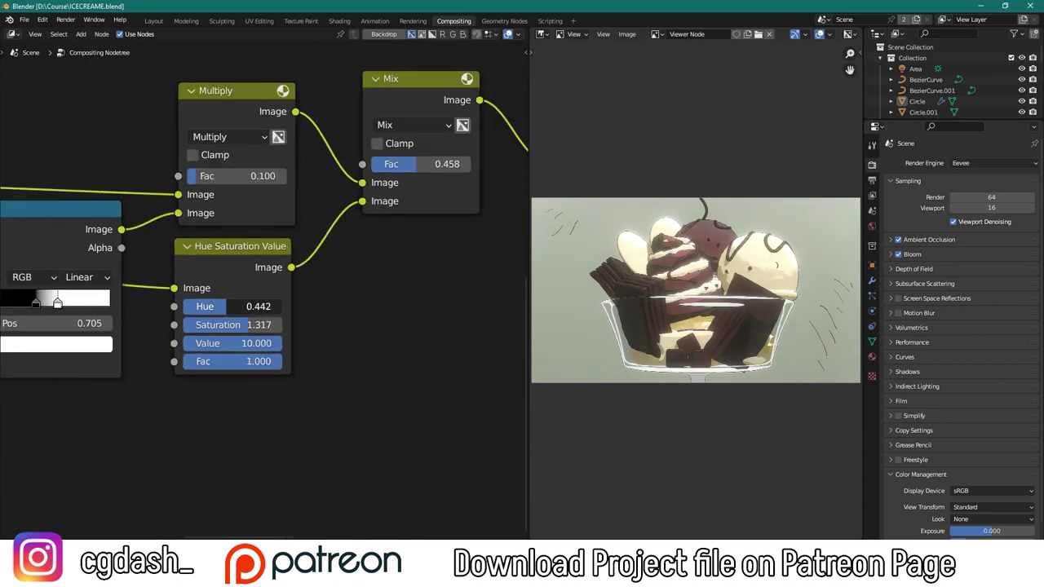
Insert a Hue Correct node after Soften and lower the orange hues' saturation curve
middle_click_drag(505, 122, 107, 294)
key("shift+a")
type("hu")
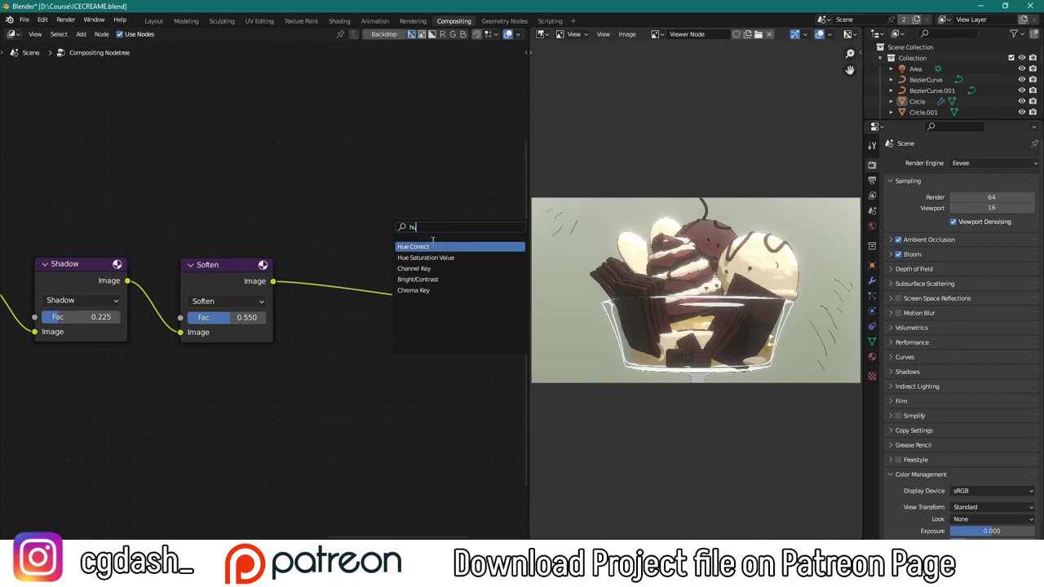
key("Return")
left_click(342, 286)
scroll(343, 286, "up", 2)
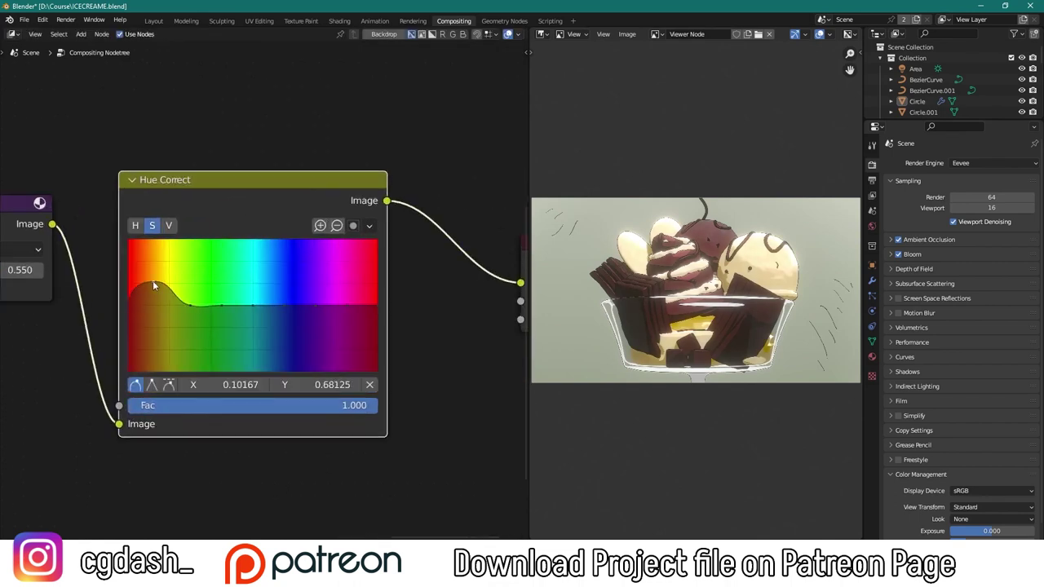
left_click_drag(153, 280, 155, 290)
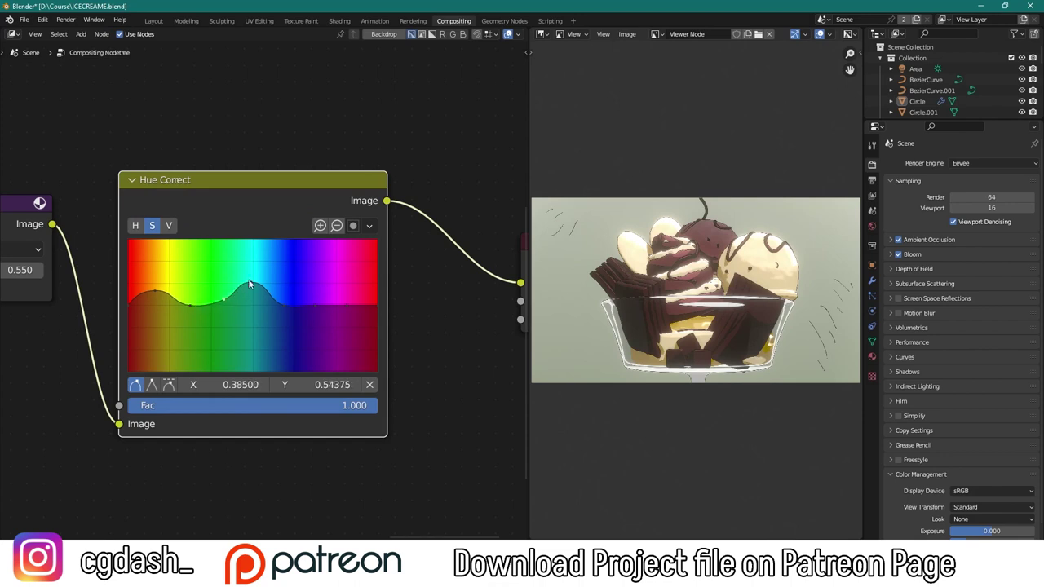
Compare the result in the maximized preview, check the view layer passes, then restore the layout
key("ctrl+space")
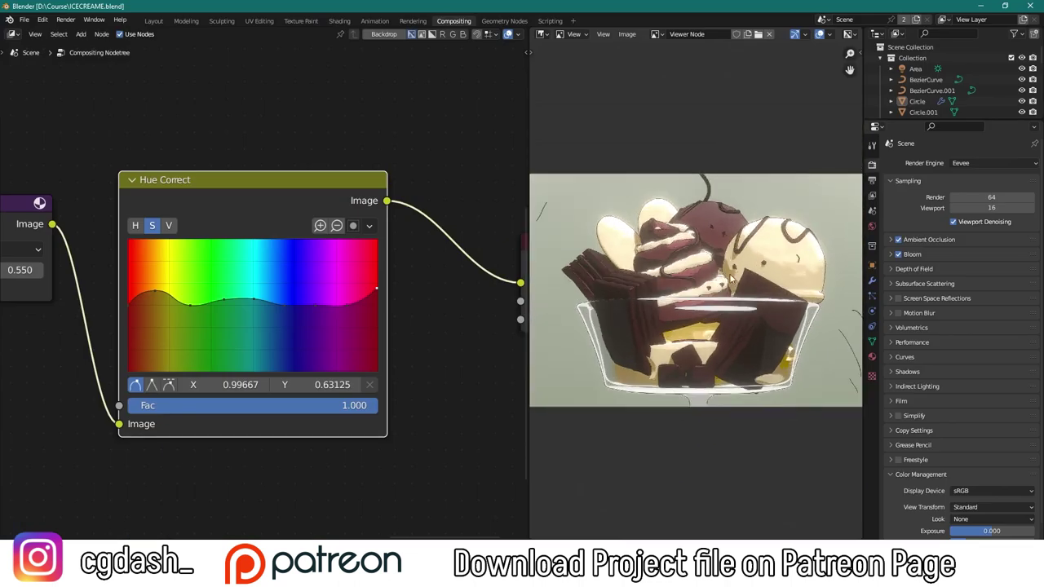
scroll(224, 259, "down", 5)
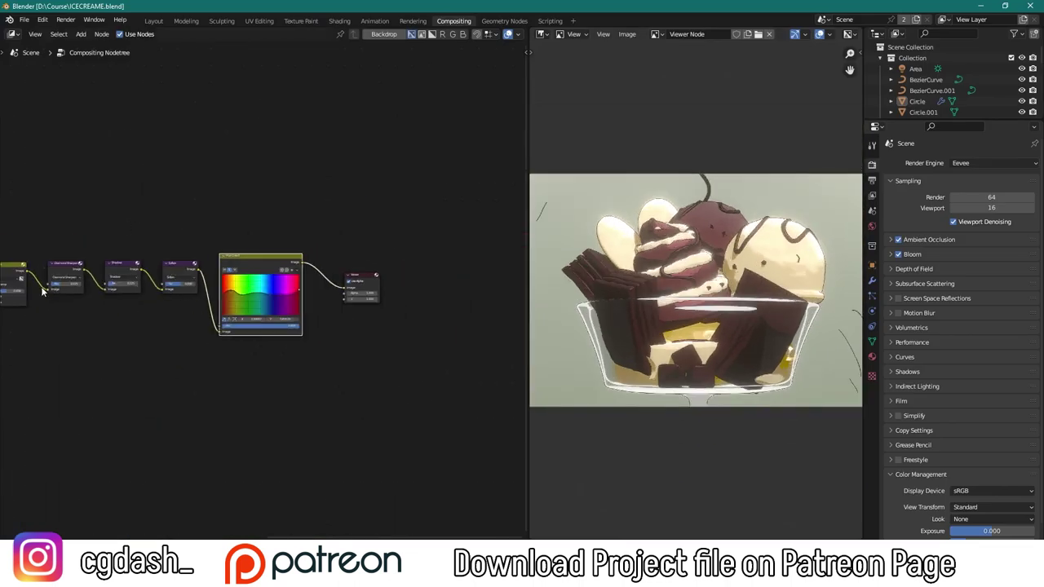
scroll(223, 260, "up", 2)
left_click(872, 195)
scroll(994, 374, "down", 3)
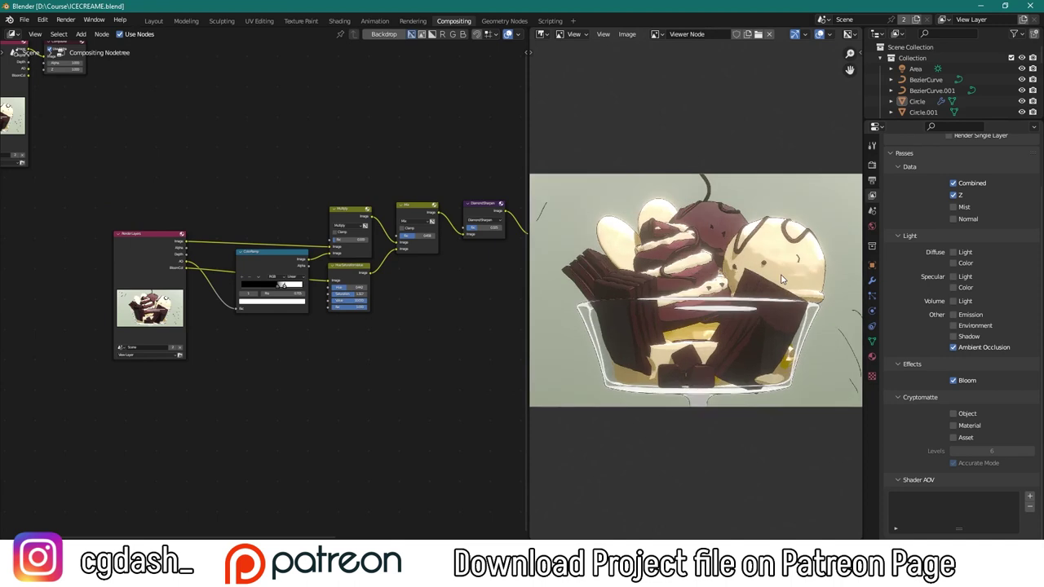
scroll(781, 279, "up", 2)
key("ctrl+space")
scroll(780, 279, "up", 3)
scroll(717, 274, "down", 3)
key("ctrl+space")
scroll(716, 274, "down", 3)
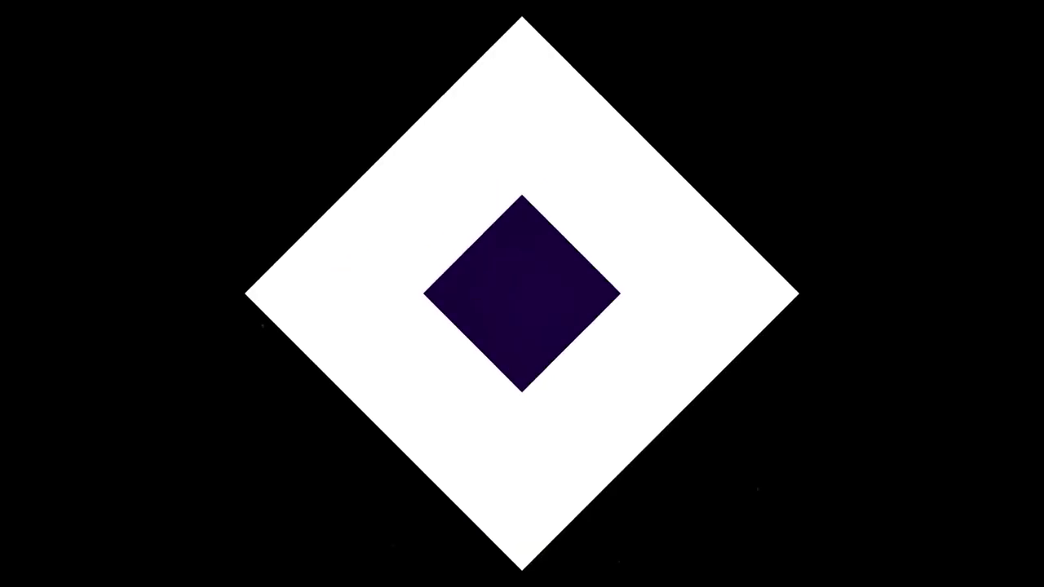